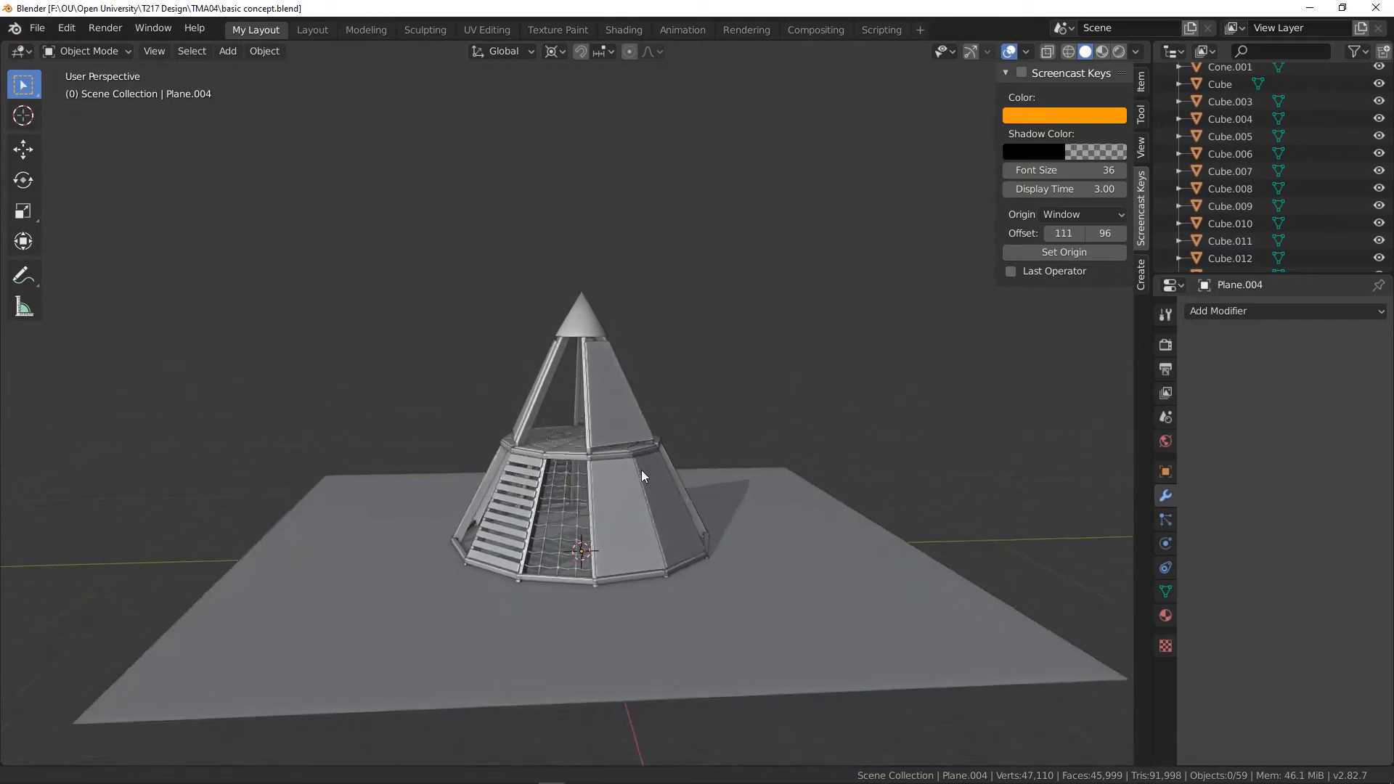
- Examine the conical play-tower model from all sides, including its slatted panels, rope nets, solid panels and upper deck
scroll(638, 469, up, 4)
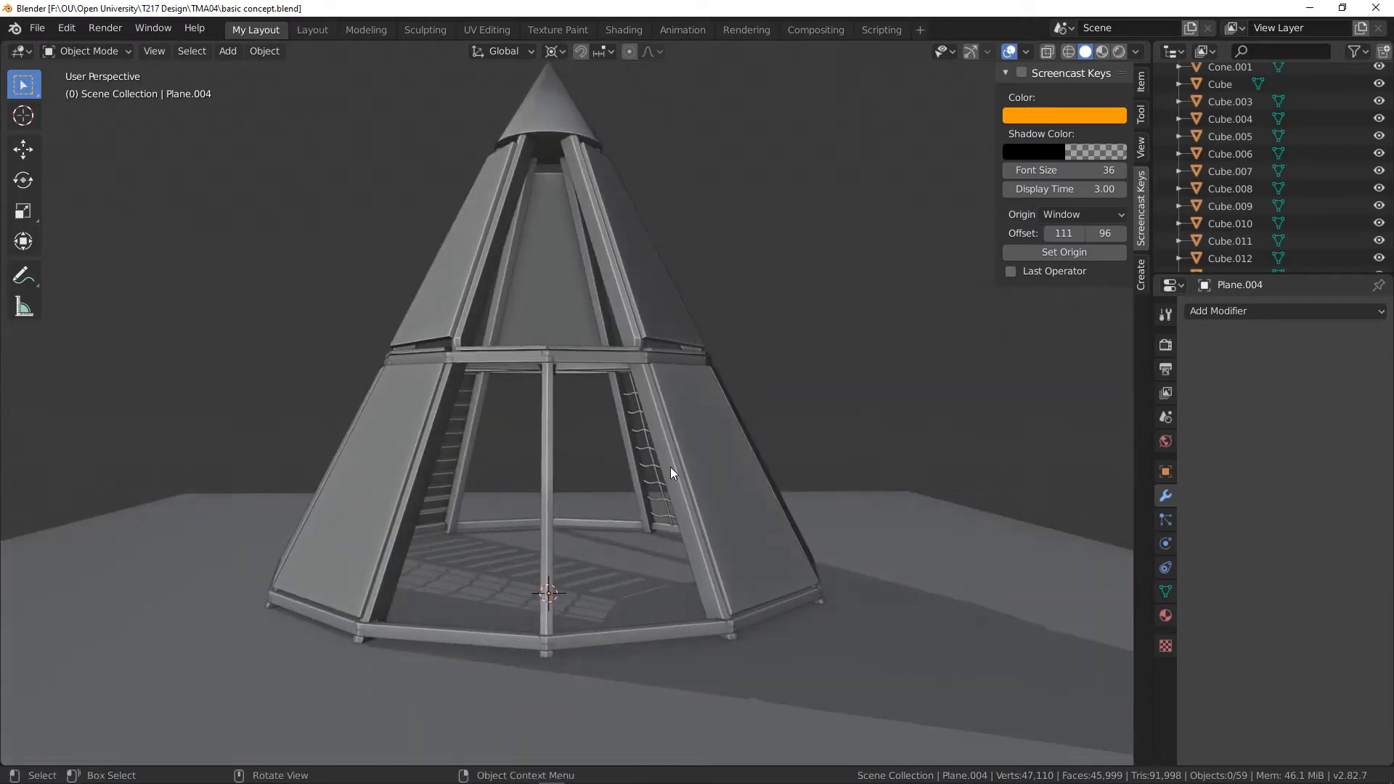
mouse_move(905, 777)
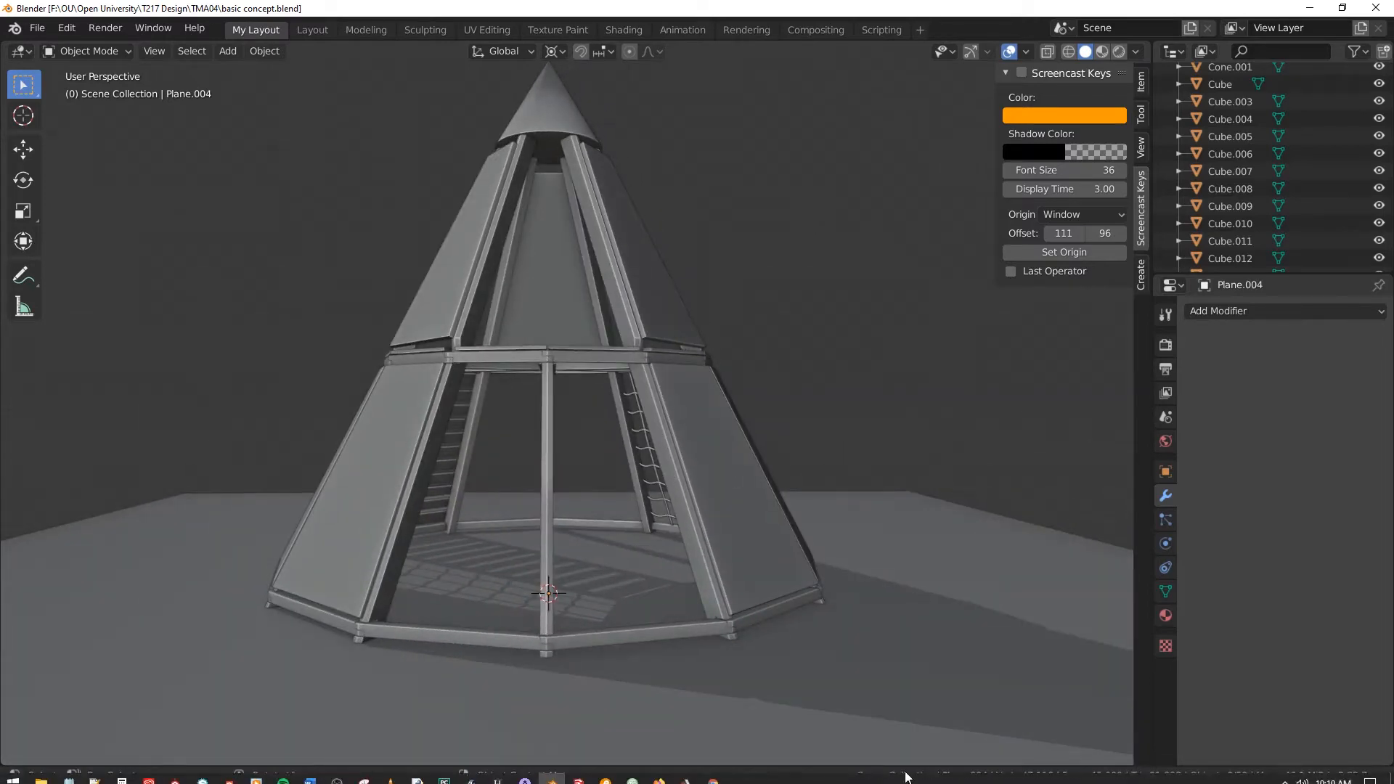
mouse_move(1345, 772)
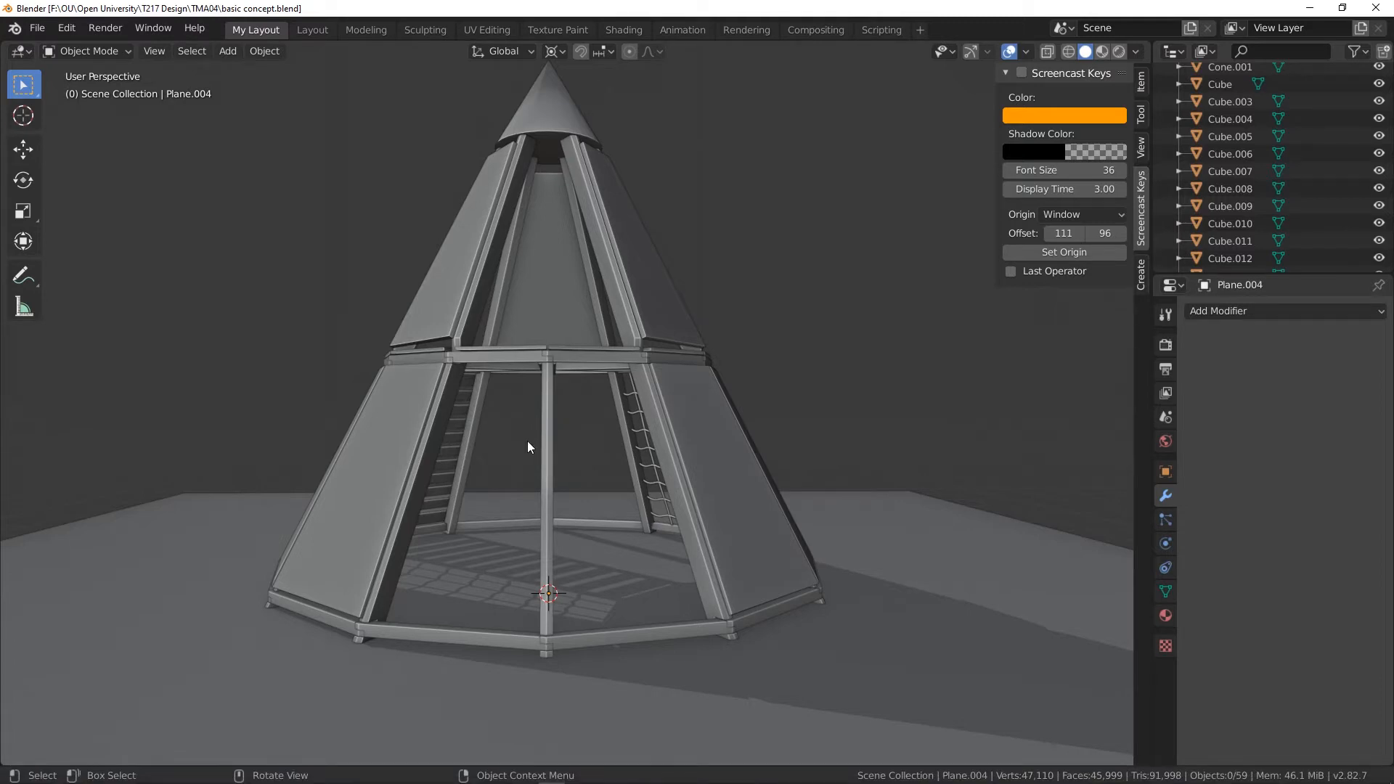
middle_drag(527, 441, 556, 377)
scroll(508, 422, up, 2)
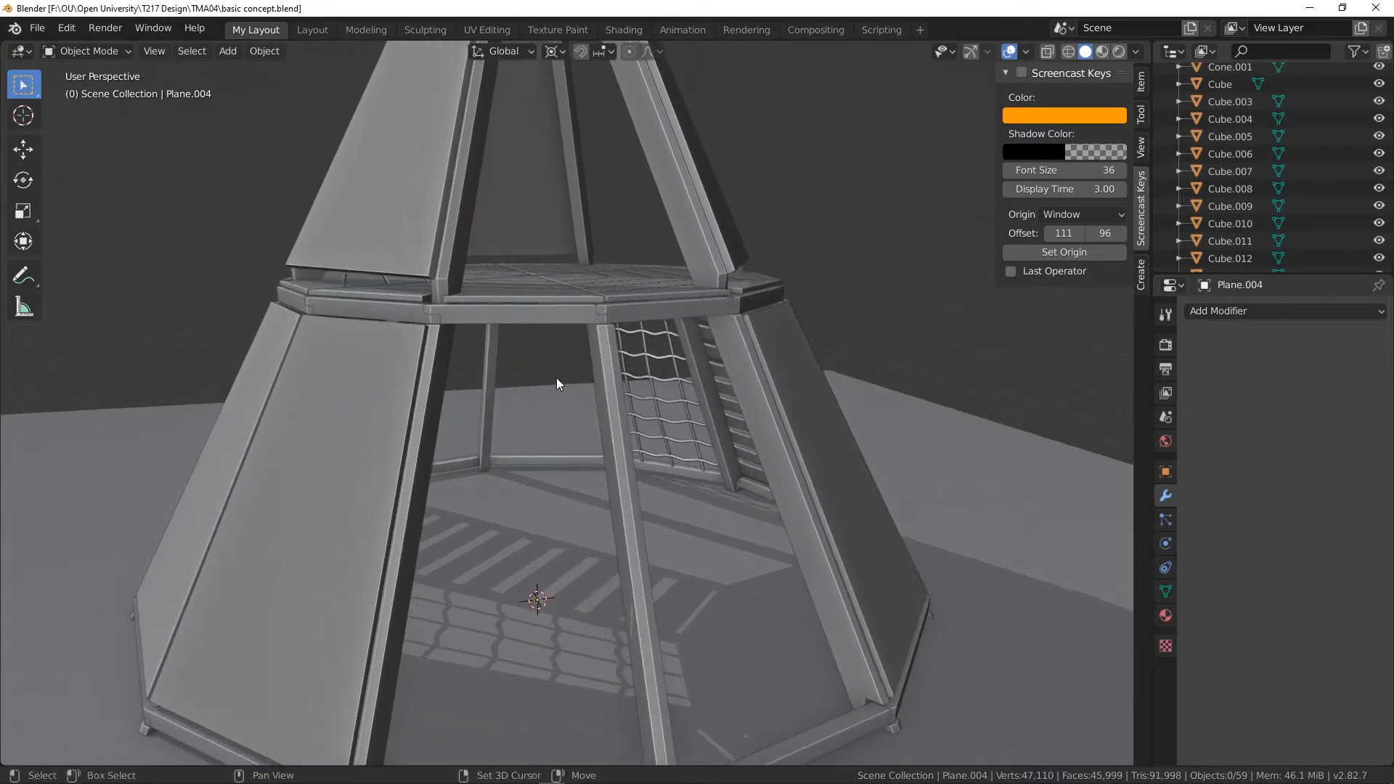
middle_drag(522, 473, 576, 488)
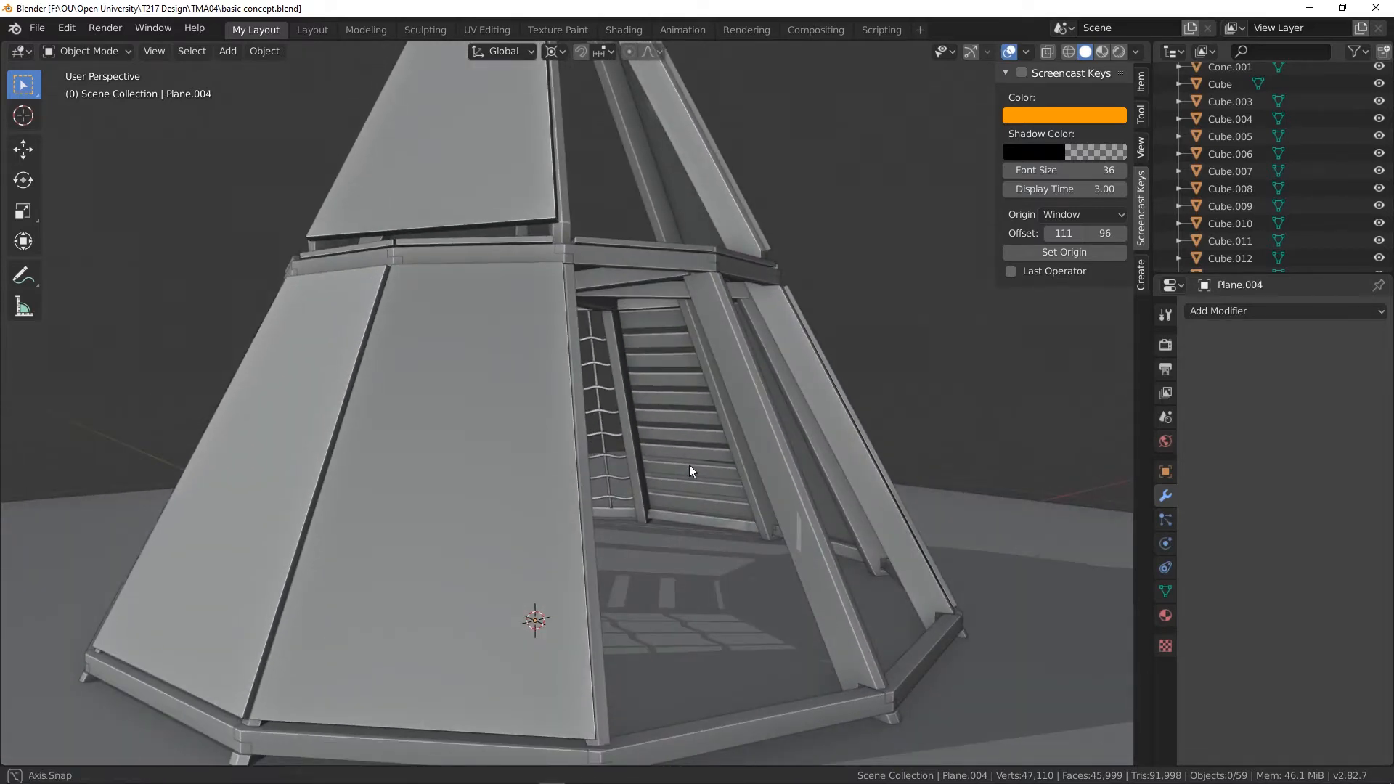
middle_drag(690, 465, 627, 540)
scroll(544, 472, down, 3)
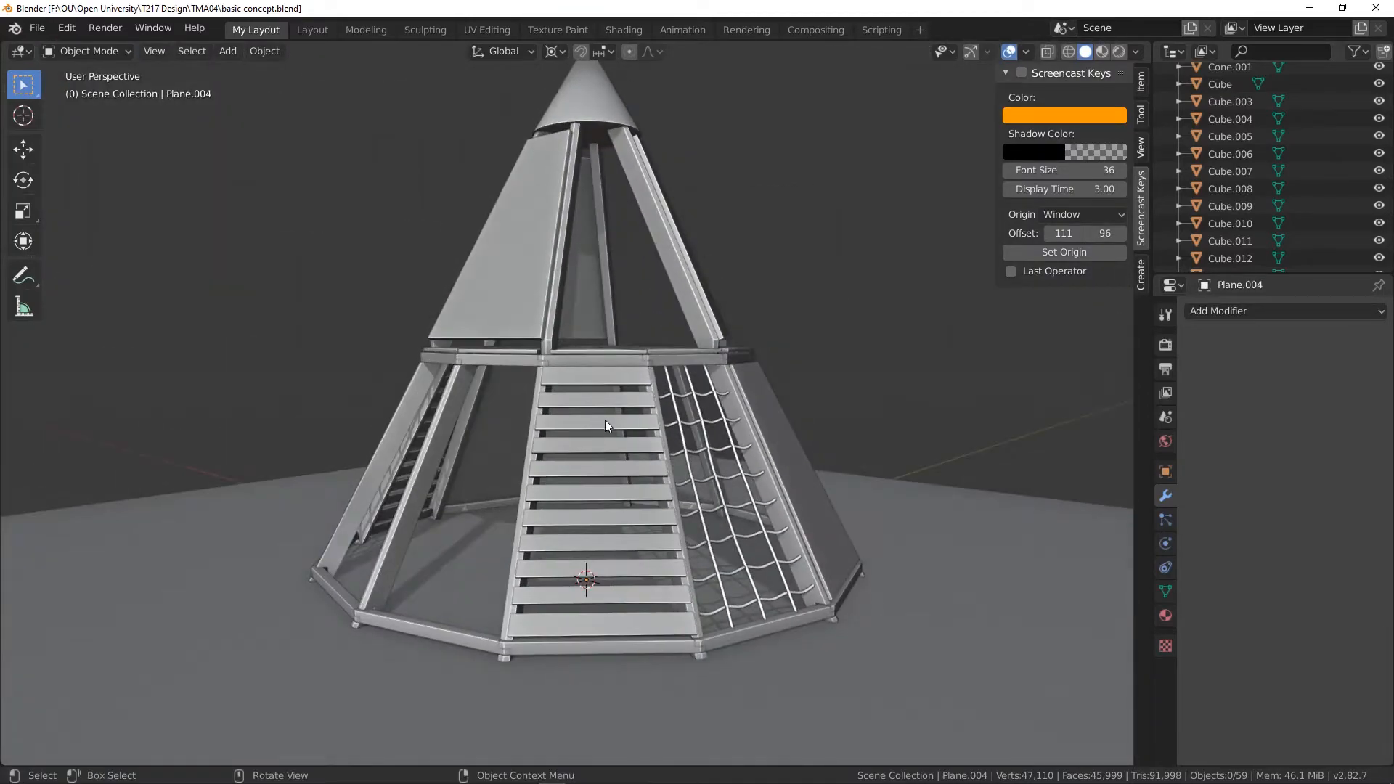
middle_drag(607, 425, 477, 499)
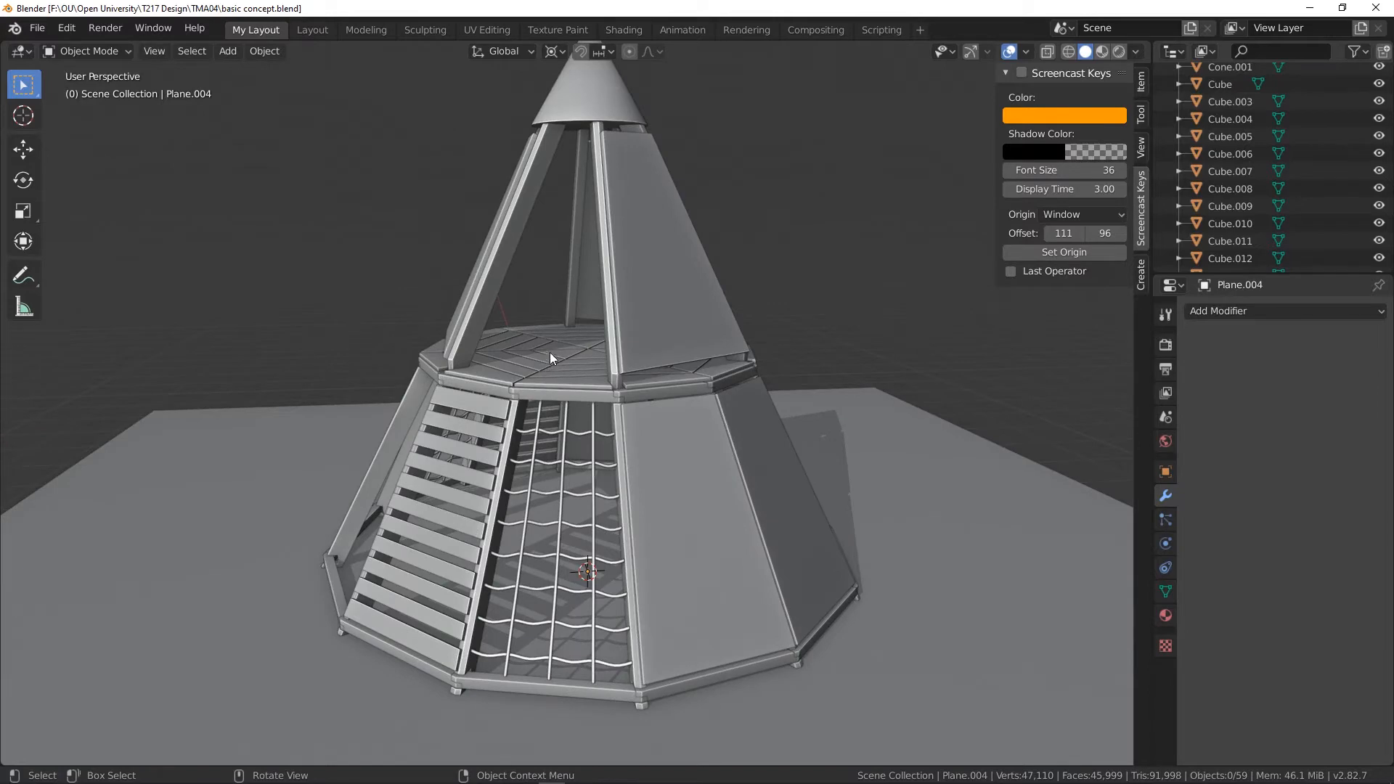
middle_drag(549, 354, 689, 411)
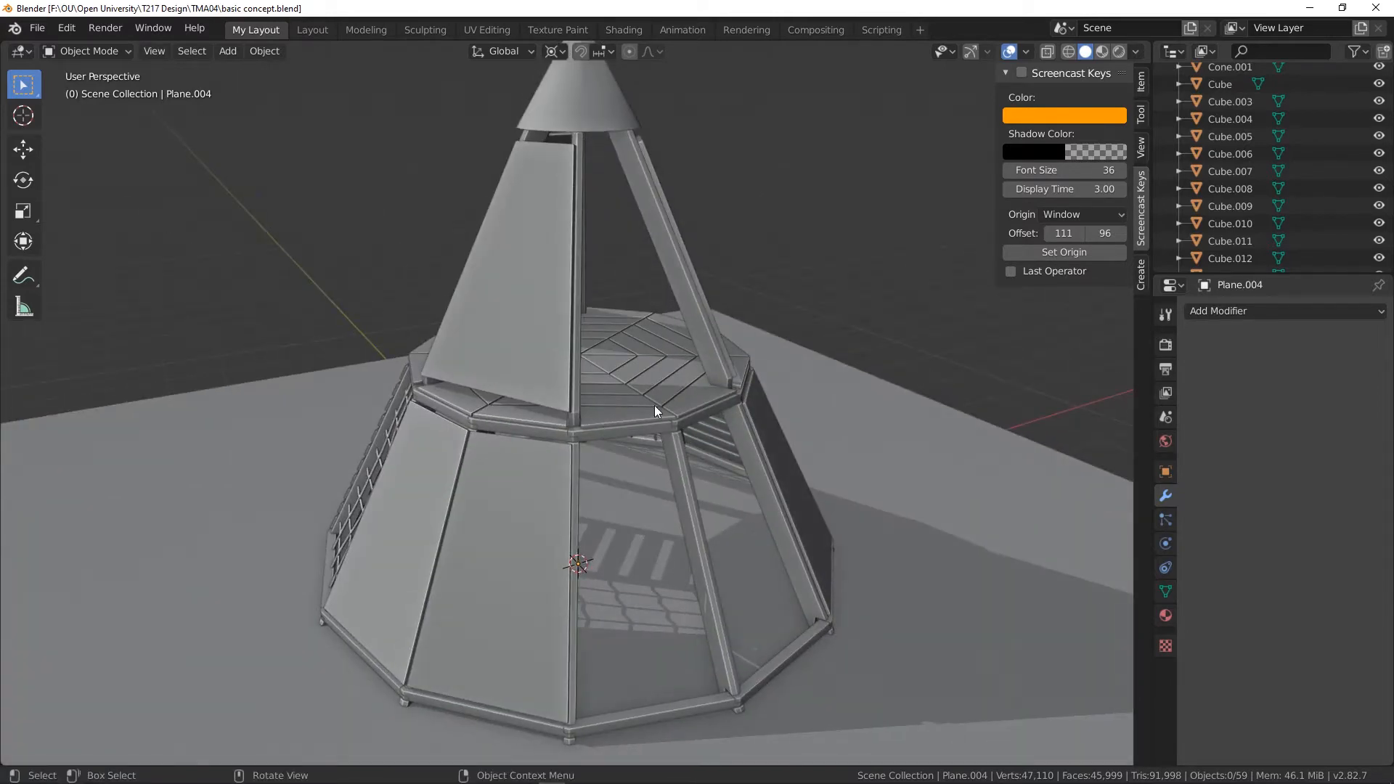
middle_drag(653, 417, 532, 429)
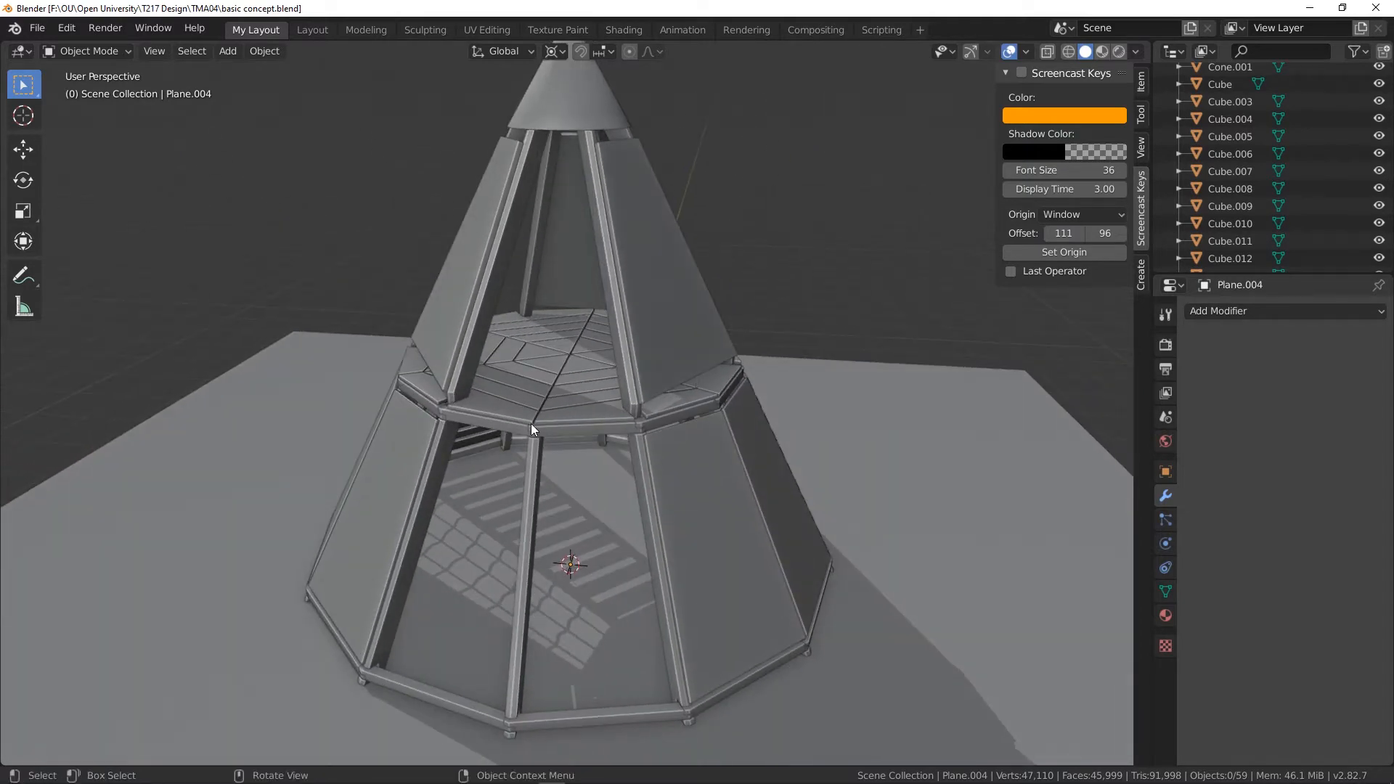
shift+middle_drag(661, 449, 620, 410)
scroll(548, 472, down, 3)
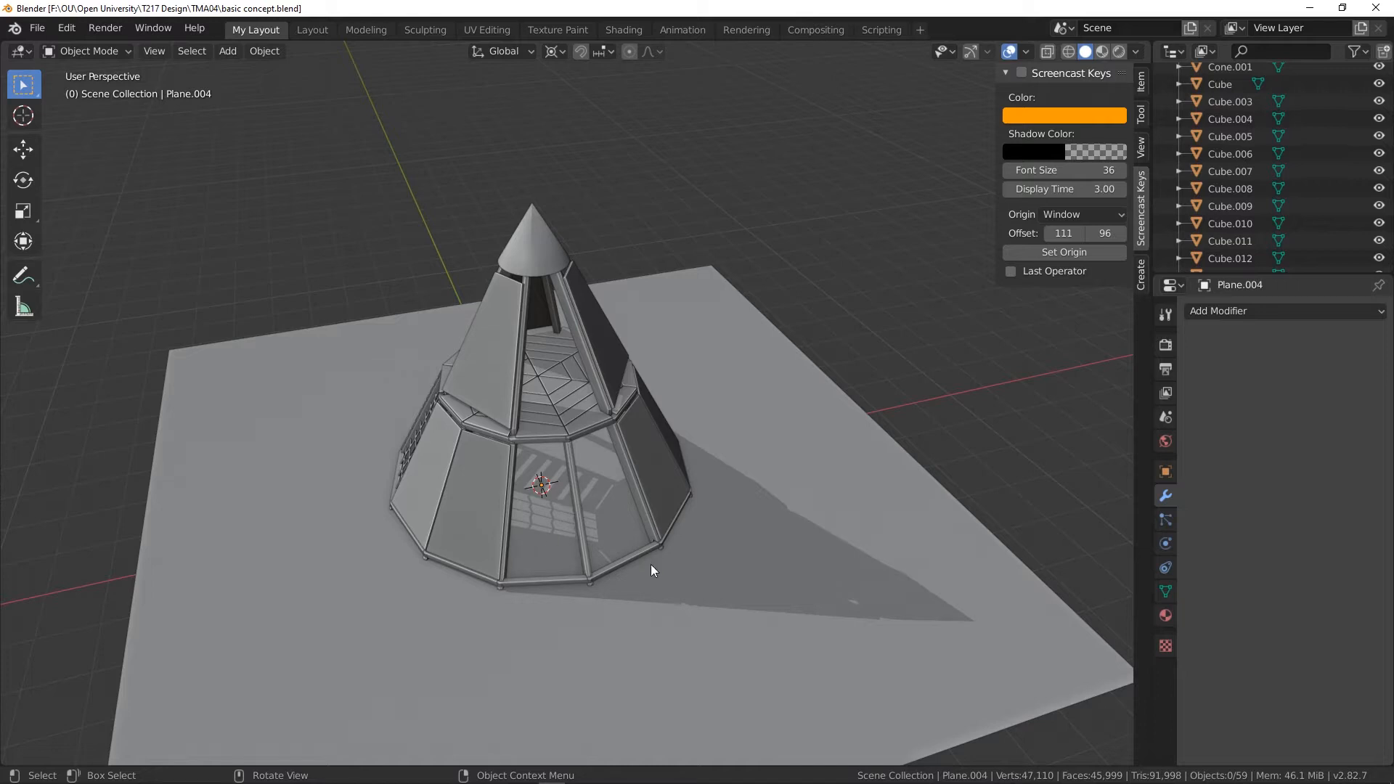
middle_drag(521, 511, 490, 450)
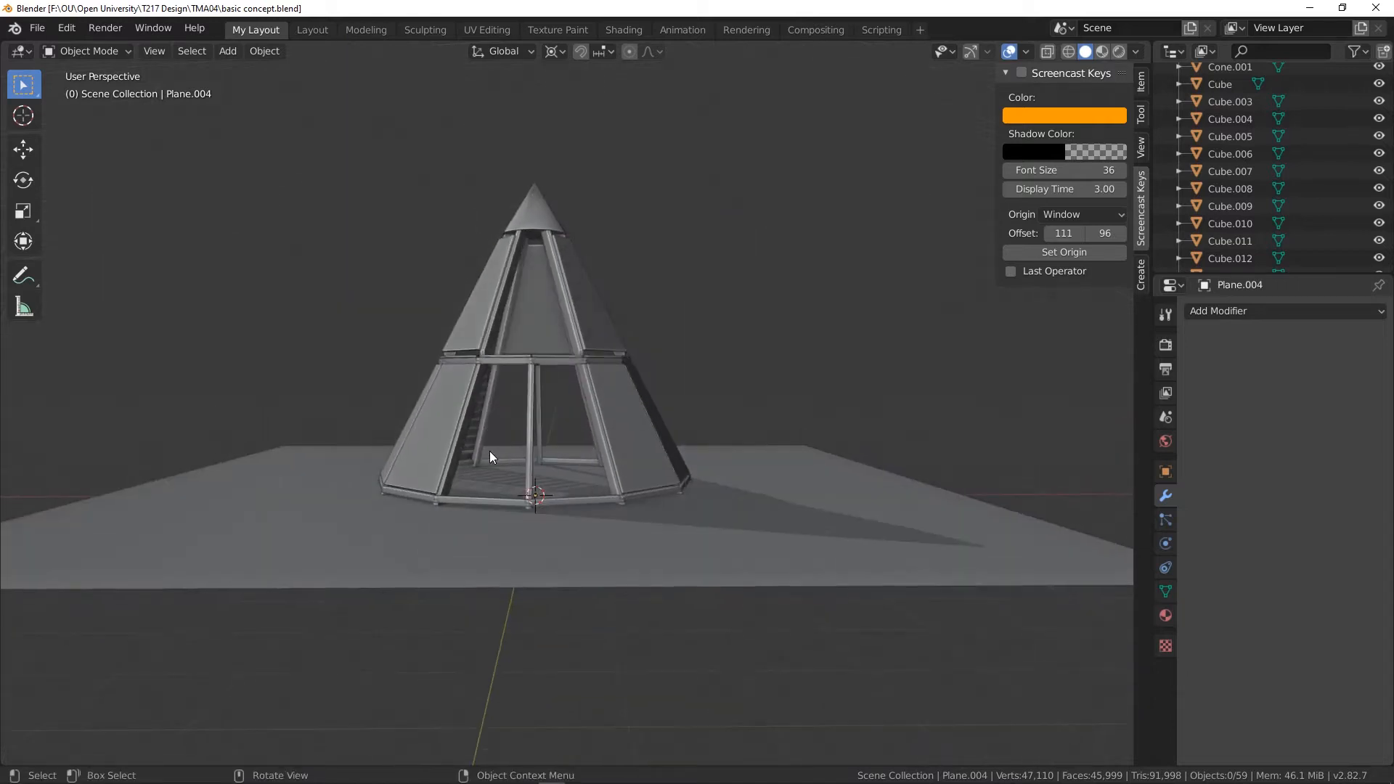
scroll(490, 451, up, 5)
middle_drag(547, 507, 568, 646)
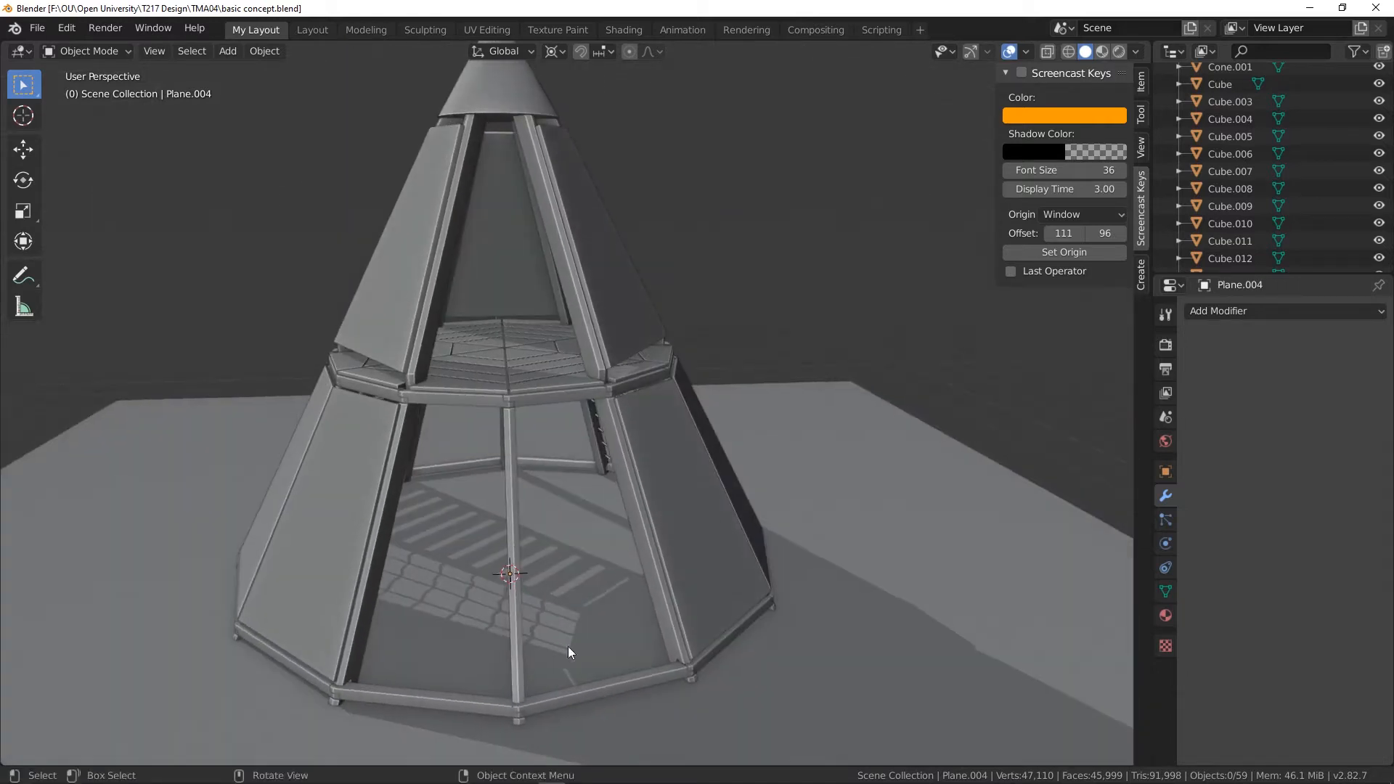
middle_drag(491, 585, 614, 596)
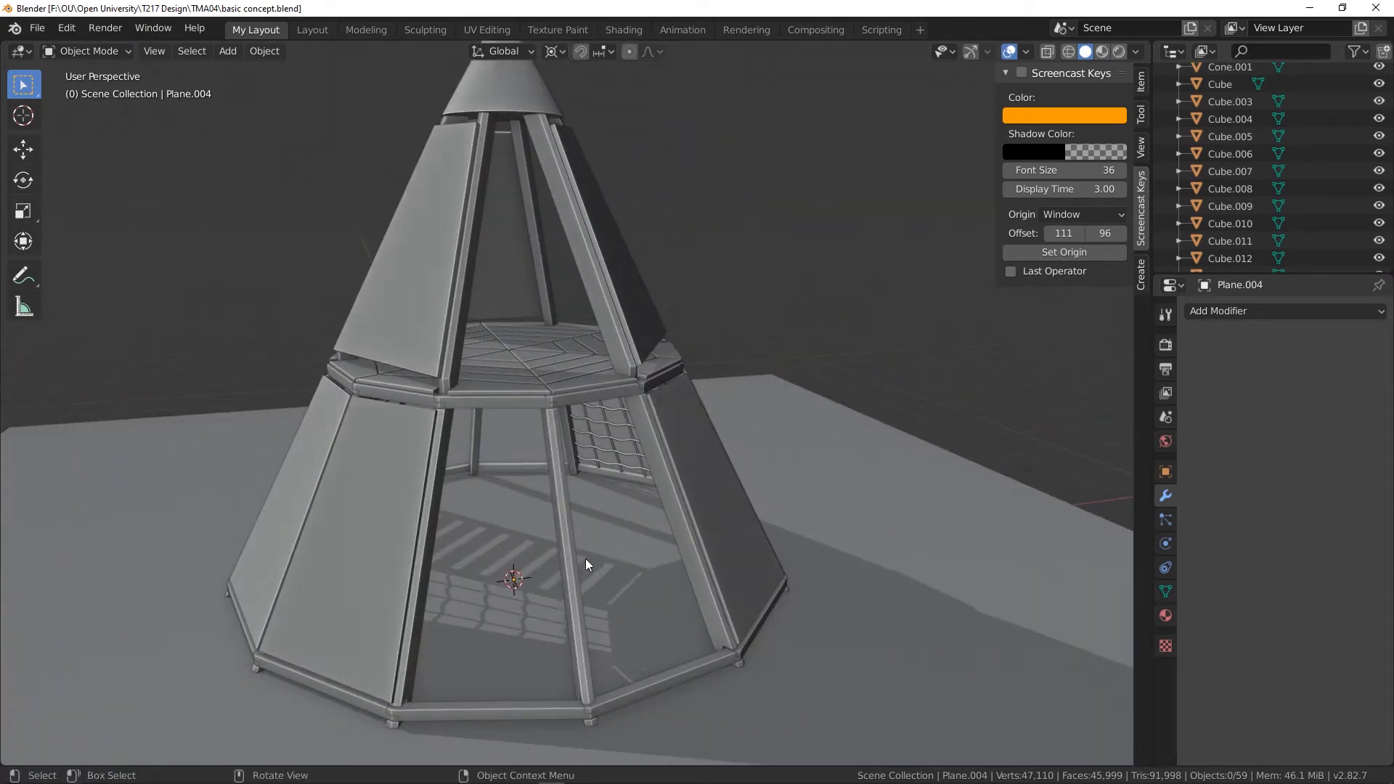
middle_drag(585, 559, 486, 500)
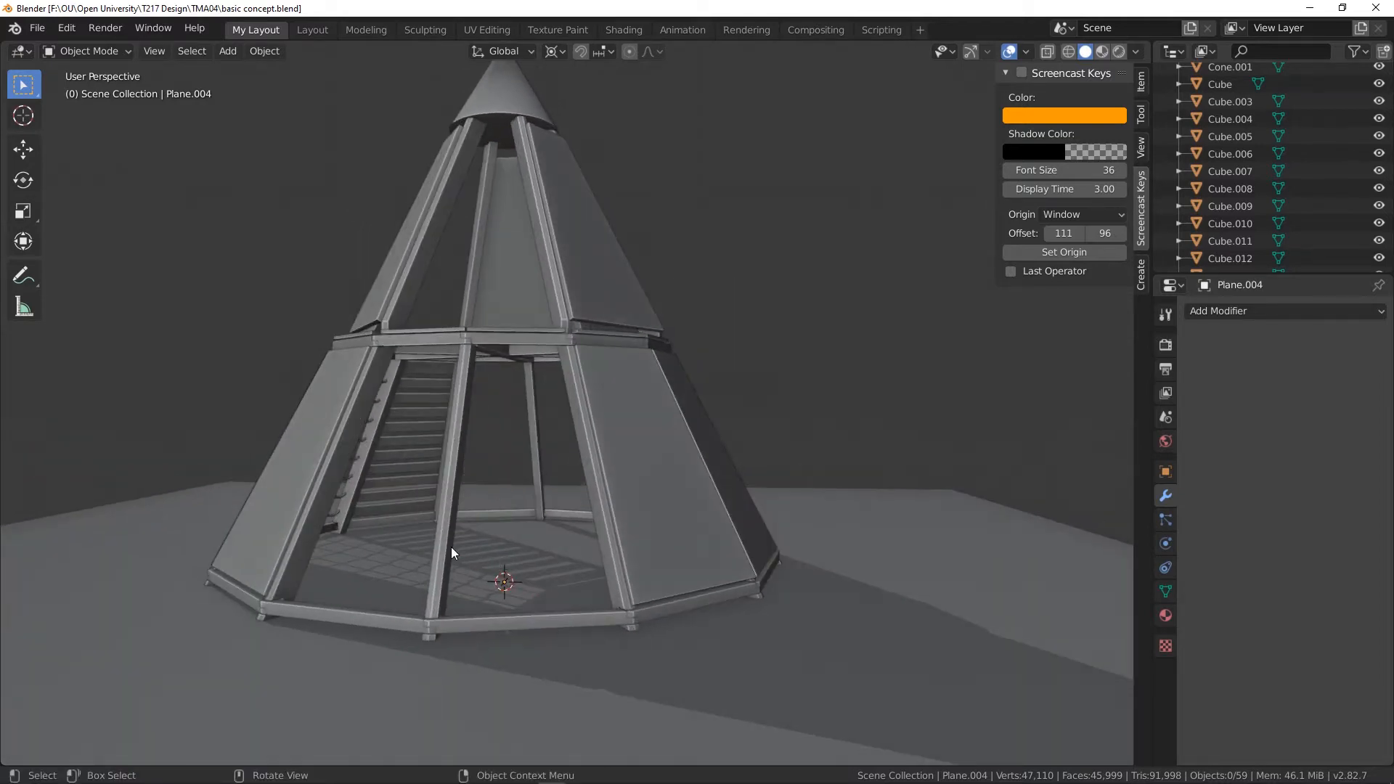
middle_drag(463, 550, 575, 591)
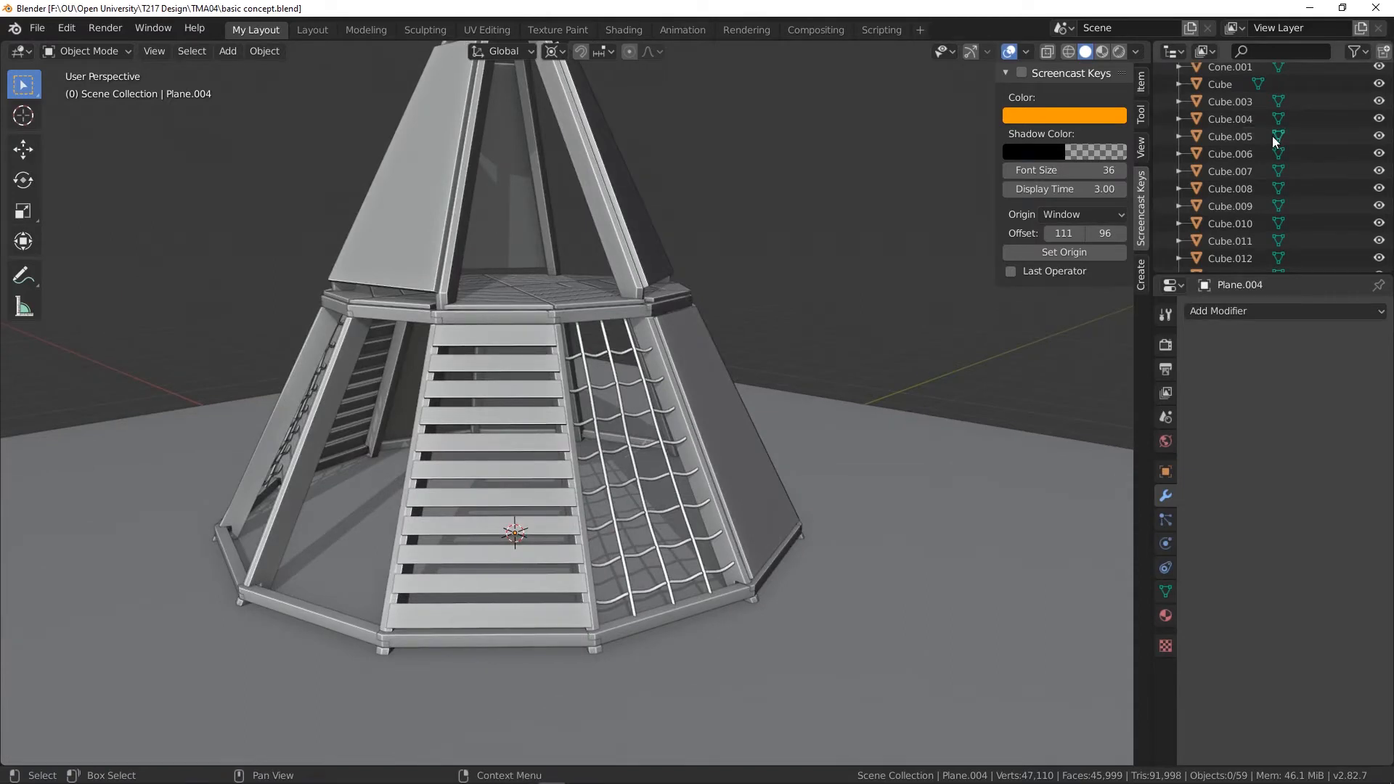
- Enlarge the Outliner area so more of the scene's object list fits, and go back to the start of the list
scroll(1272, 138, up, 5)
scroll(1271, 138, down, 5)
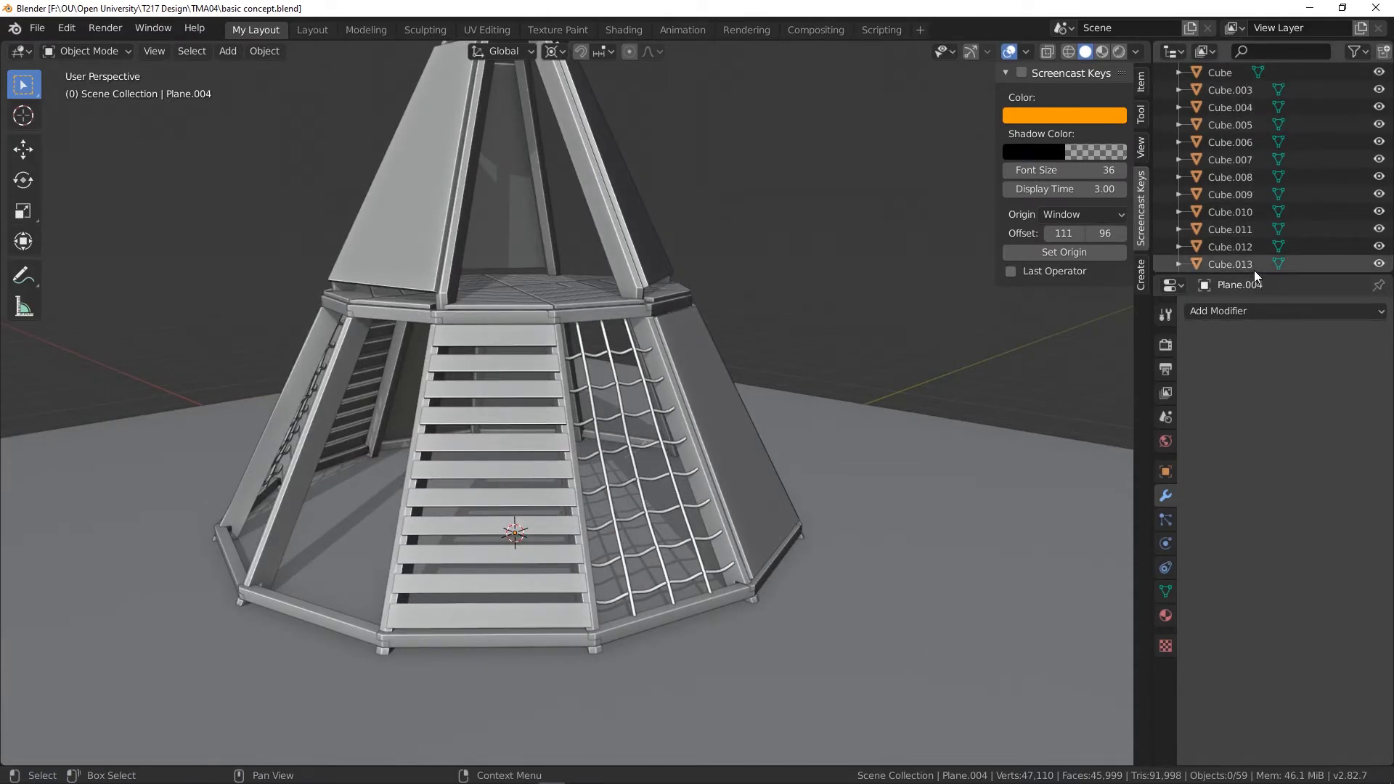
drag(1255, 271, 1255, 656)
scroll(1231, 493, up, 5)
scroll(1234, 470, down, 12)
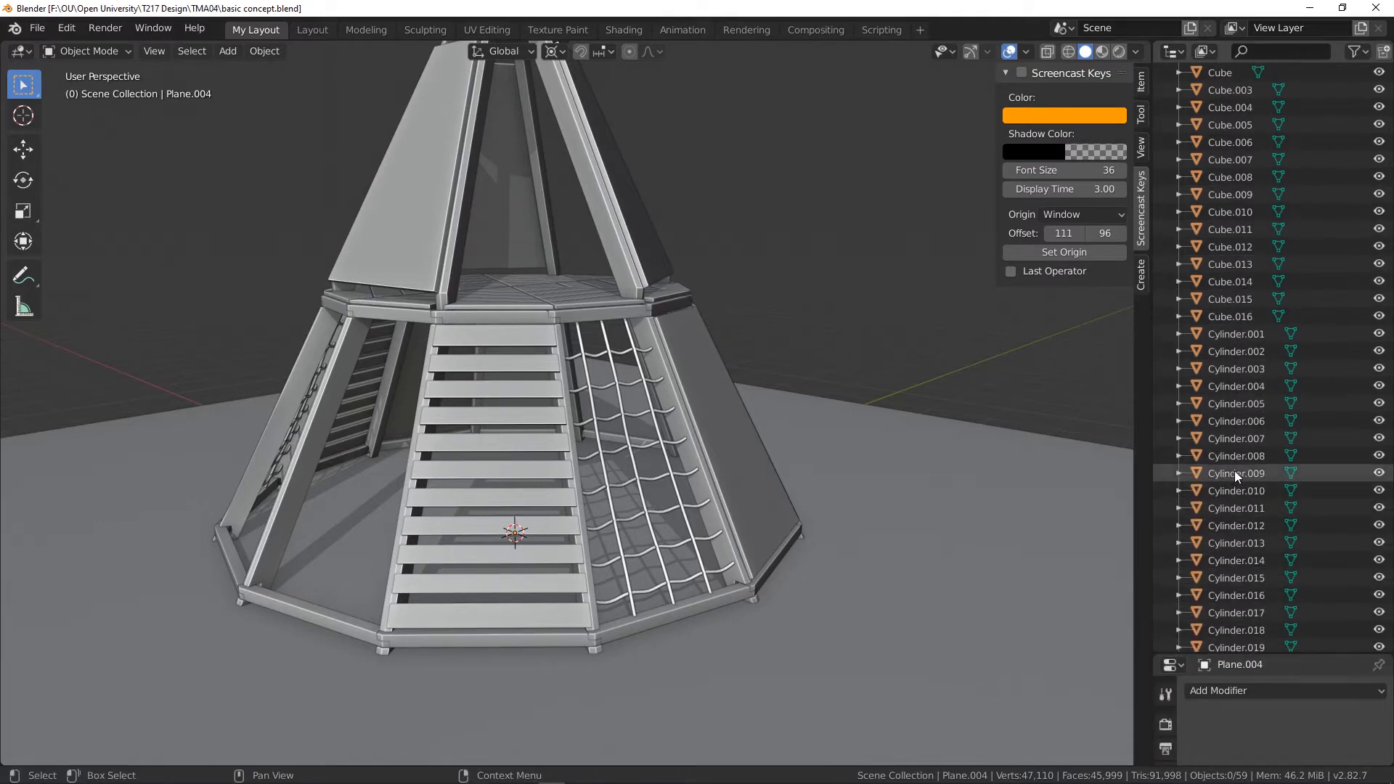
scroll(1265, 516, up, 15)
- Select five of the tower frame's leaning posts, going around the open bays to the rope-net bay
scroll(816, 444, up, 2)
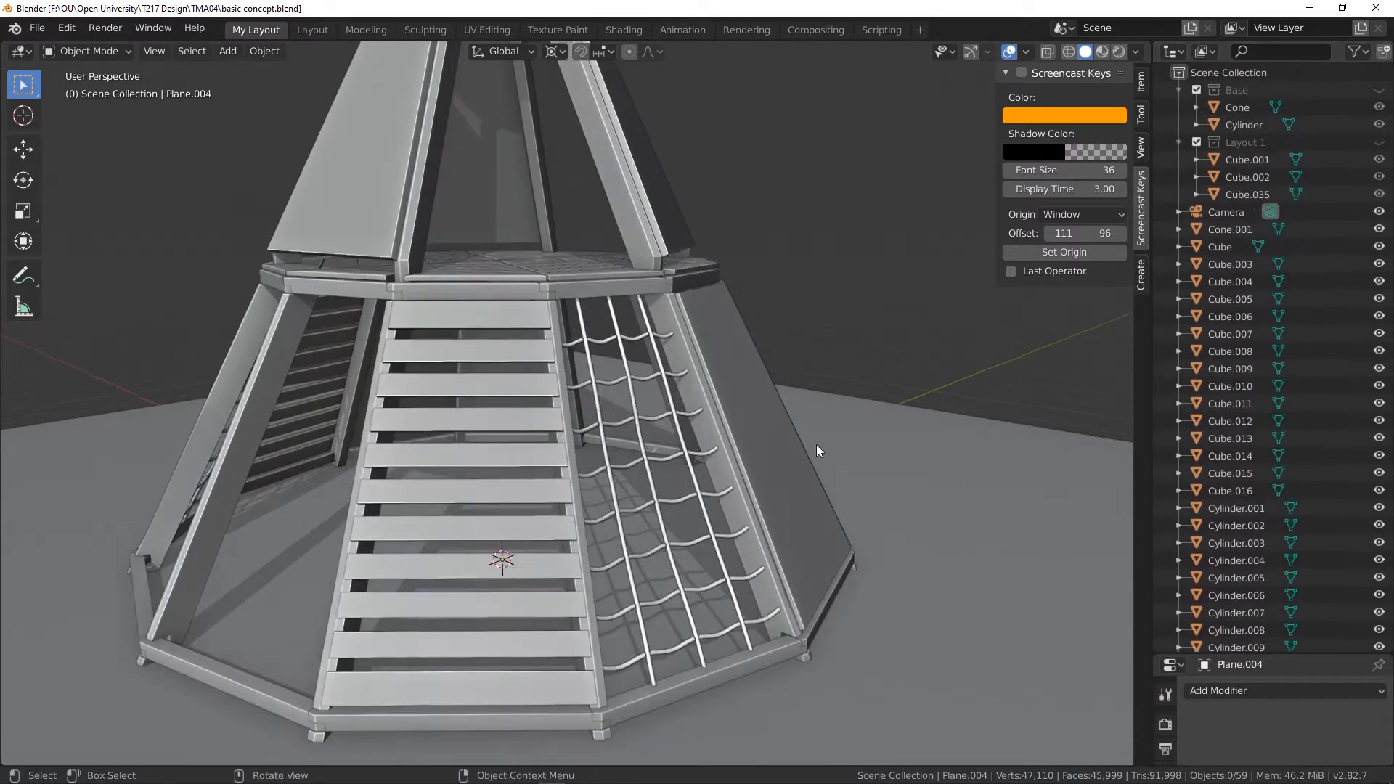
middle_drag(455, 399, 494, 407)
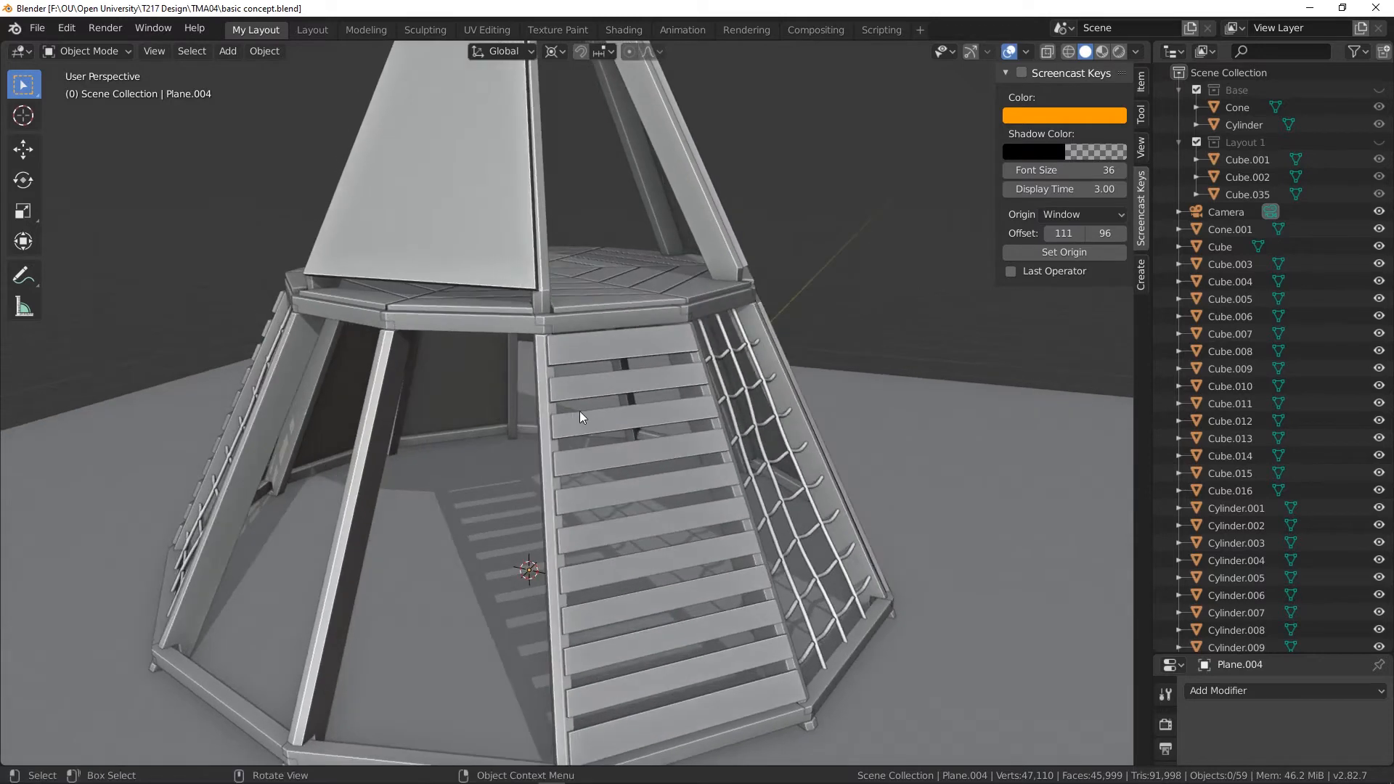
middle_drag(578, 407, 580, 310)
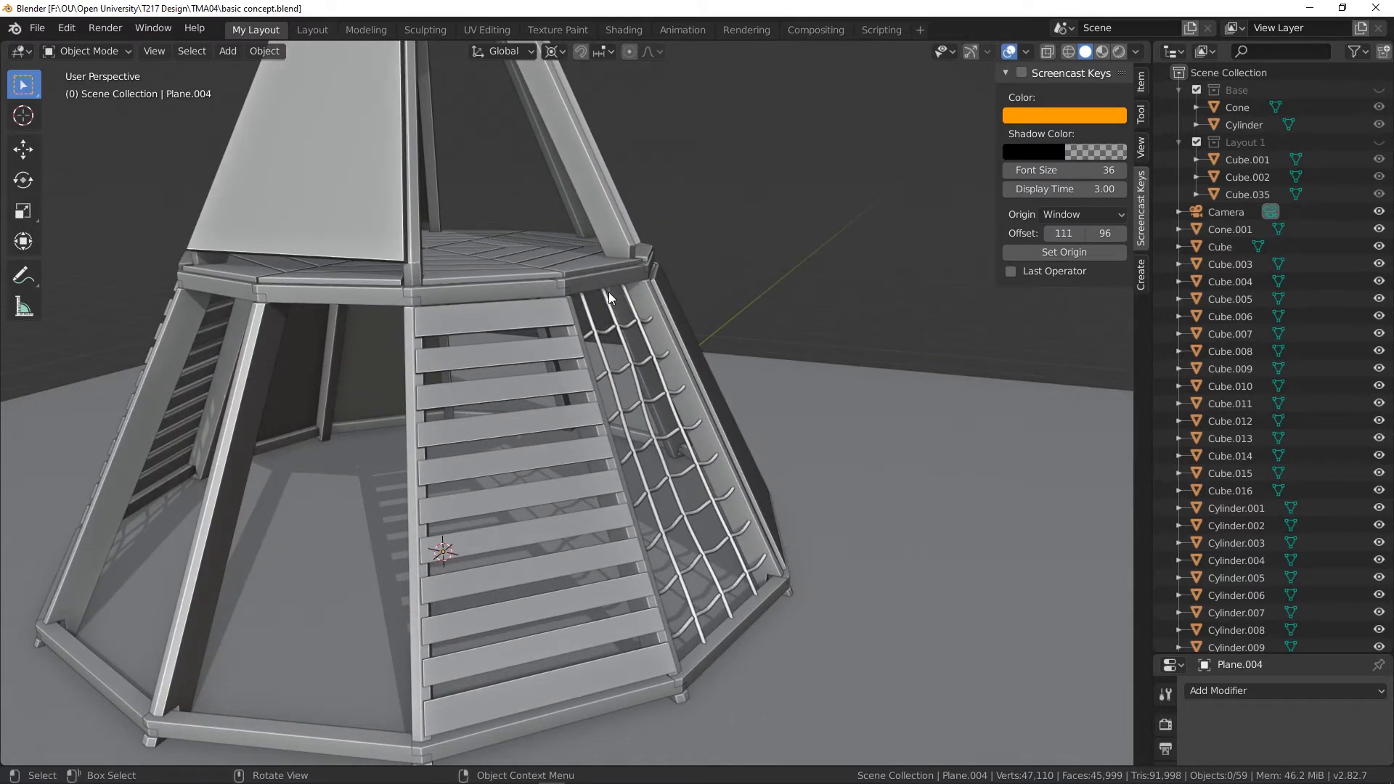
middle_drag(590, 389, 643, 389)
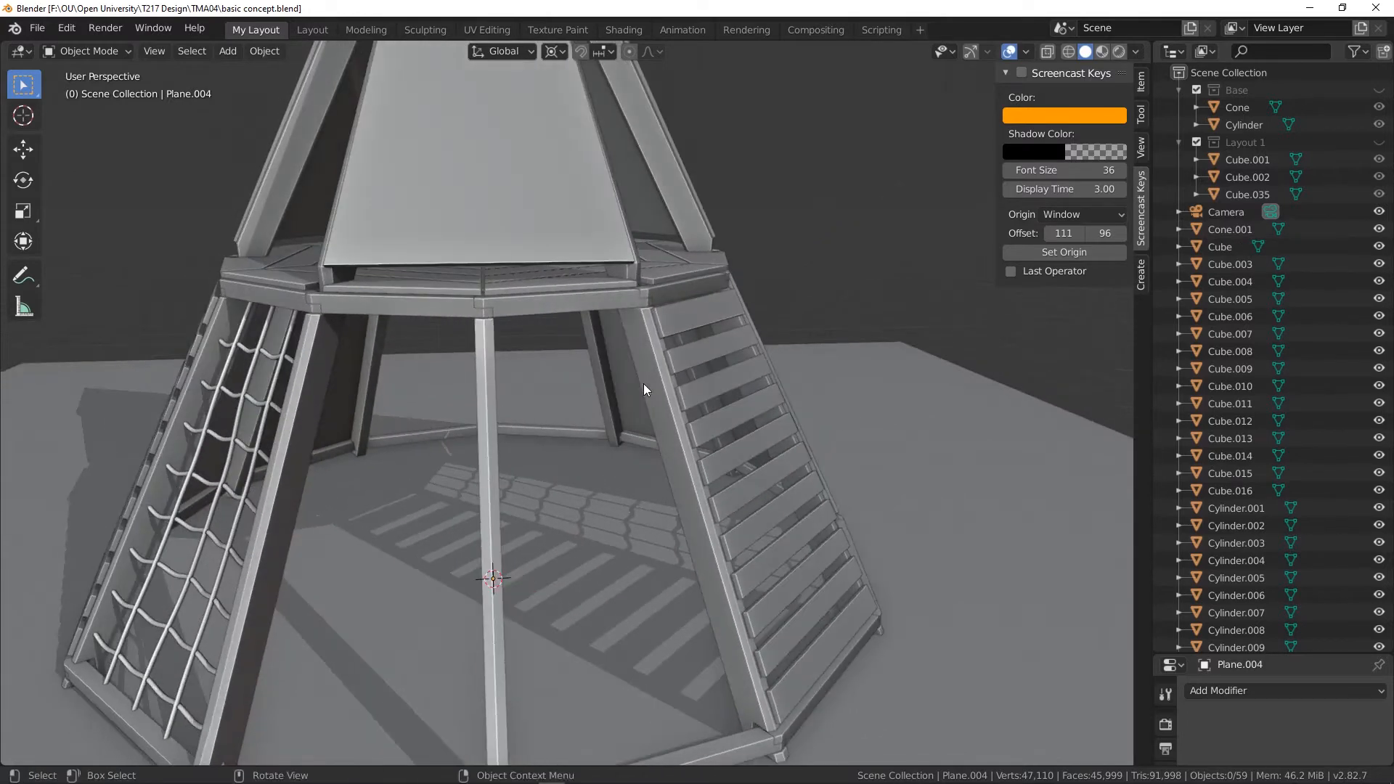
click(668, 401)
shift+click(489, 468)
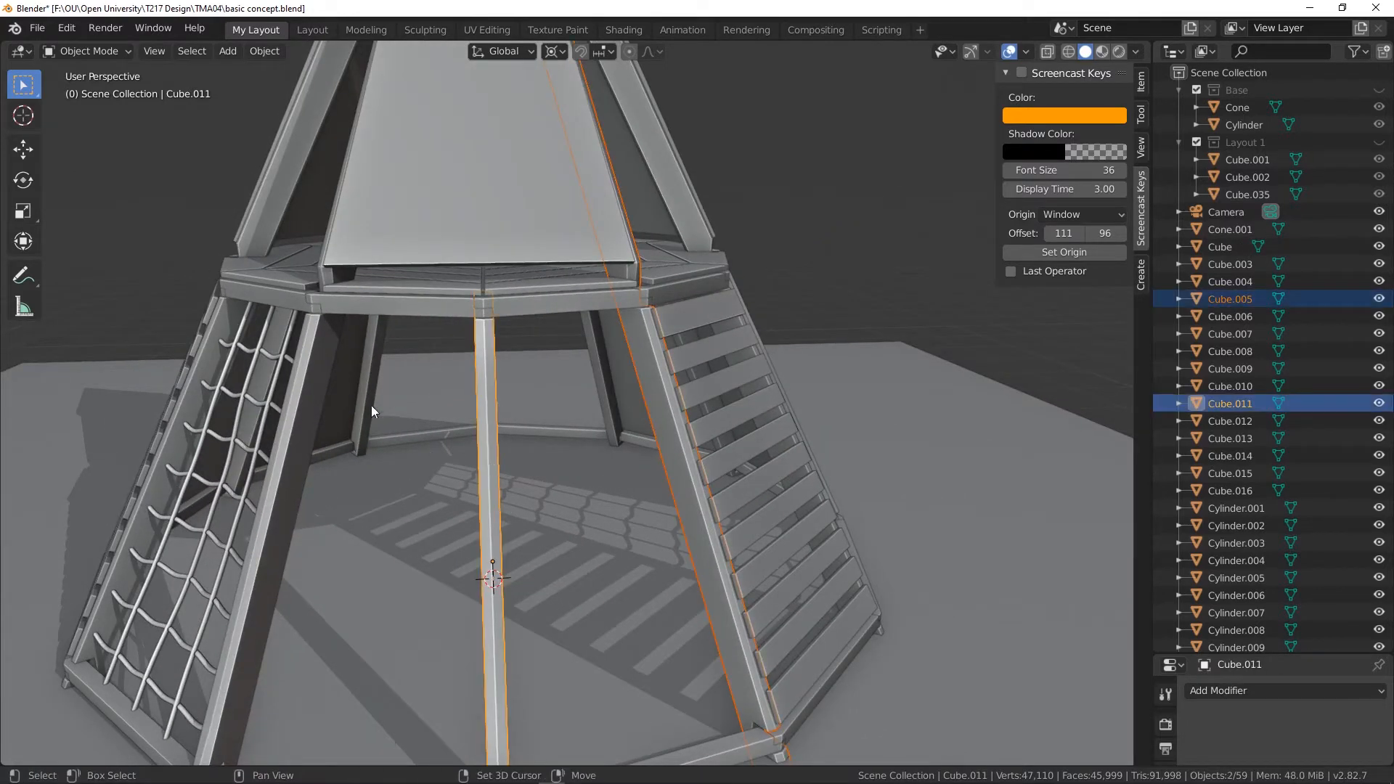
shift+click(366, 406)
shift+click(304, 412)
shift+click(208, 340)
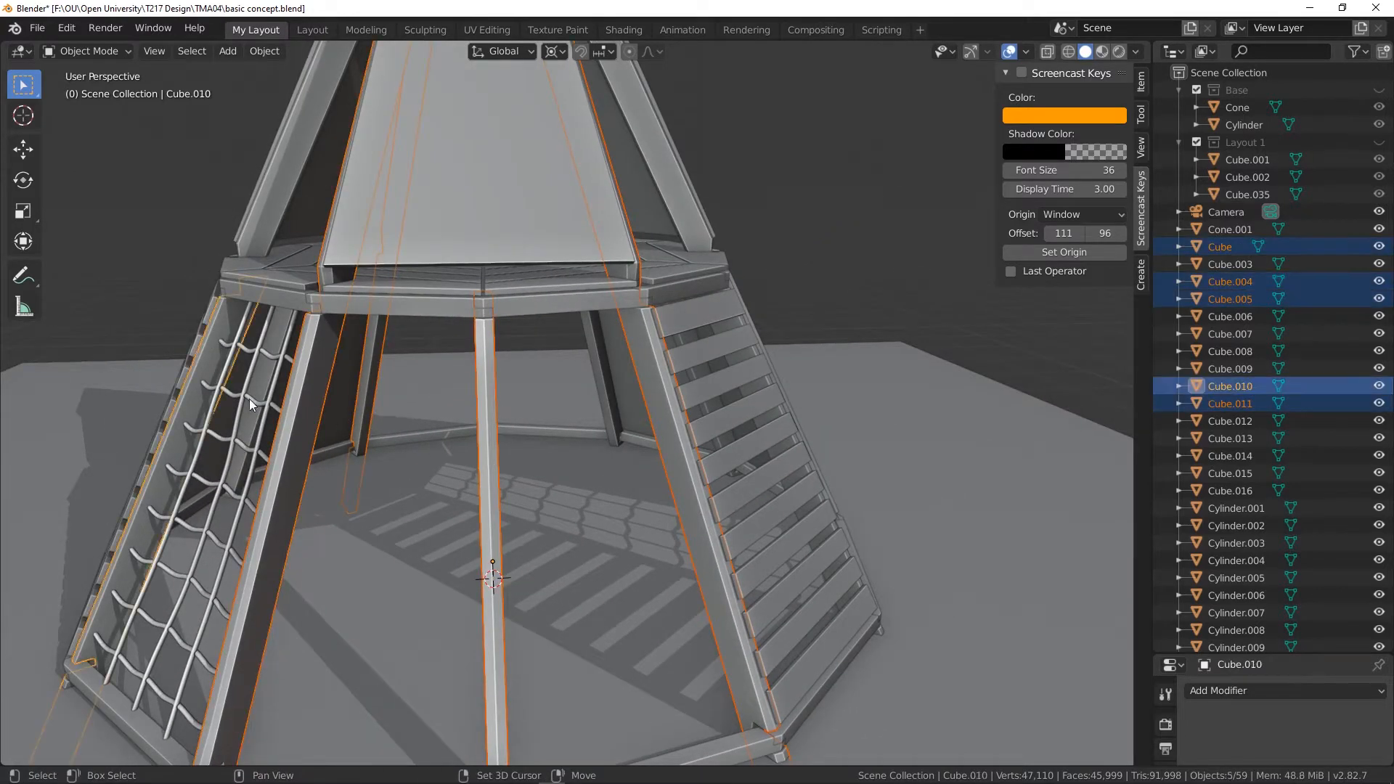
- Add four more leaning posts around the tower frame to the selection, leaving the slatted panel out
middle_drag(249, 398, 472, 393)
shift+click(502, 377)
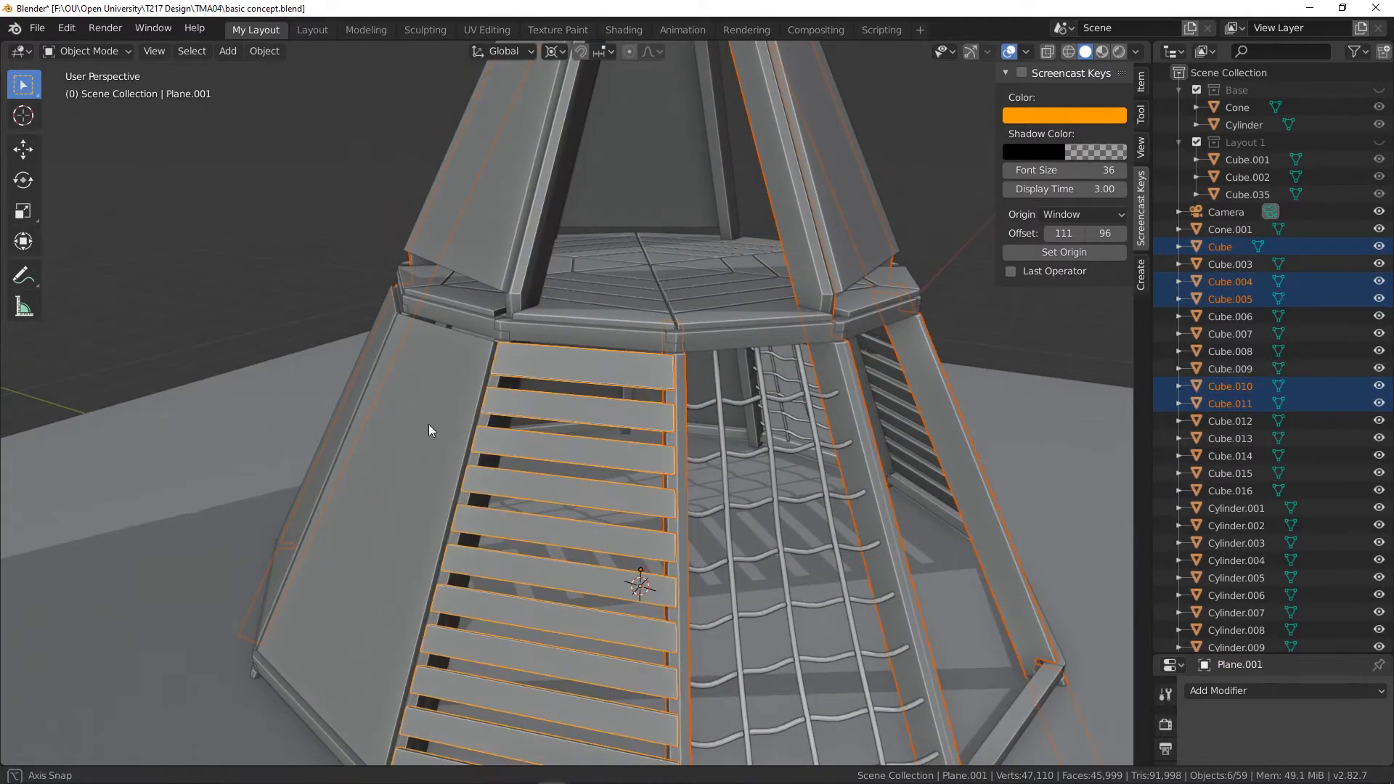
key(ctrl+z)
shift+click(498, 382)
middle_drag(498, 381, 573, 415)
middle_drag(713, 403, 756, 424)
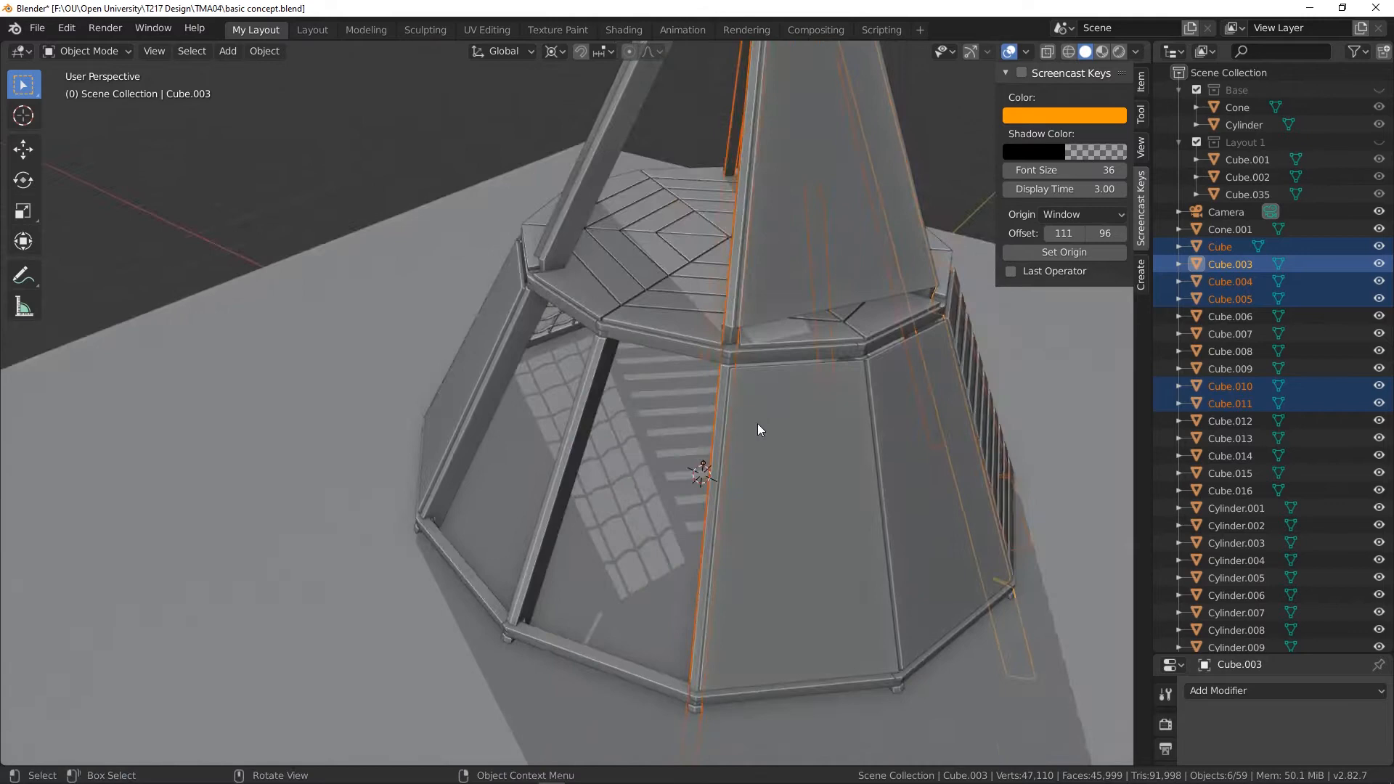
shift+click(598, 369)
shift+click(570, 207)
middle_drag(570, 207, 430, 286)
shift+click(425, 289)
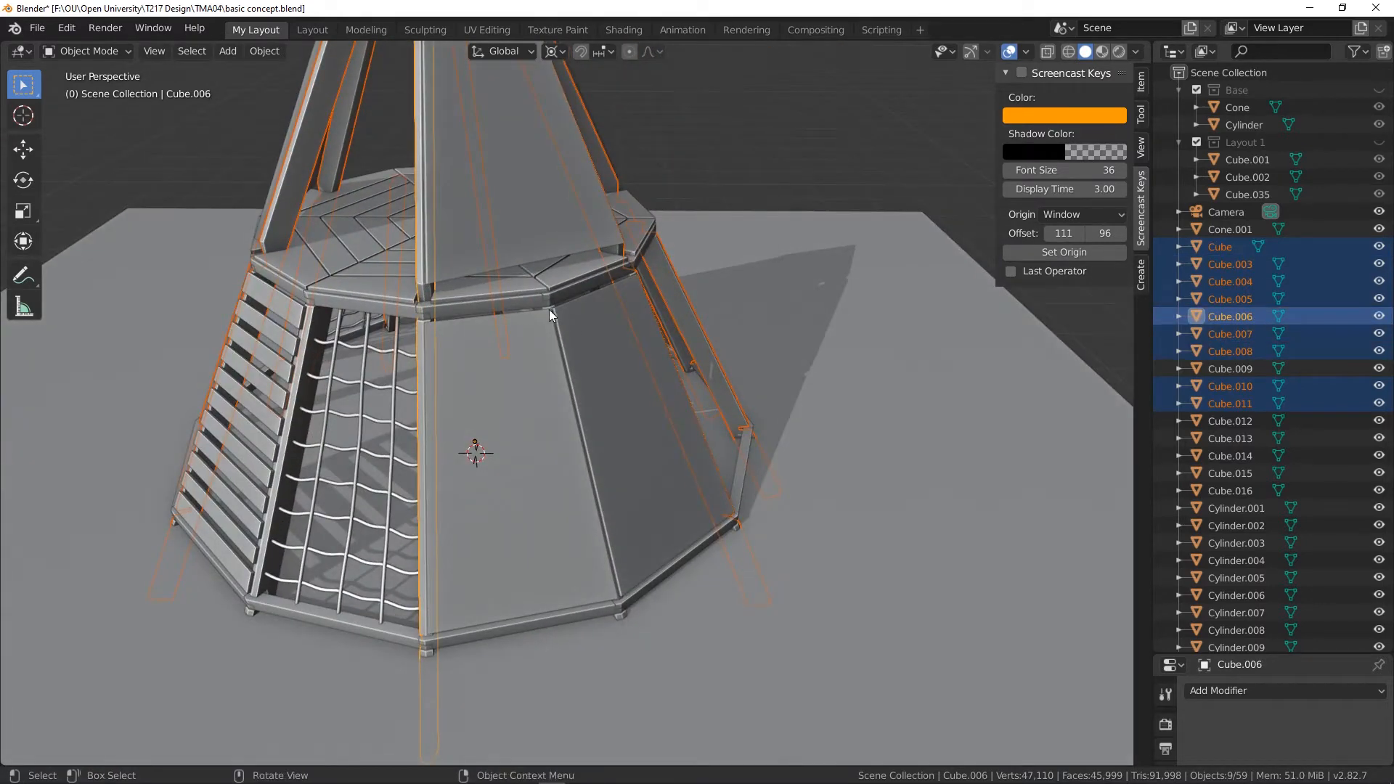
- Isolate the selected posts in Local View, deselect them and inspect their notched joints
key(KP_Divide)
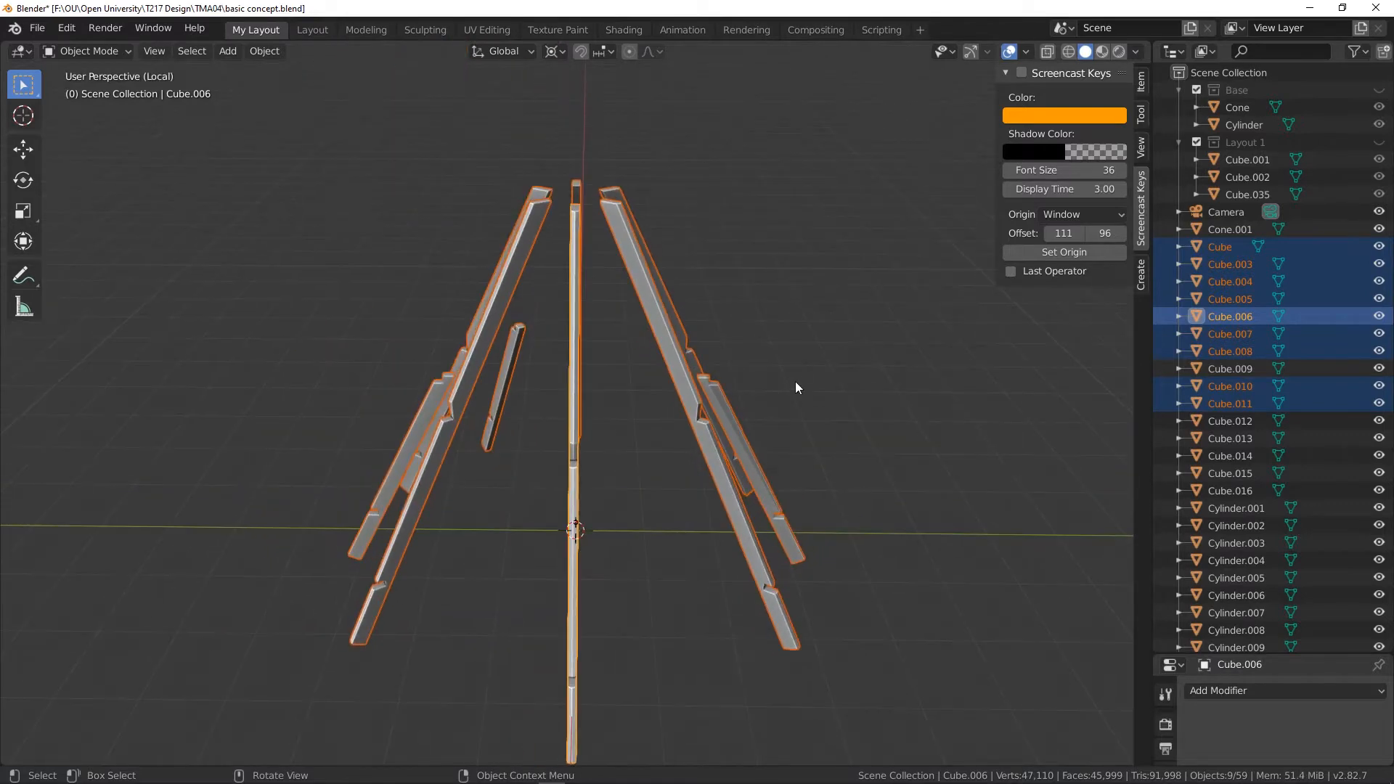
middle_drag(796, 390, 612, 441)
click(861, 470)
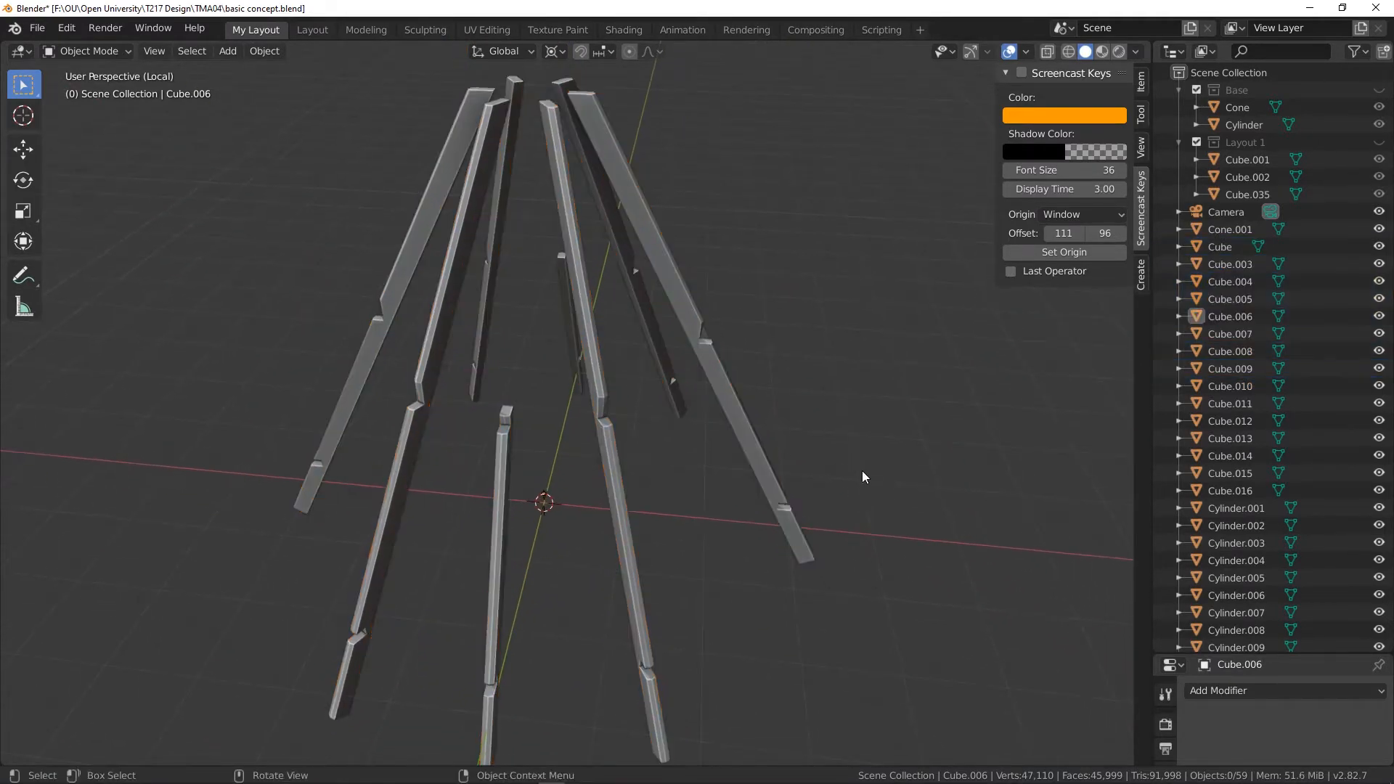
middle_drag(744, 435, 617, 373)
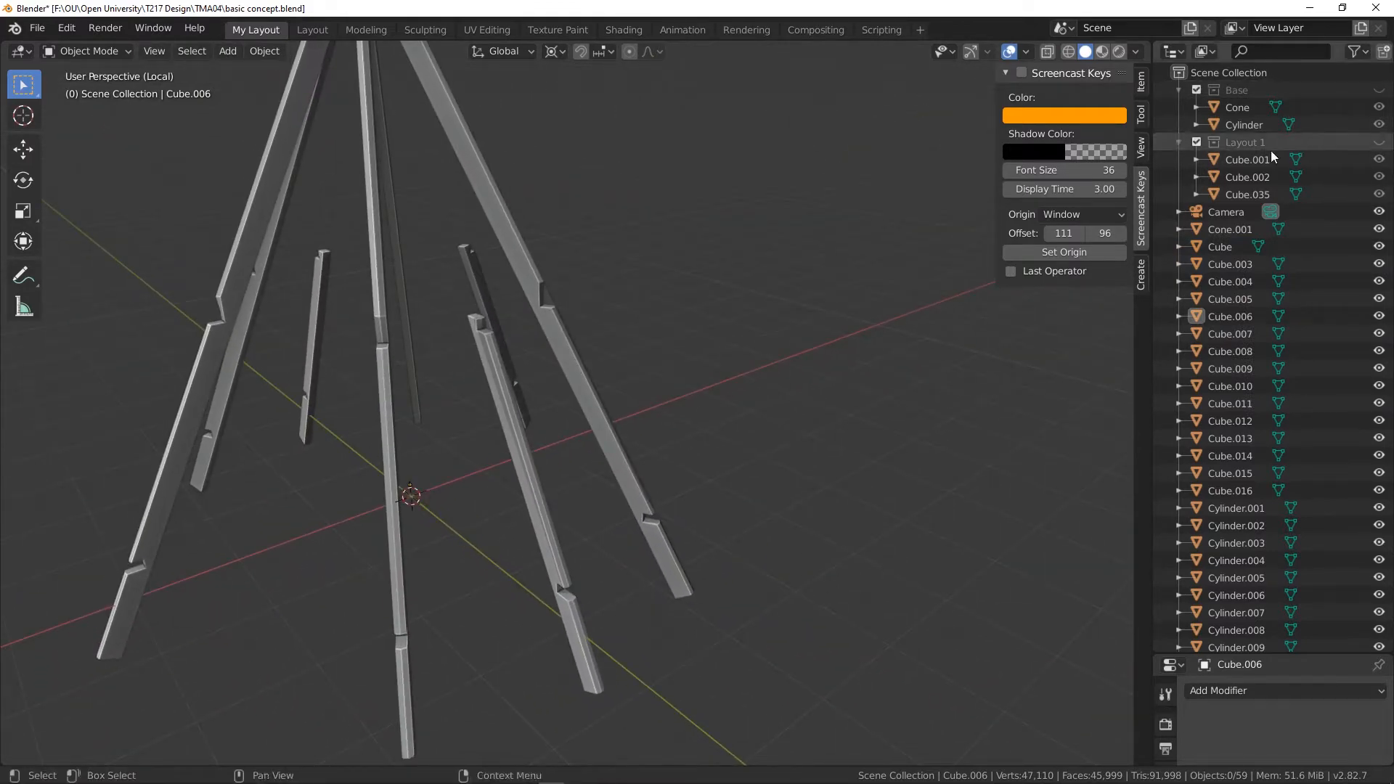
- Make the hidden Base and Layout 1 collections visible in the viewport
click(1377, 90)
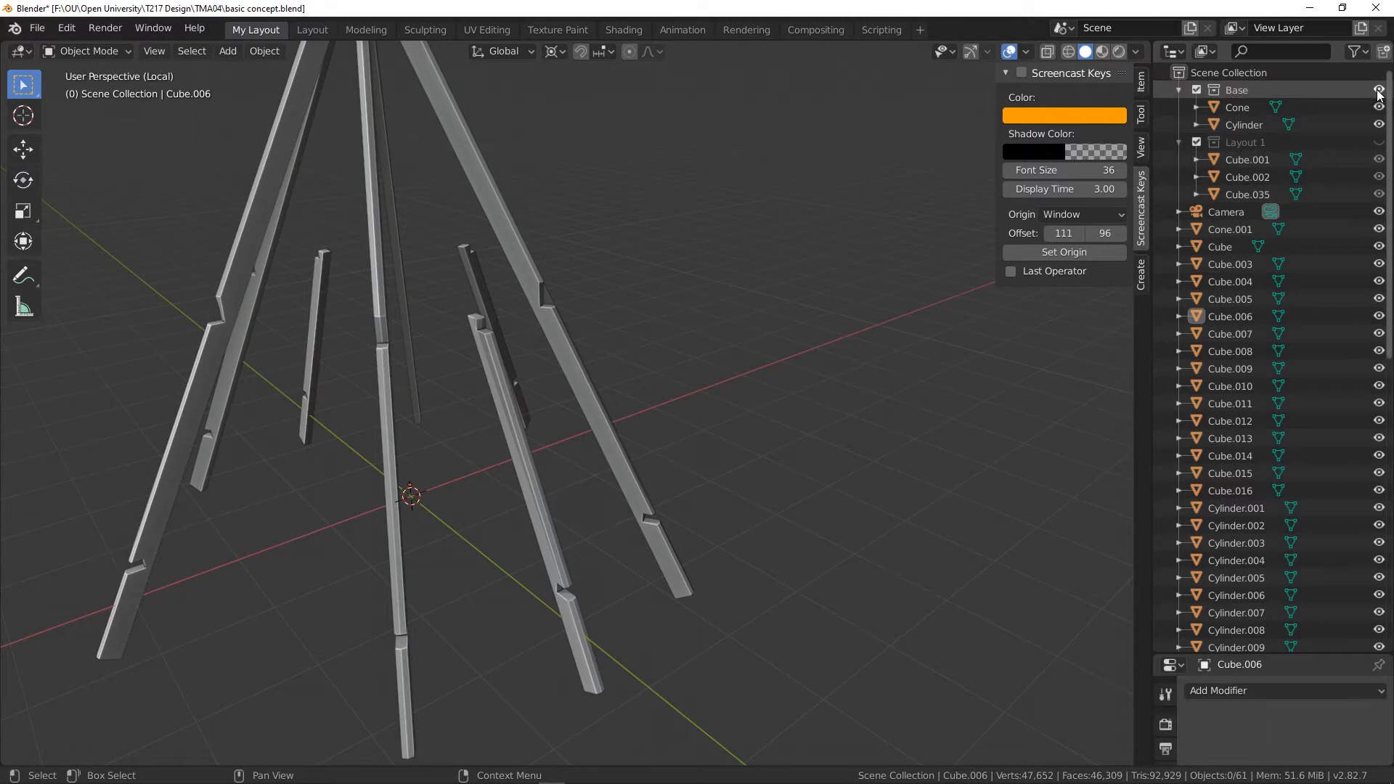
click(1377, 142)
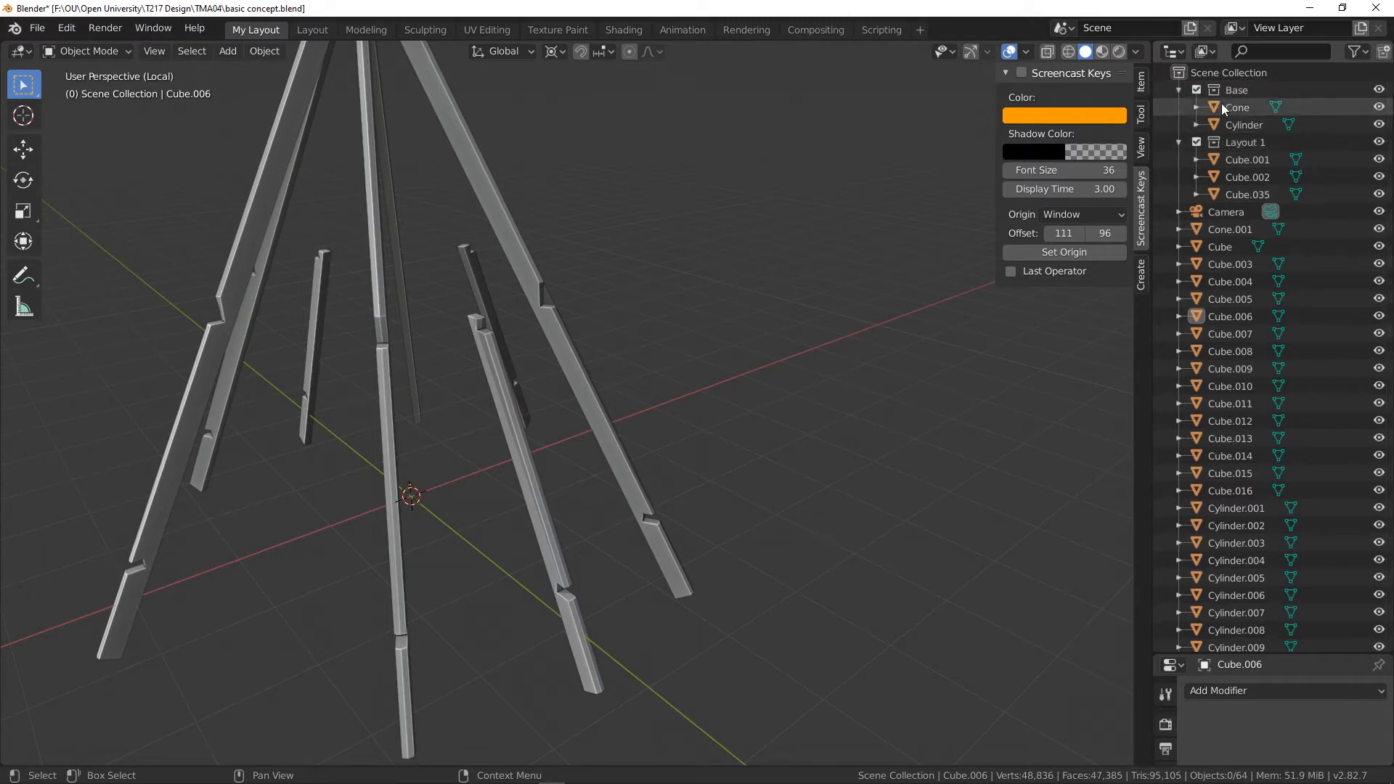
click(1196, 106)
click(1196, 107)
- Leave Local View and examine the planked base with the arched cone inside the tower frame
key(KP_Divide)
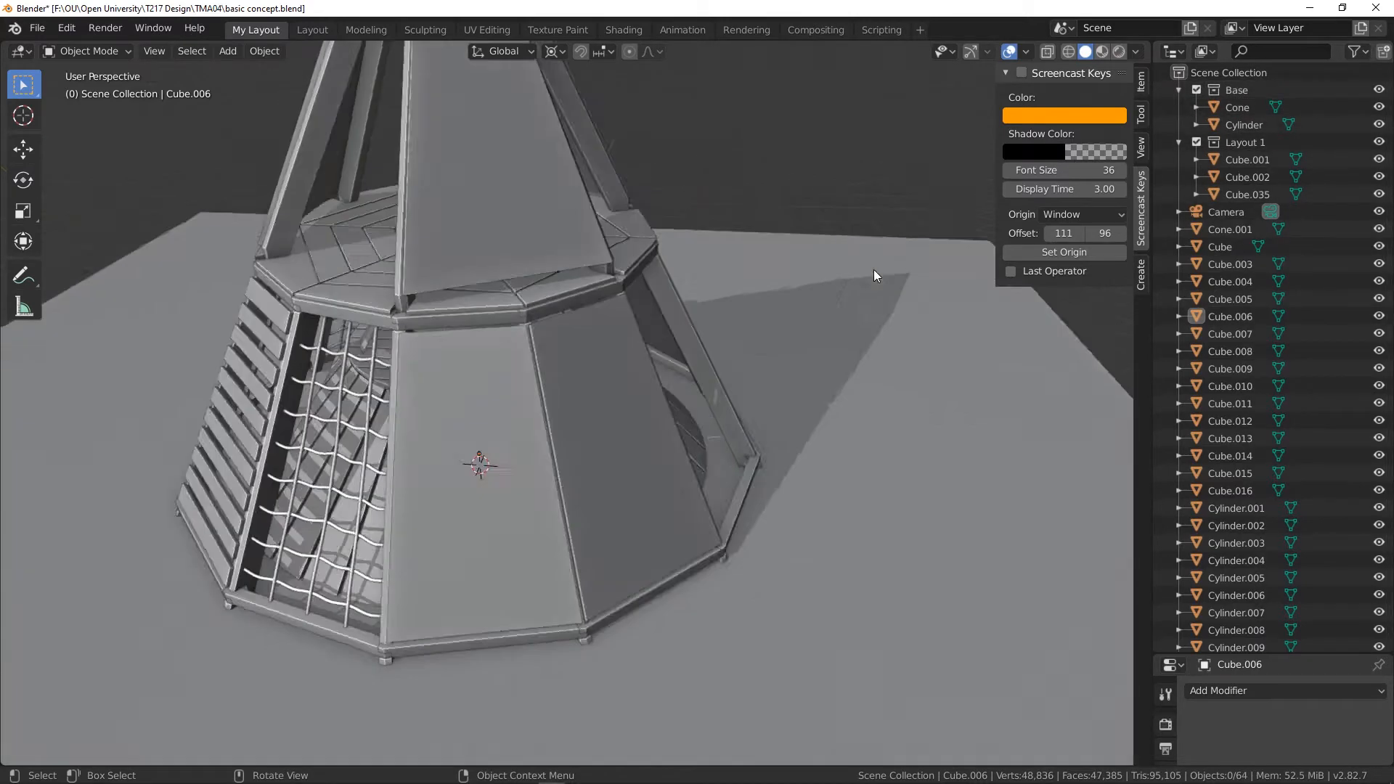
middle_drag(717, 402, 546, 360)
scroll(677, 323, up, 4)
scroll(816, 328, down, 5)
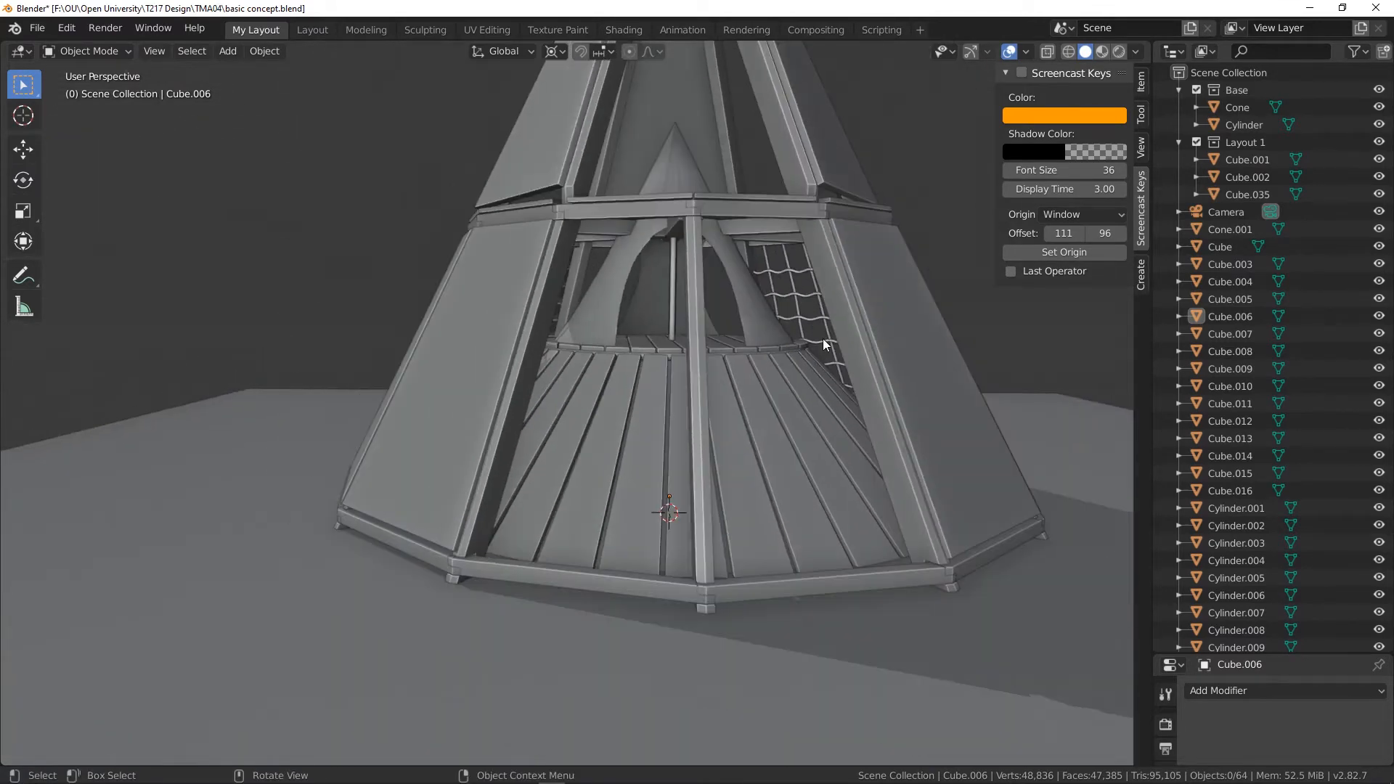
middle_drag(824, 343, 761, 358)
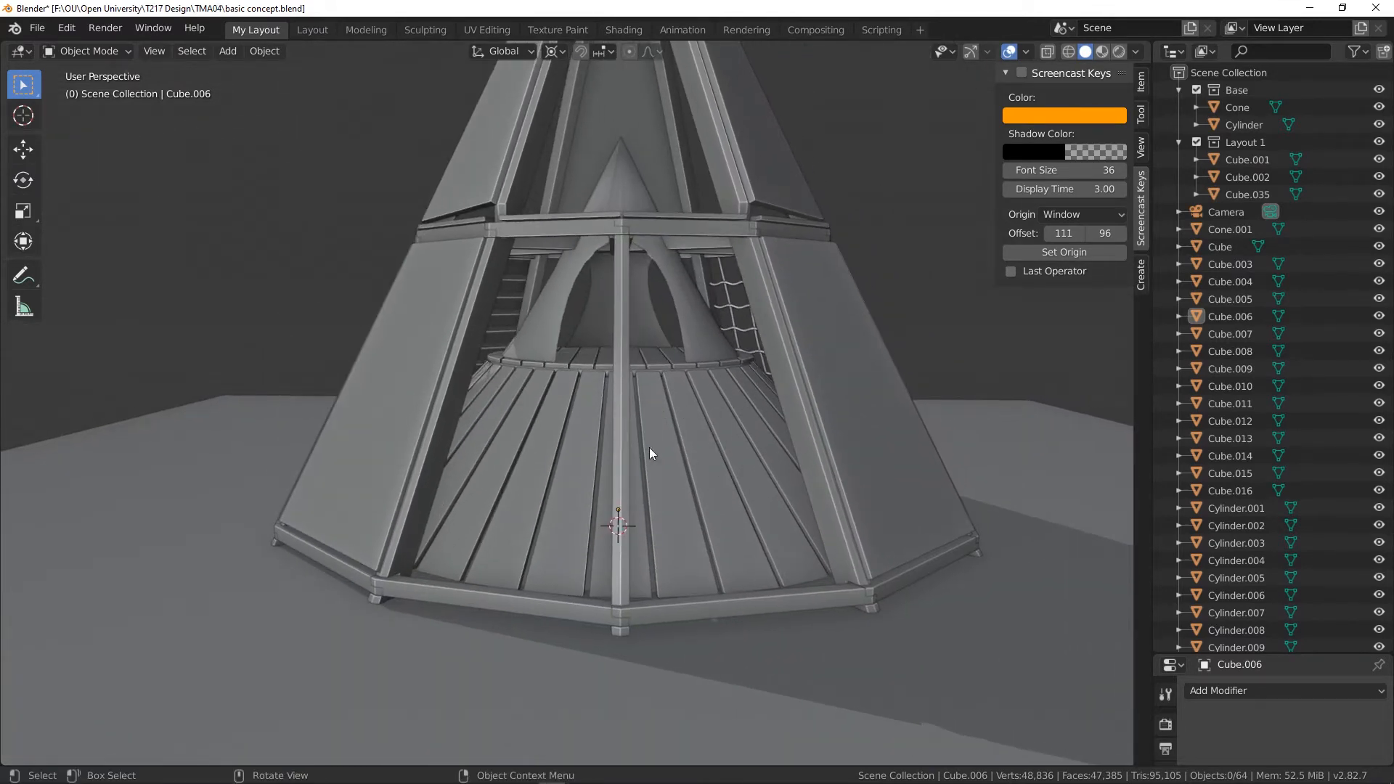
scroll(707, 434, down, 3)
middle_drag(703, 376, 540, 415)
scroll(591, 415, up, 3)
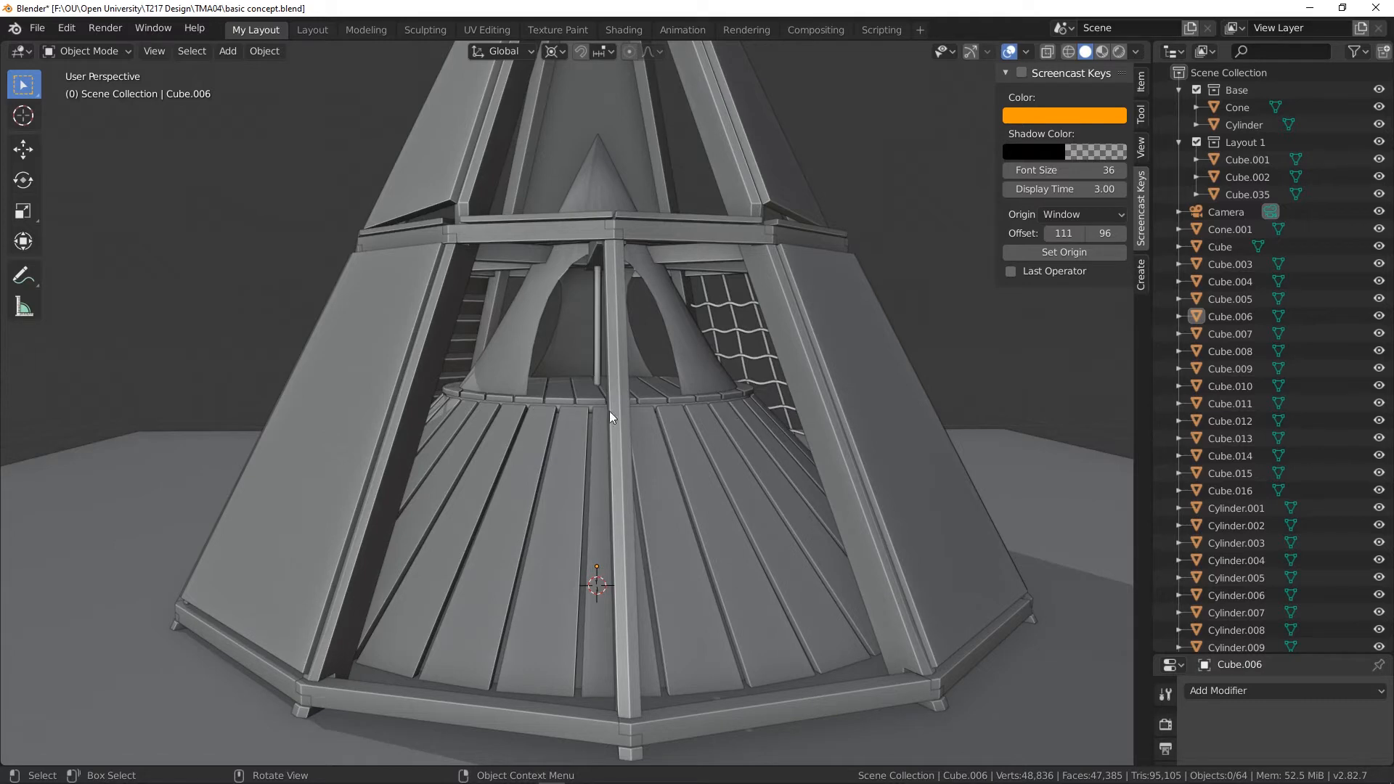
- Hide the Base and Layout 1 collections in the viewport, leaving the outer tower frame
middle_drag(585, 459, 604, 531)
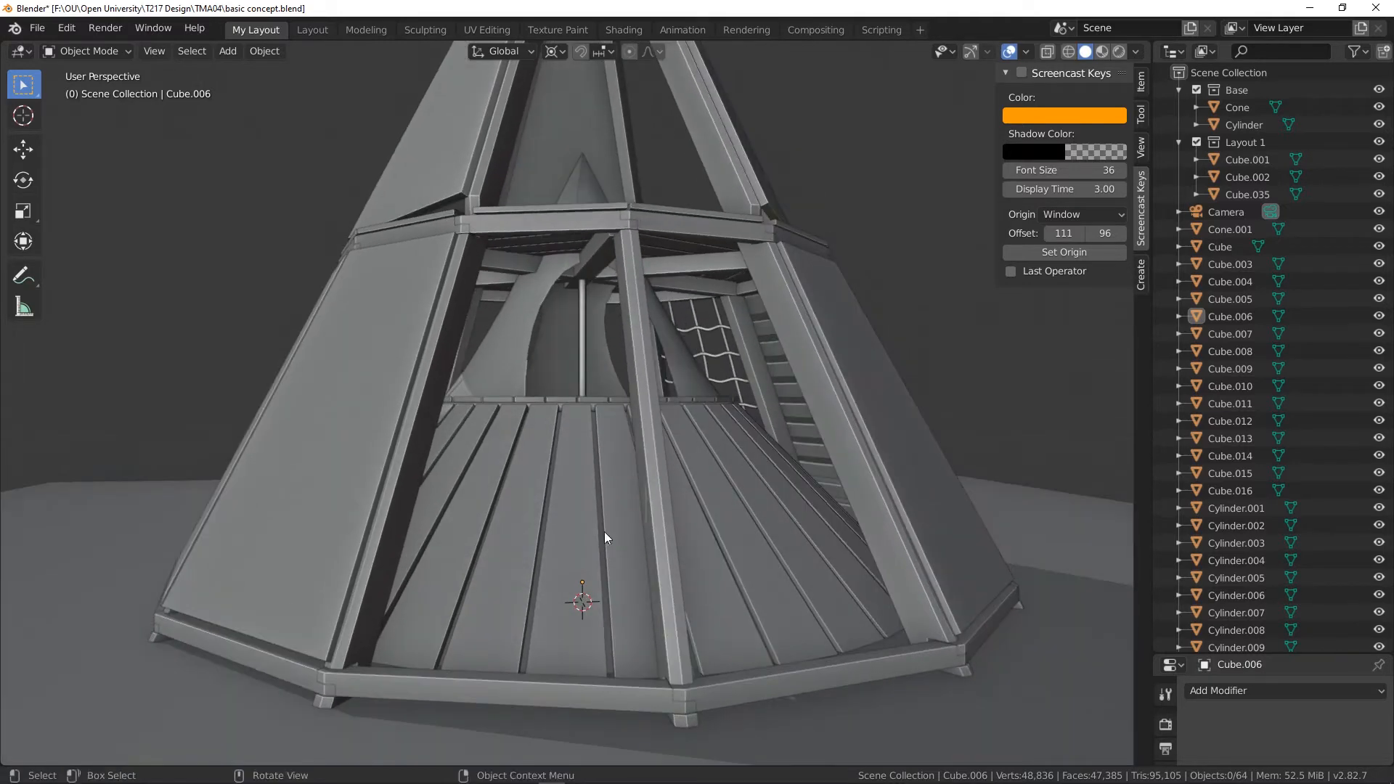
middle_drag(633, 393, 628, 406)
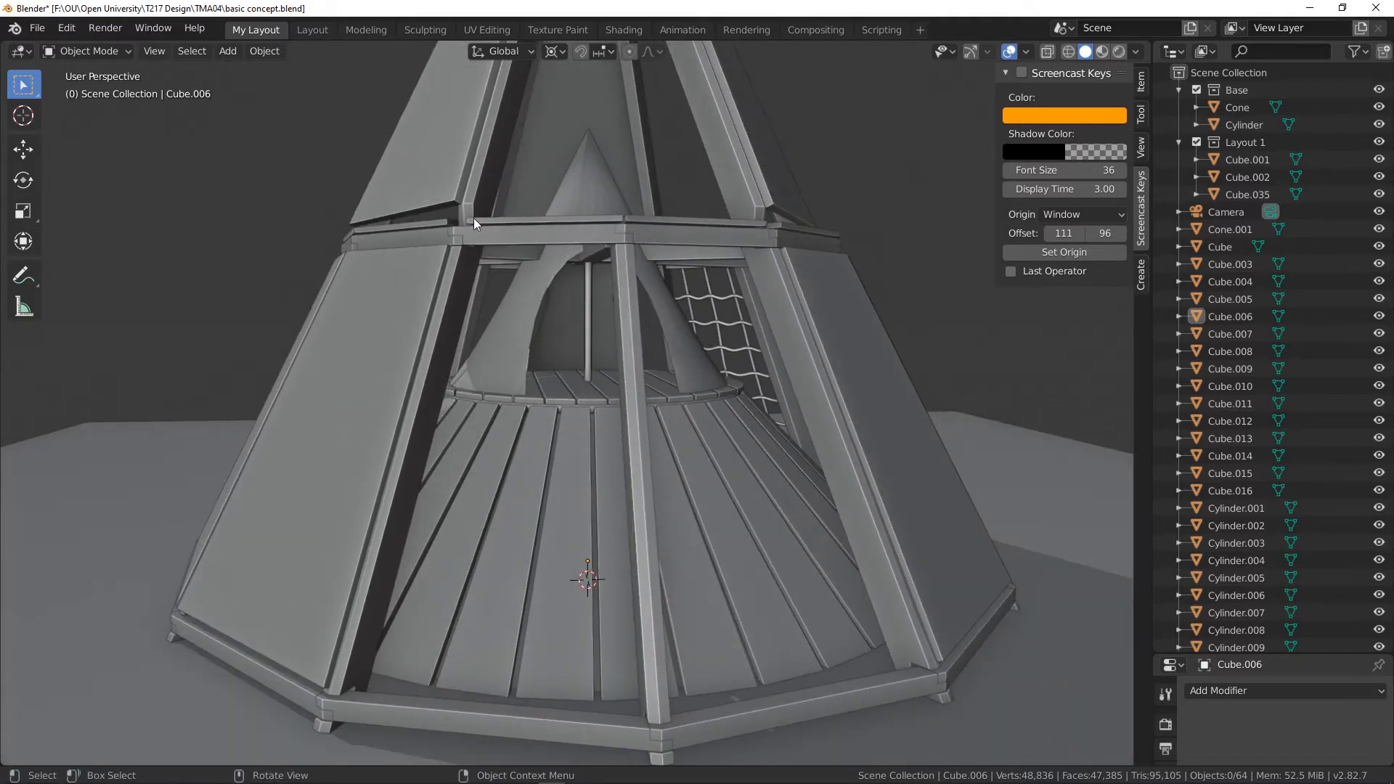
scroll(570, 233, down, 8)
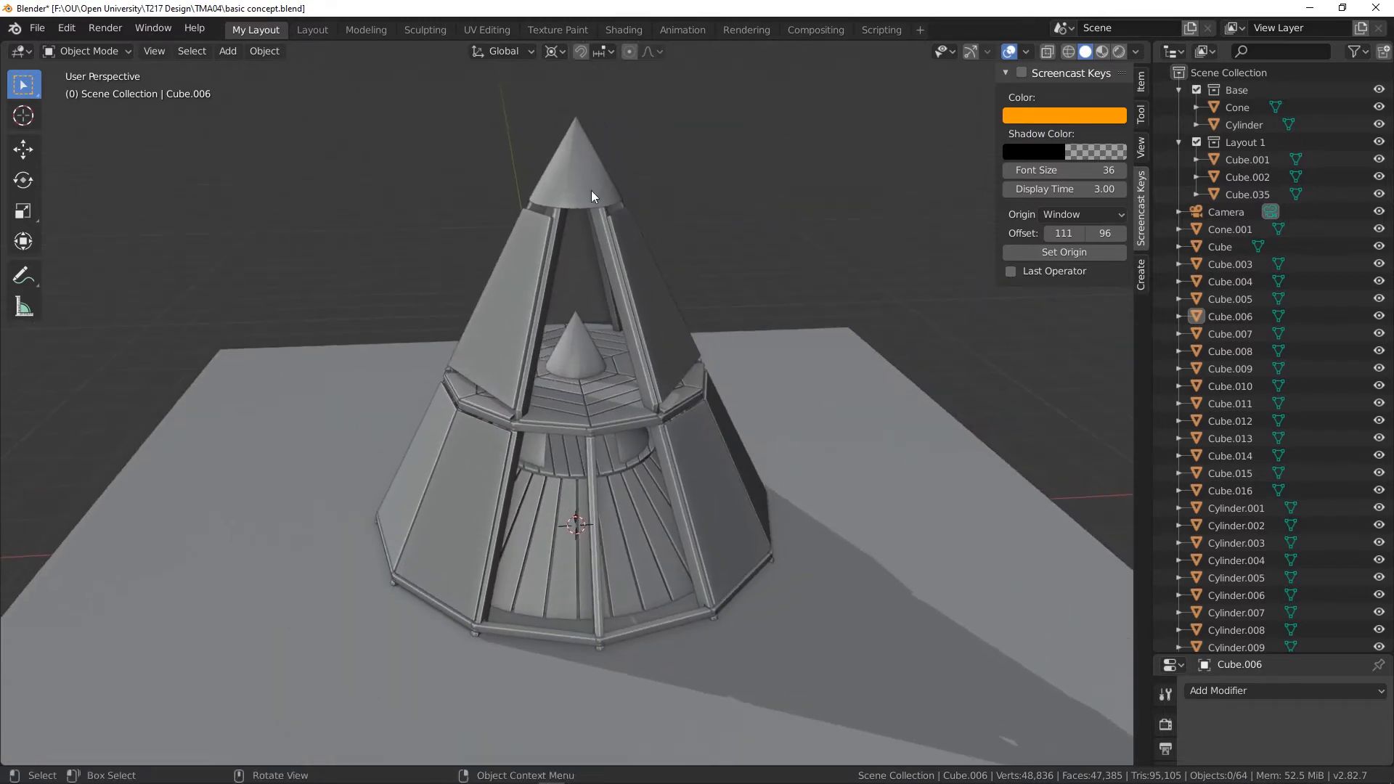
middle_drag(580, 156, 579, 338)
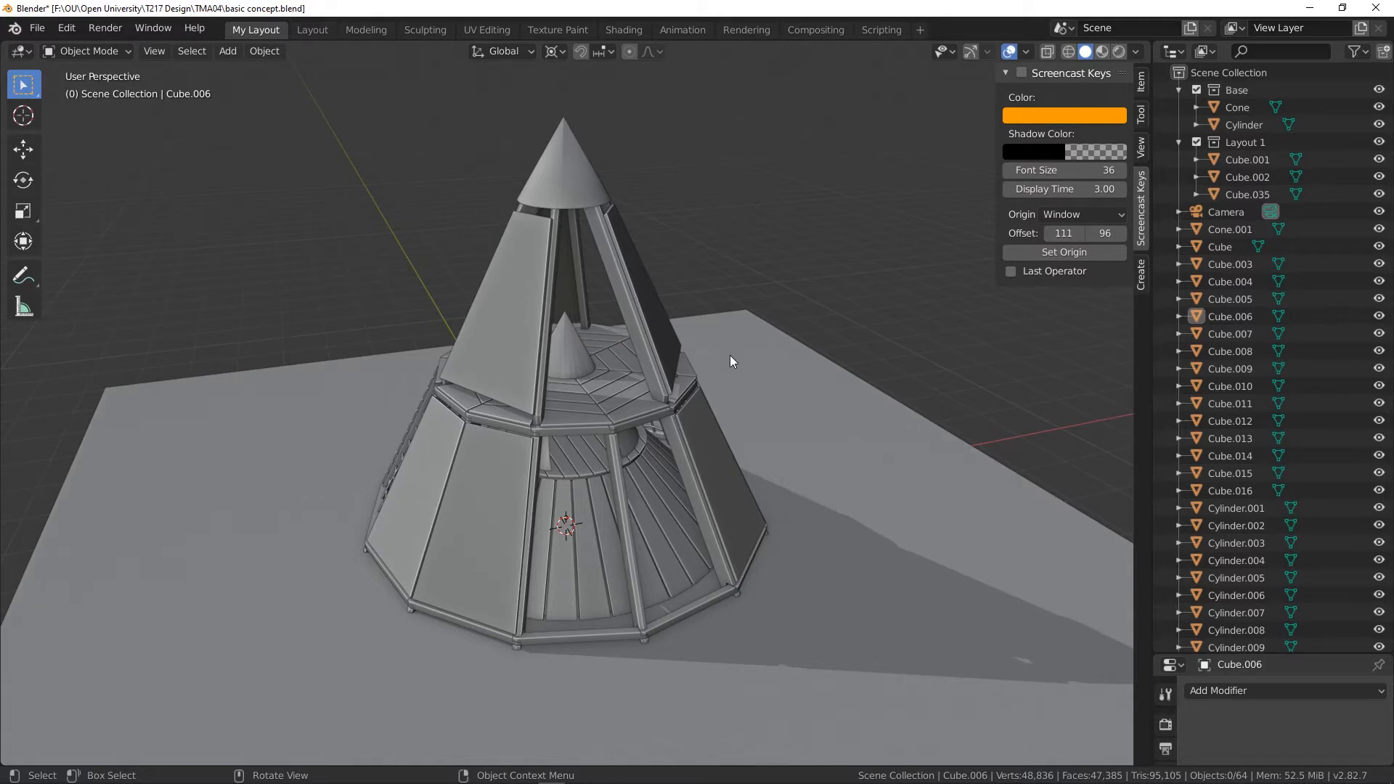
mouse_move(729, 357)
middle_down()
mouse_move(659, 377)
mouse_move(682, 320)
mouse_move(708, 367)
middle_up()
click(1377, 89)
click(1379, 143)
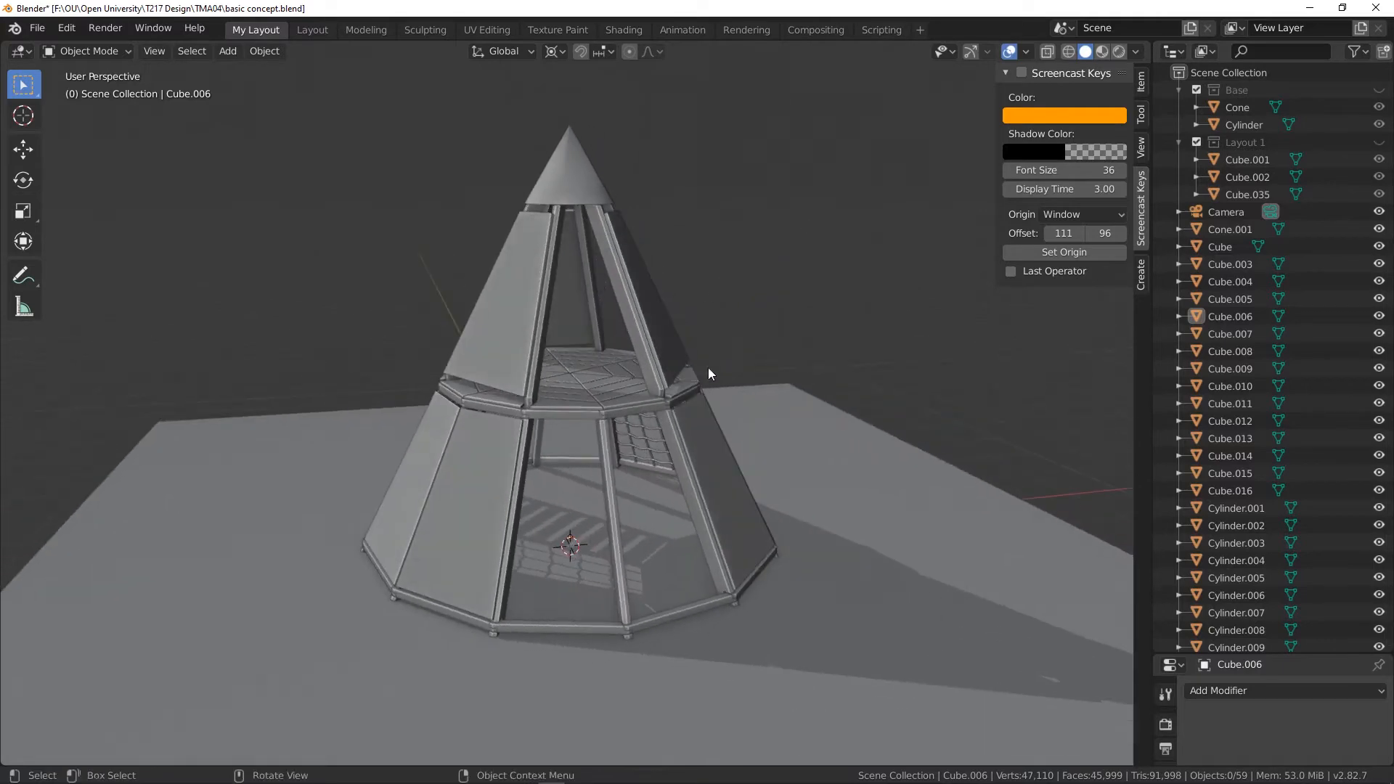
- Select the leaning frame post beside the open upper side and isolate it in Local View
scroll(707, 367, up, 4)
click(720, 303)
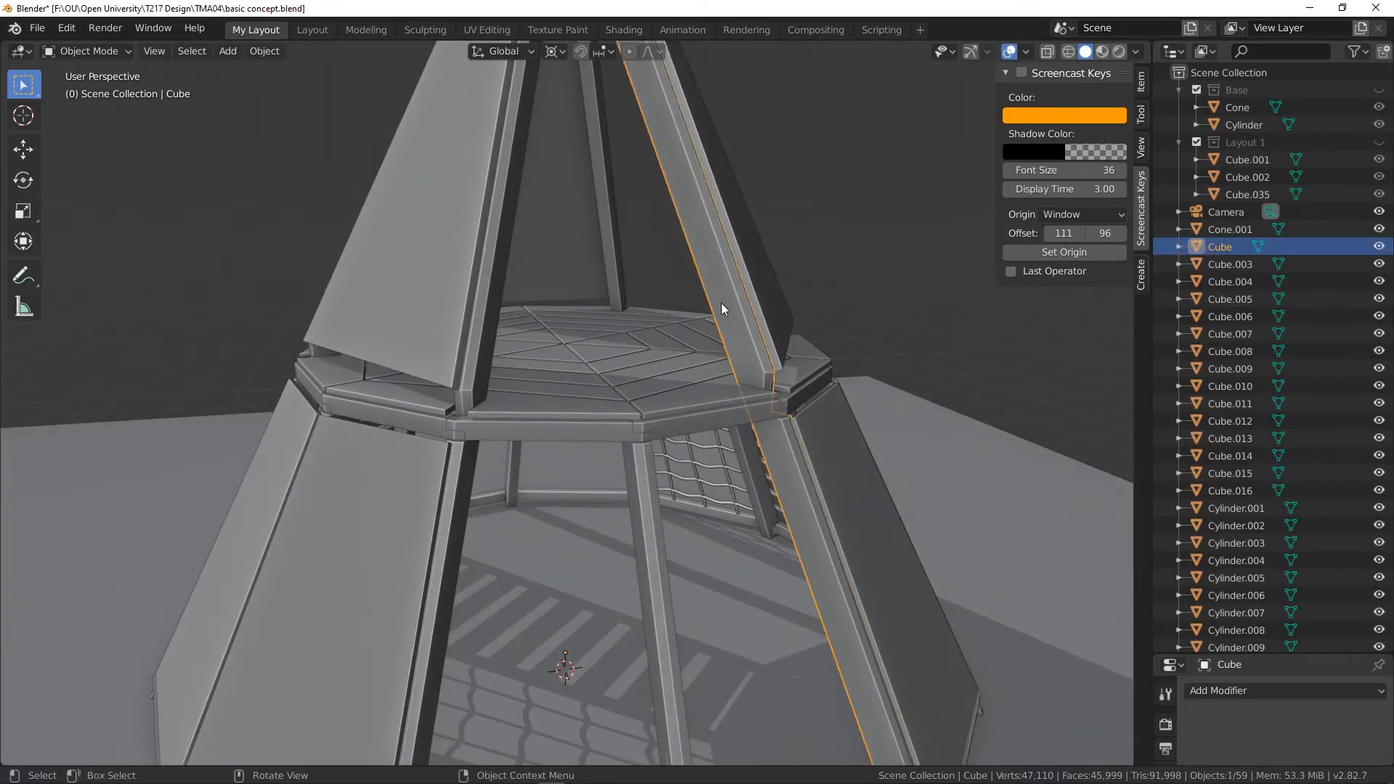
key(KP_Divide)
middle_drag(632, 524, 468, 477)
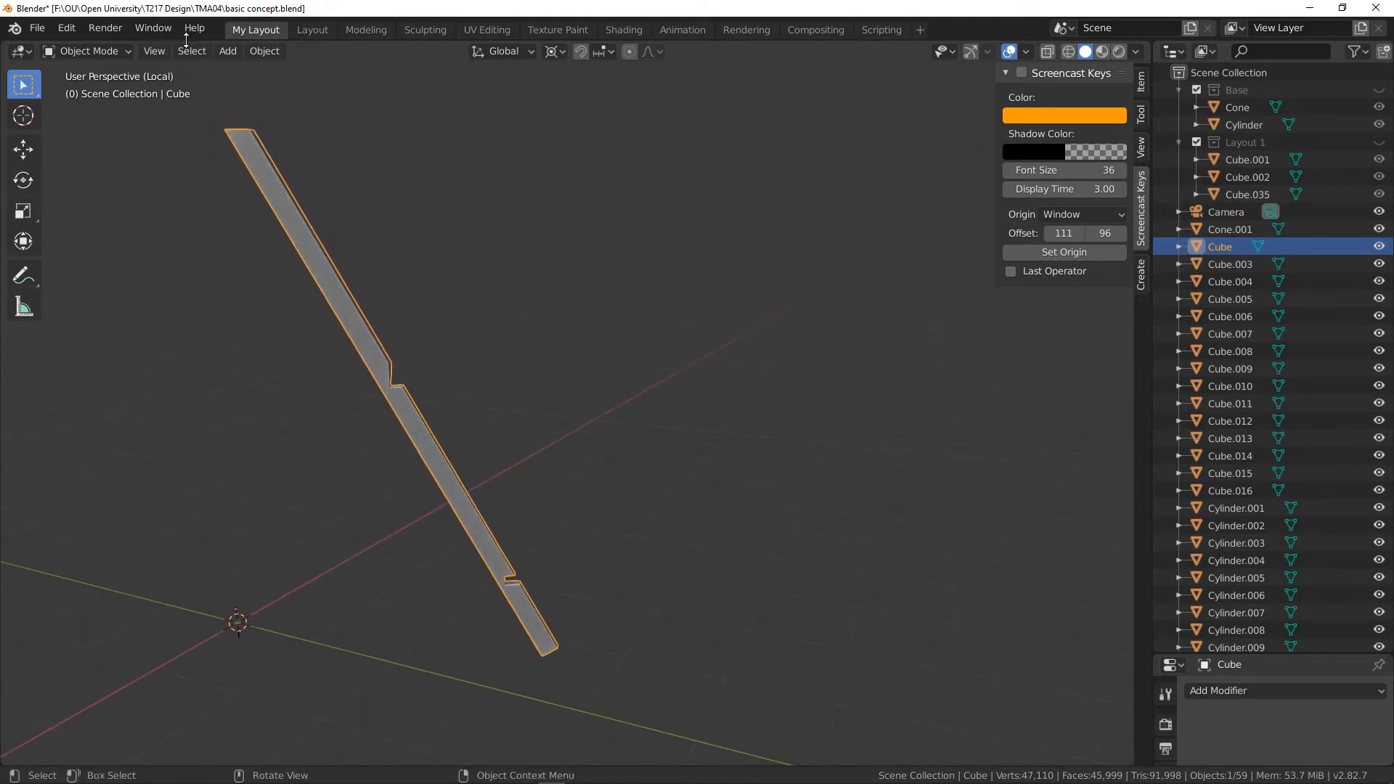
- Inspect the isolated post's notched mesh in Edit Mode and return to Object Mode
click(84, 50)
click(89, 93)
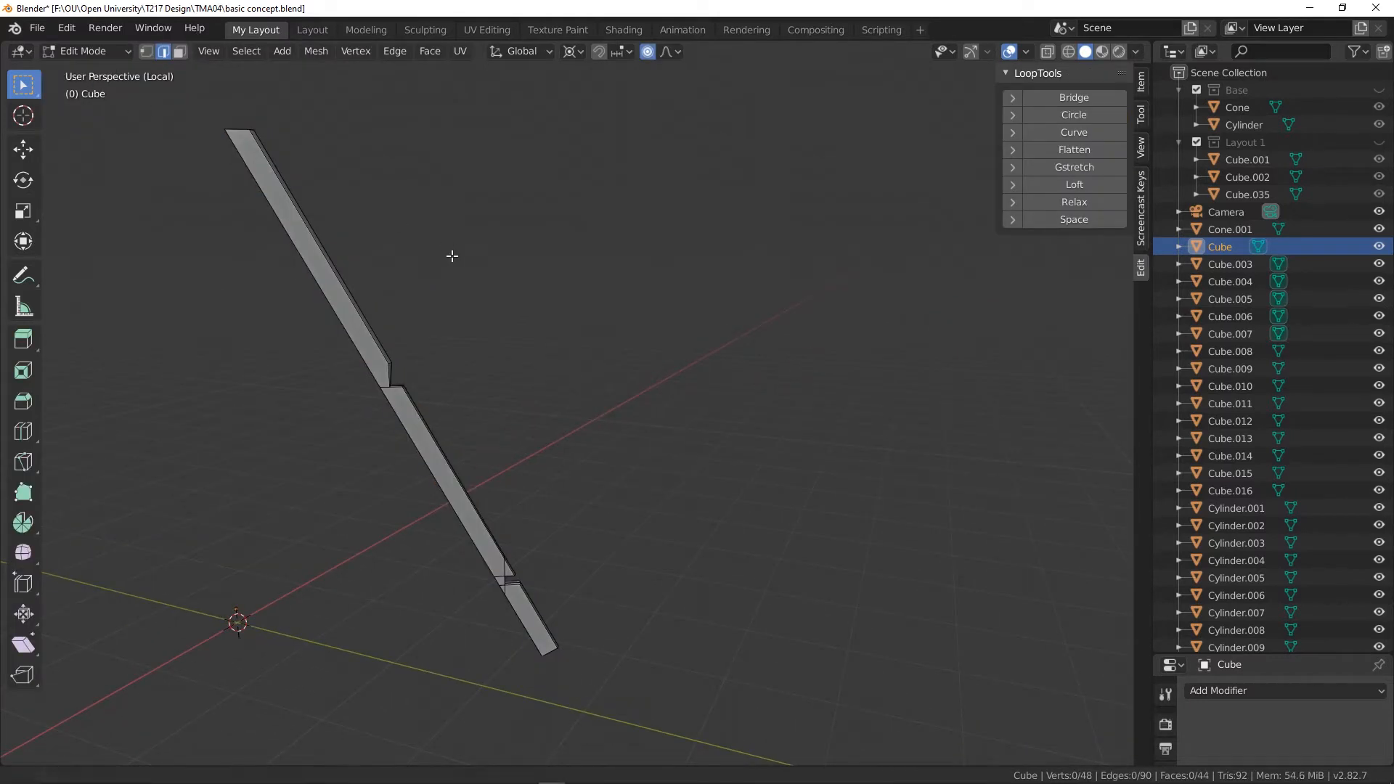
middle_drag(451, 255, 662, 656)
click(84, 50)
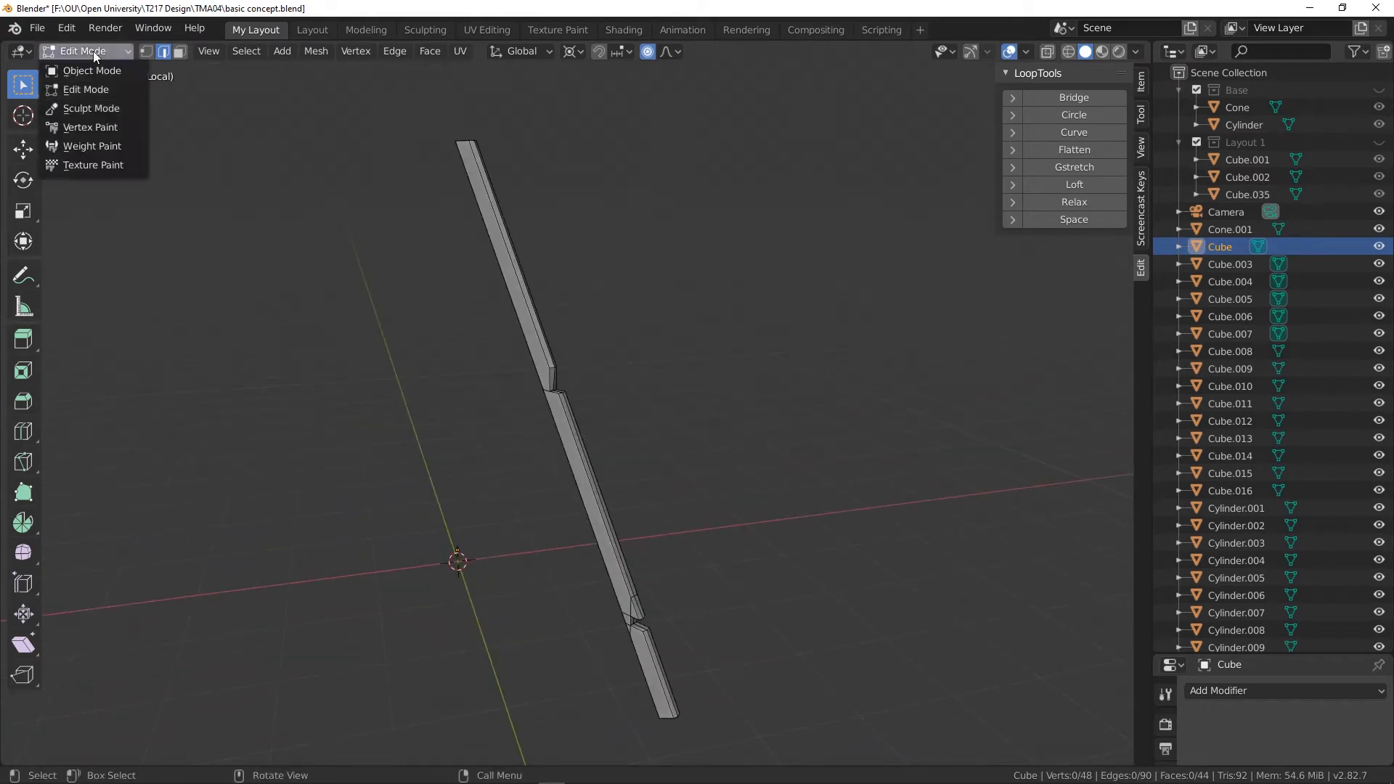
click(91, 67)
middle_drag(624, 341, 639, 370)
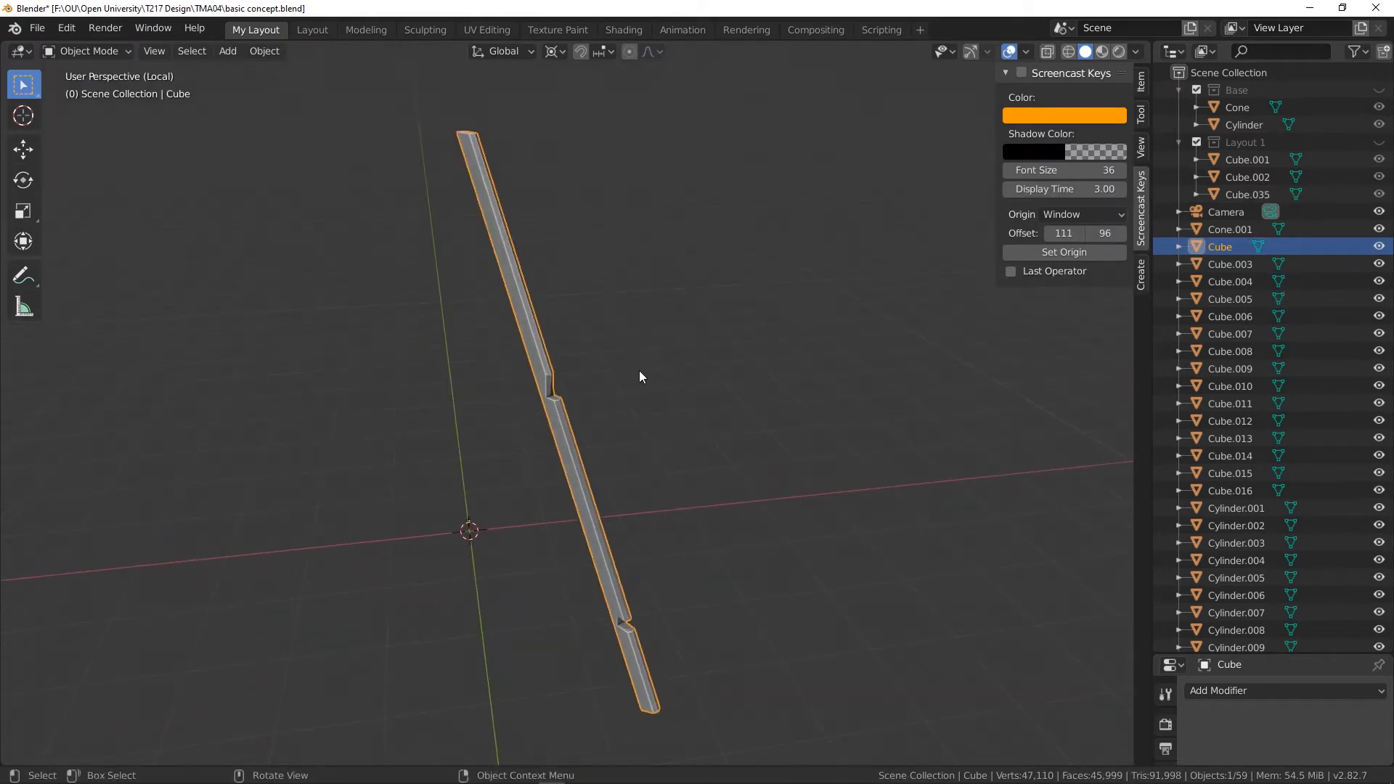
- Make a linked duplicate of the post in place and rotate it 90° around the global Z axis
key(alt+d)
key(Escape)
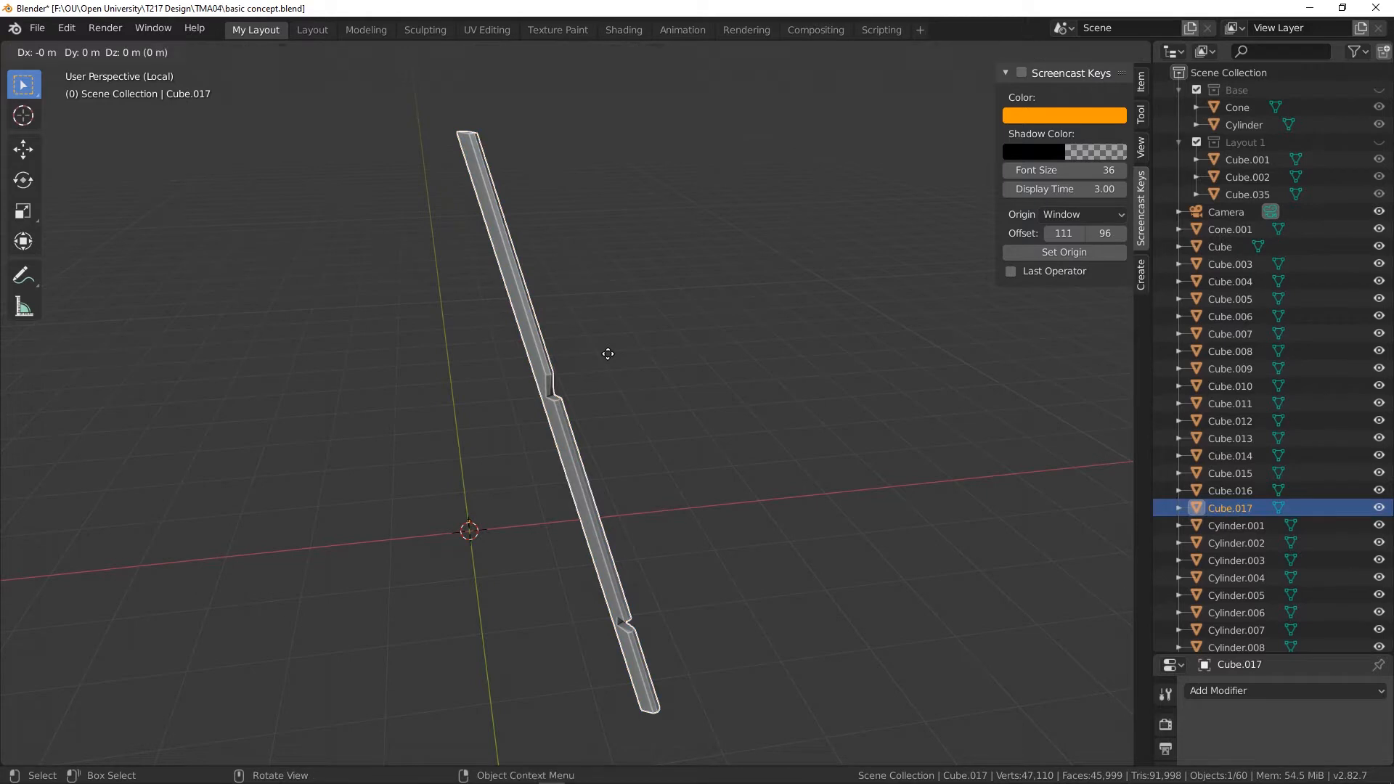
text(rz)
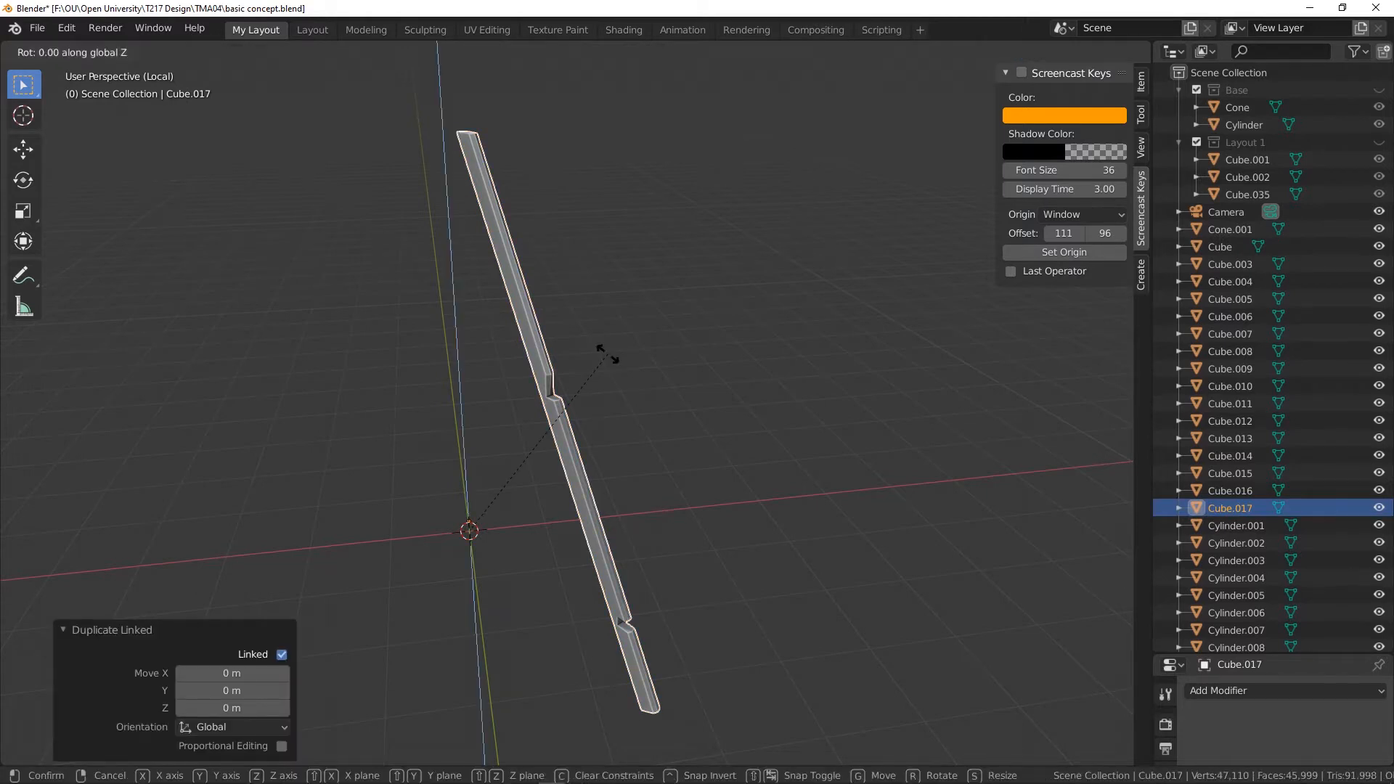
text(90)
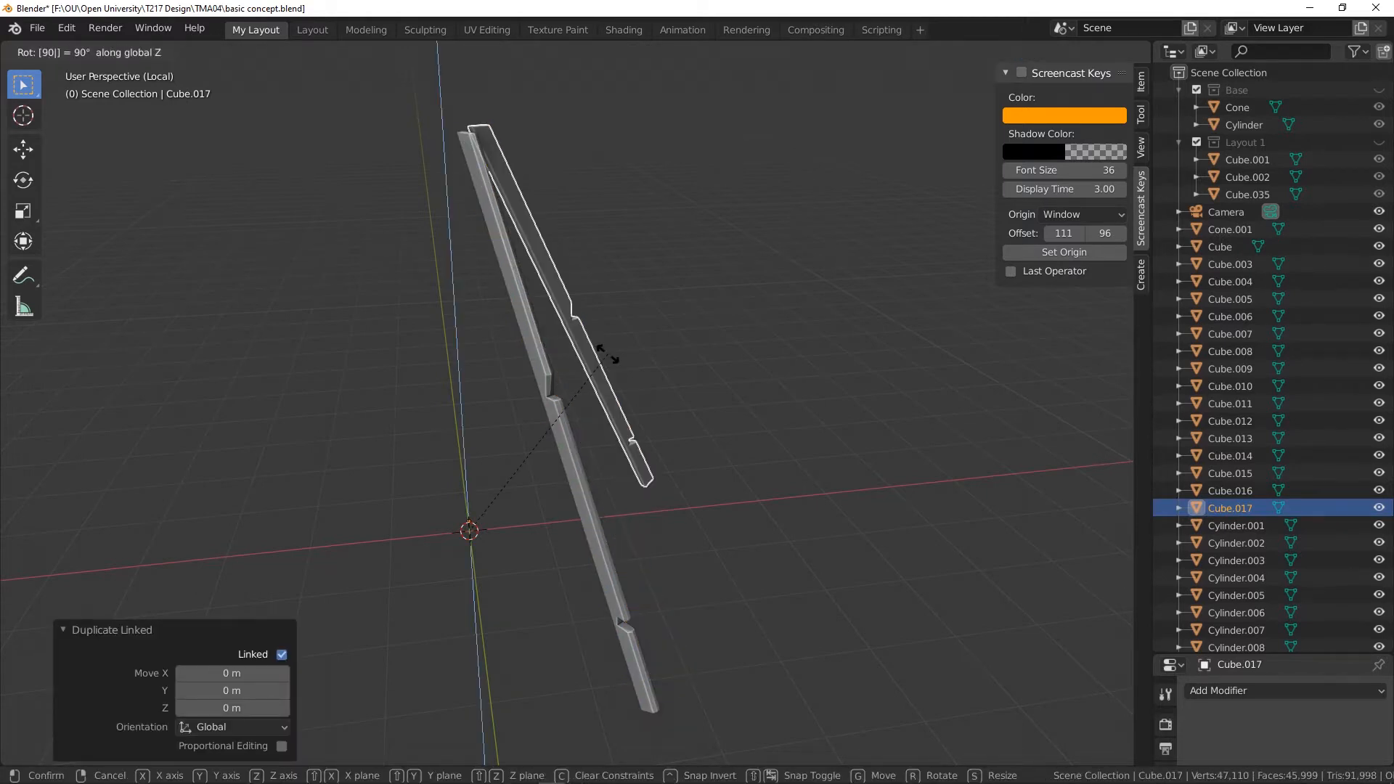
key(Return)
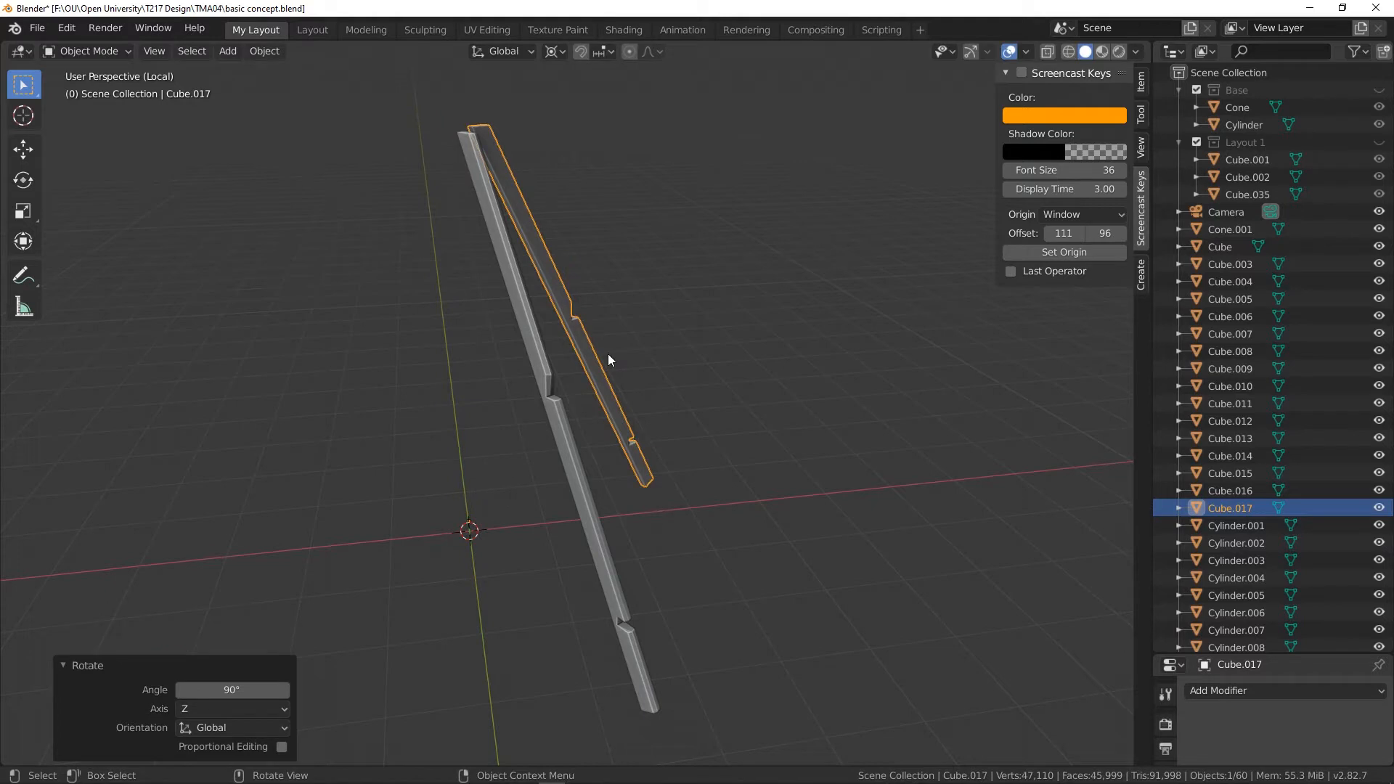
- Add two more linked duplicates of the post, each rotated a further 90° around the Z axis
key(alt+d)
text(r)
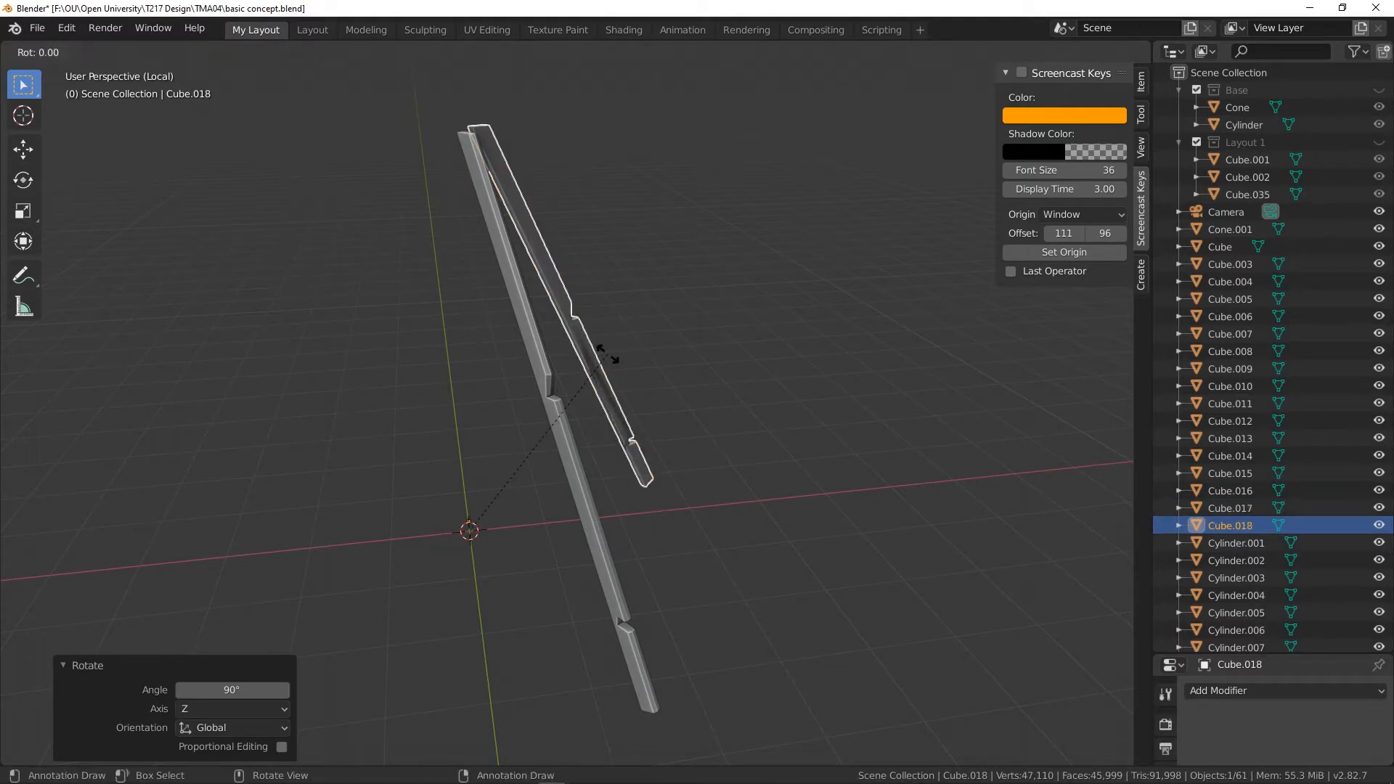
text(z90)
key(Return)
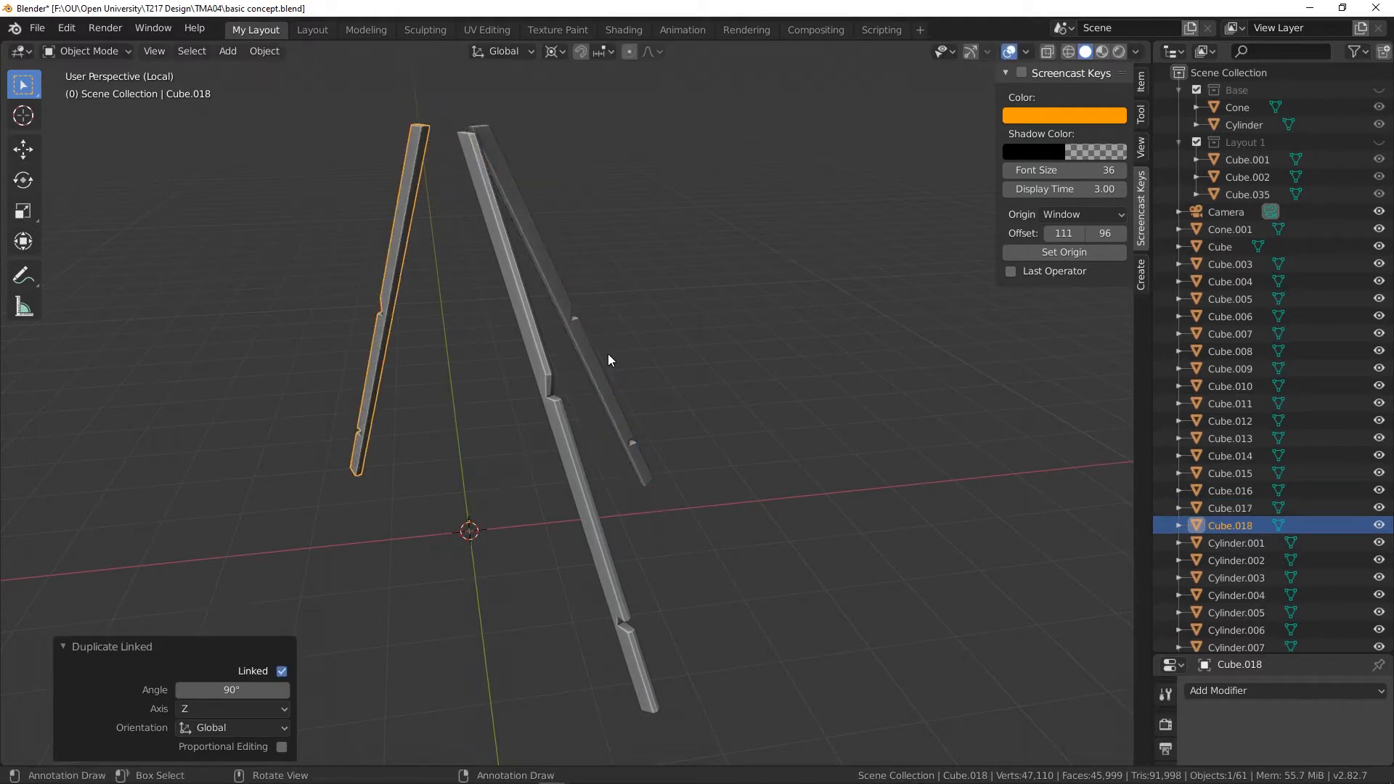
key(alt+d)
text(r90)
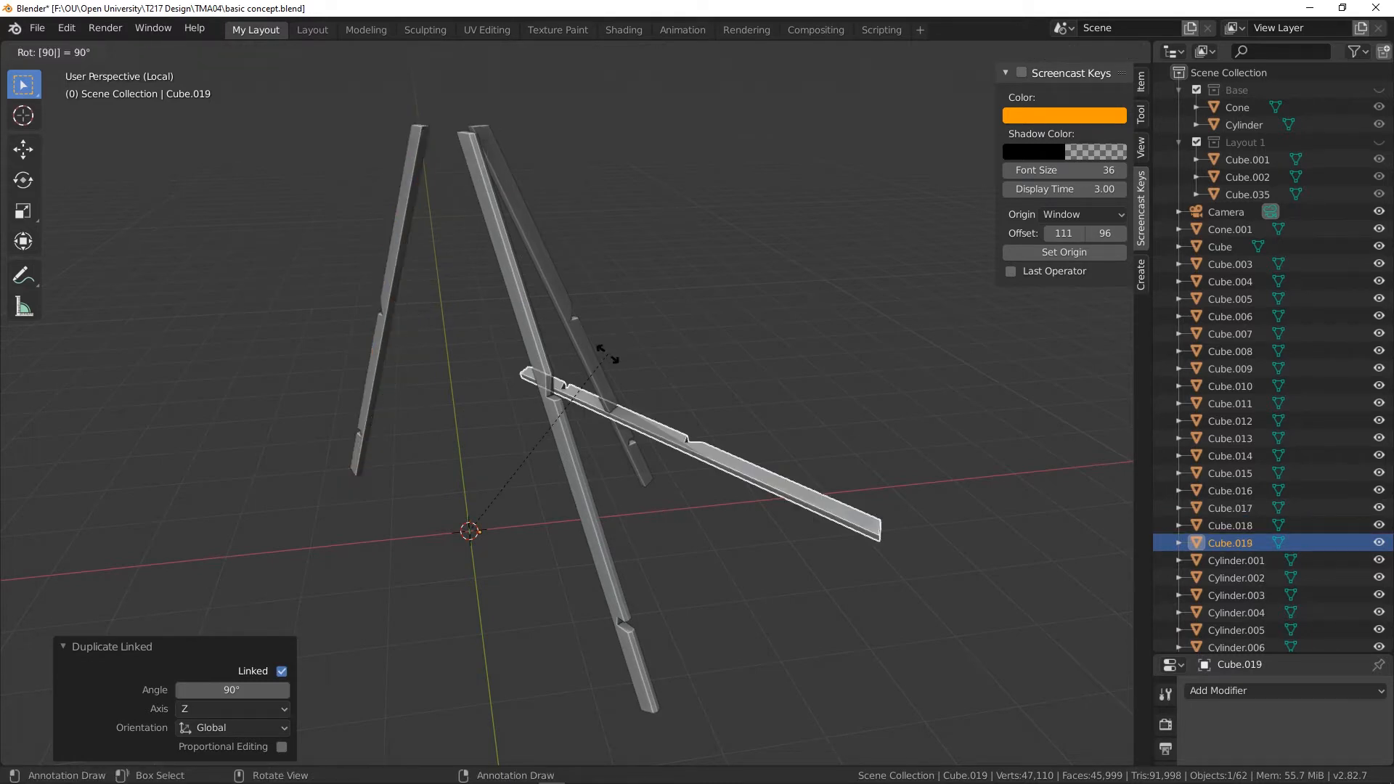
text(z)
key(Return)
middle_drag(607, 354, 655, 393)
- Open the original post in Edit Mode and switch to vertex selection
click(543, 358)
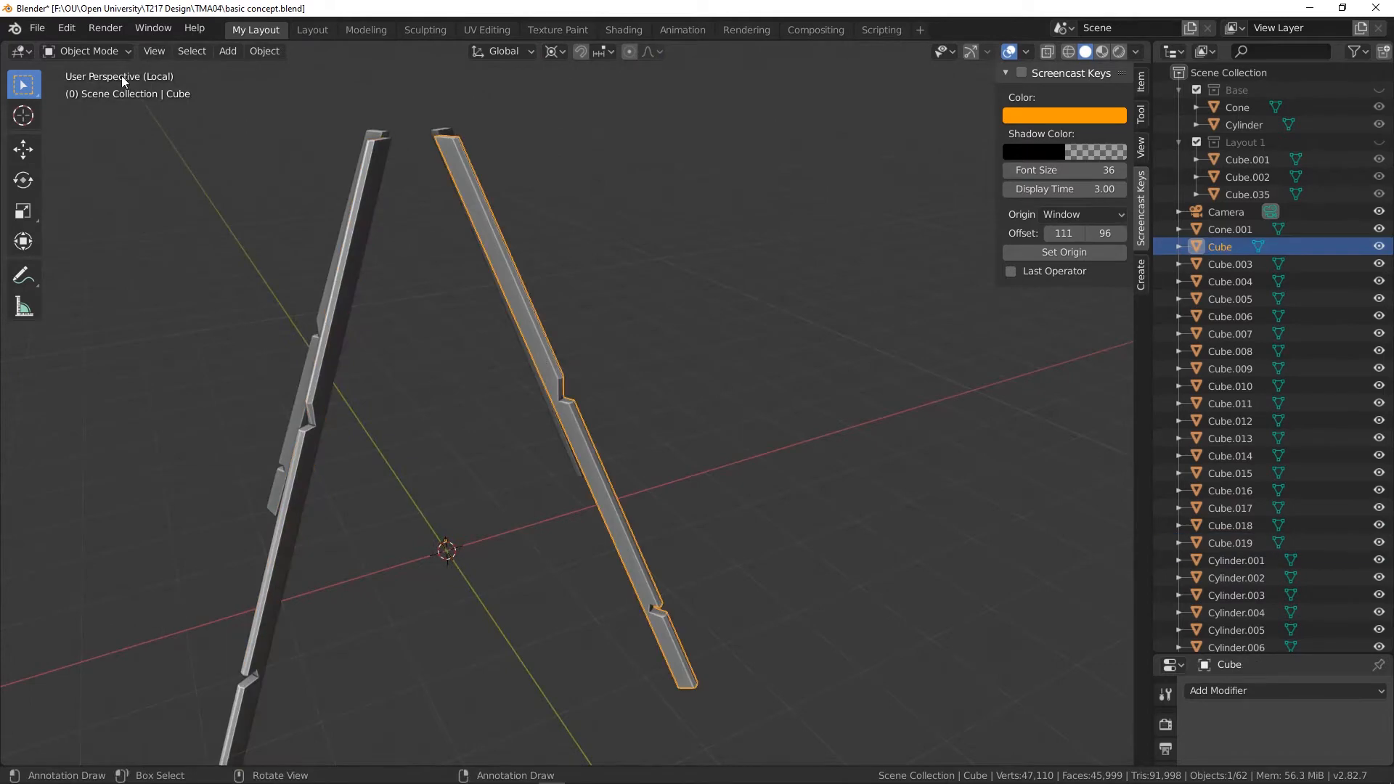
click(87, 51)
click(80, 82)
middle_drag(493, 341, 588, 314)
shift+middle_drag(461, 149, 536, 264)
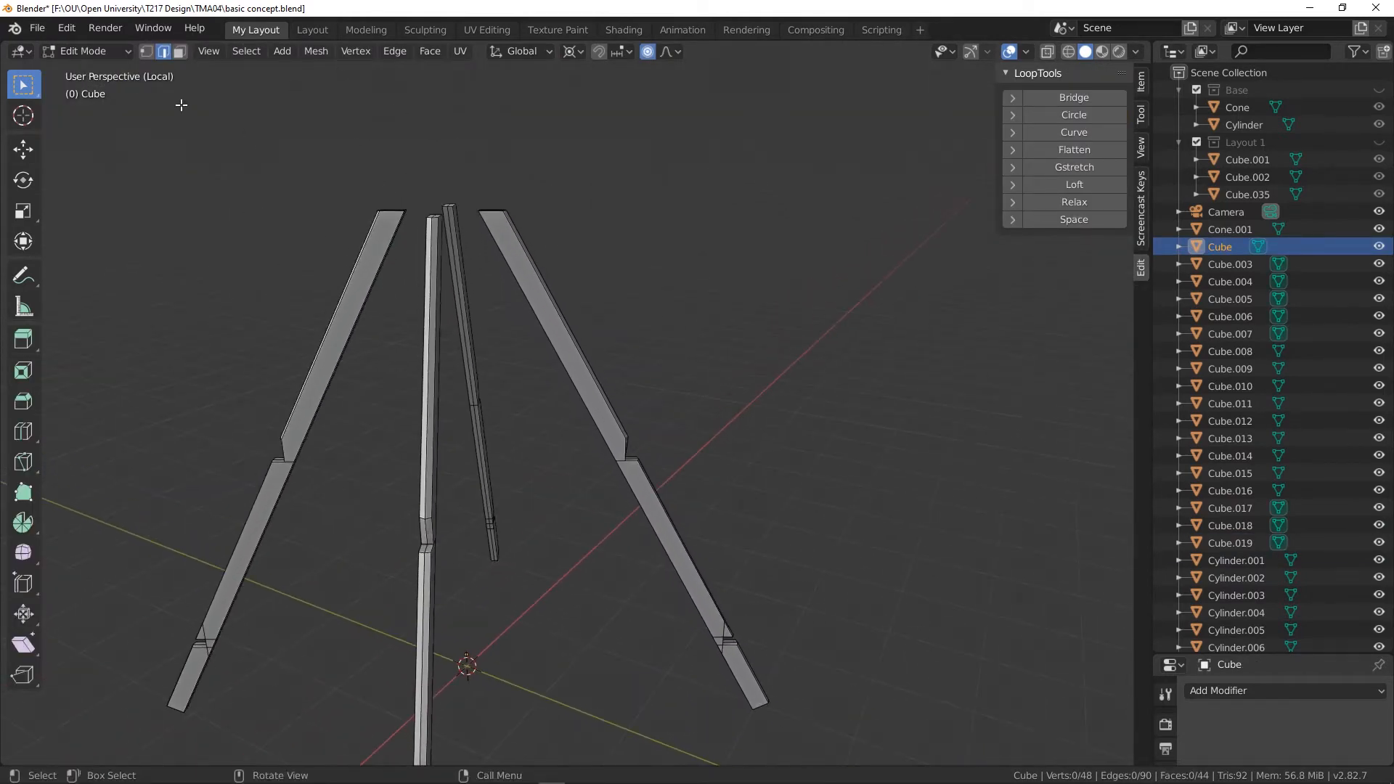
click(145, 51)
- Select the post's top-end vertices and try moving them horizontally with the Z axis locked
middle_drag(535, 165, 538, 231)
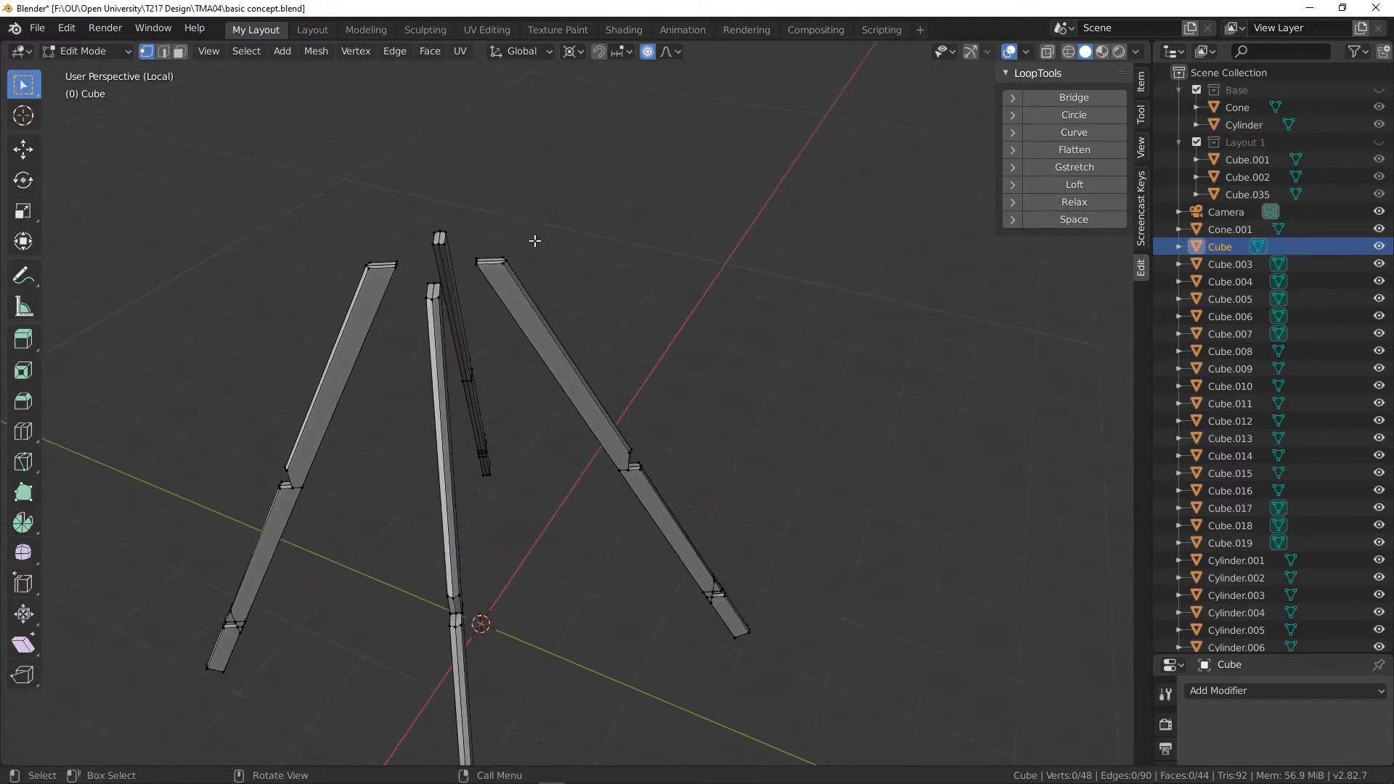
key(b)
drag(525, 247, 469, 274)
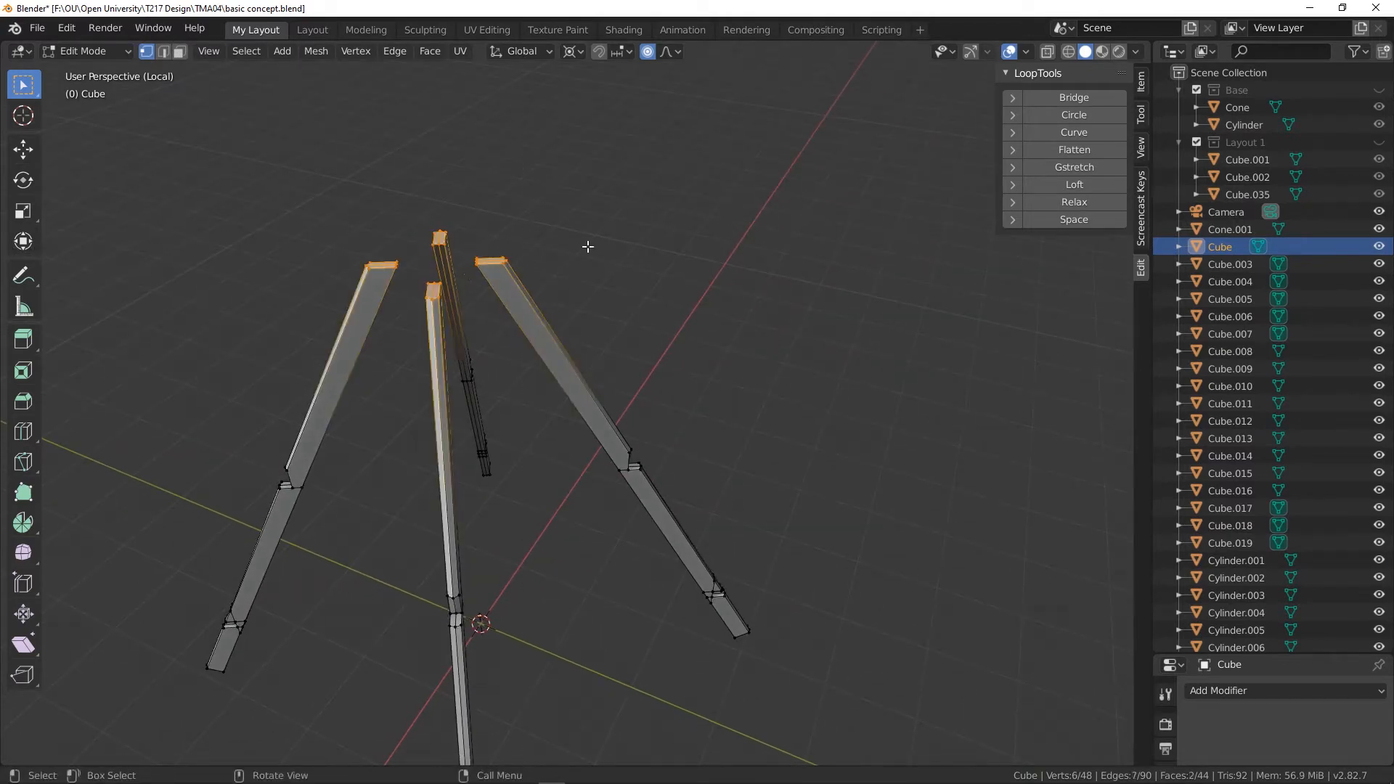
key(g)
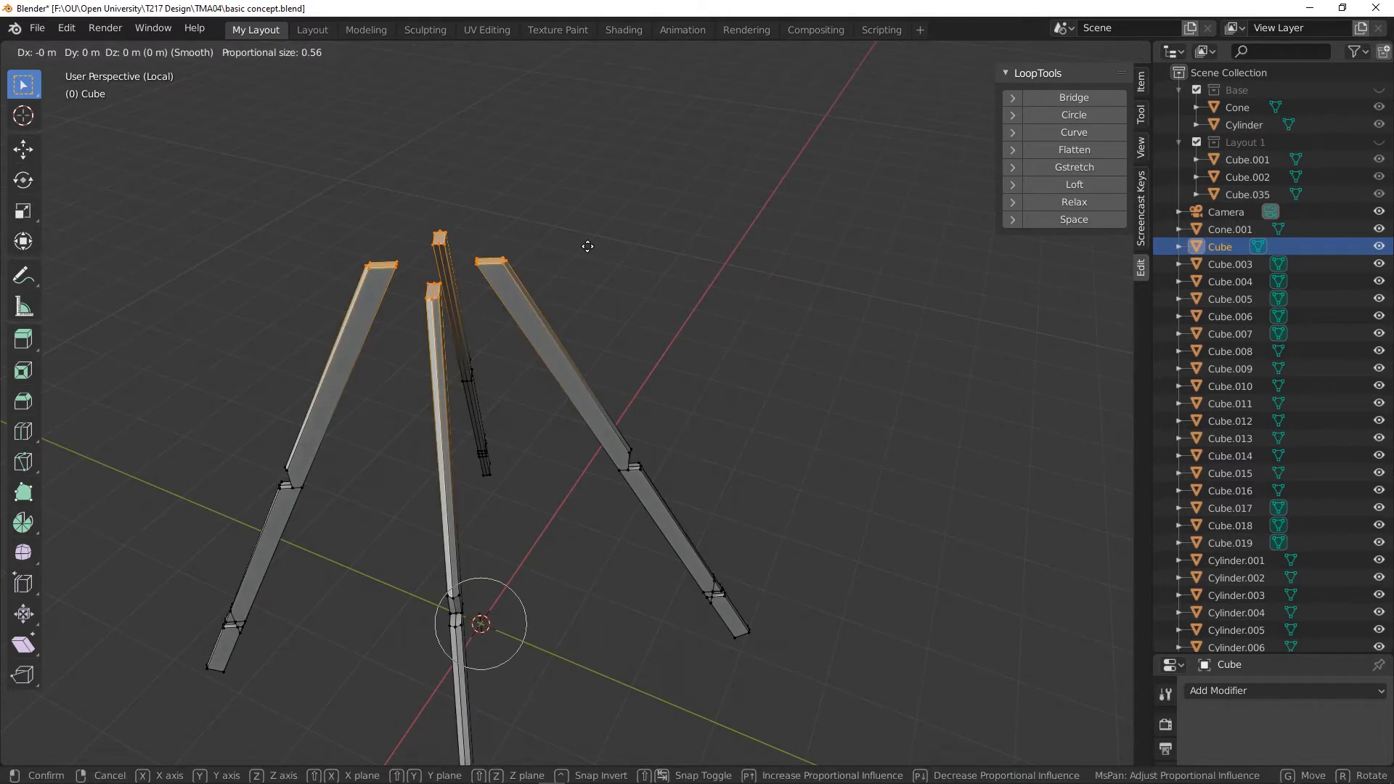
key(shift+z)
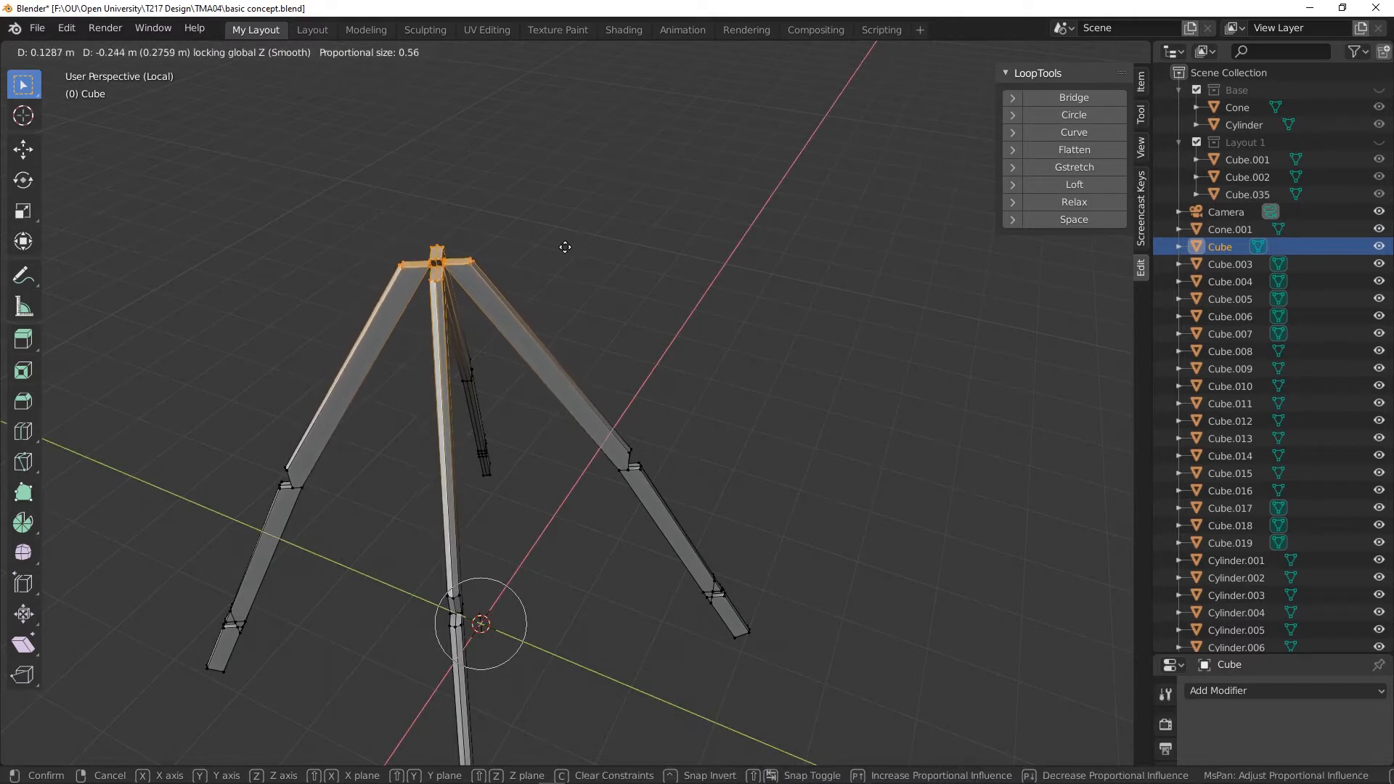
key(Escape)
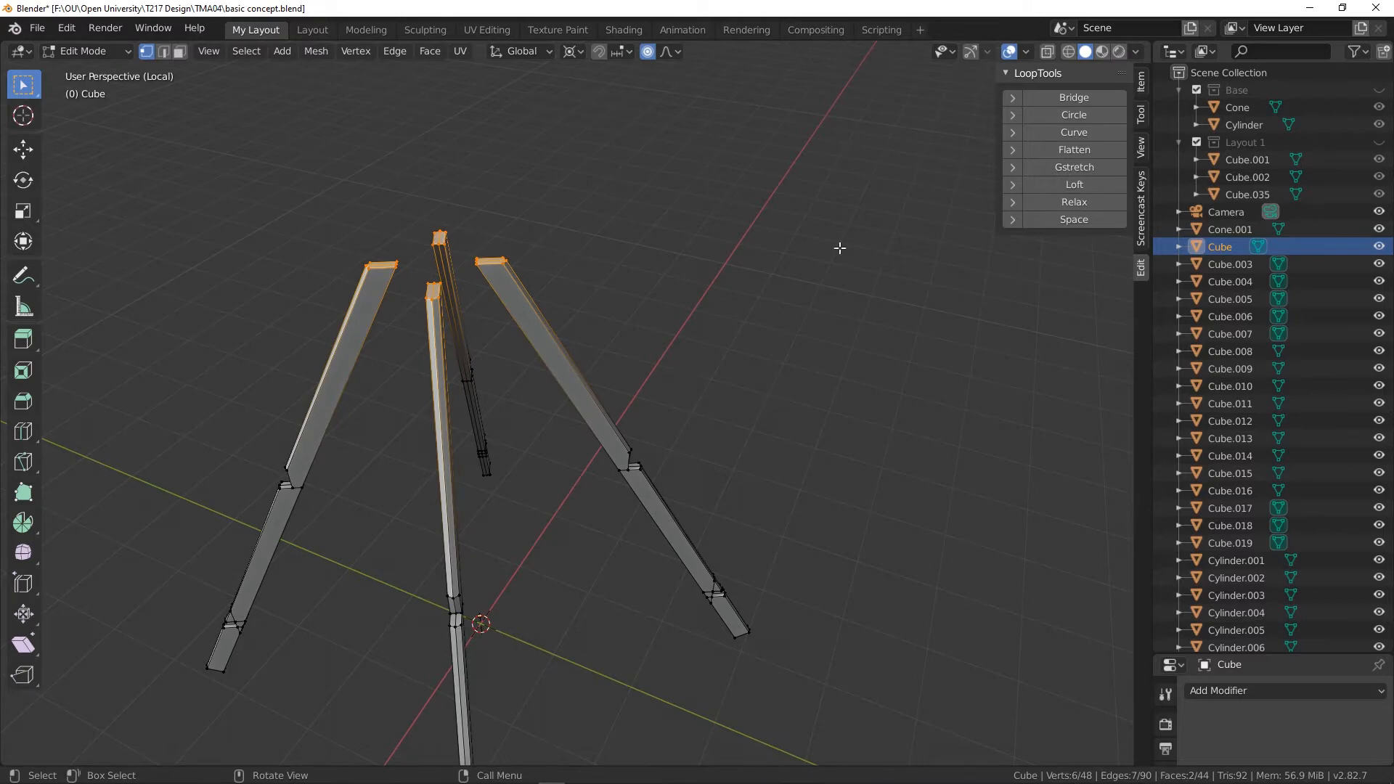
middle_drag(504, 446, 644, 398)
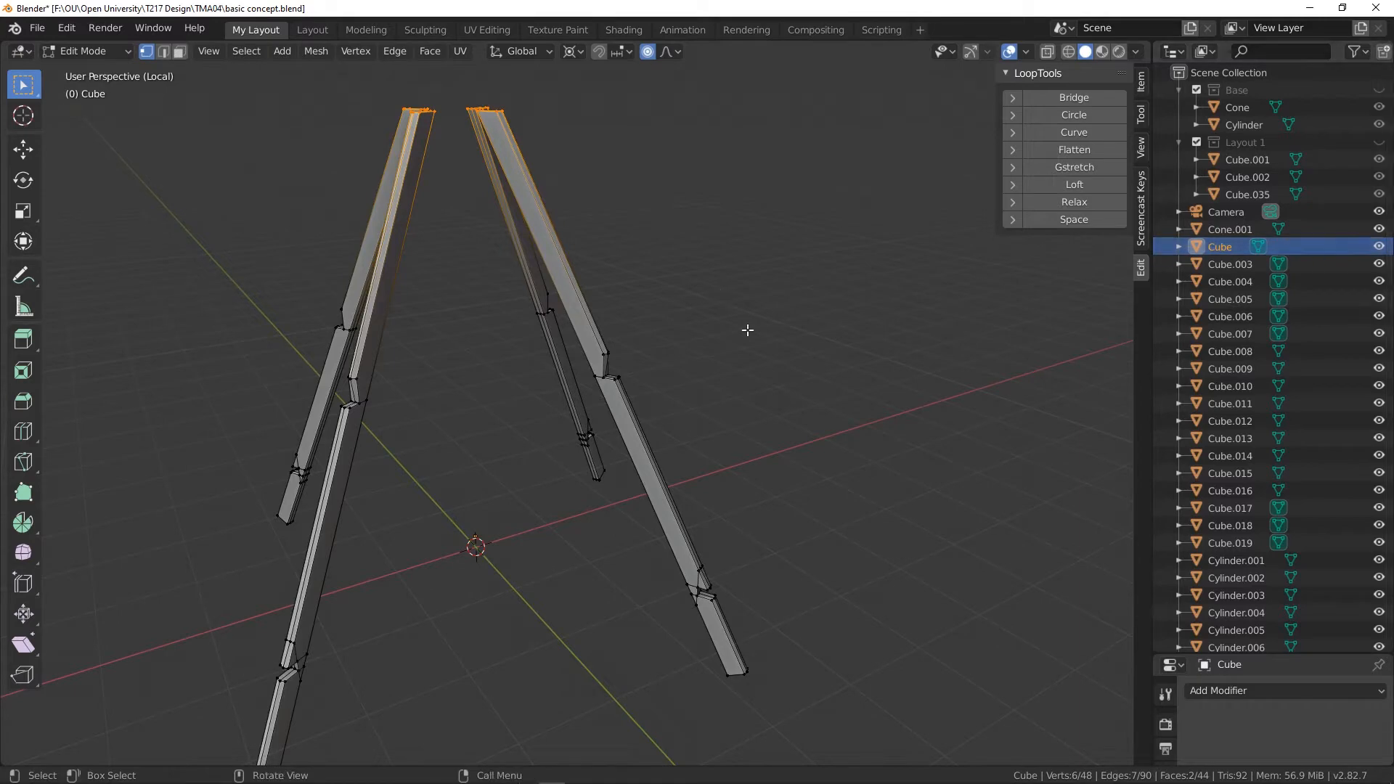
- Undo the vertex selection, the Edit Mode changes and the latest rotated linked post copies
key(ctrl+z)
key(ctrl+z)
key(ctrl+z)
key(ctrl+z)
key(ctrl+z)
key(ctrl+z)
key(ctrl+z)
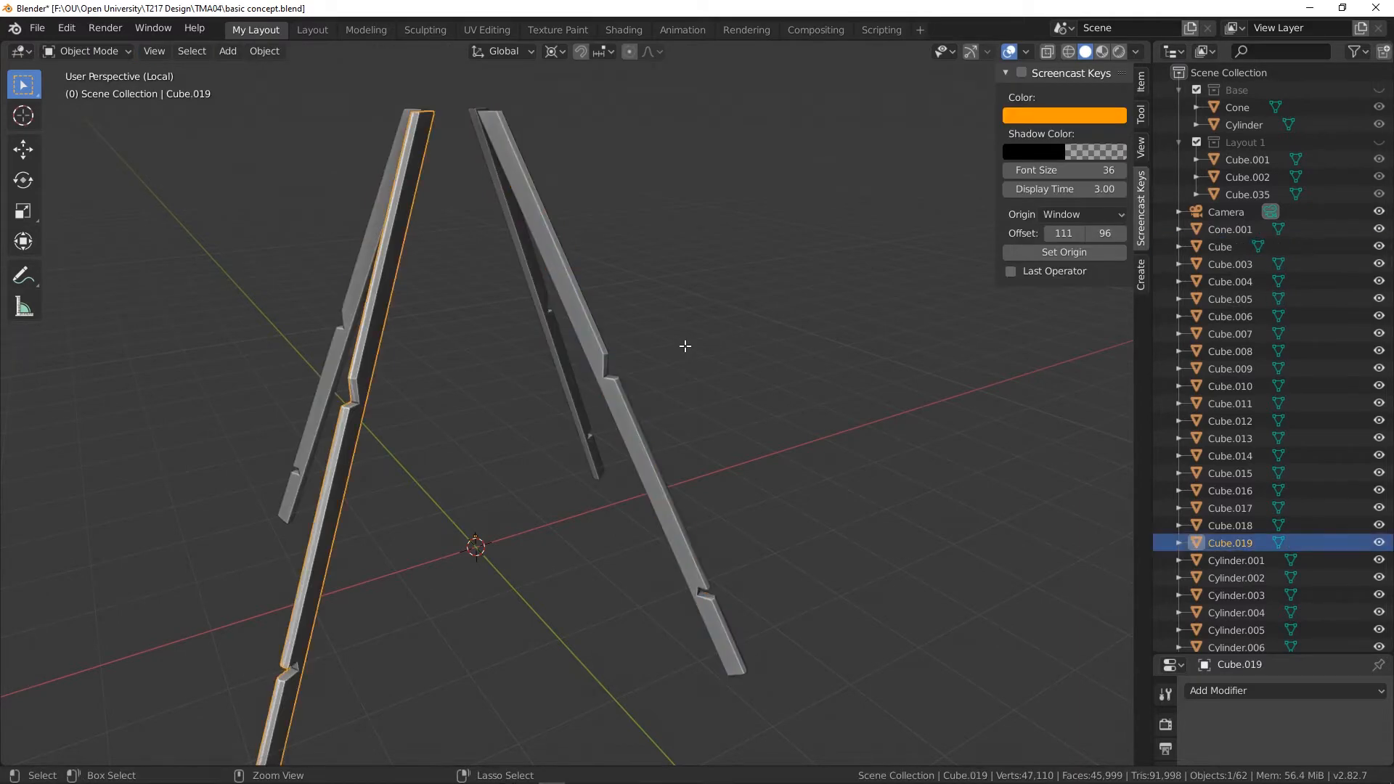
- Return to the full tower, select the bottom rail between two post feet and isolate it in Local View
key(KP_Divide)
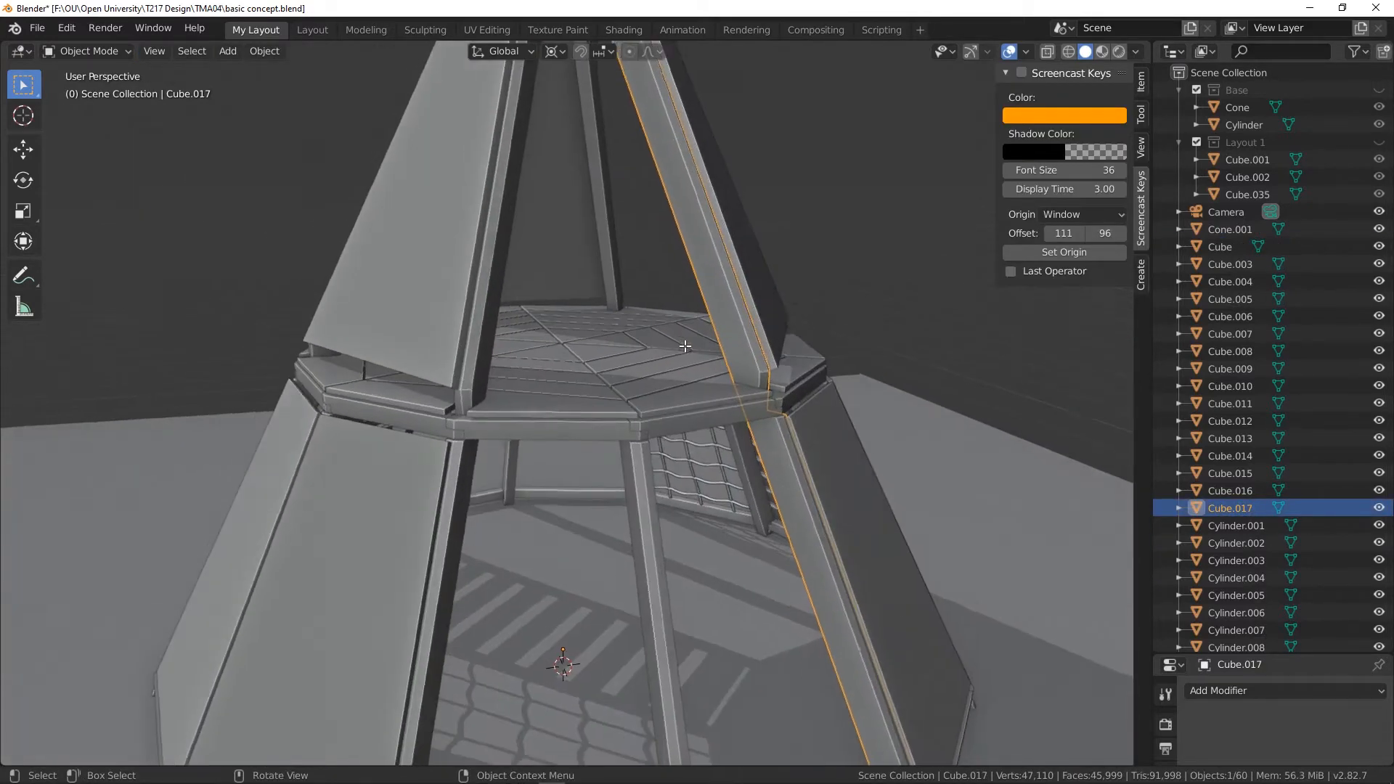
ctrl+middle_drag(734, 429, 617, 374)
scroll(560, 451, up, 5)
click(88, 52)
click(92, 72)
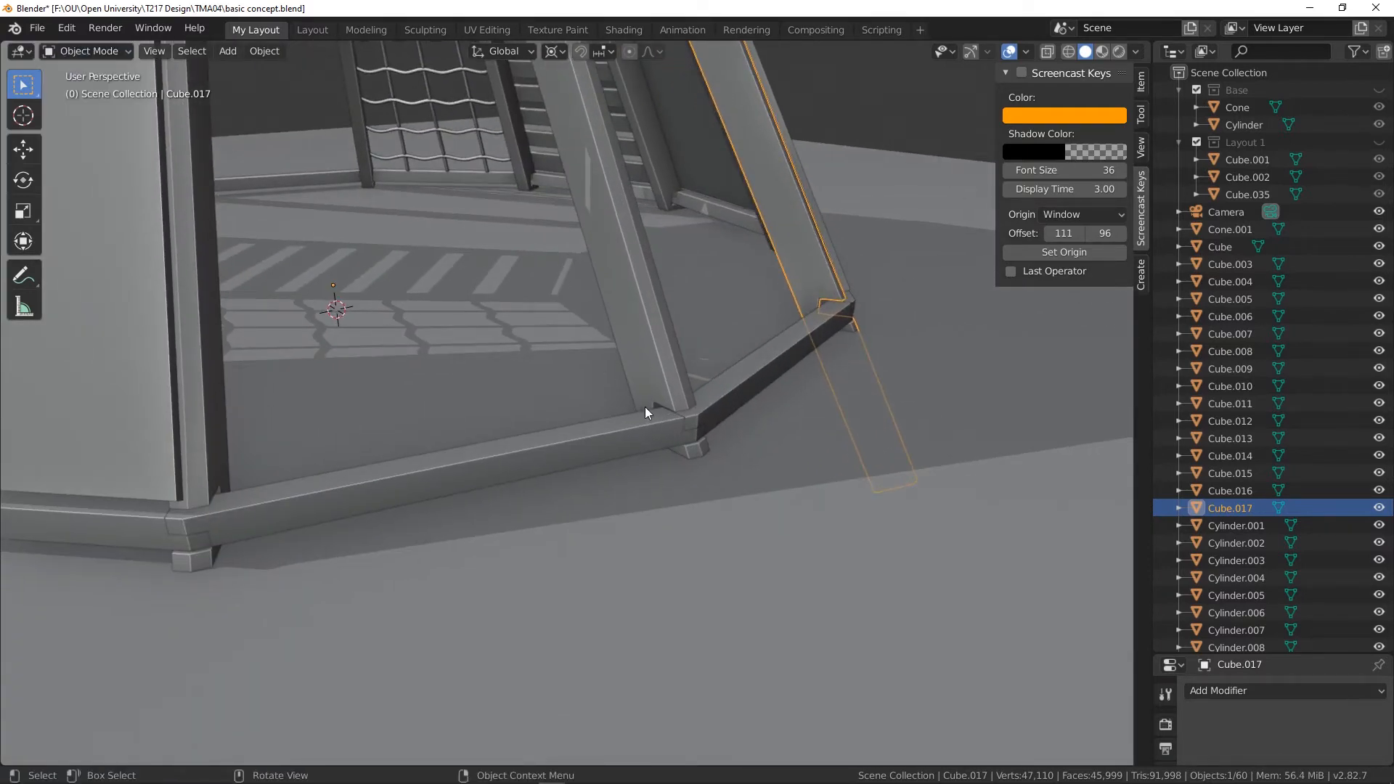
click(636, 418)
key(KP_Divide)
middle_drag(643, 428, 657, 377)
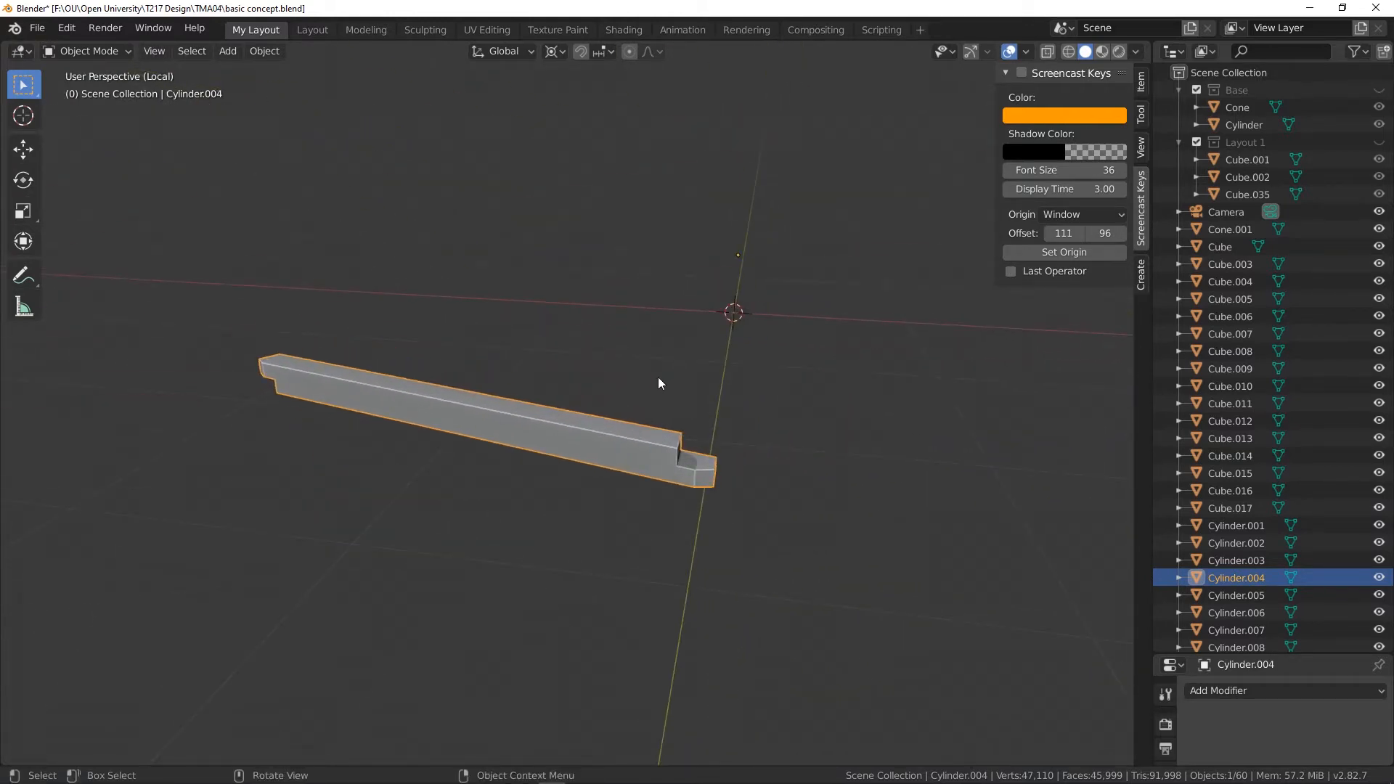
- Examine the isolated rail's notched ends and its offset from the 3D cursor in perspective, top and front views
scroll(658, 376, down, 2)
middle_drag(636, 501, 641, 528)
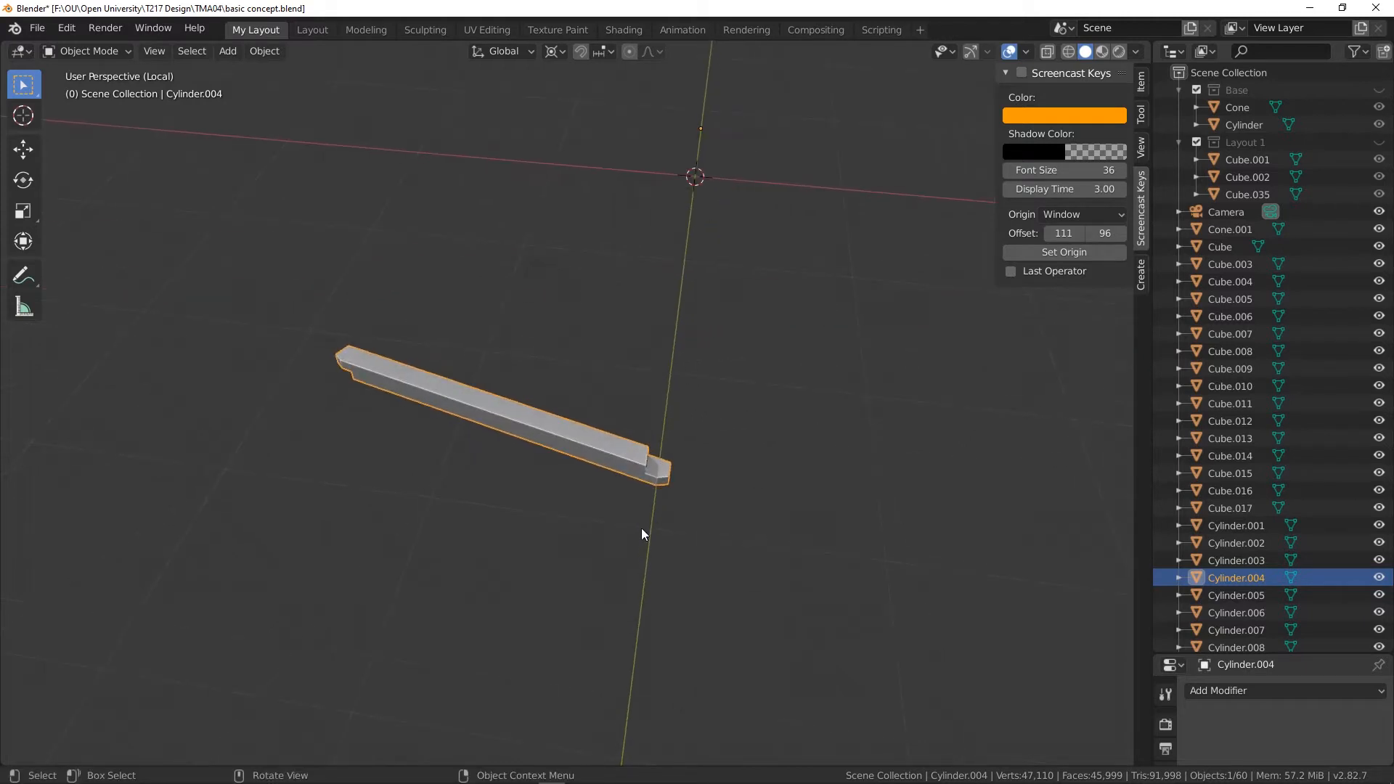
middle_drag(708, 167, 890, 235)
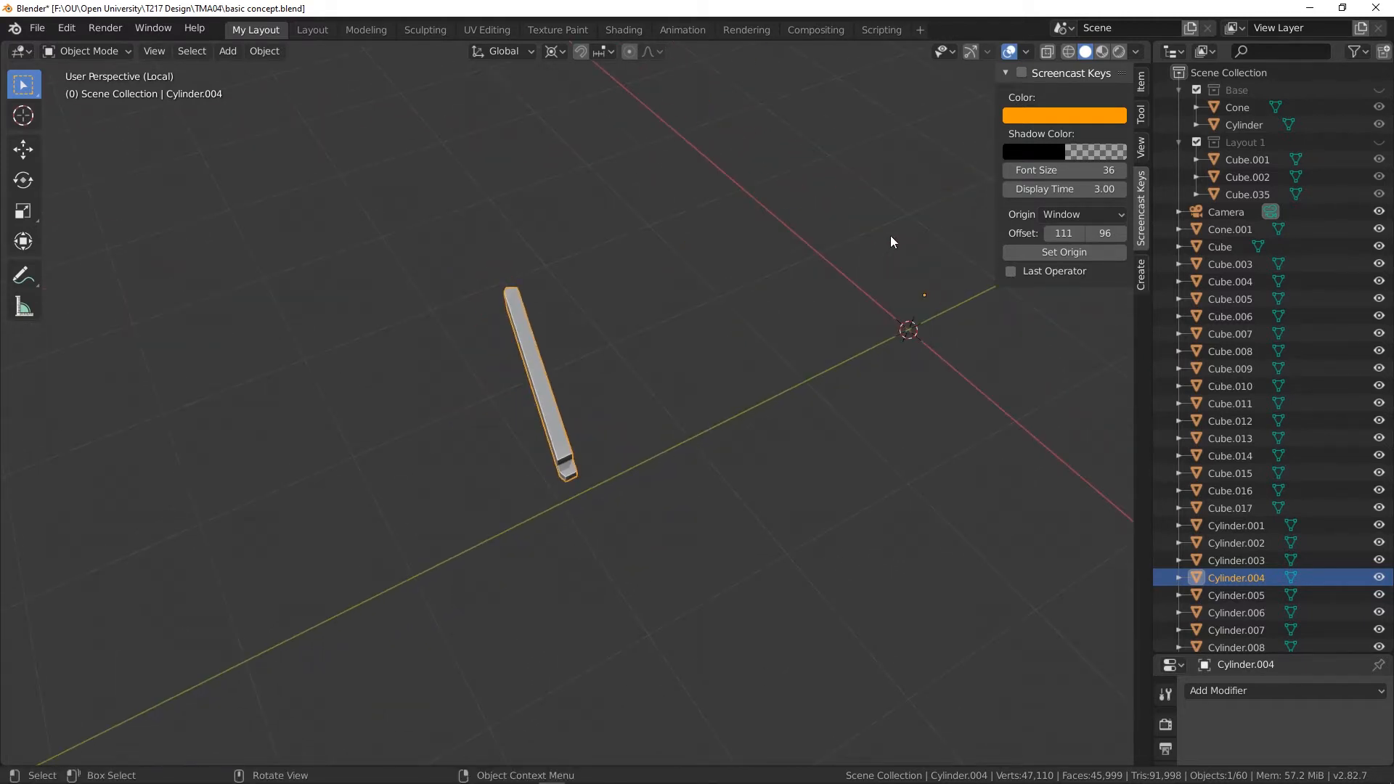
key(KP_7)
scroll(613, 535, down, 4)
scroll(578, 562, up, 4)
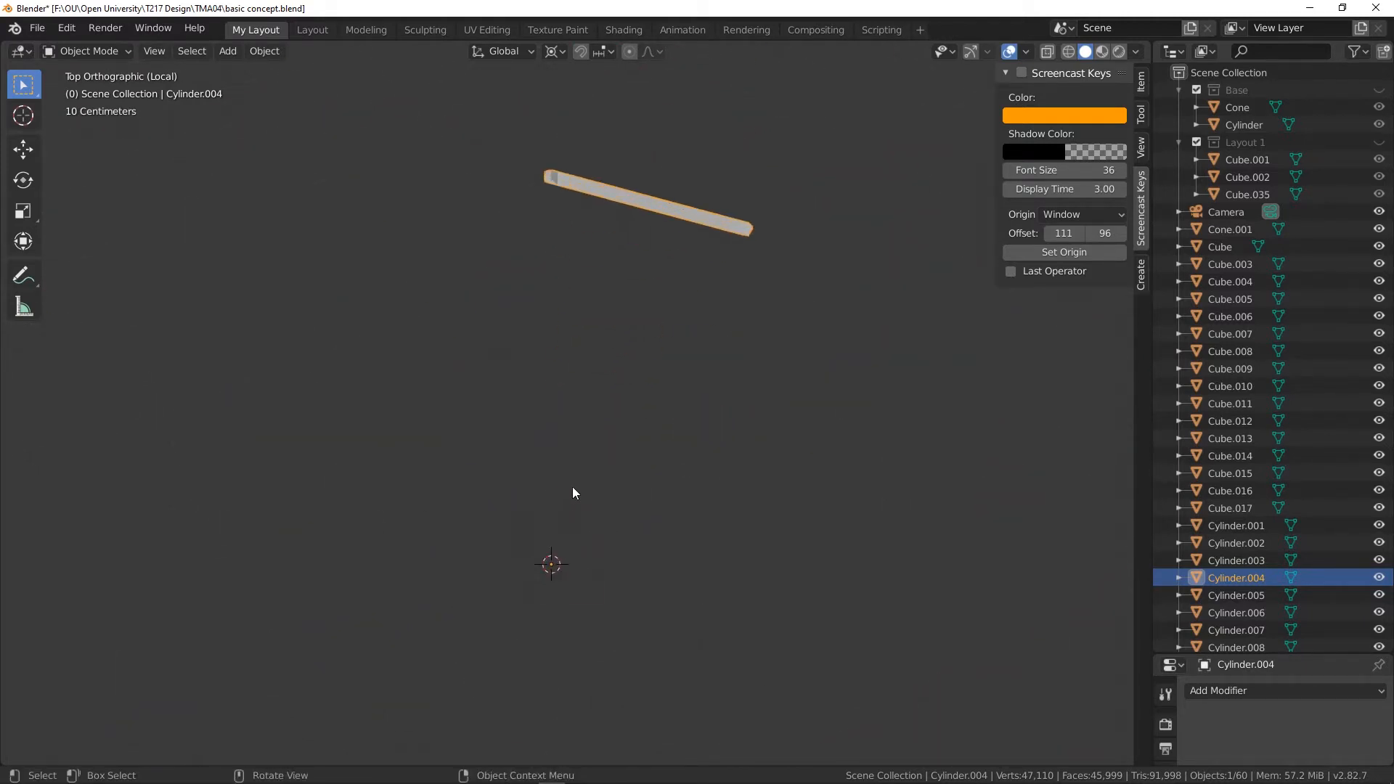
middle_drag(548, 573, 630, 489)
key(KP_1)
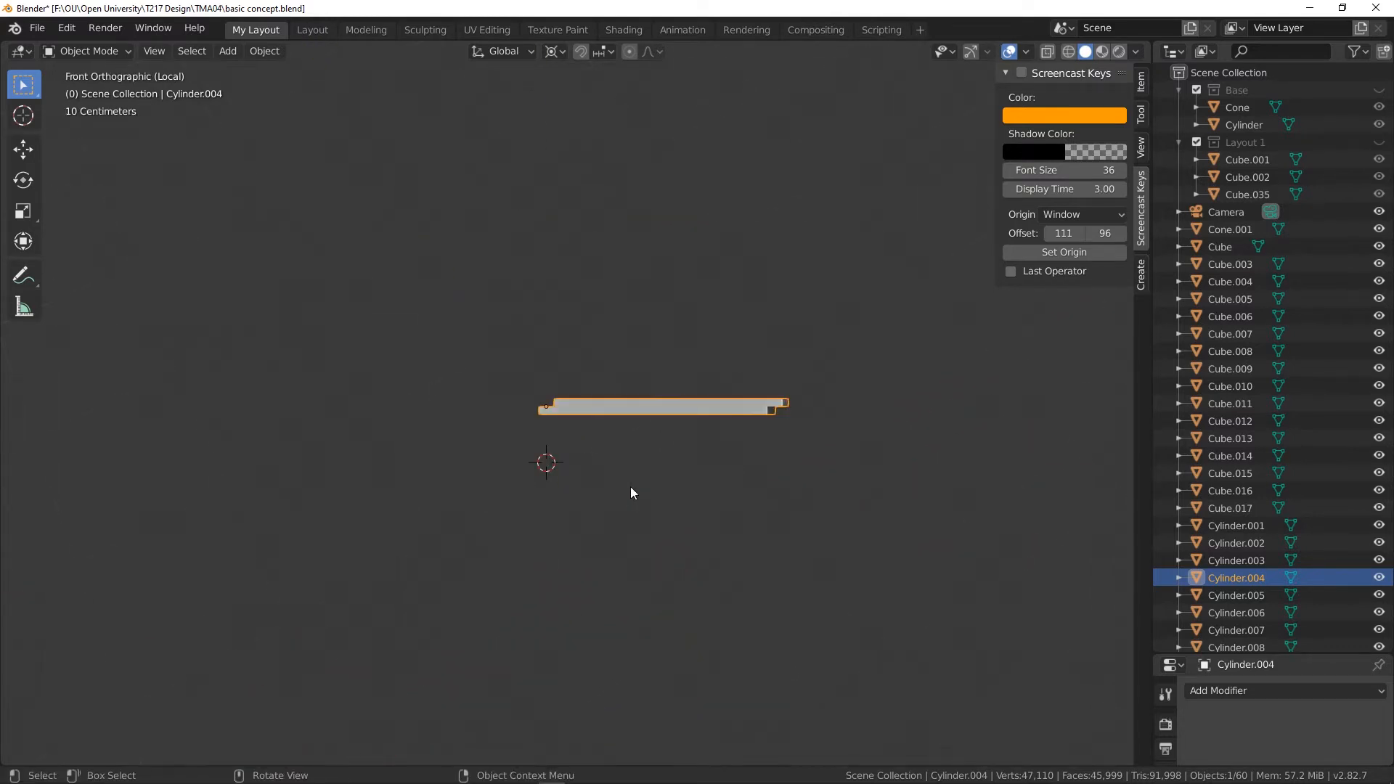
- Create a linked duplicate of the bottom rail rotated -30° about the global Z axis around the 3D cursor
key(KP_7)
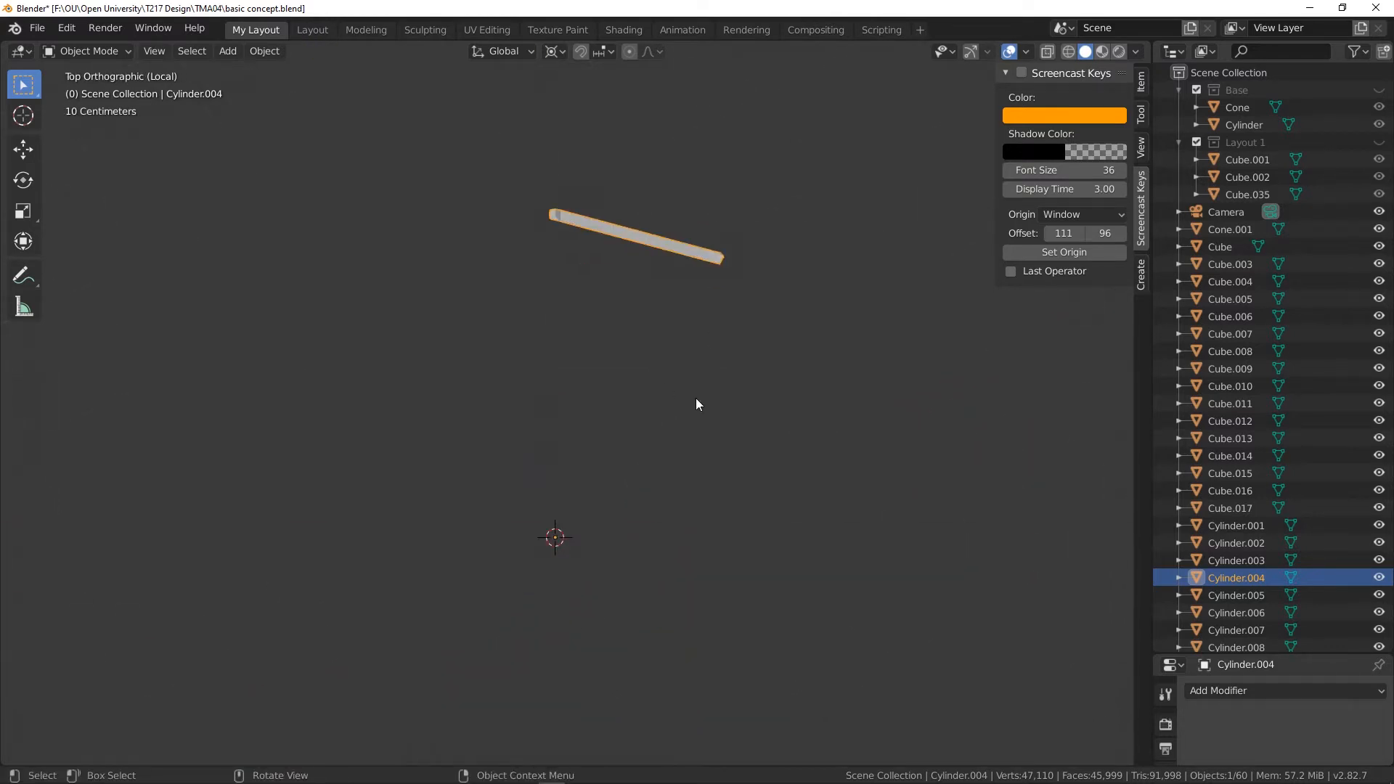
key(shift+d)
key(r)
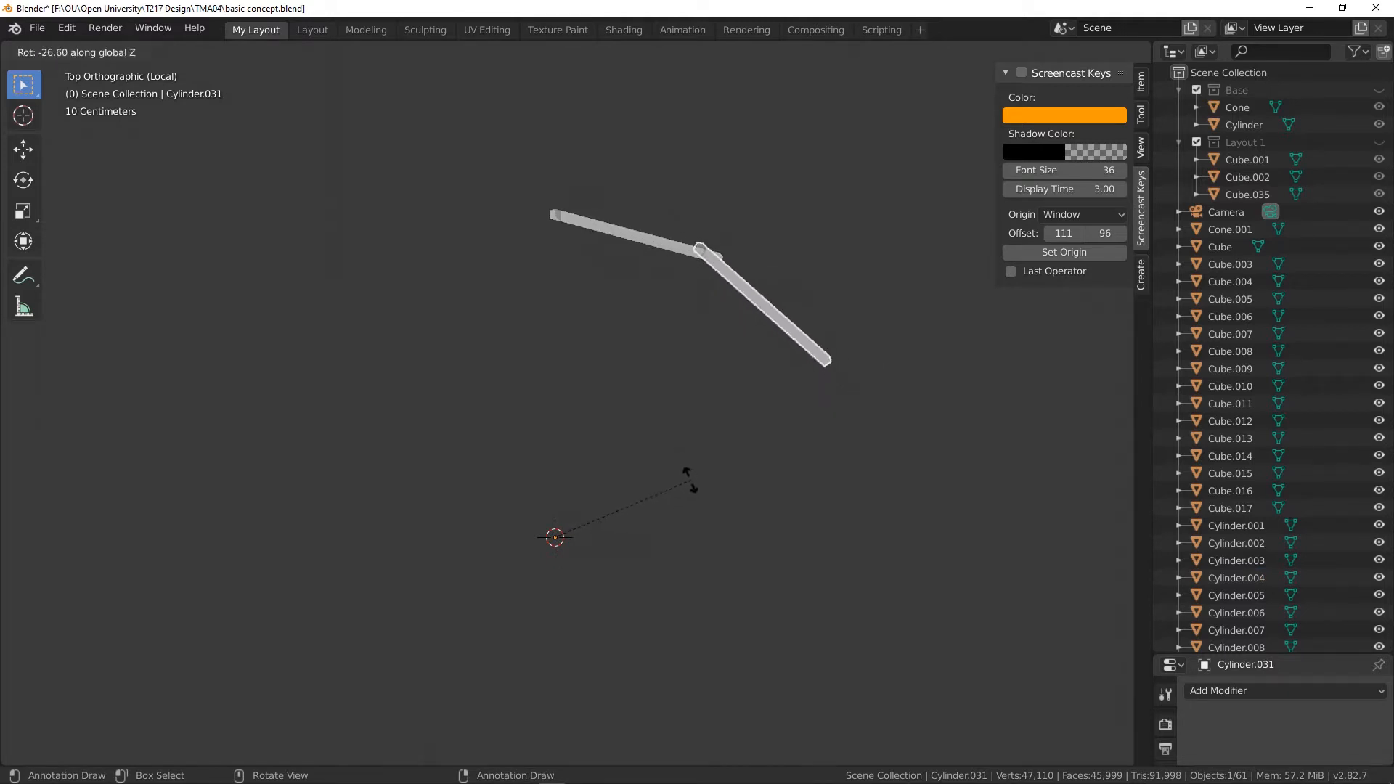
key(ctrl)
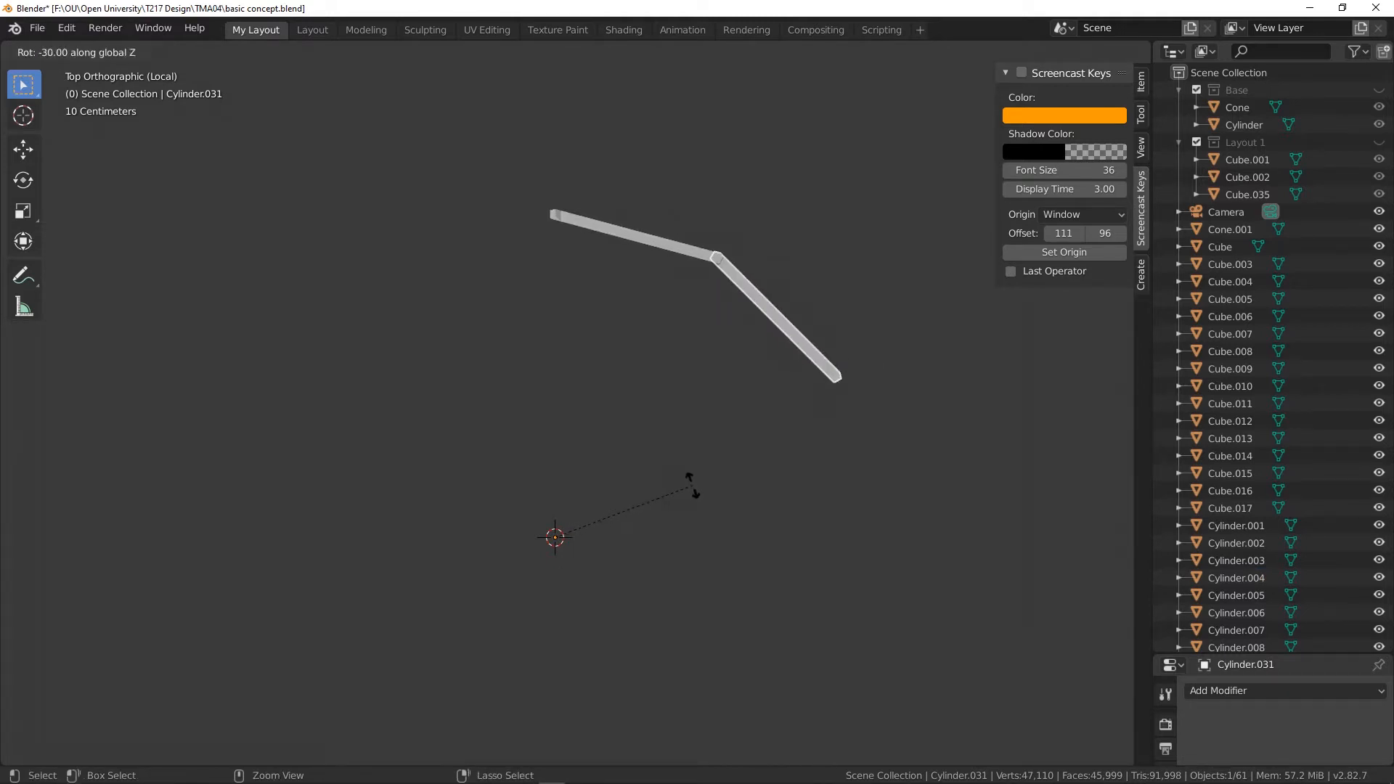
click(683, 498)
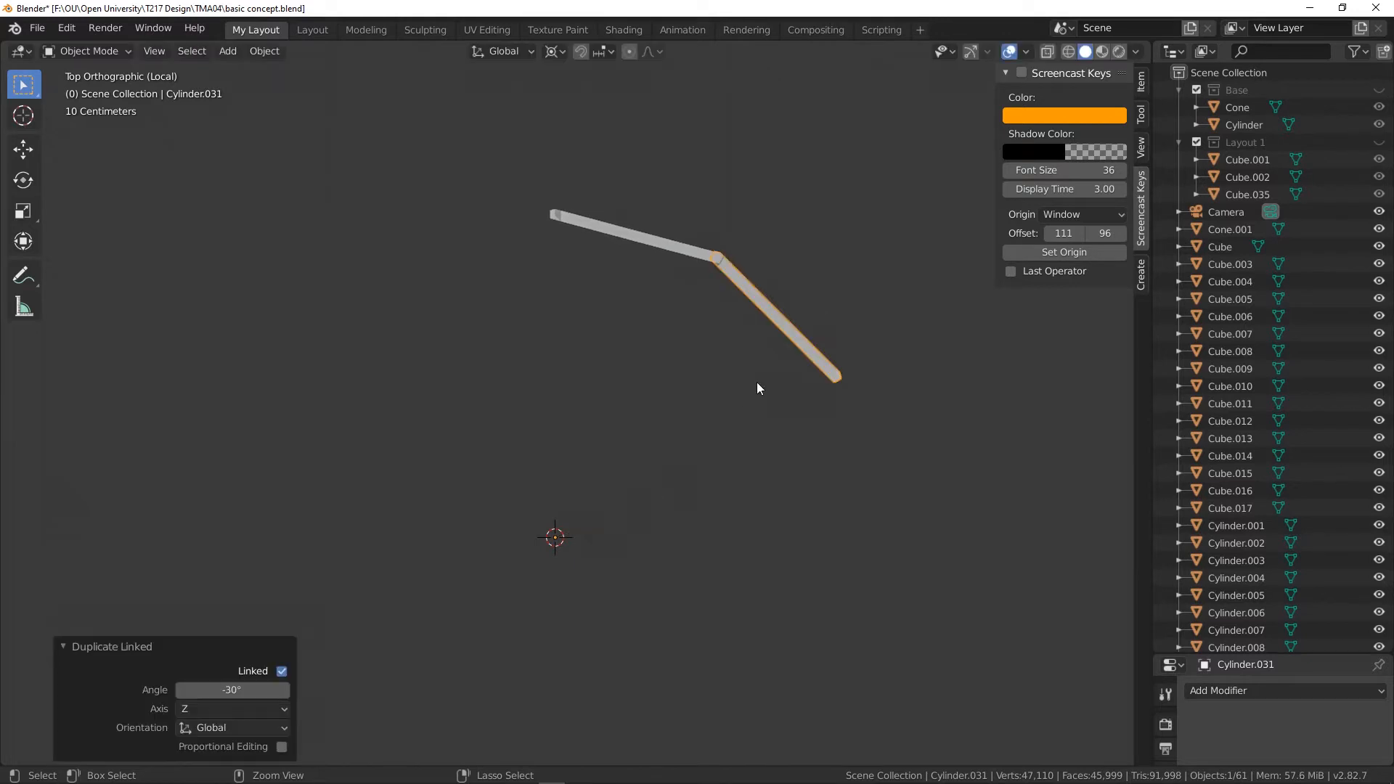
- Examine the overlapping joint between the original rail and its rotated copy close up in perspective
middle_drag(753, 428, 537, 313)
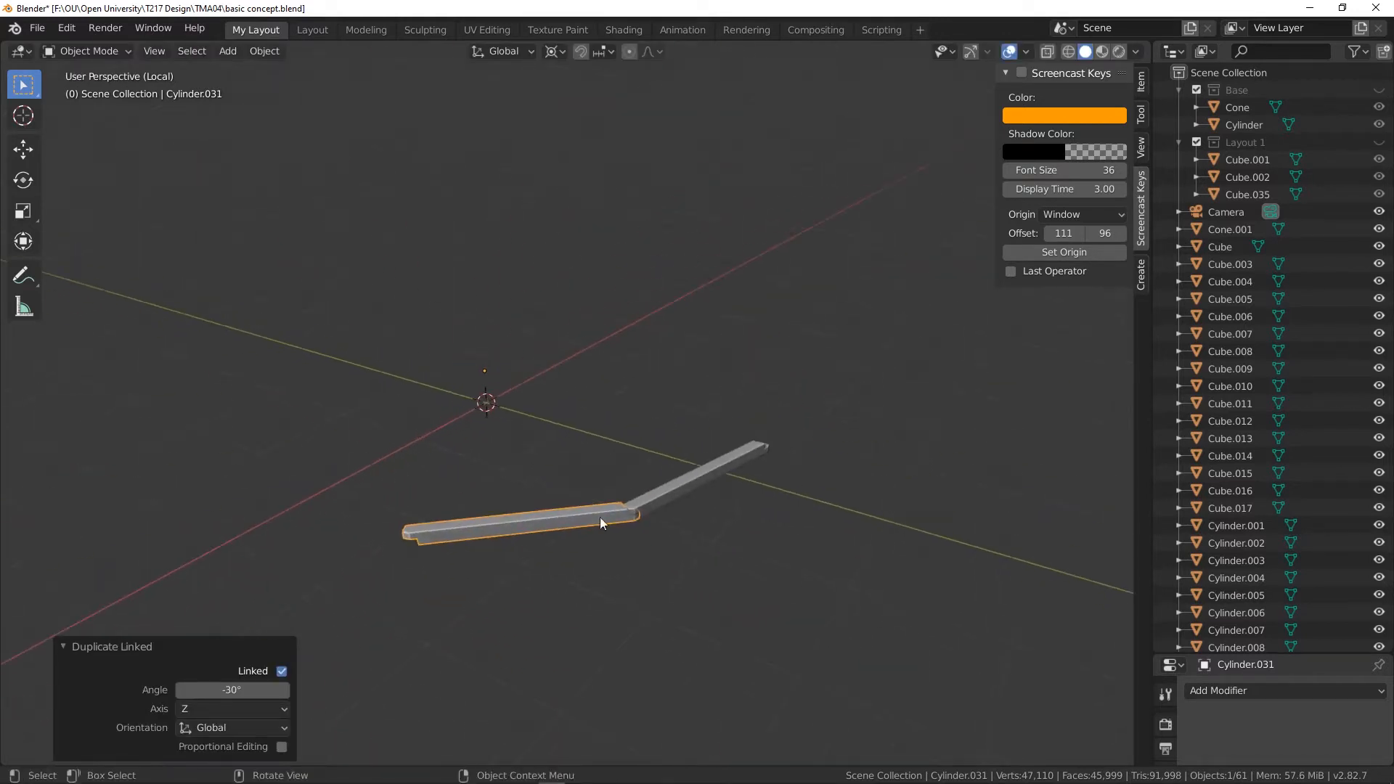
scroll(601, 517, up, 4)
shift+middle_drag(785, 585, 715, 451)
middle_drag(639, 454, 618, 494)
scroll(338, 559, up, 3)
shift+middle_drag(377, 533, 613, 371)
scroll(614, 370, up, 3)
shift+middle_drag(738, 285, 520, 425)
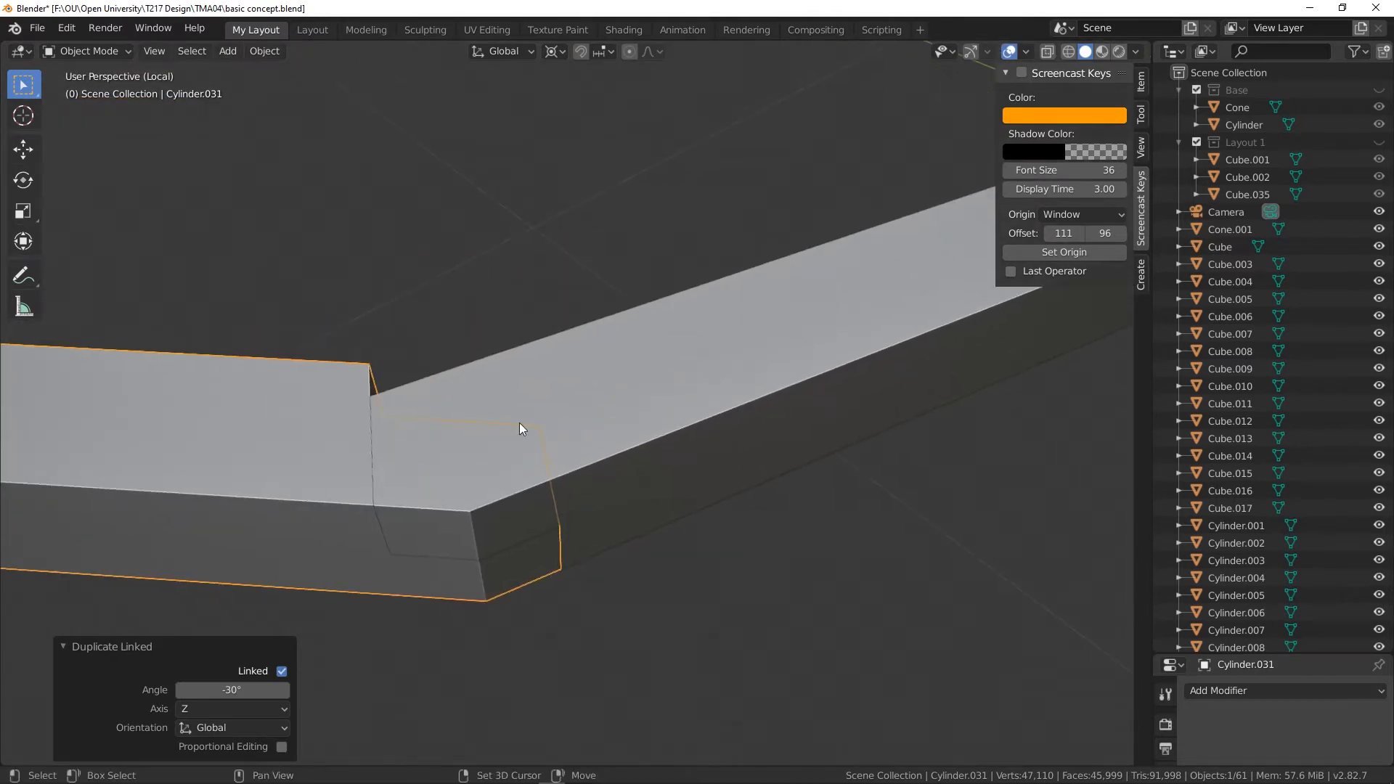
- Select the original rail, inspect its end edges in Edit Mode and return to Object Mode
click(505, 432)
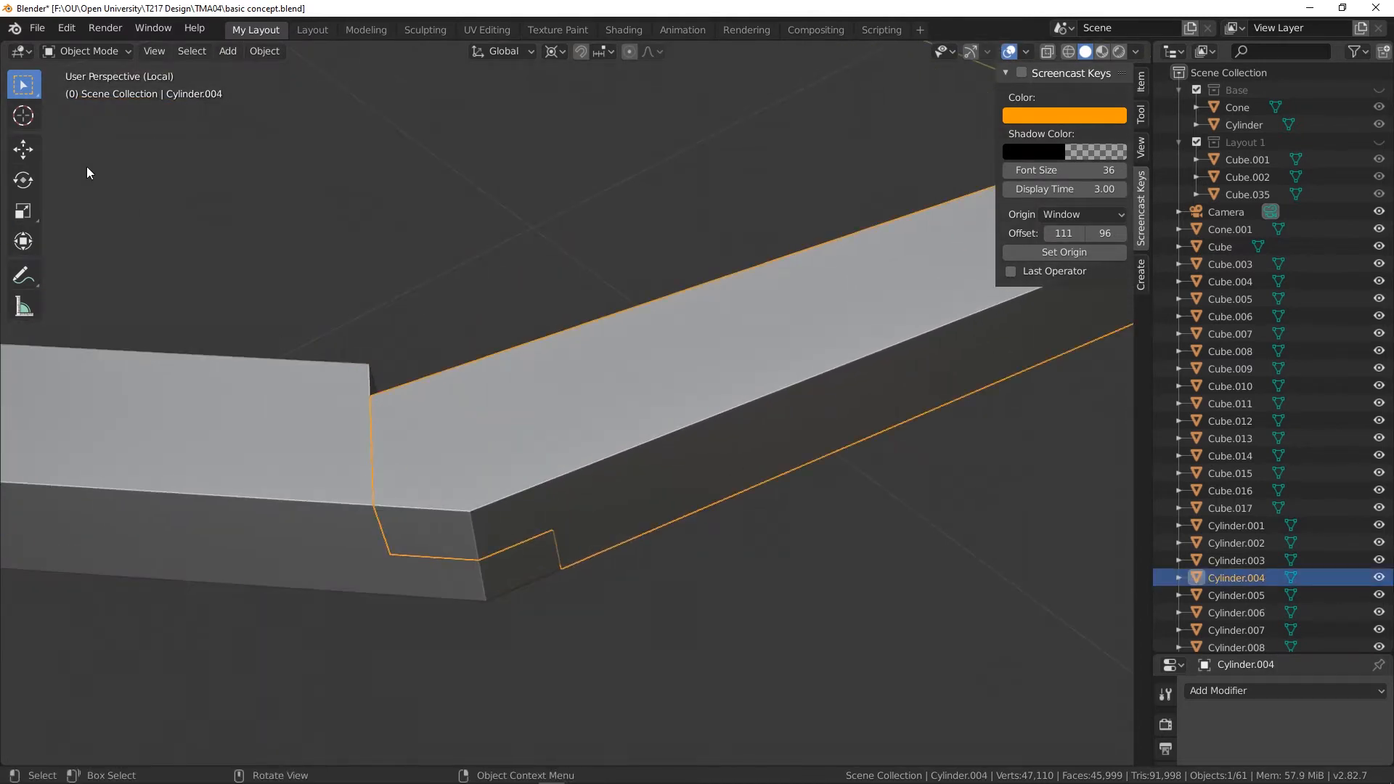
click(111, 56)
click(103, 90)
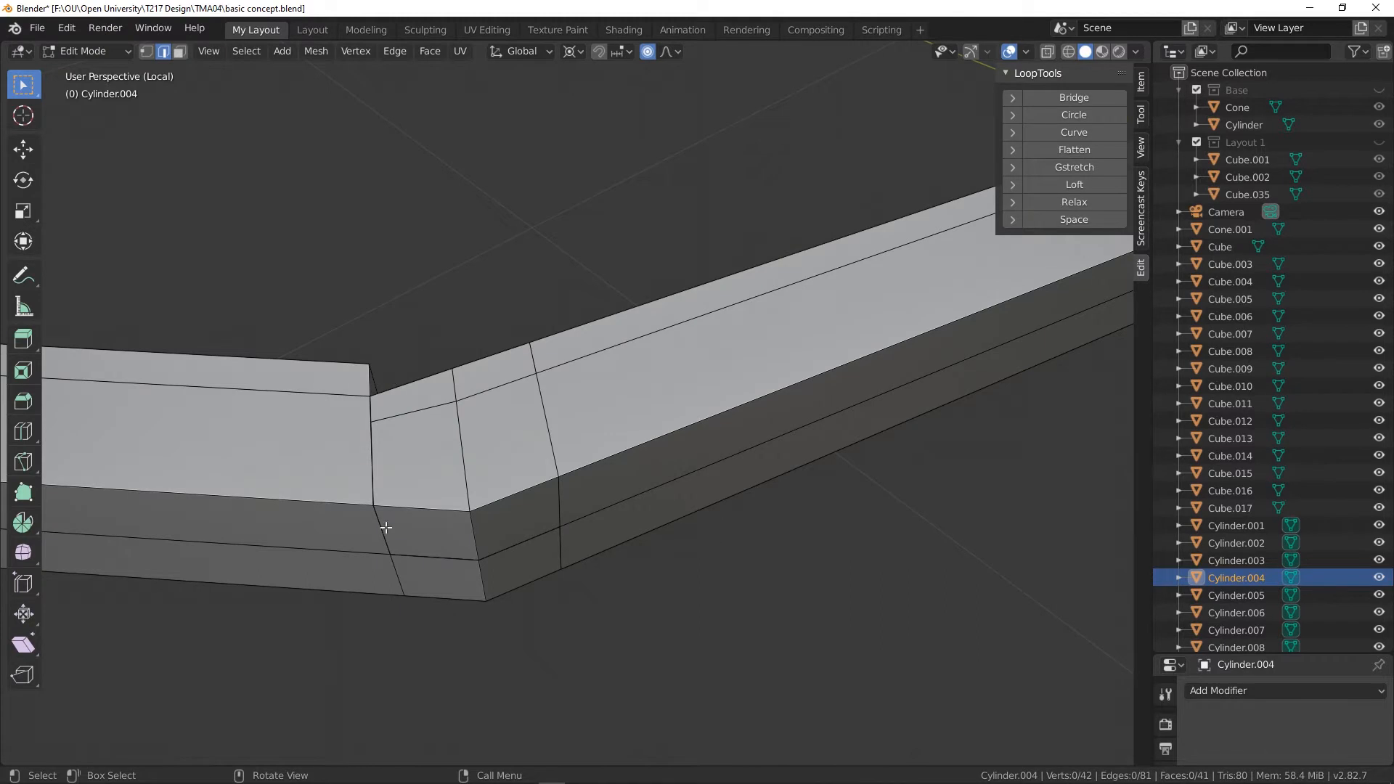
scroll(565, 540, down, 3)
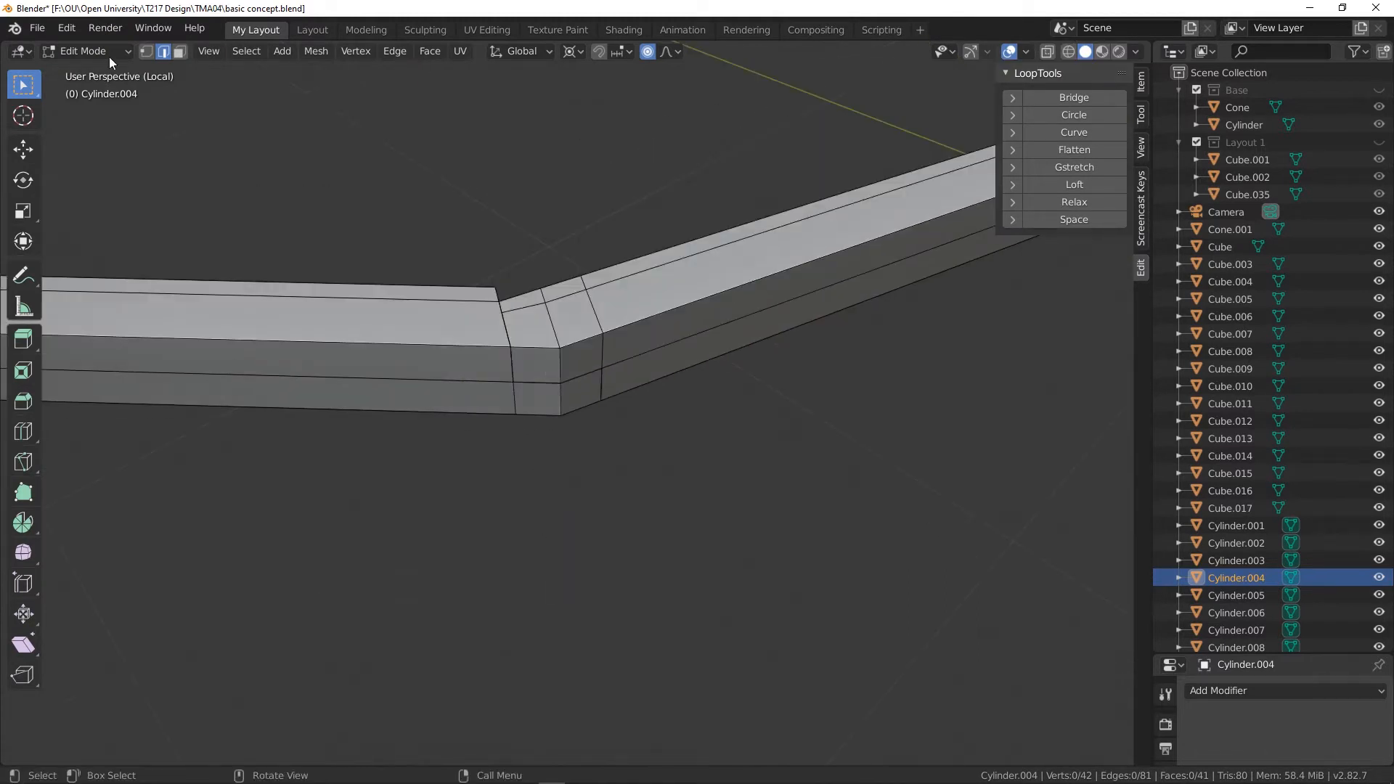
click(108, 56)
click(110, 73)
scroll(572, 299, up, 4)
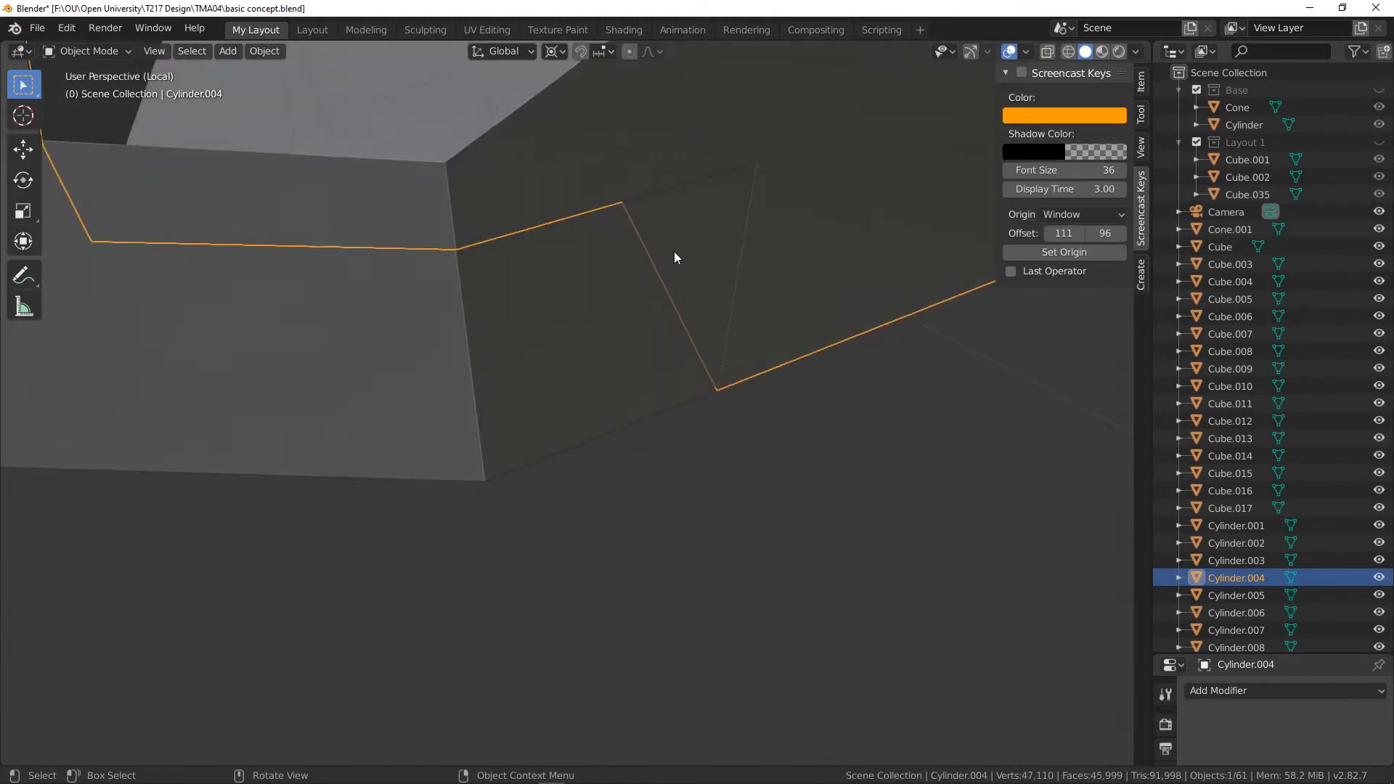
scroll(674, 251, down, 3)
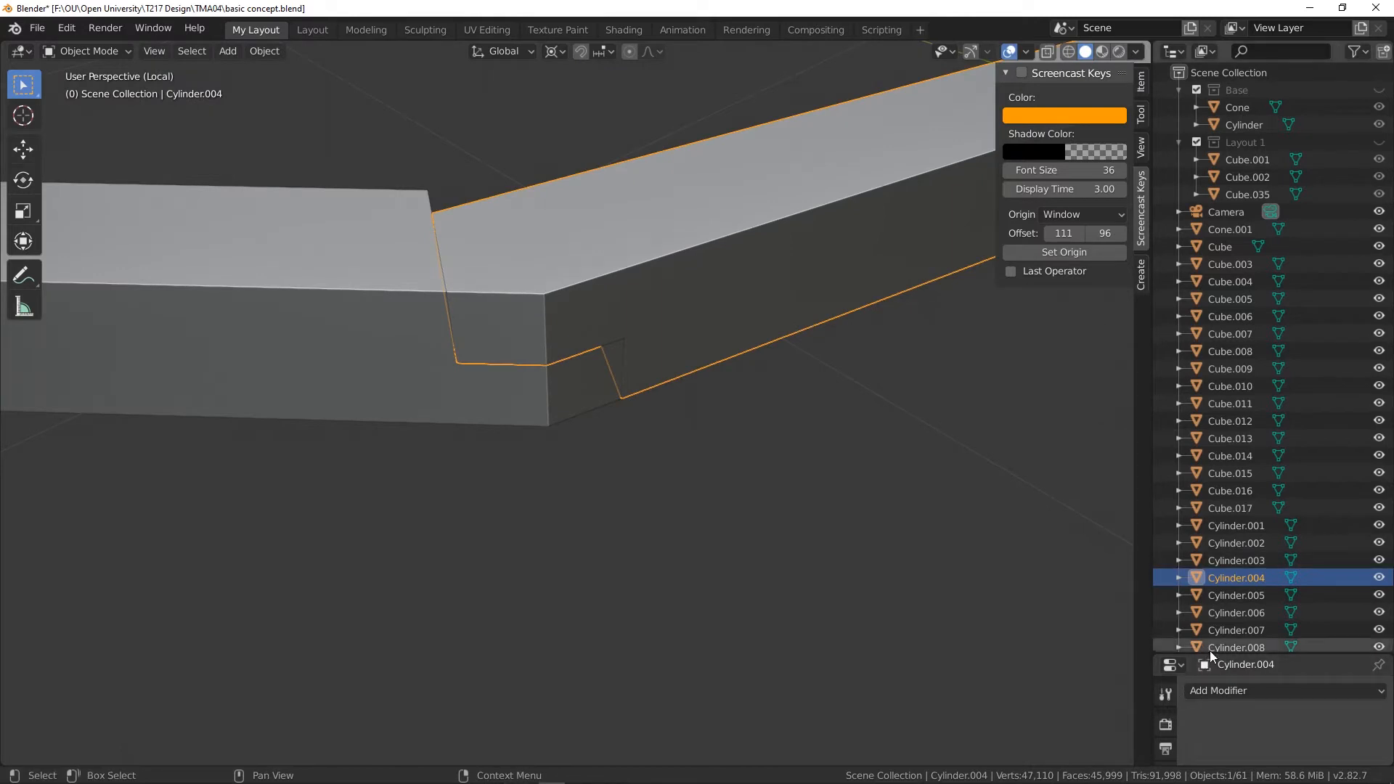
- Enlarge the Properties editor and add a Bevel modifier with a 0.001 m offset to the original rail
drag(1209, 654, 1033, 276)
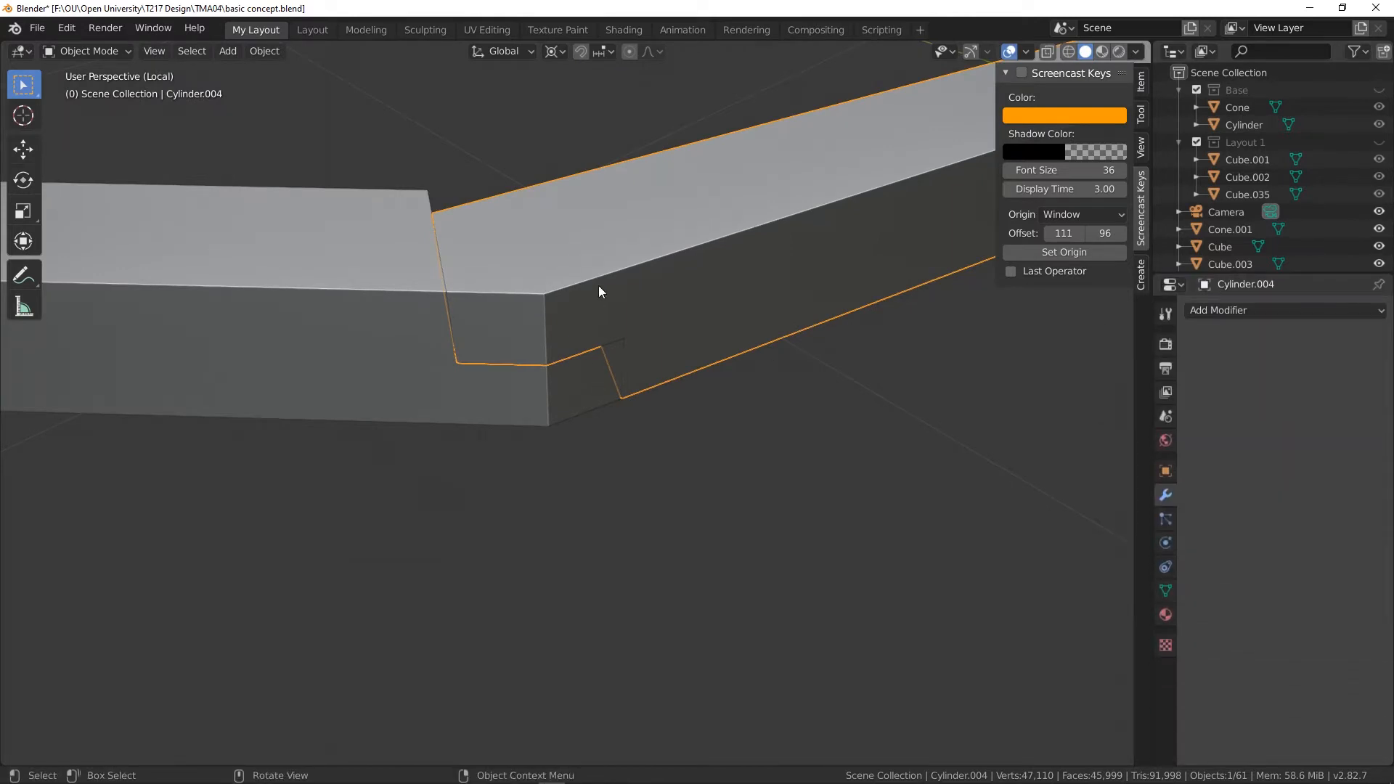
middle_drag(628, 367, 617, 367)
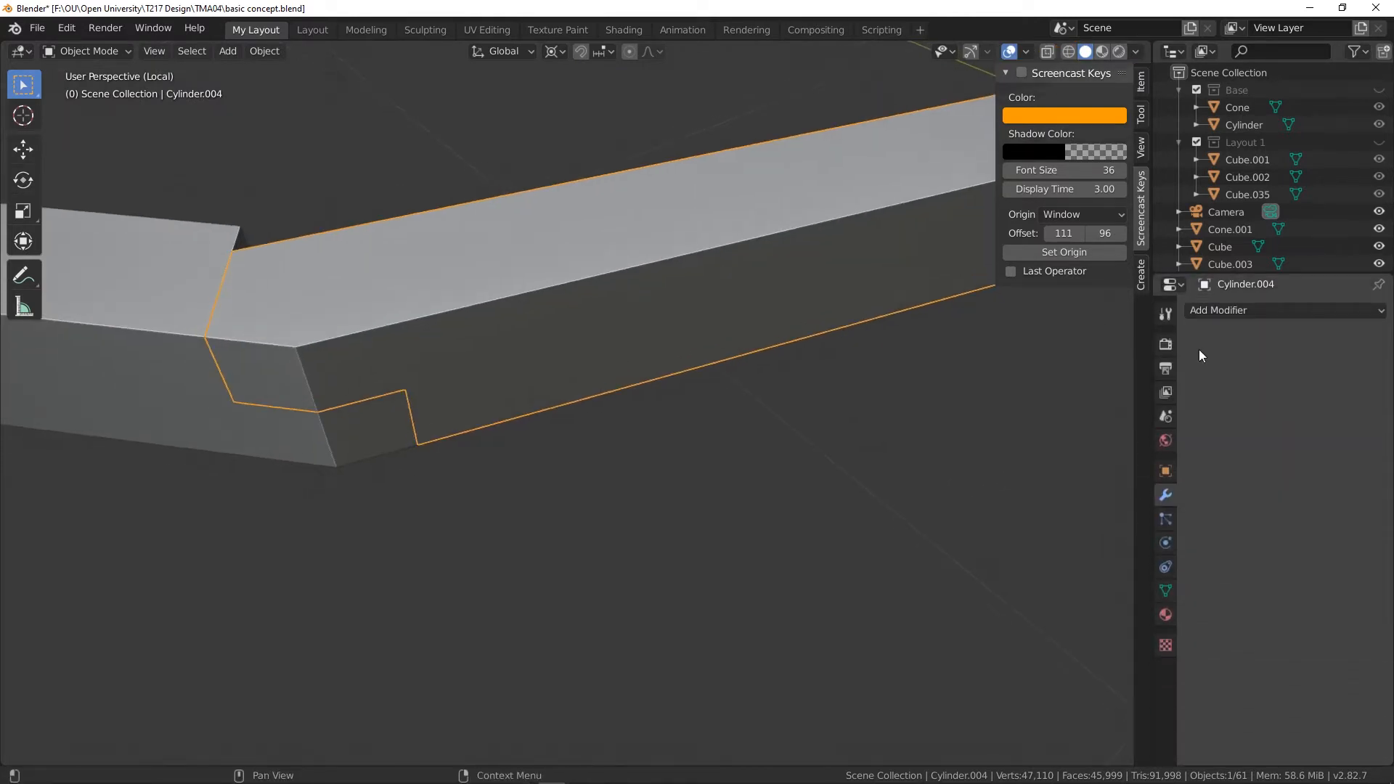
click(1216, 309)
click(1015, 369)
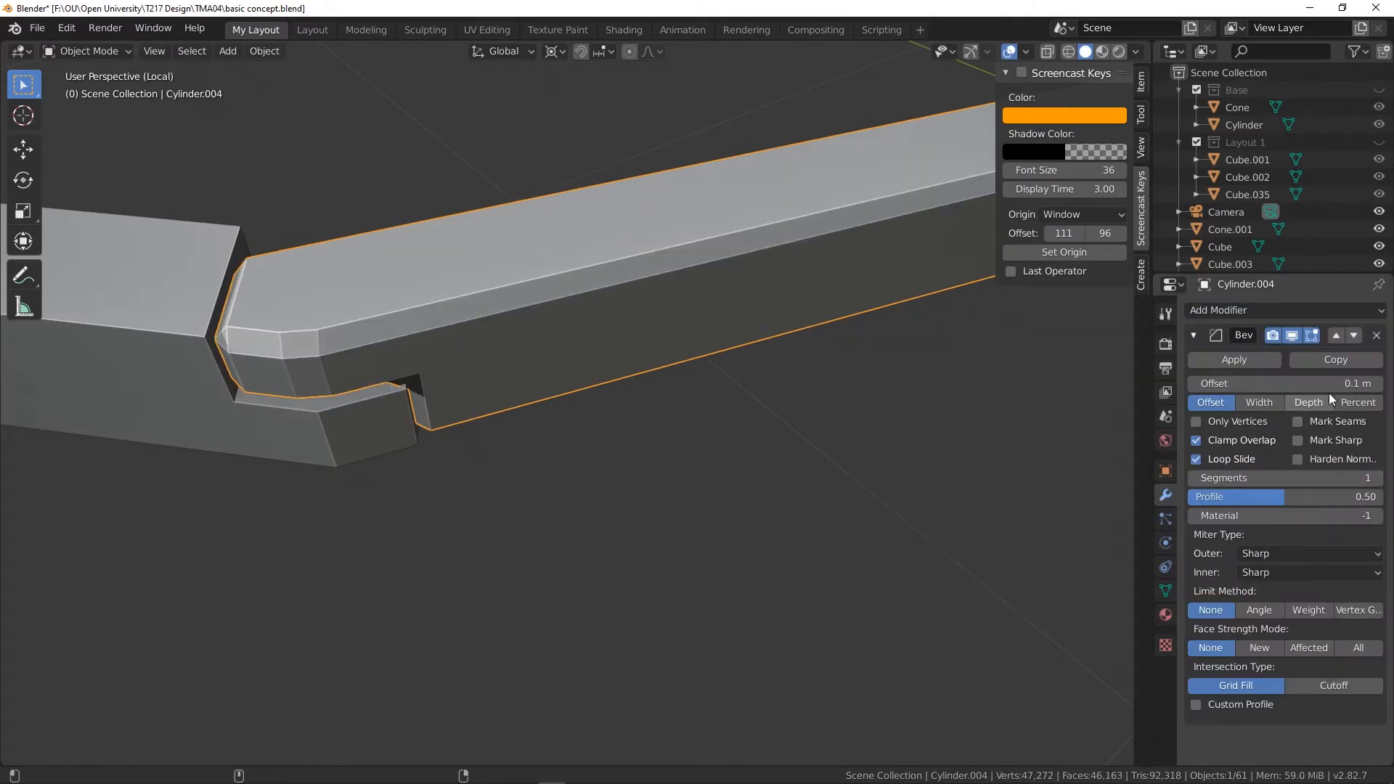
drag(1285, 383, 1261, 383)
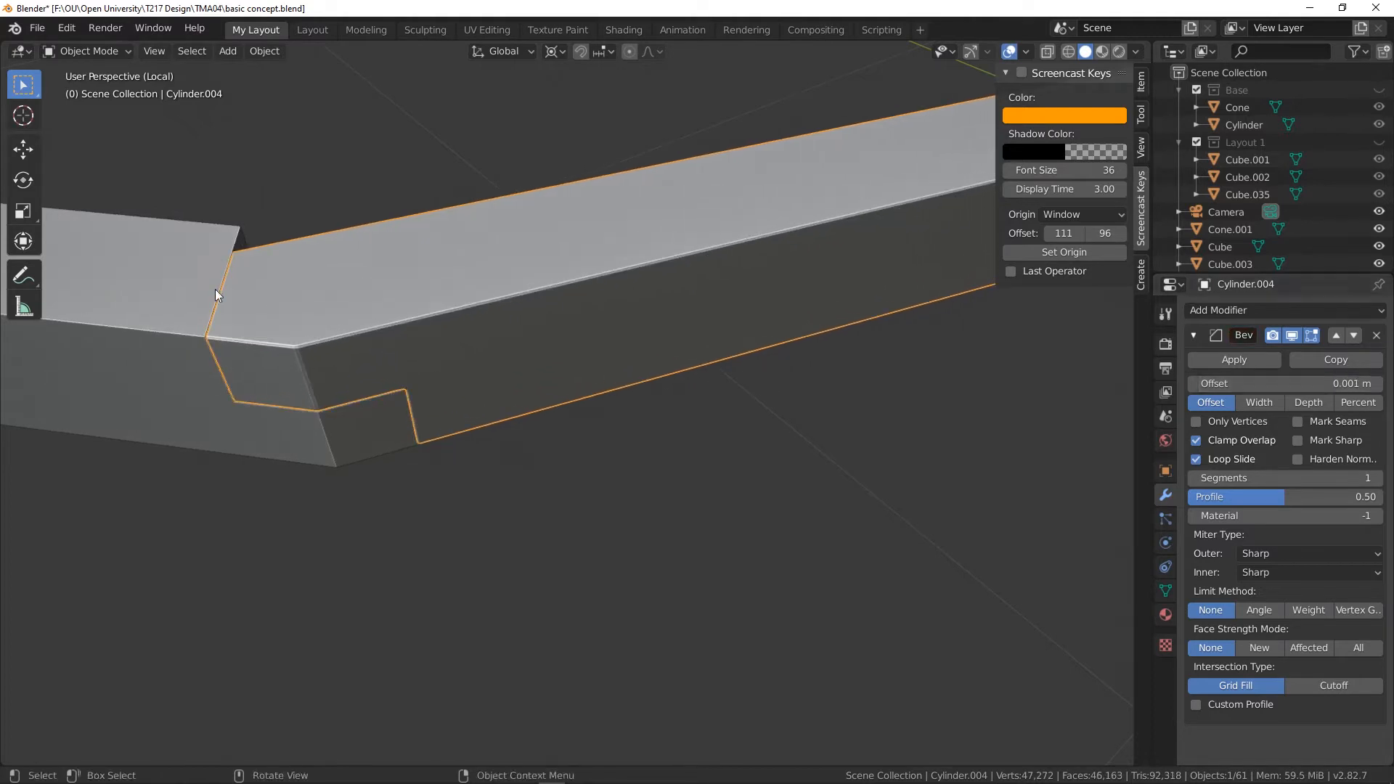
- Add a Bevel modifier to the rotated rail copy, set its offset to 0 m and deselect the rail
click(463, 389)
click(1247, 315)
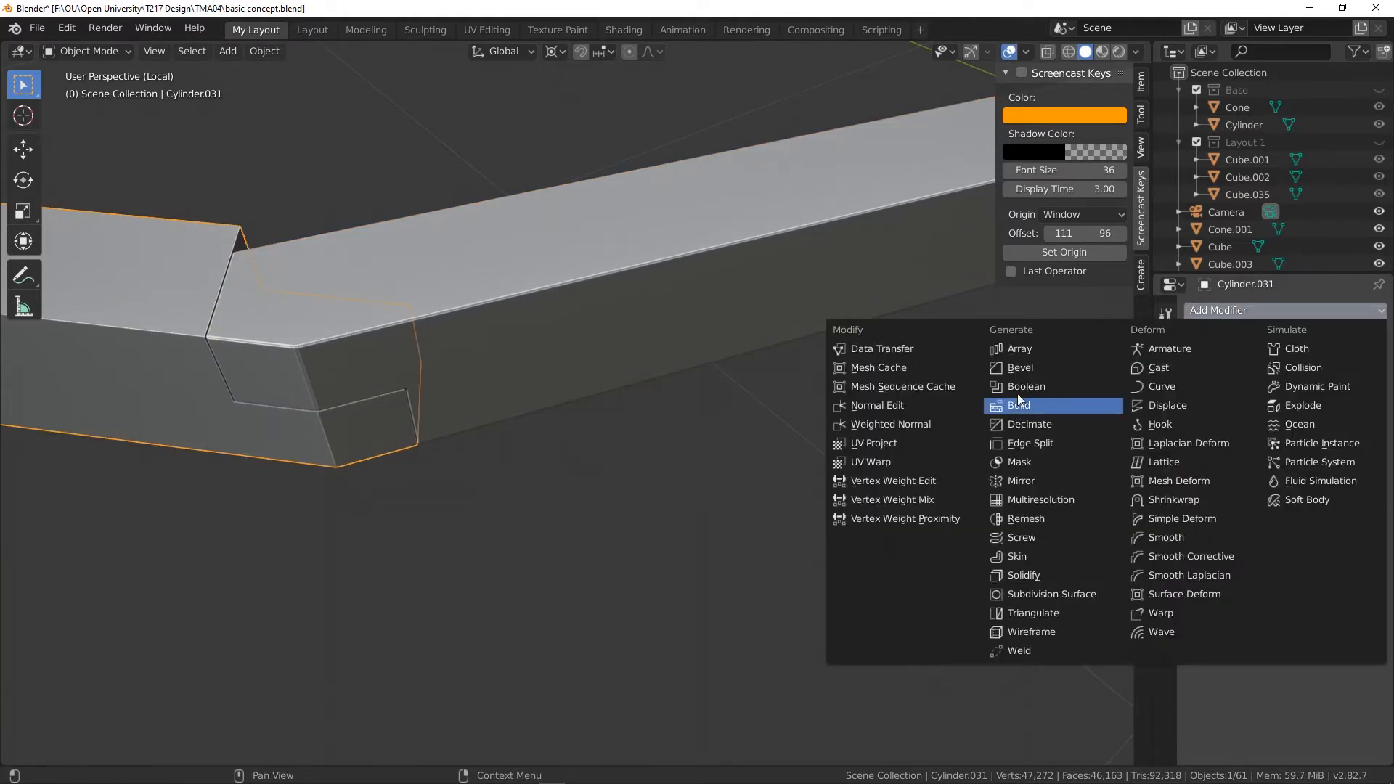
click(1016, 367)
drag(1322, 387, 1277, 383)
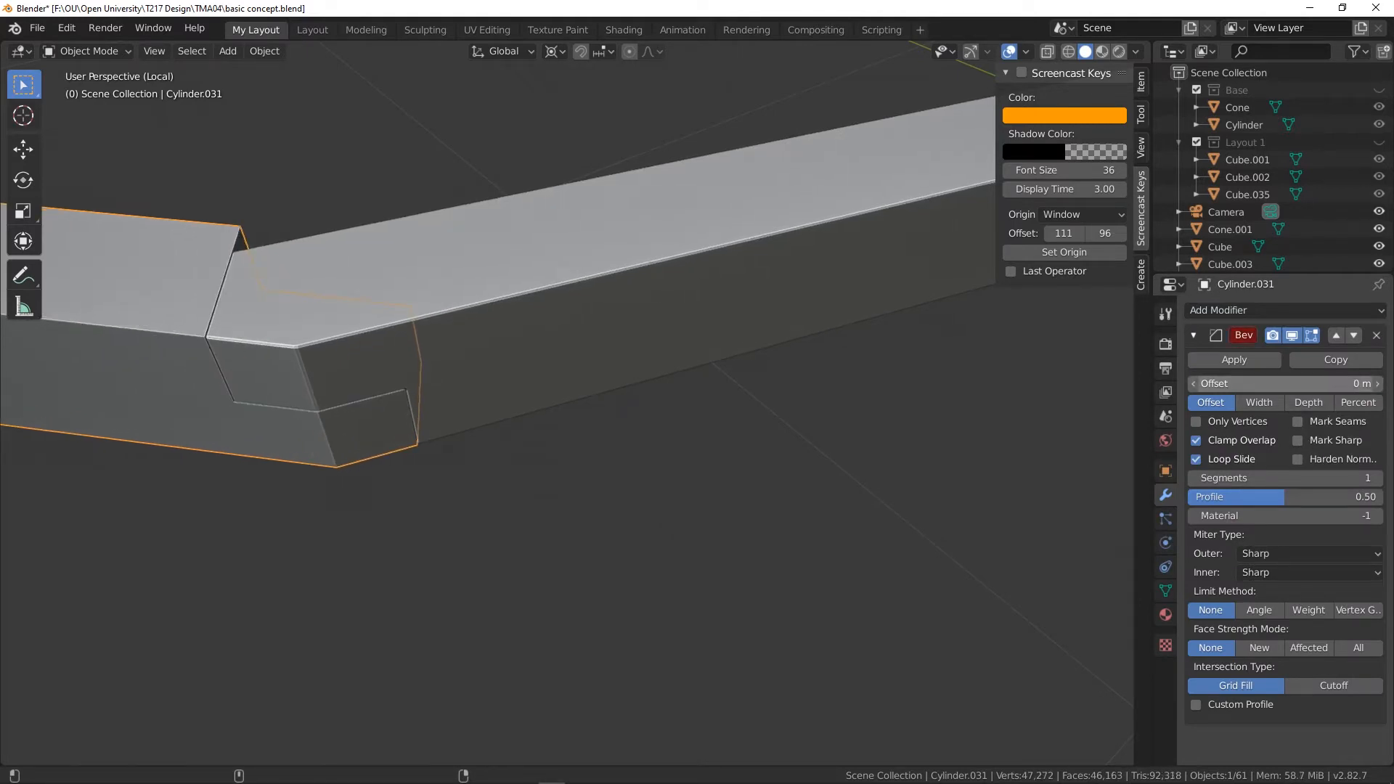
click(627, 526)
- Examine the seam and bevelled edges where the two rails meet, in perspective and top views
scroll(631, 534, down, 5)
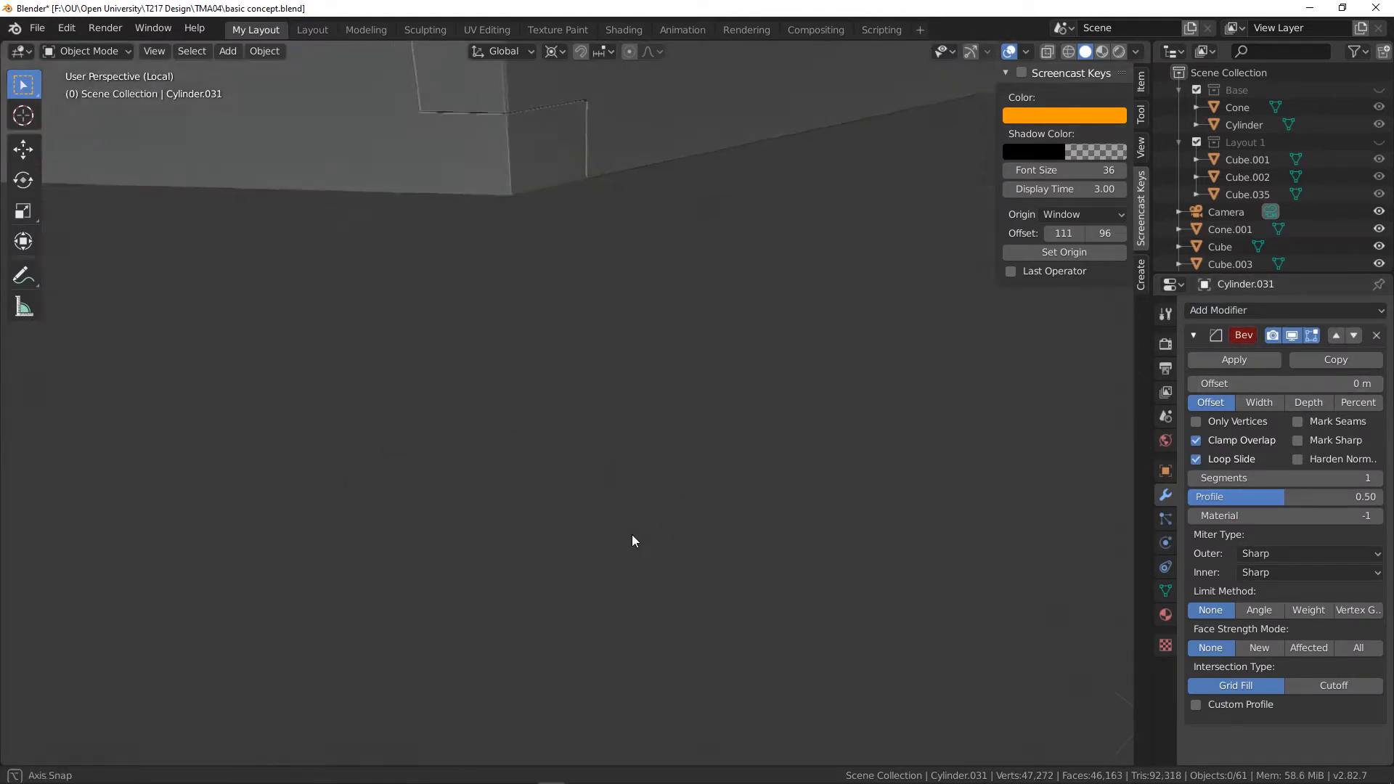
middle_drag(690, 463, 609, 585)
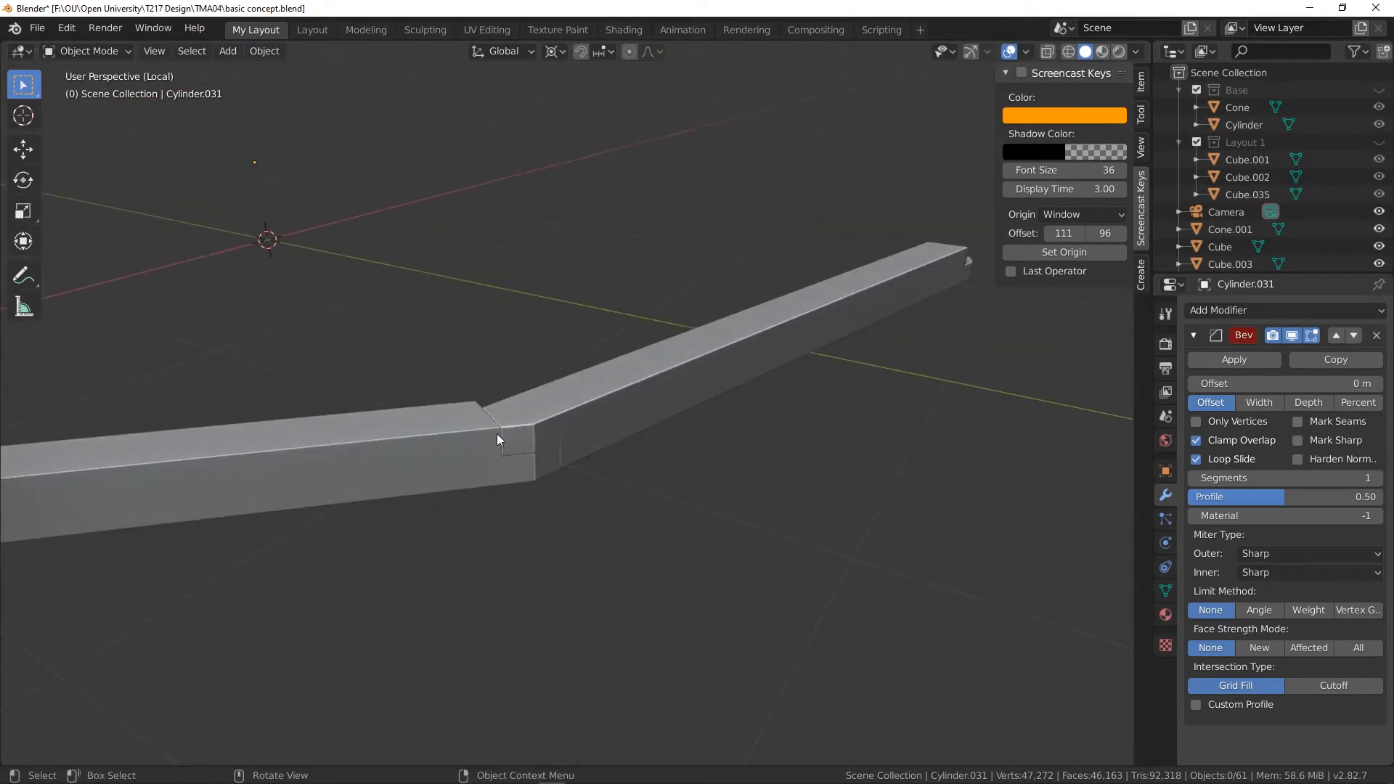
middle_drag(498, 436, 506, 473)
scroll(551, 712, up, 4)
shift+middle_drag(551, 716, 508, 533)
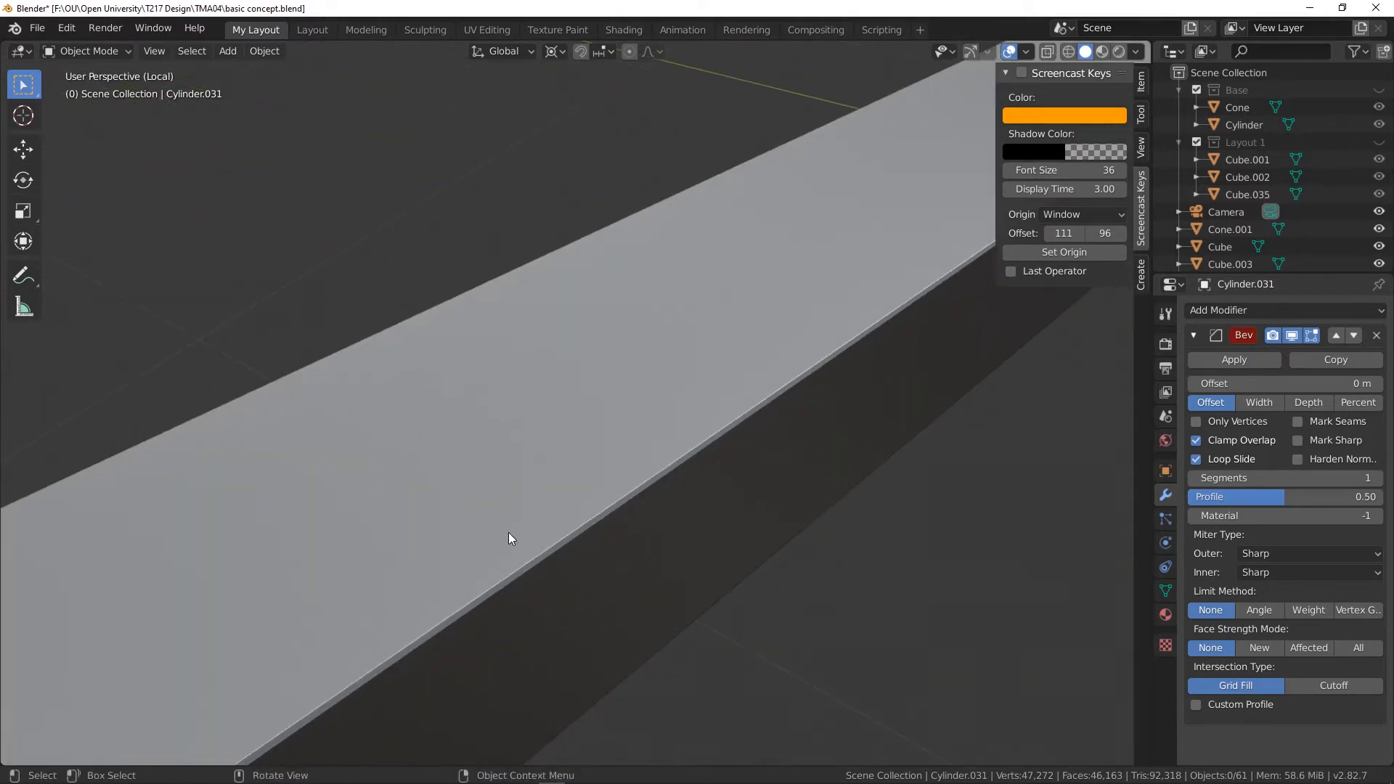
key(KP_7)
scroll(508, 533, down, 5)
shift+middle_drag(626, 387, 452, 451)
scroll(676, 382, up, 4)
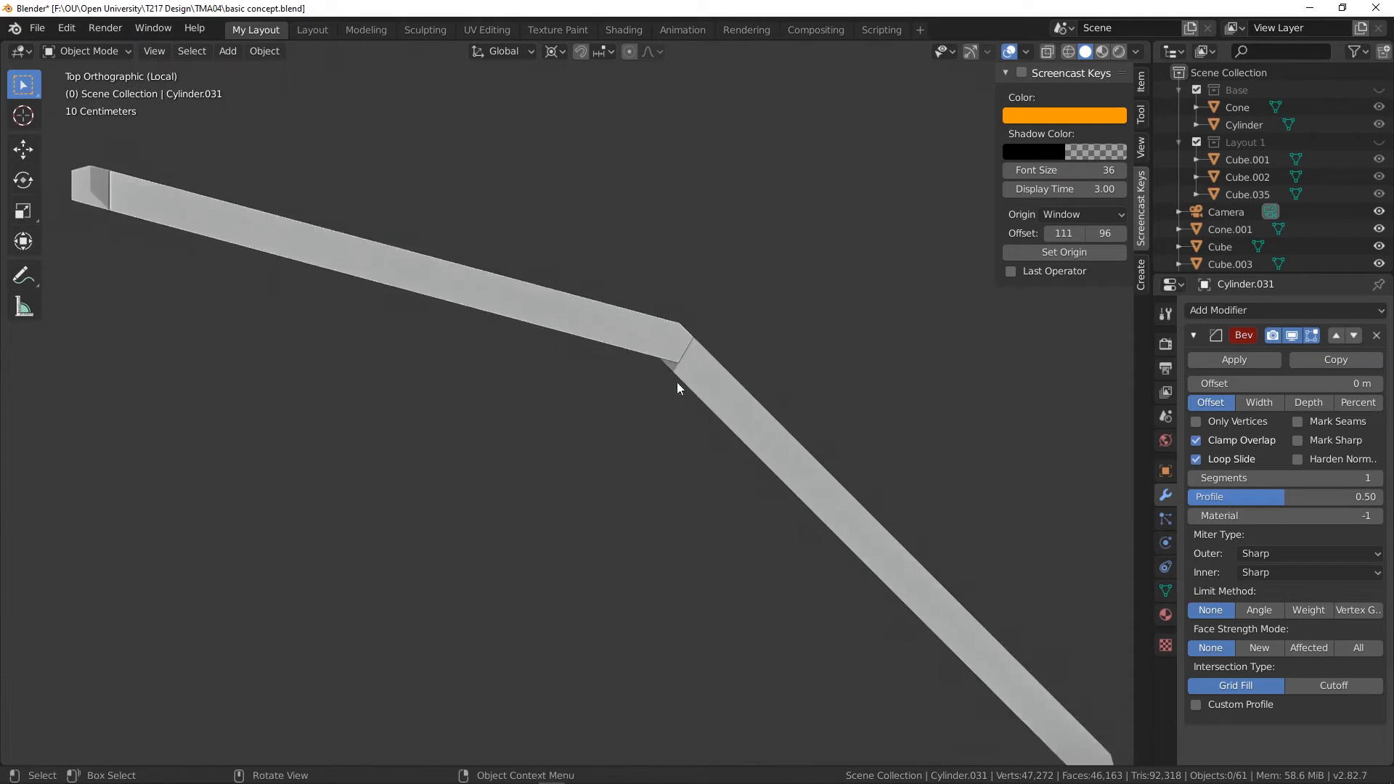
middle_drag(676, 450, 586, 590)
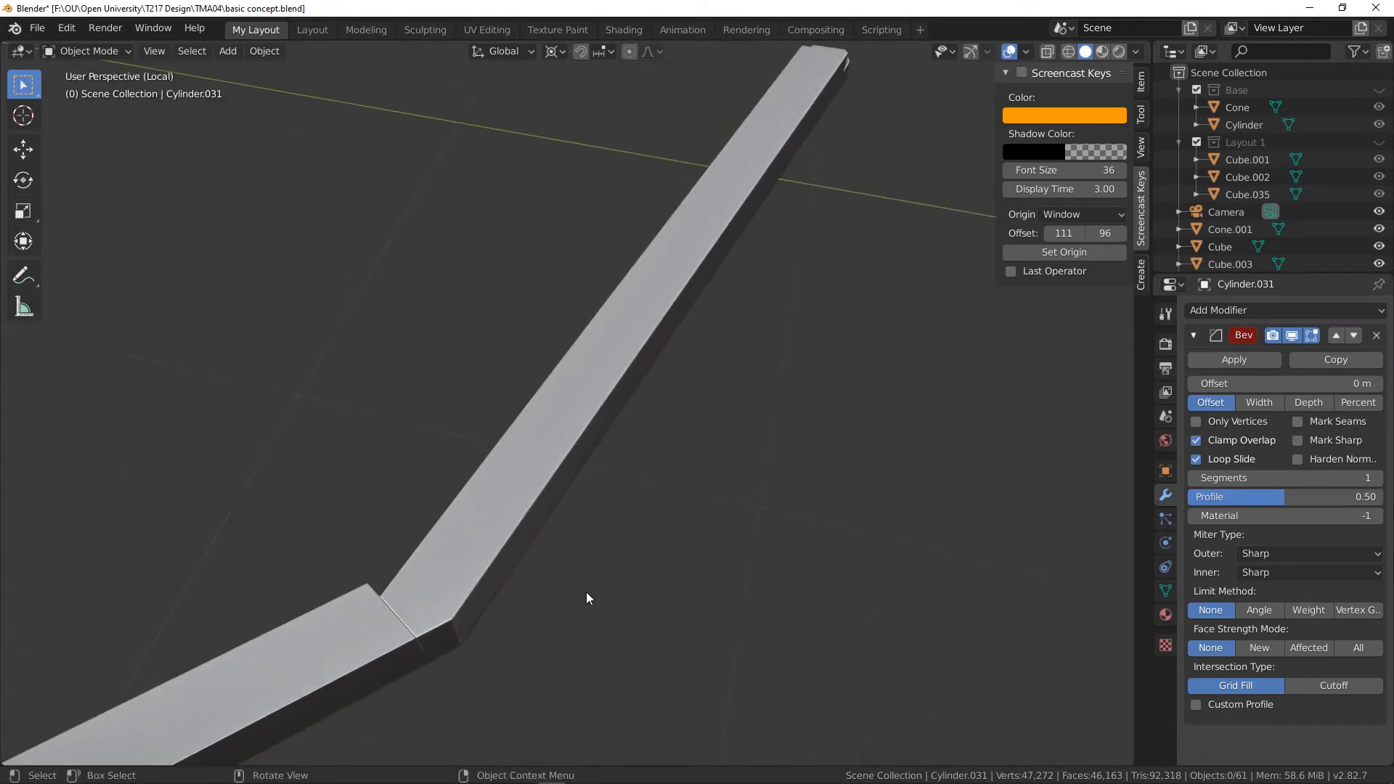
key(KP_7)
shift+middle_drag(781, 495, 671, 455)
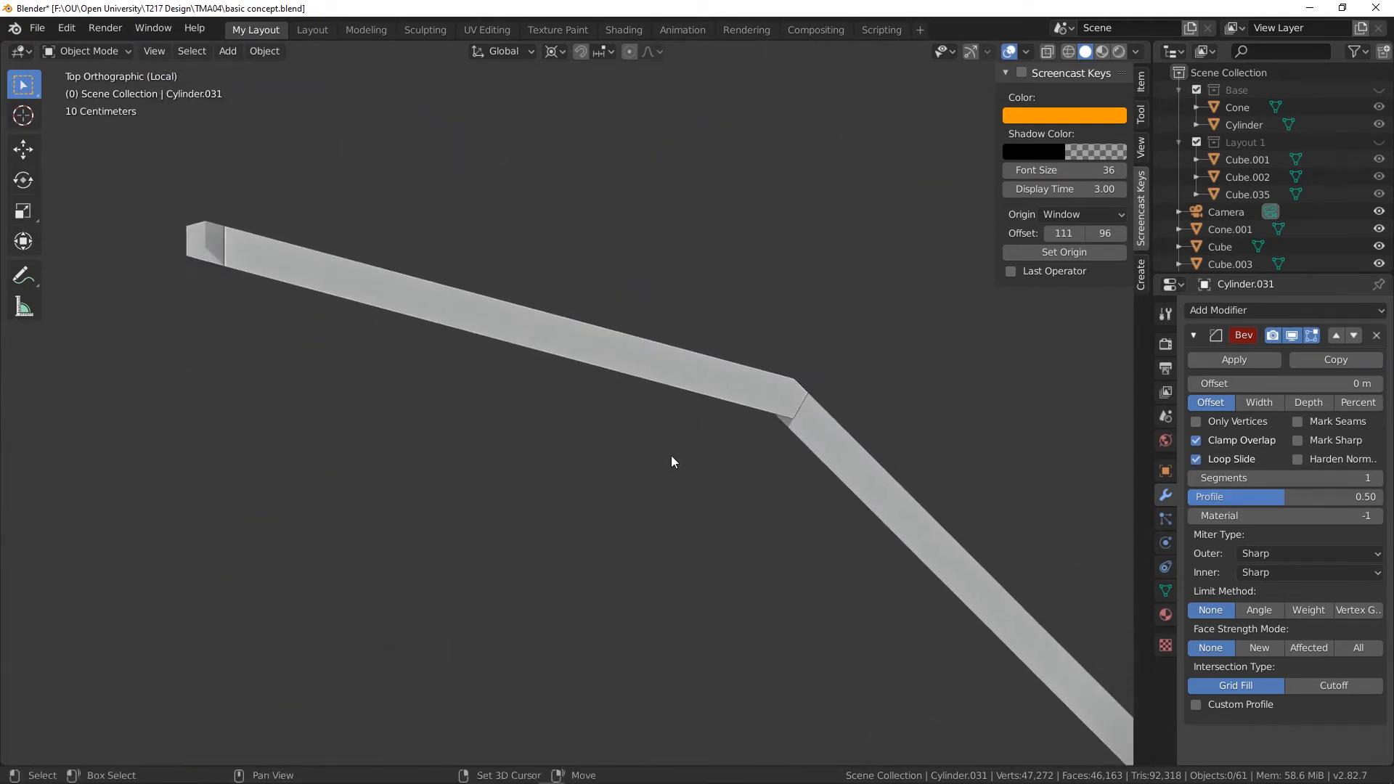
- Isolate the original bevelled rail in Local View and examine its angled, notched ends from the top and in perspective
click(82, 49)
click(81, 67)
click(676, 373)
key(KP_Divide)
key(KP_Divide)
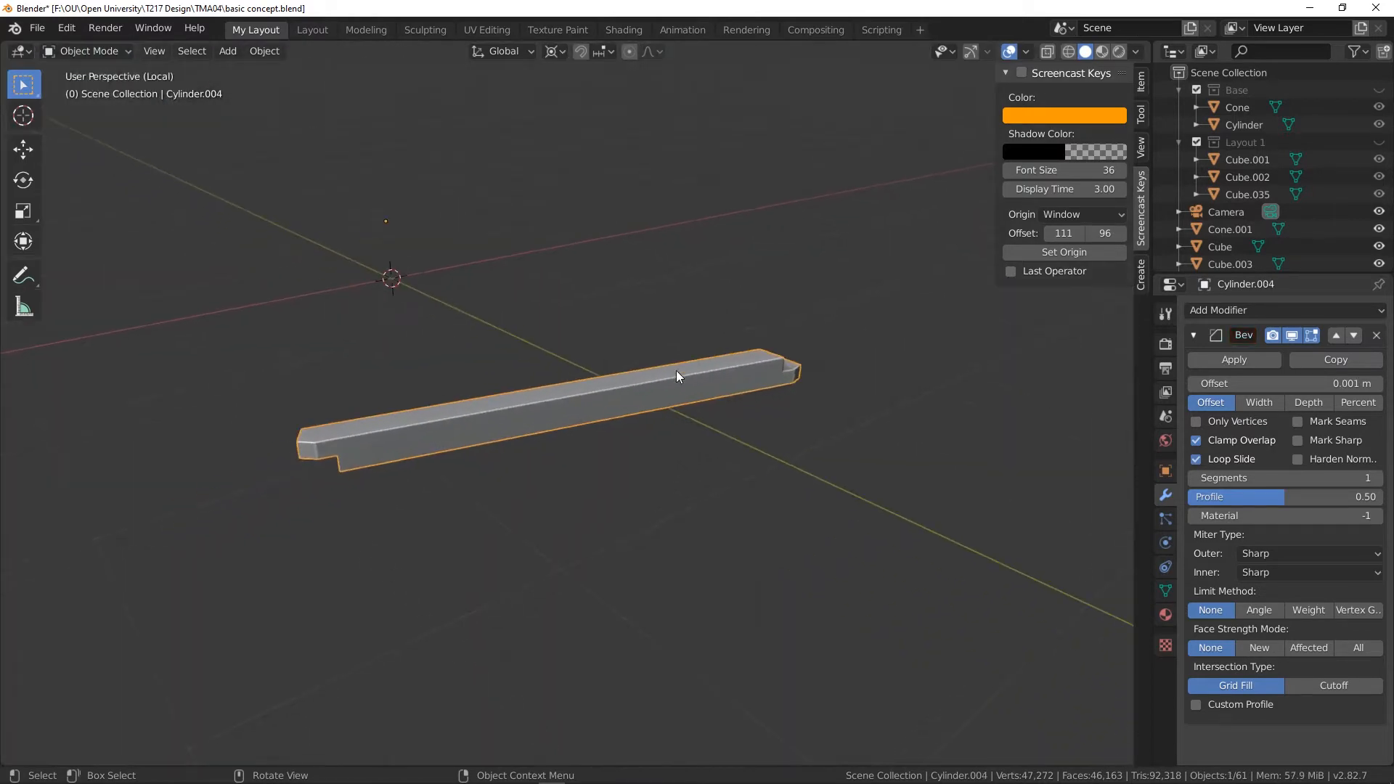
key(KP_5)
key(KP_7)
key(KP_Decimal)
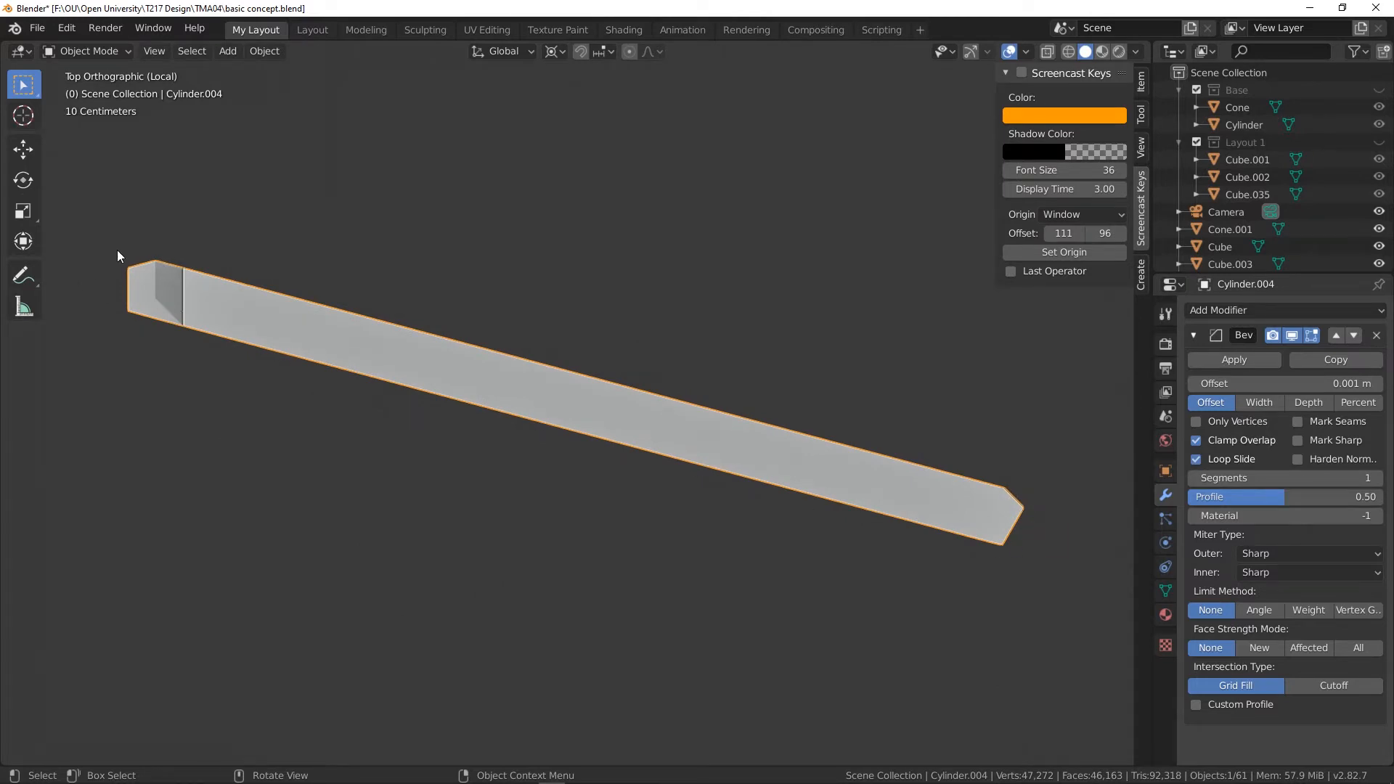
middle_drag(180, 254, 354, 475)
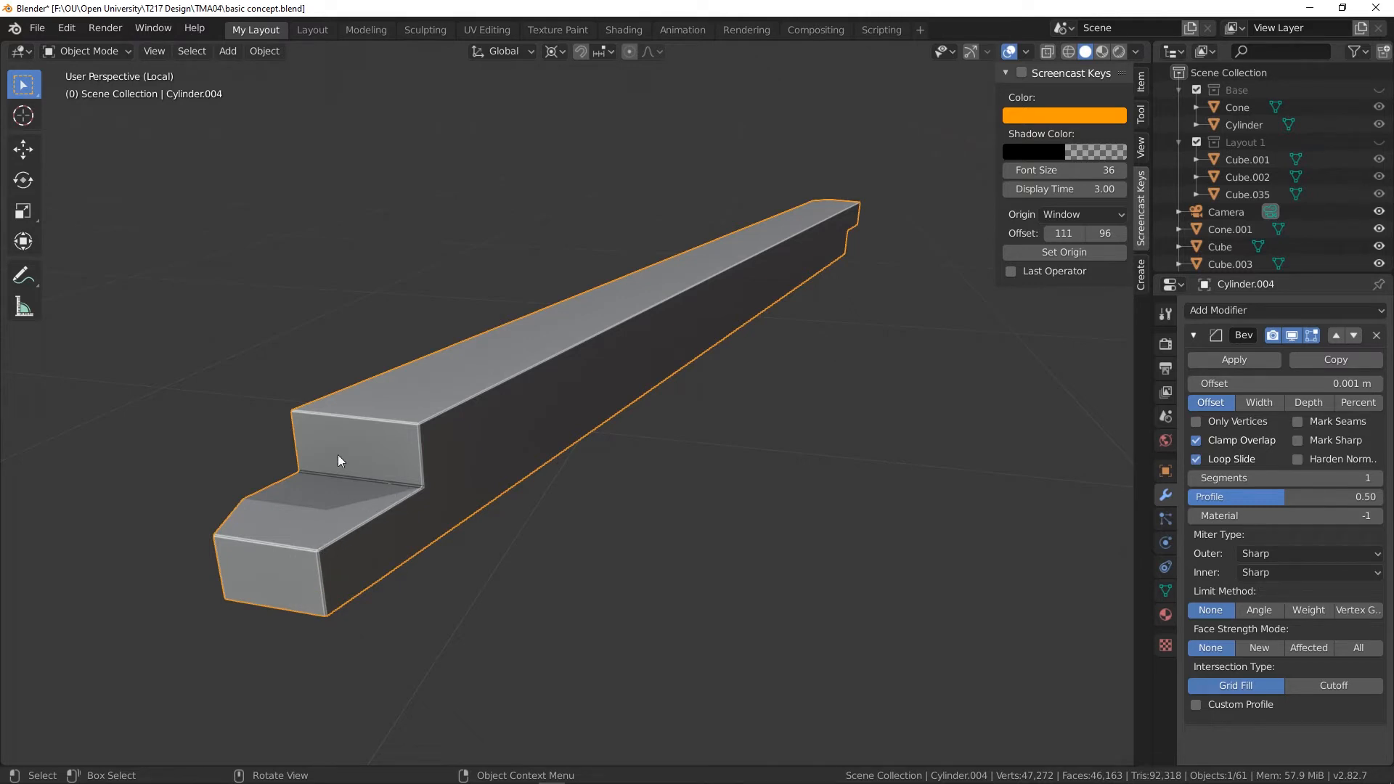
middle_drag(608, 371, 616, 438)
- Return to the full tower and examine the bottom rail joints at the post feet and the platform's edge ring
key(KP_Divide)
scroll(511, 527, up, 4)
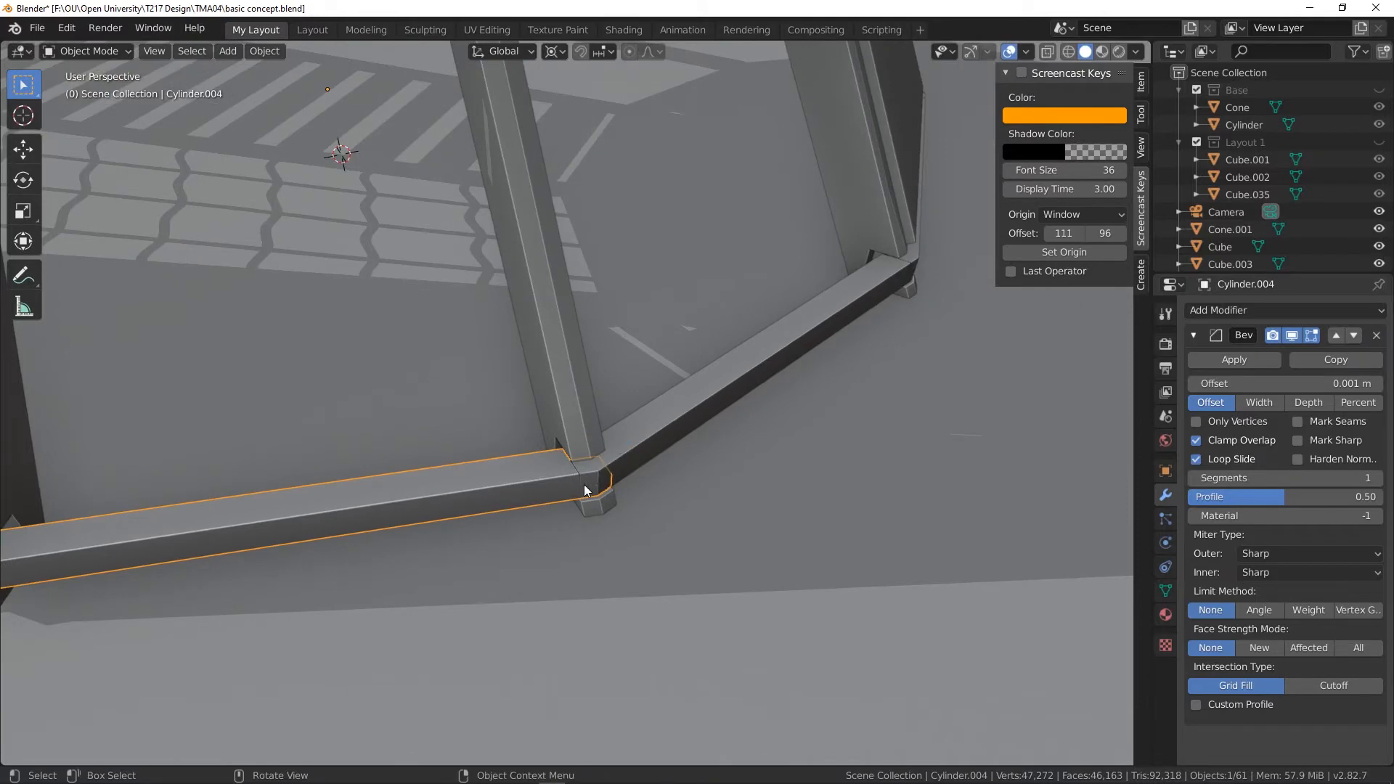
middle_drag(566, 501, 348, 570)
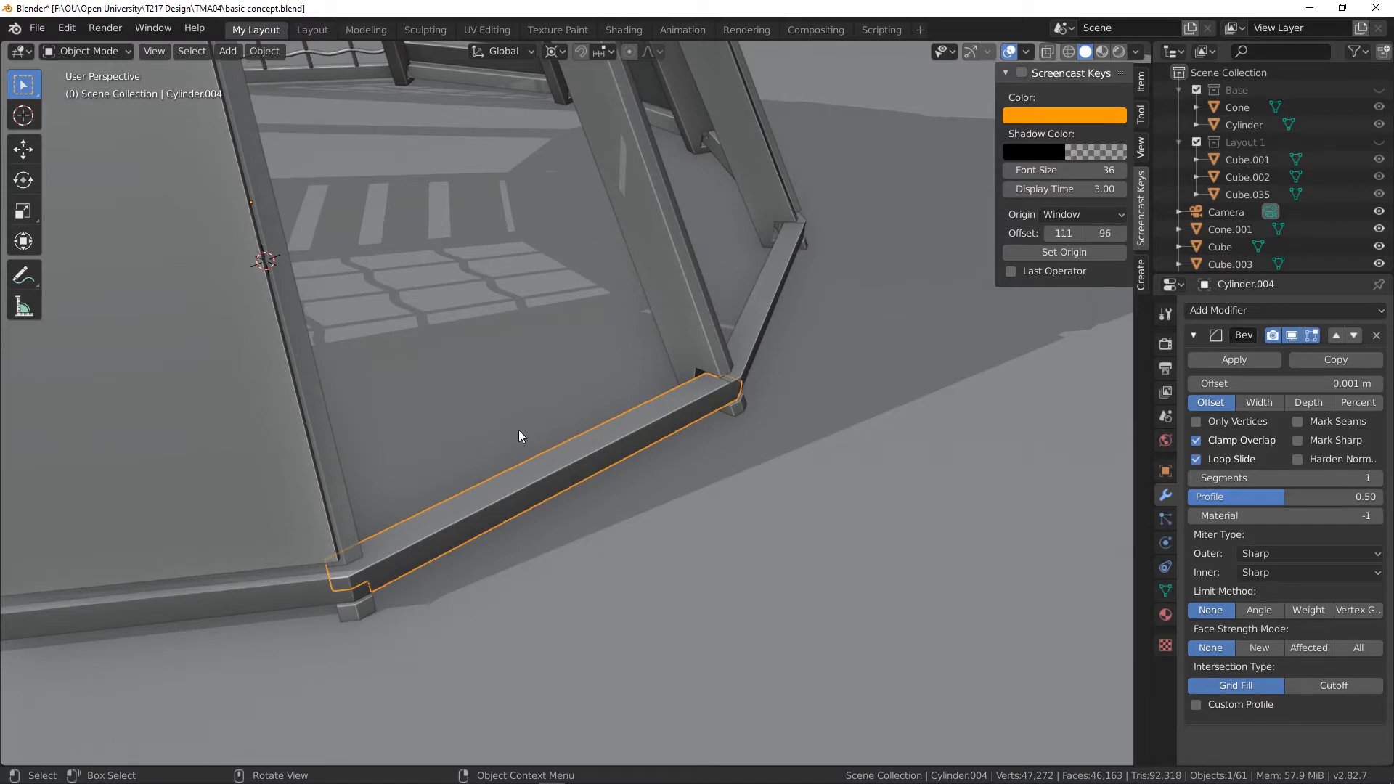
scroll(518, 430, down, 3)
shift+middle_drag(479, 305, 524, 573)
middle_drag(450, 415, 471, 399)
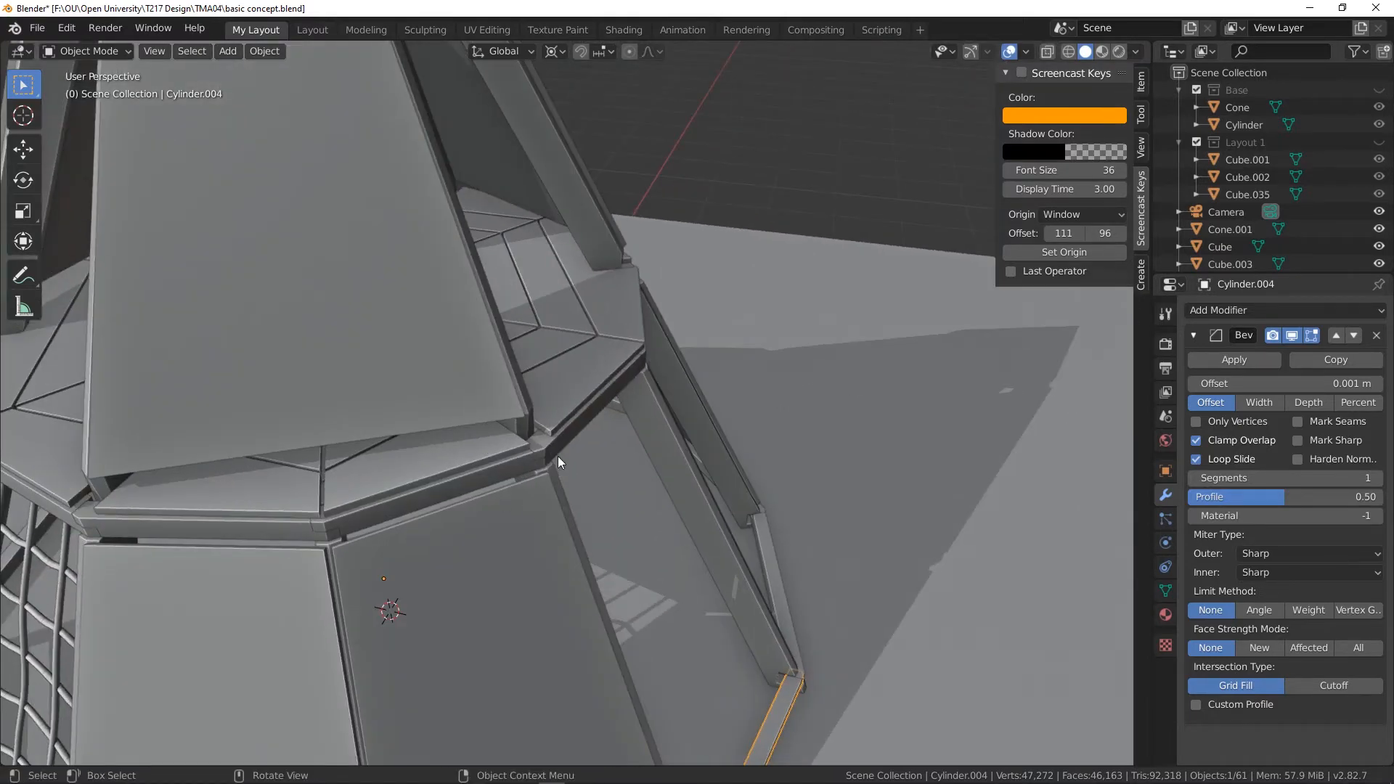
shift+middle_drag(612, 428, 483, 464)
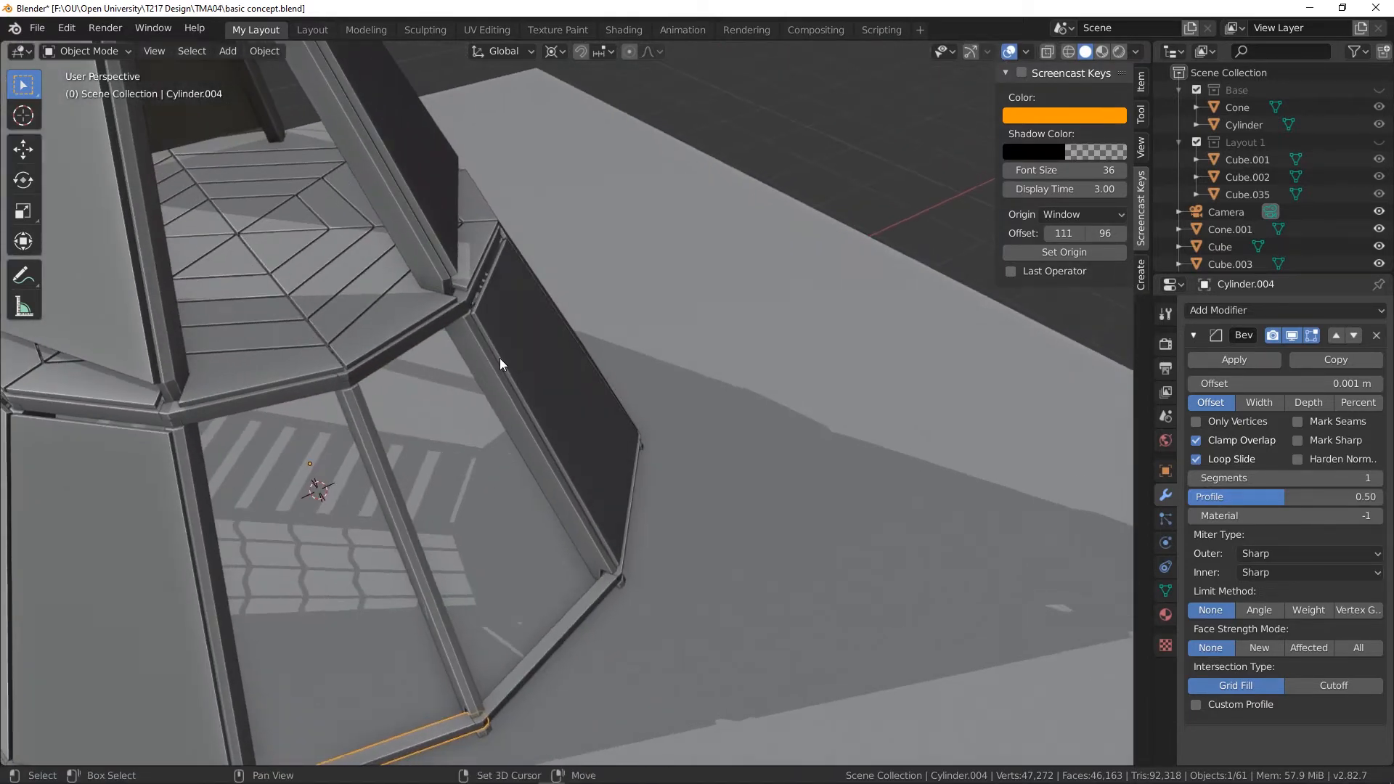
shift+middle_drag(500, 358, 623, 494)
shift+middle_drag(478, 393, 484, 489)
scroll(453, 380, up, 4)
- Select the three crossing beams beneath the platform and isolate them in Local View
click(503, 446)
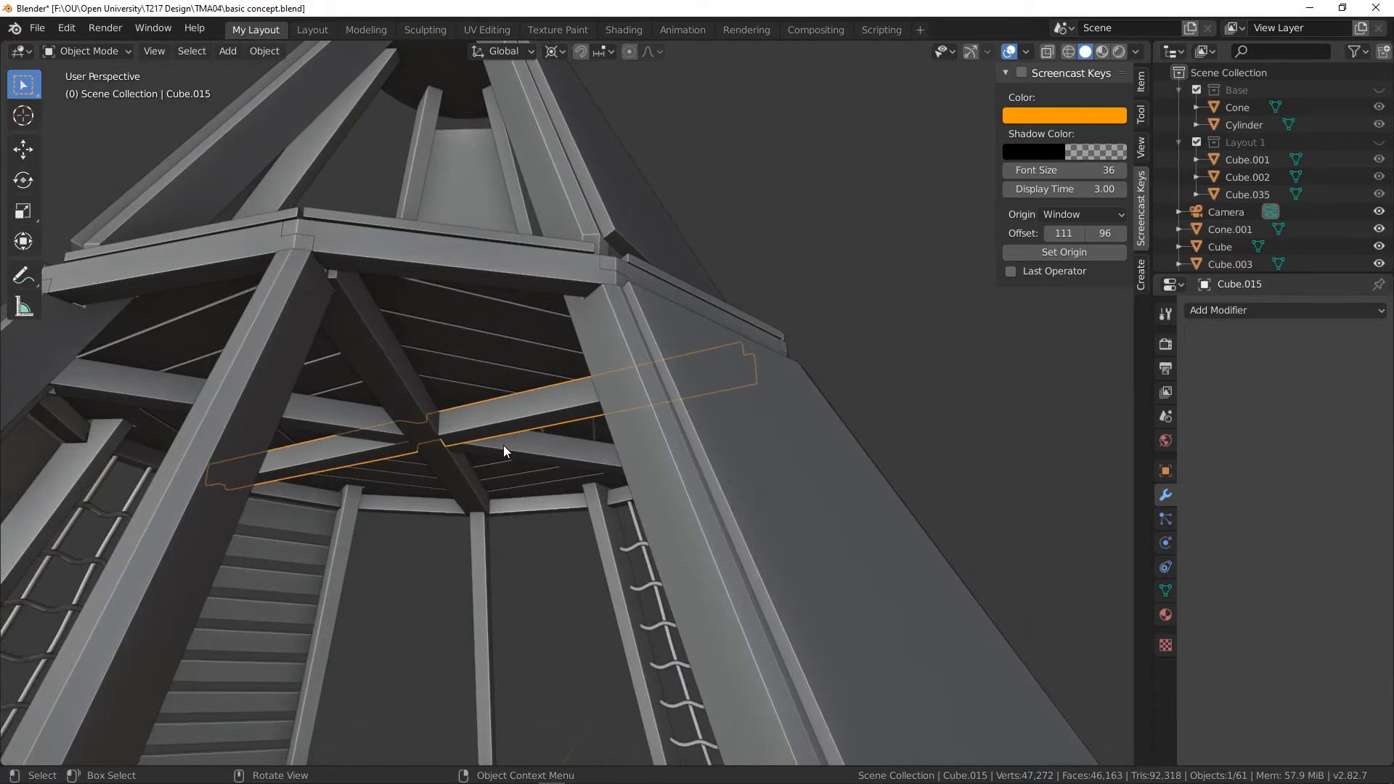
shift+click(503, 446)
shift+click(418, 389)
key(KP_Divide)
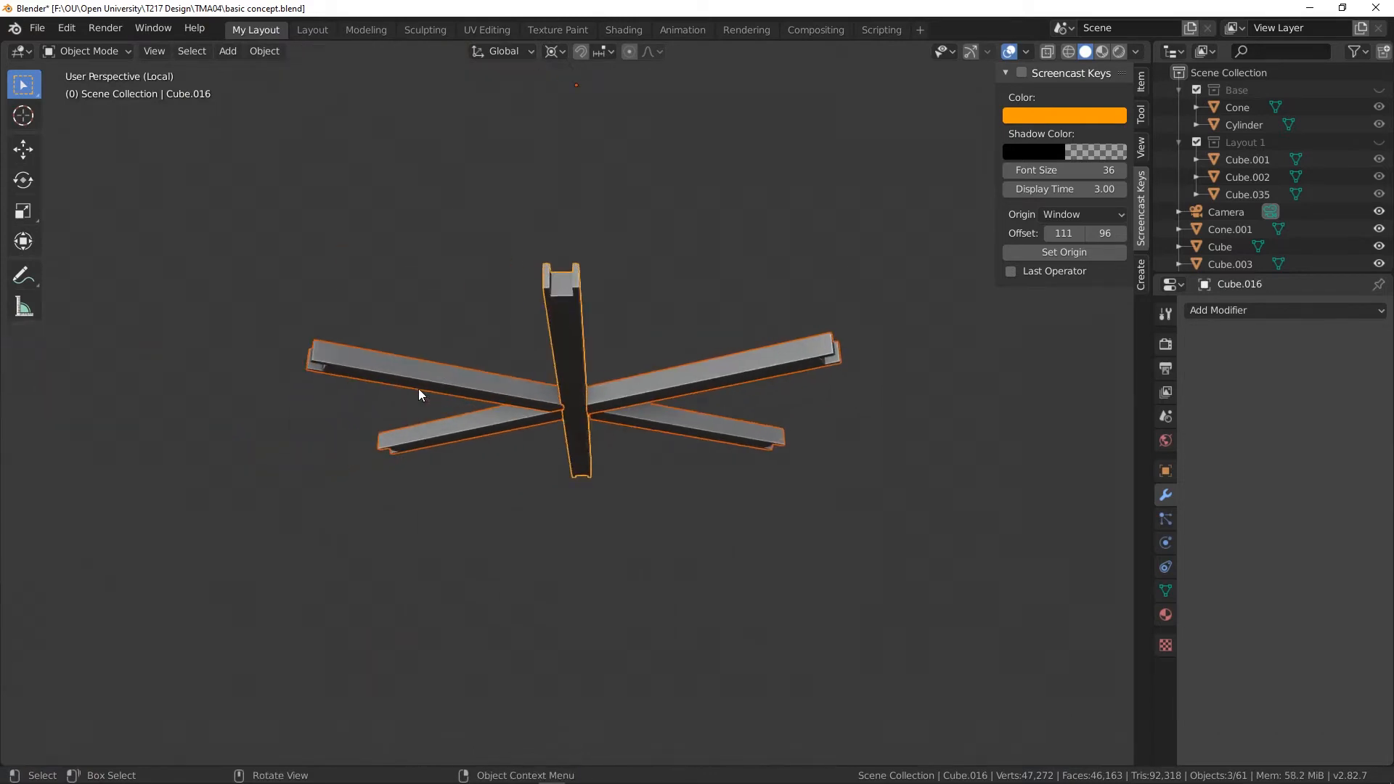
- Raise the uppermost crossing beam about 0.993 m along the Z axis, away from the other two beams
middle_drag(742, 386, 656, 486)
scroll(625, 411, up, 3)
click(625, 410)
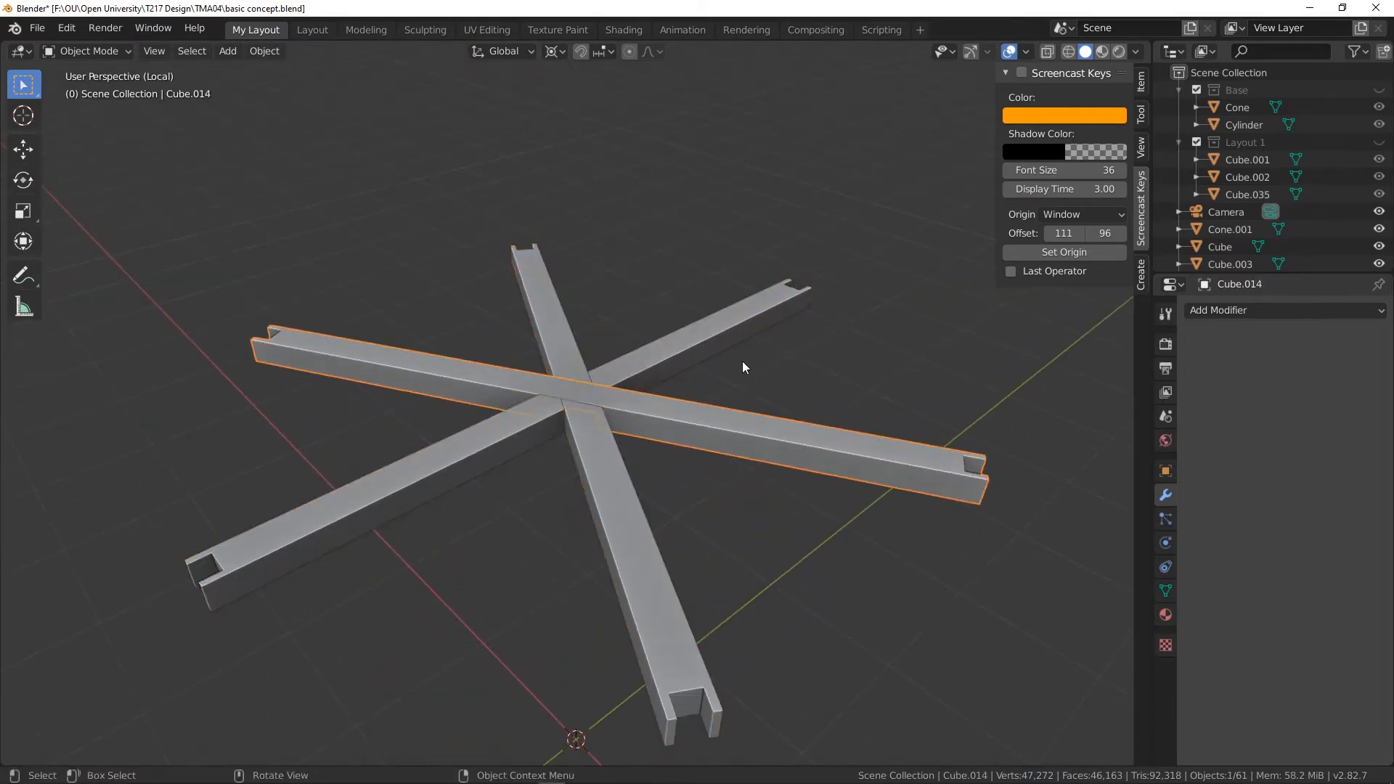
key(g)
key(z)
click(690, 294)
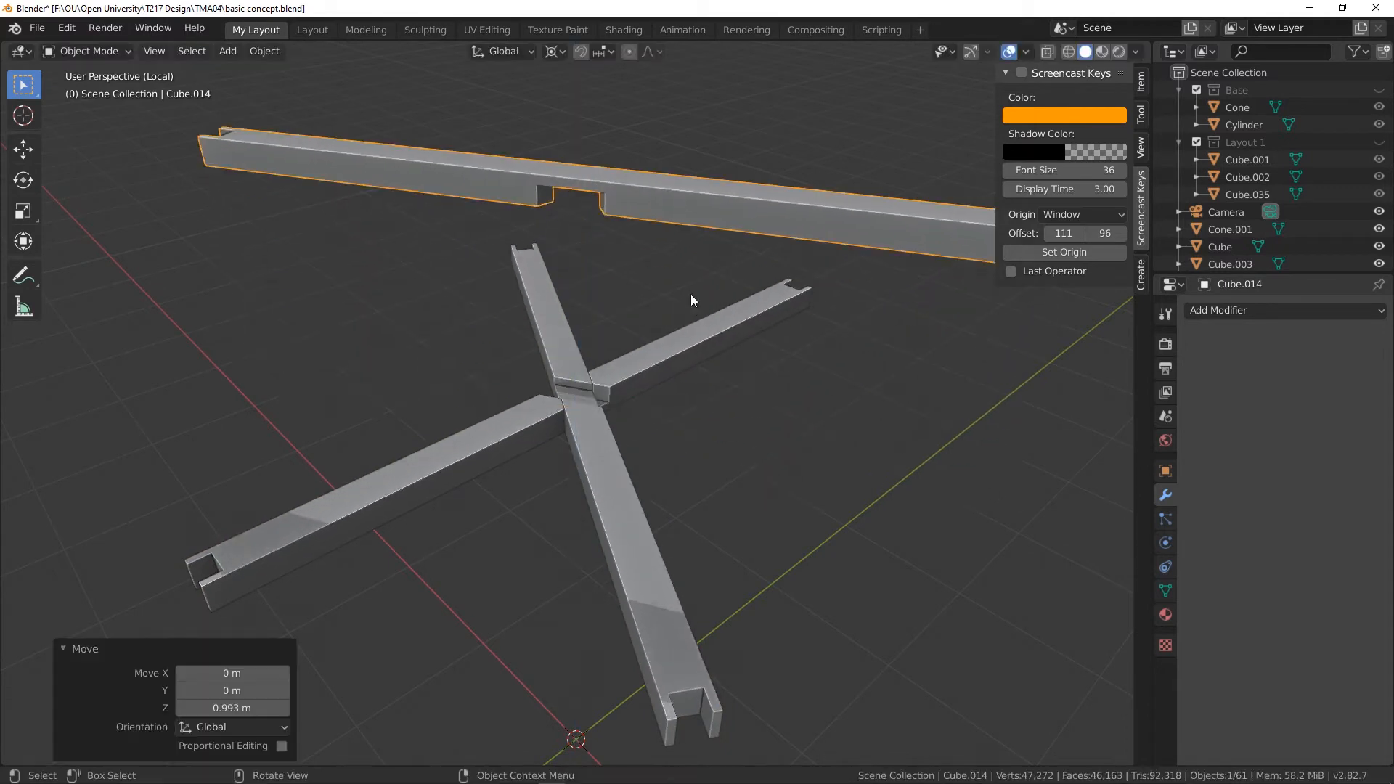
- Raise the middle crossing beam about 0.47 m along the Z axis and examine the central notches of the separated beams
click(585, 382)
click(564, 372)
key(shift+d)
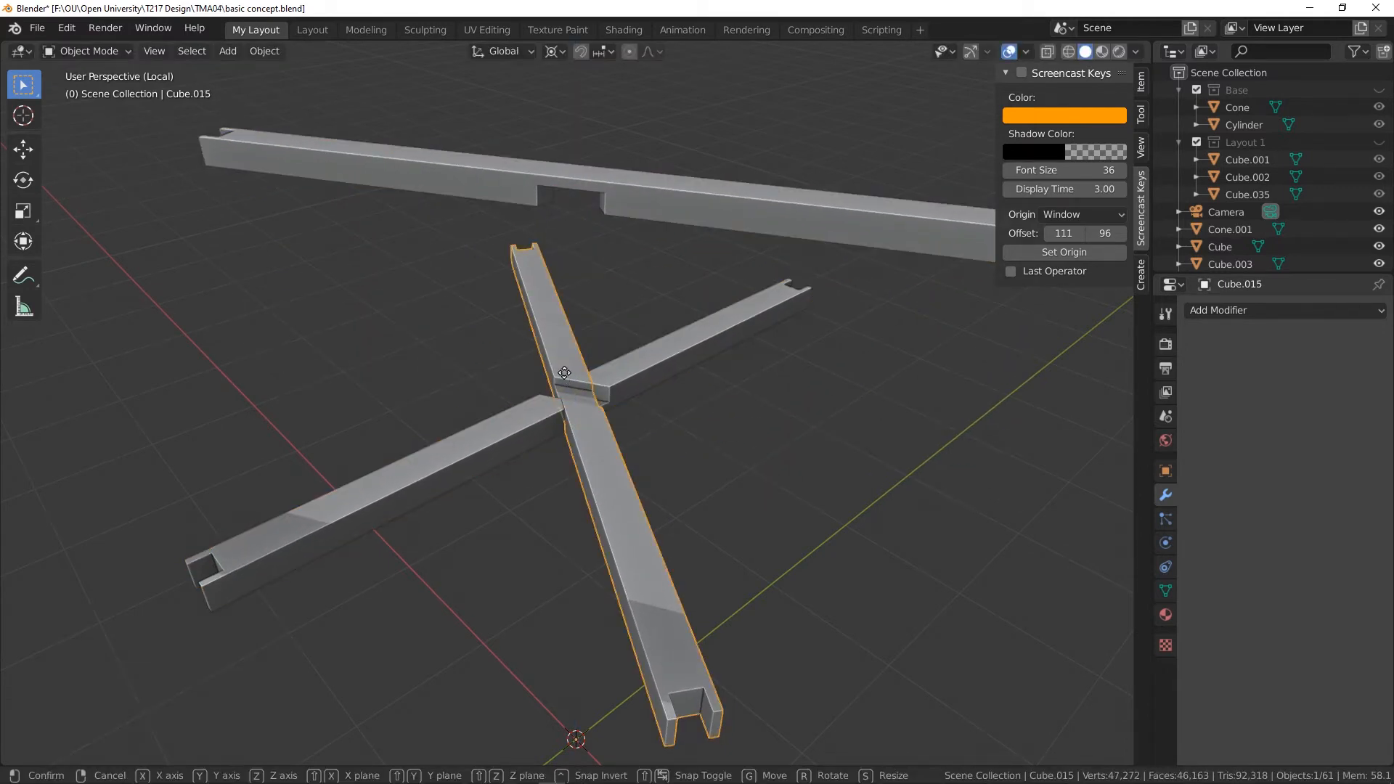
key(z)
click(695, 397)
middle_drag(696, 397, 598, 325)
scroll(585, 396, up, 3)
middle_drag(574, 380, 592, 286)
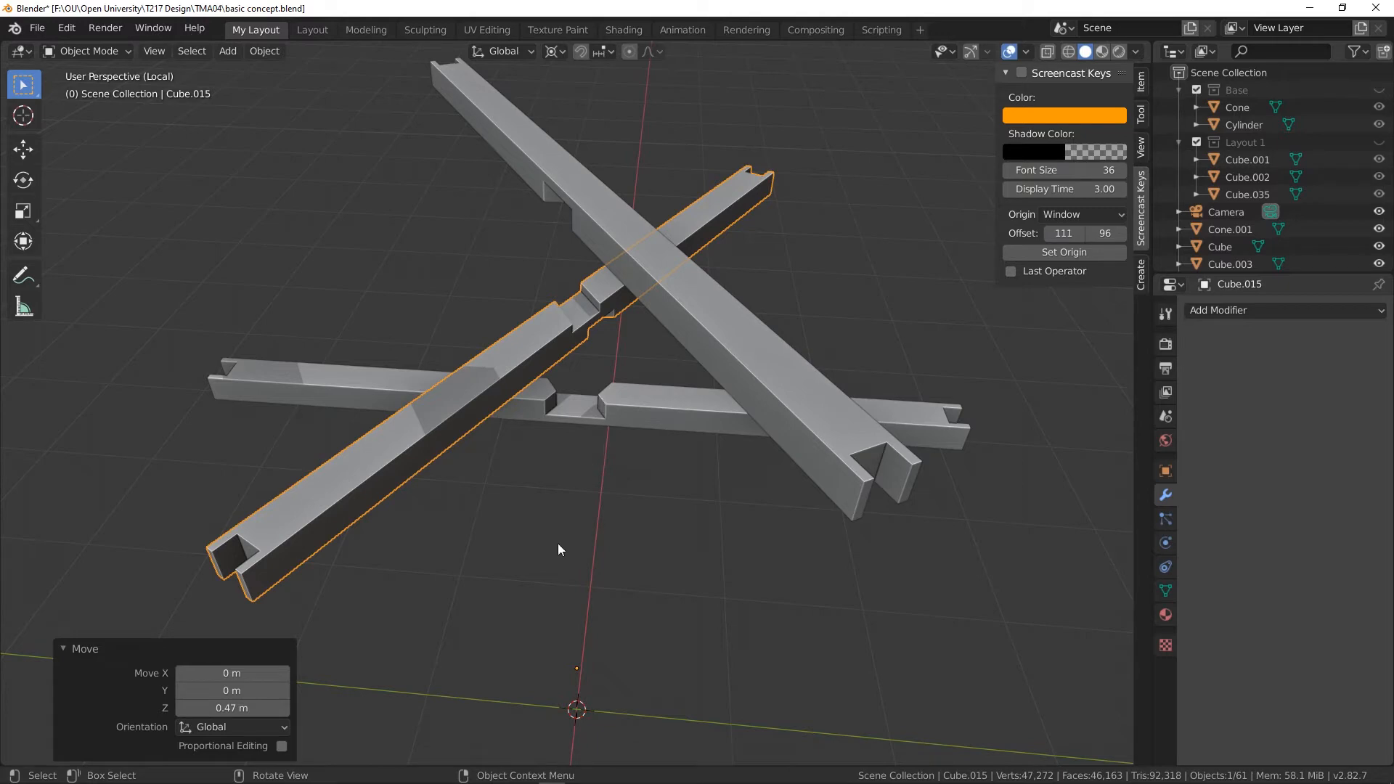
- Undo the vertical moves of both raised crossing beams
key(ctrl+z)
key(ctrl+z)
key(ctrl+z)
key(ctrl+z)
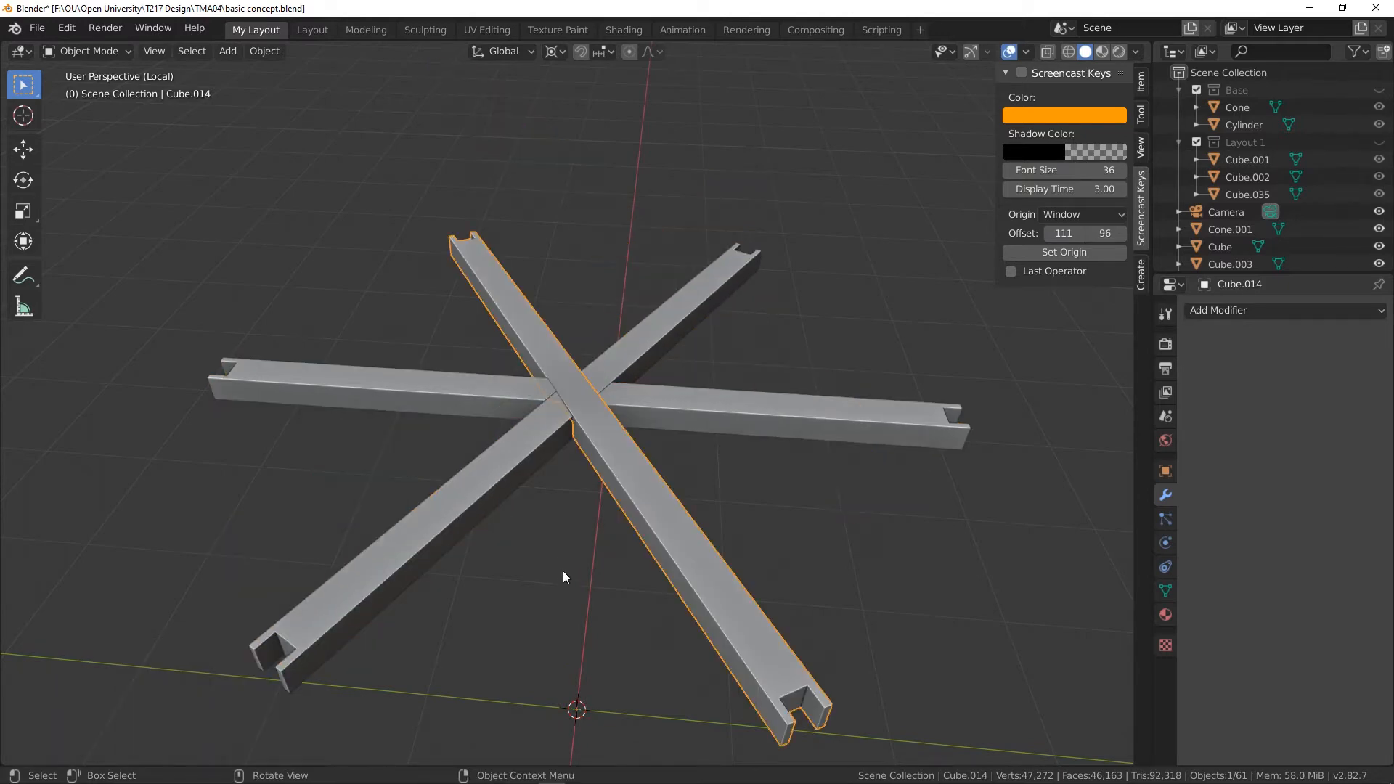
- Return to the full tower and examine the beam ends beneath the platform and the decking laid above them
key(KP_Divide)
mouse_move(564, 576)
middle_down()
mouse_move(520, 575)
mouse_move(559, 571)
middle_up()
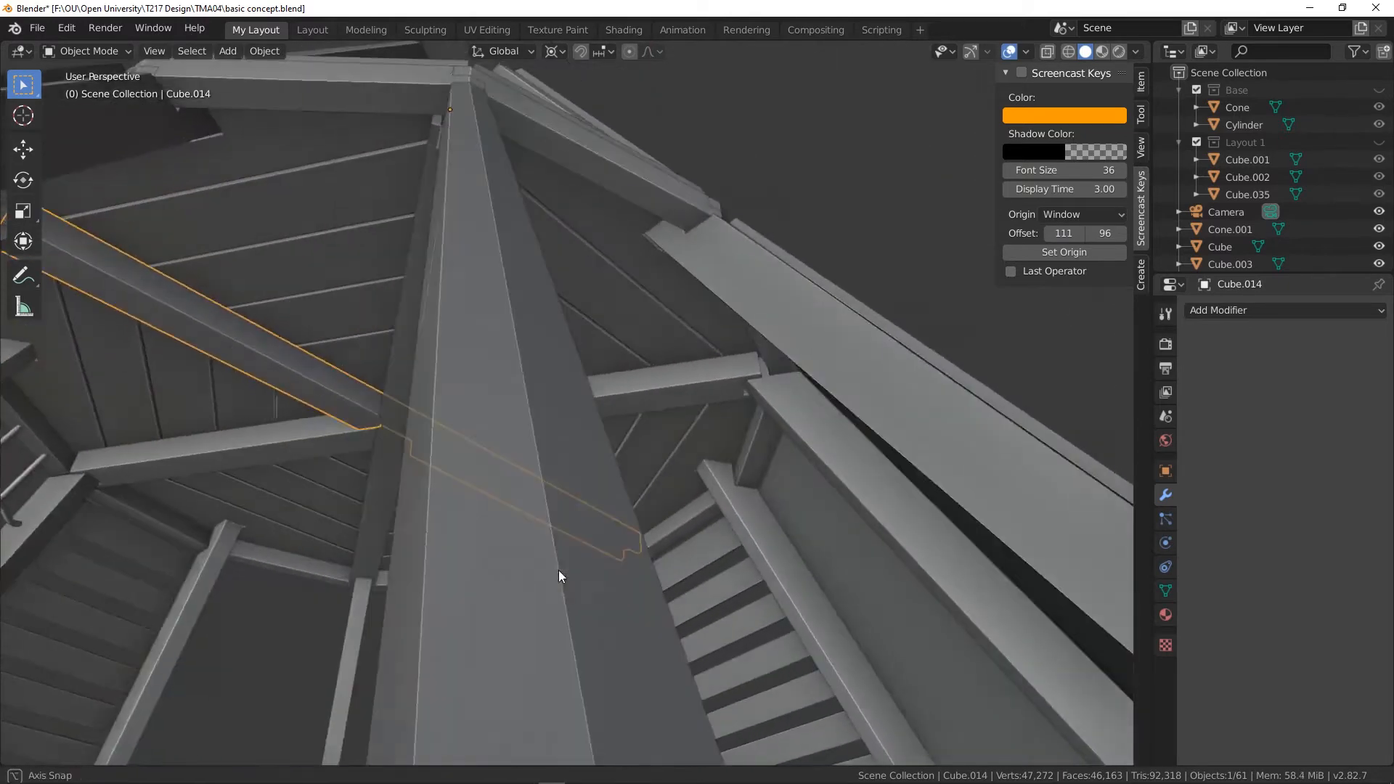
scroll(656, 538, up, 3)
shift+middle_drag(823, 463, 719, 514)
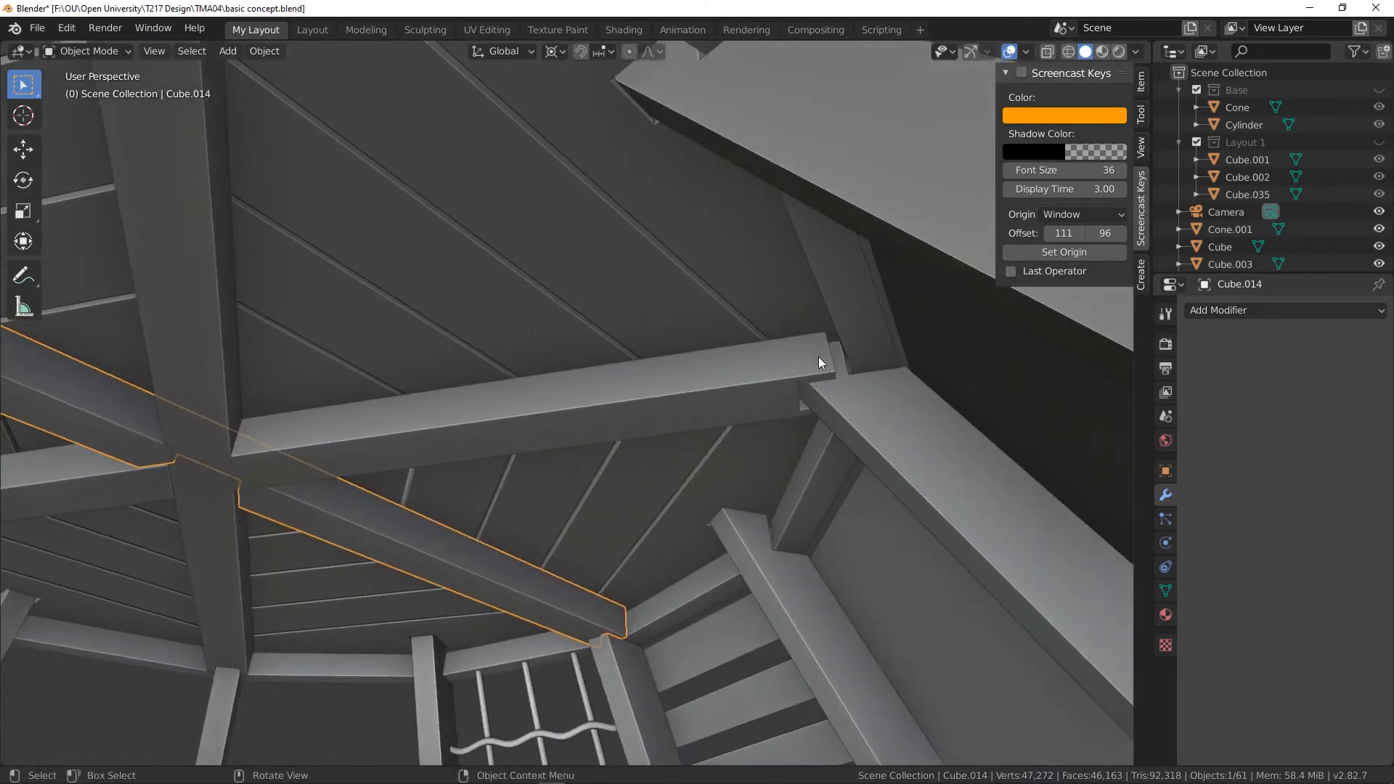
middle_drag(826, 392, 644, 429)
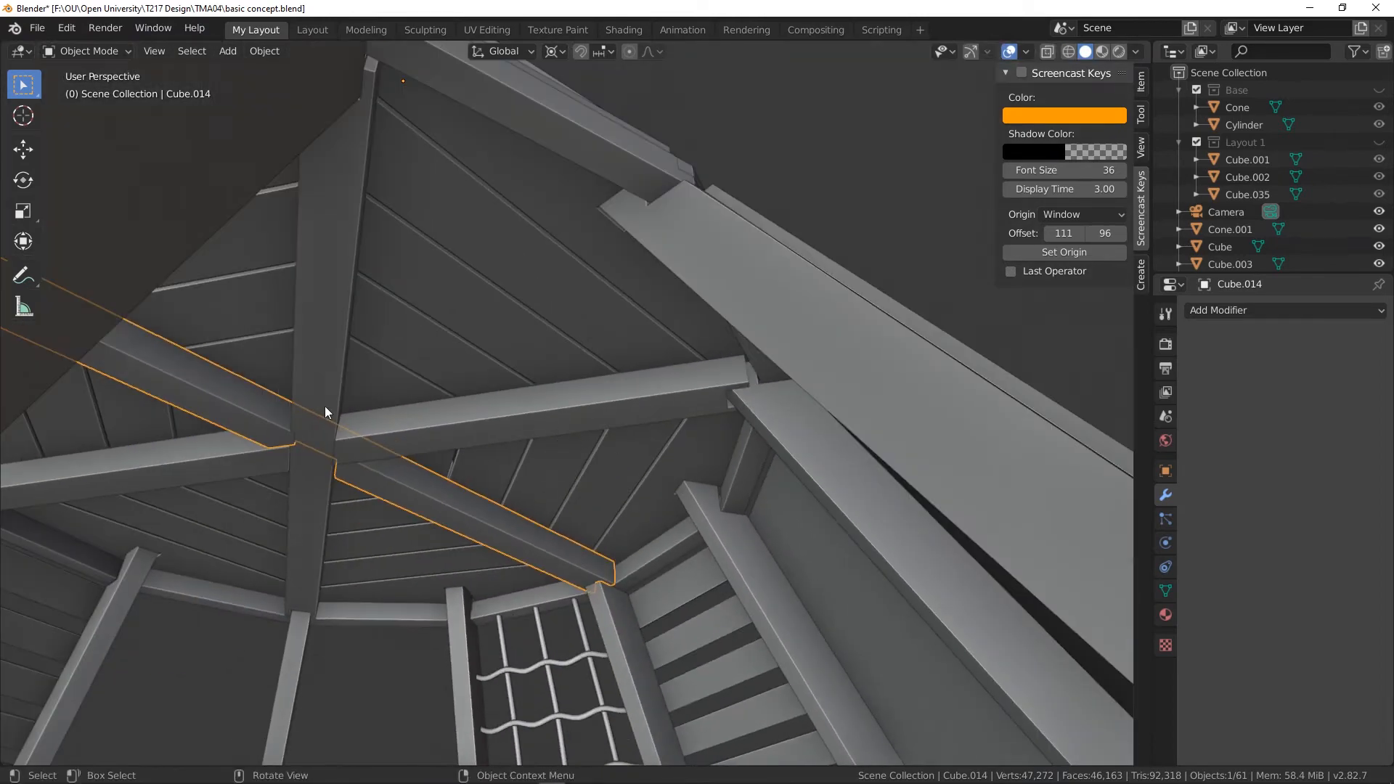
scroll(479, 398, down, 3)
middle_drag(479, 398, 484, 528)
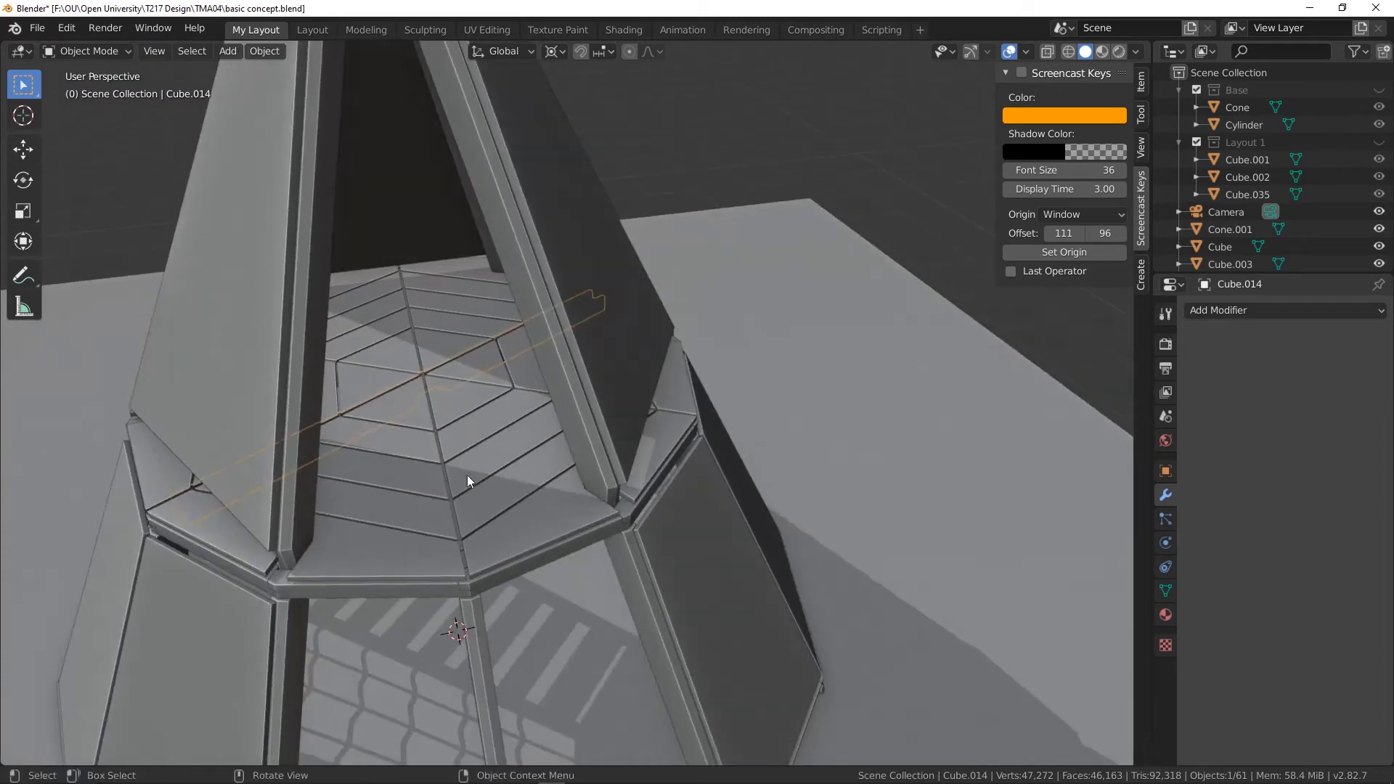
middle_drag(467, 475, 439, 468)
mouse_move(435, 404)
middle_down()
mouse_move(451, 394)
mouse_move(440, 352)
mouse_move(482, 463)
mouse_move(456, 405)
middle_up()
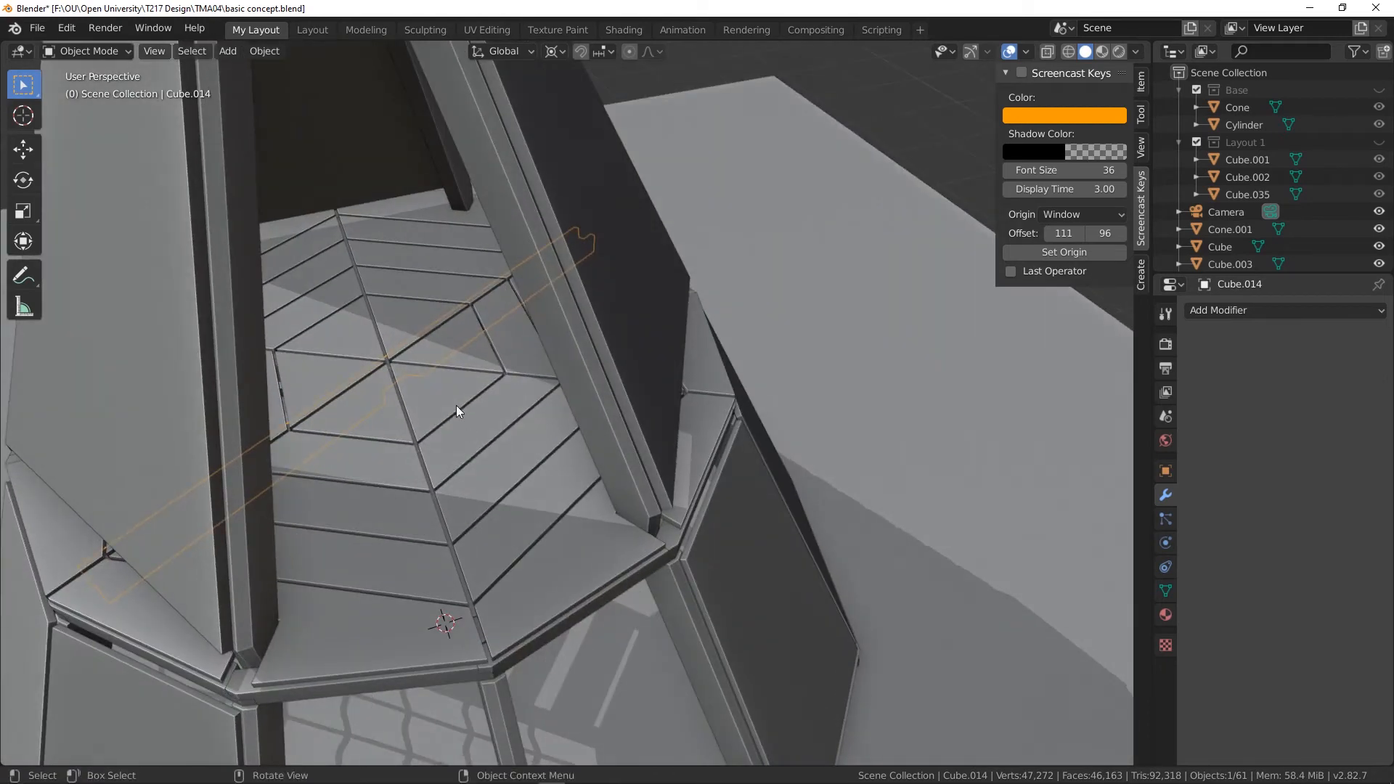
- Isolate one triangular decking section in Local View and examine its plank gaps and the notch in its outer edge
click(443, 386)
key(KP_Divide)
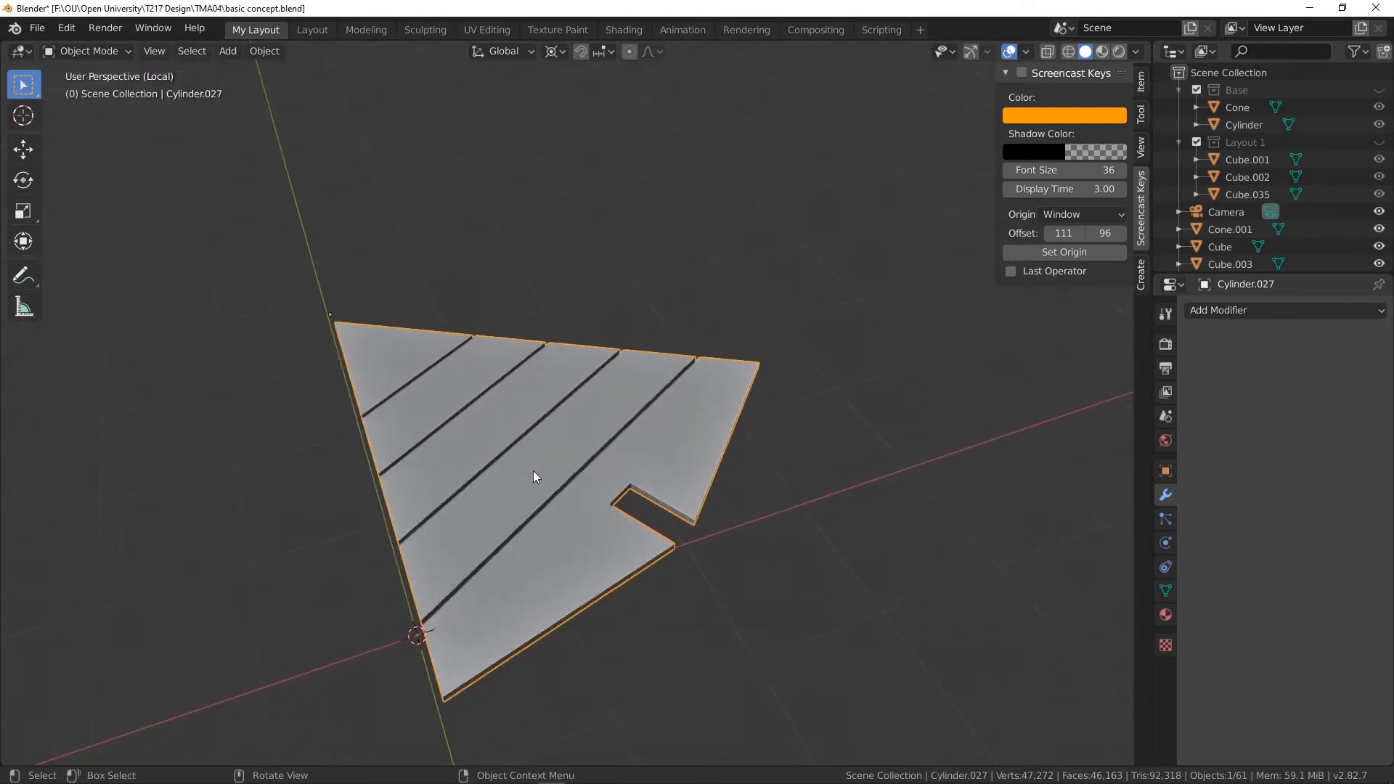
middle_drag(534, 477, 311, 446)
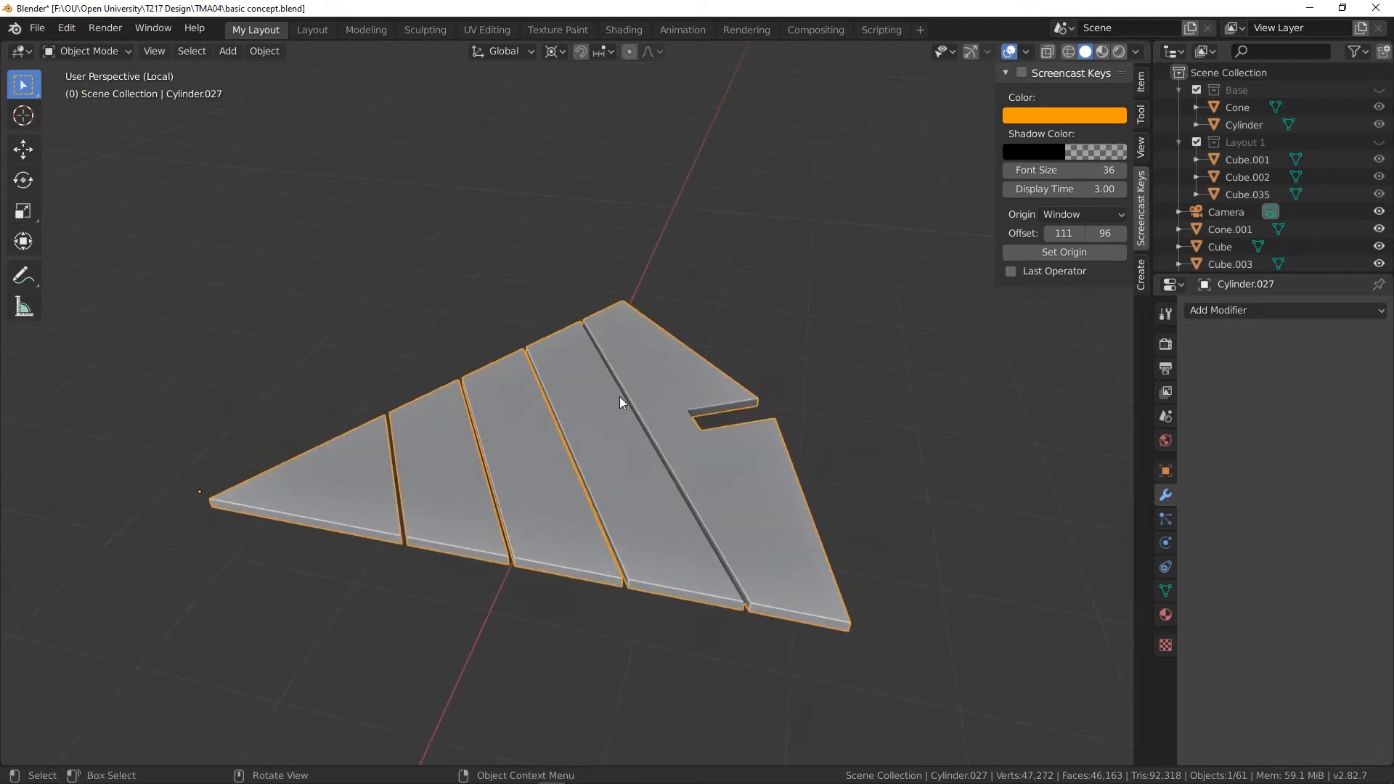
middle_drag(621, 401, 700, 380)
middle_drag(677, 440, 652, 482)
scroll(550, 430, up, 2)
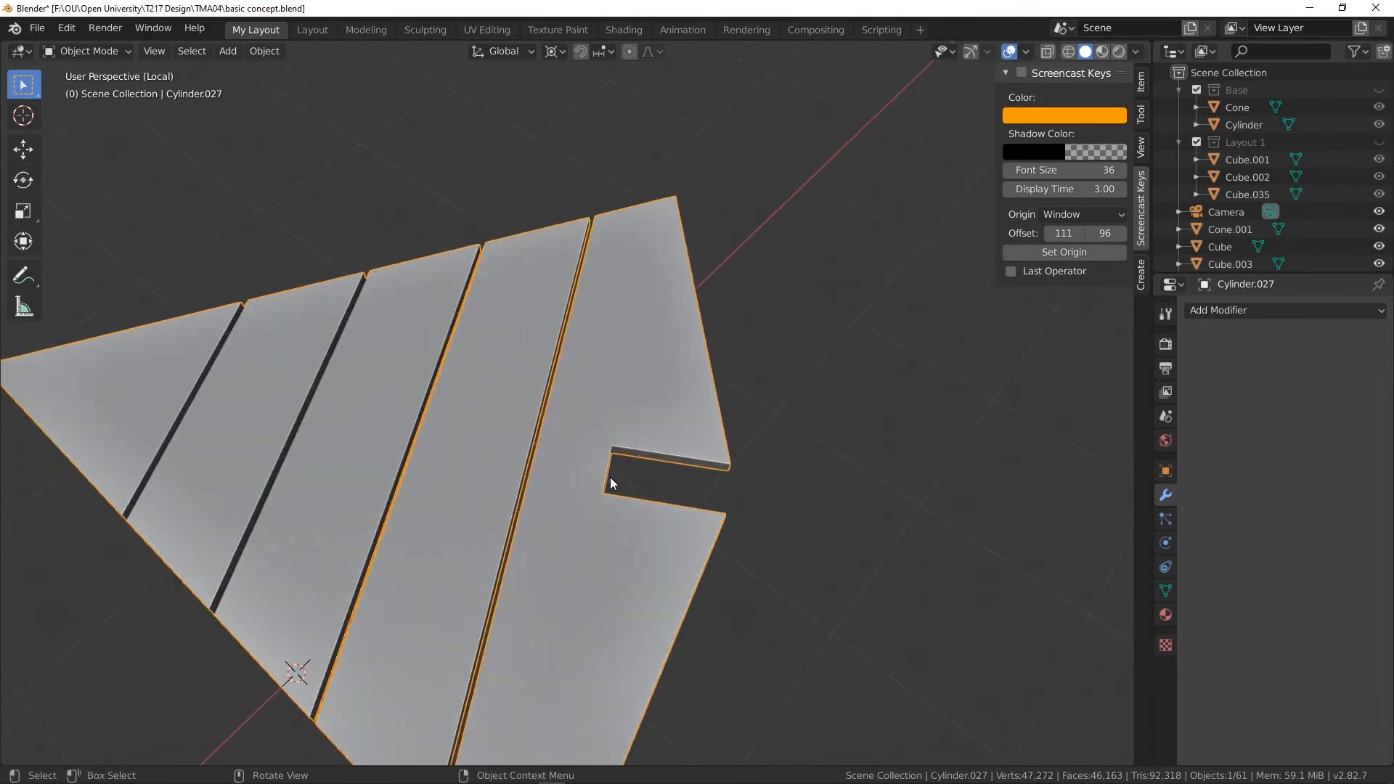
- Return to the full tower and examine the decking section's fit around the post from above and below the platform
key(KP_Divide)
middle_drag(714, 540, 639, 545)
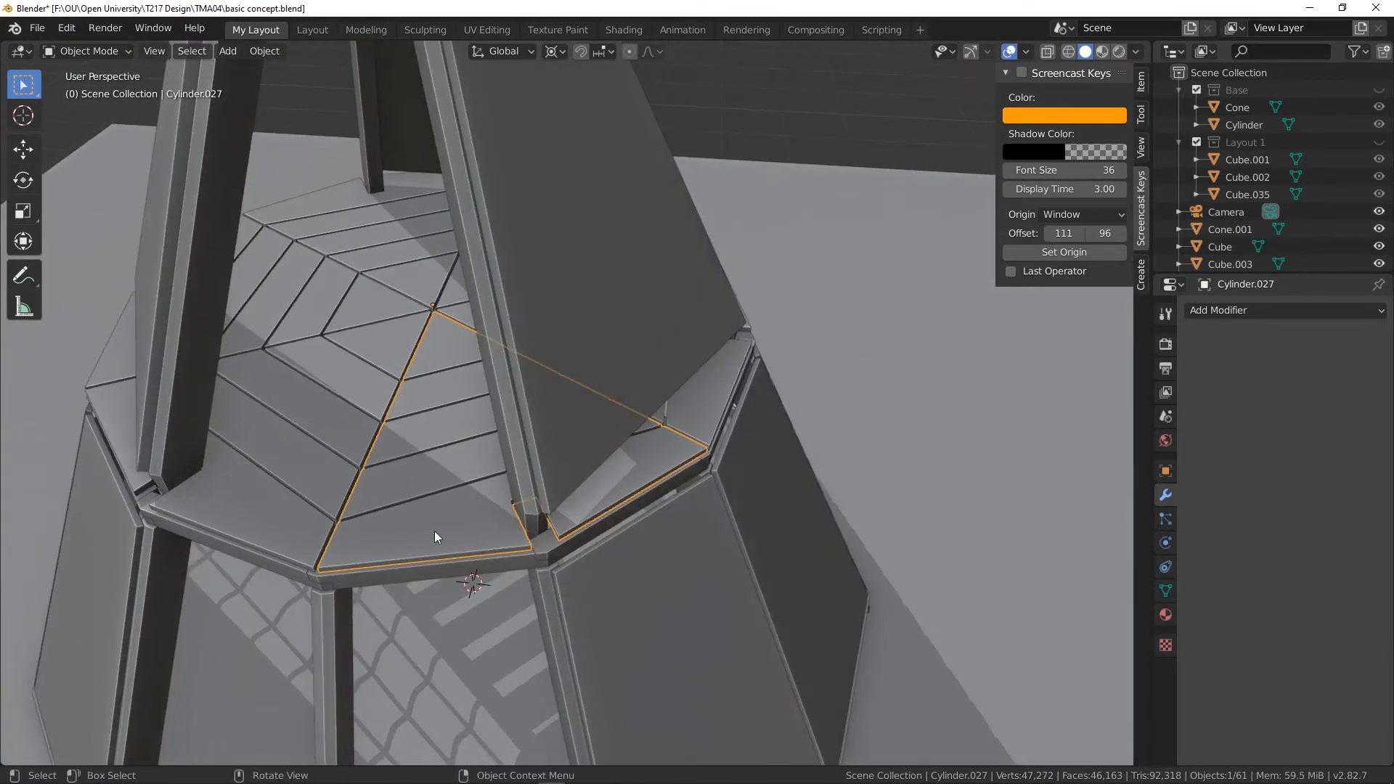
scroll(537, 591, up, 3)
middle_drag(537, 591, 647, 517)
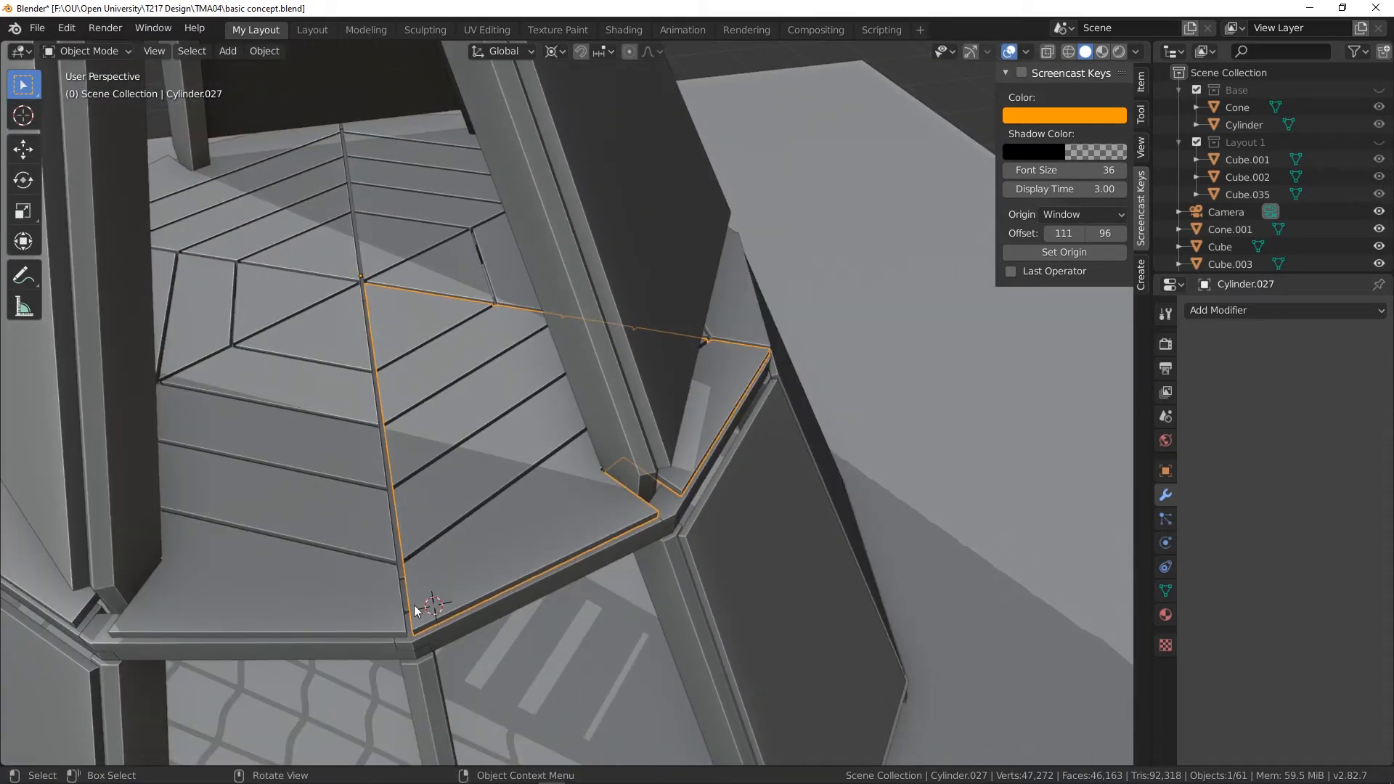
middle_drag(715, 457, 740, 342)
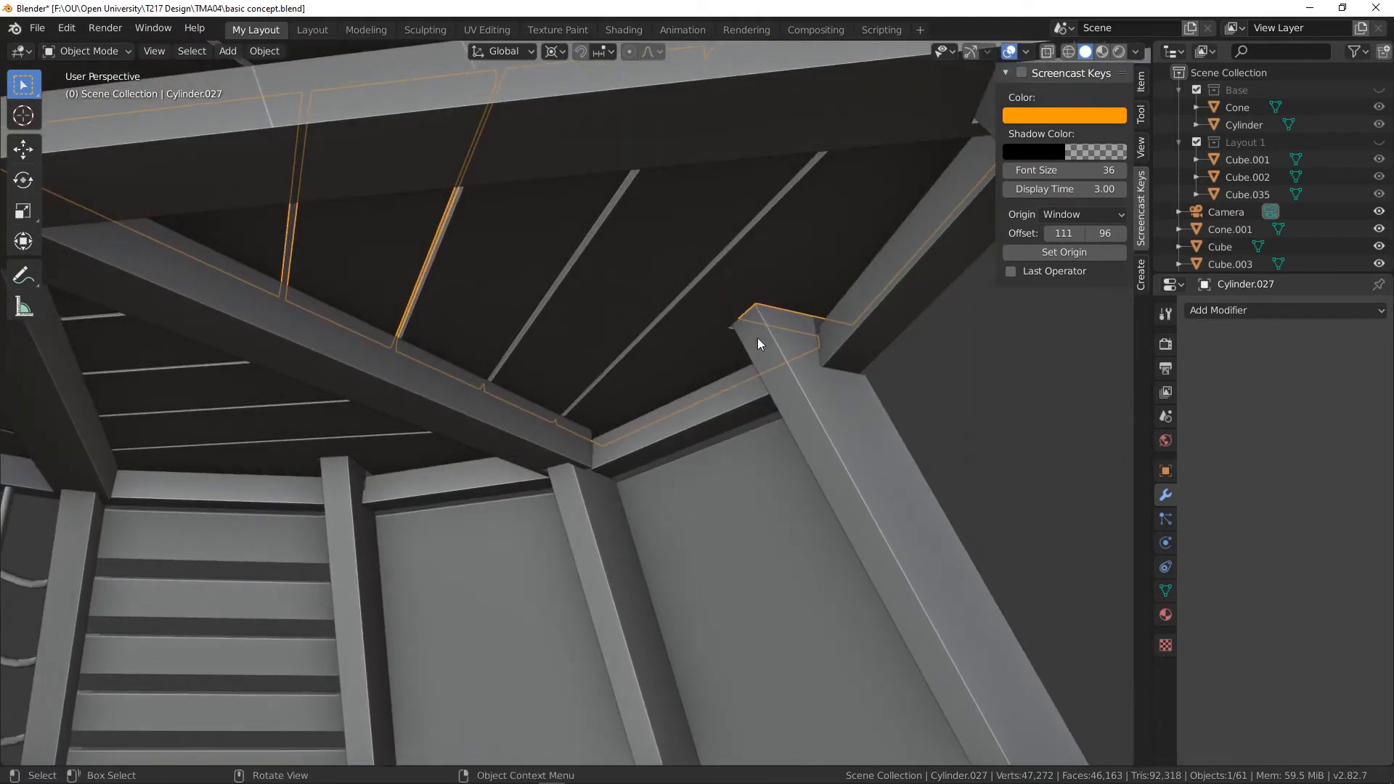
middle_drag(717, 319, 658, 508)
- Examine the tower's lower sides, selecting the slatted climbing panel and the solid panel beside the rope net
scroll(568, 482, down, 2)
middle_drag(491, 448, 566, 557)
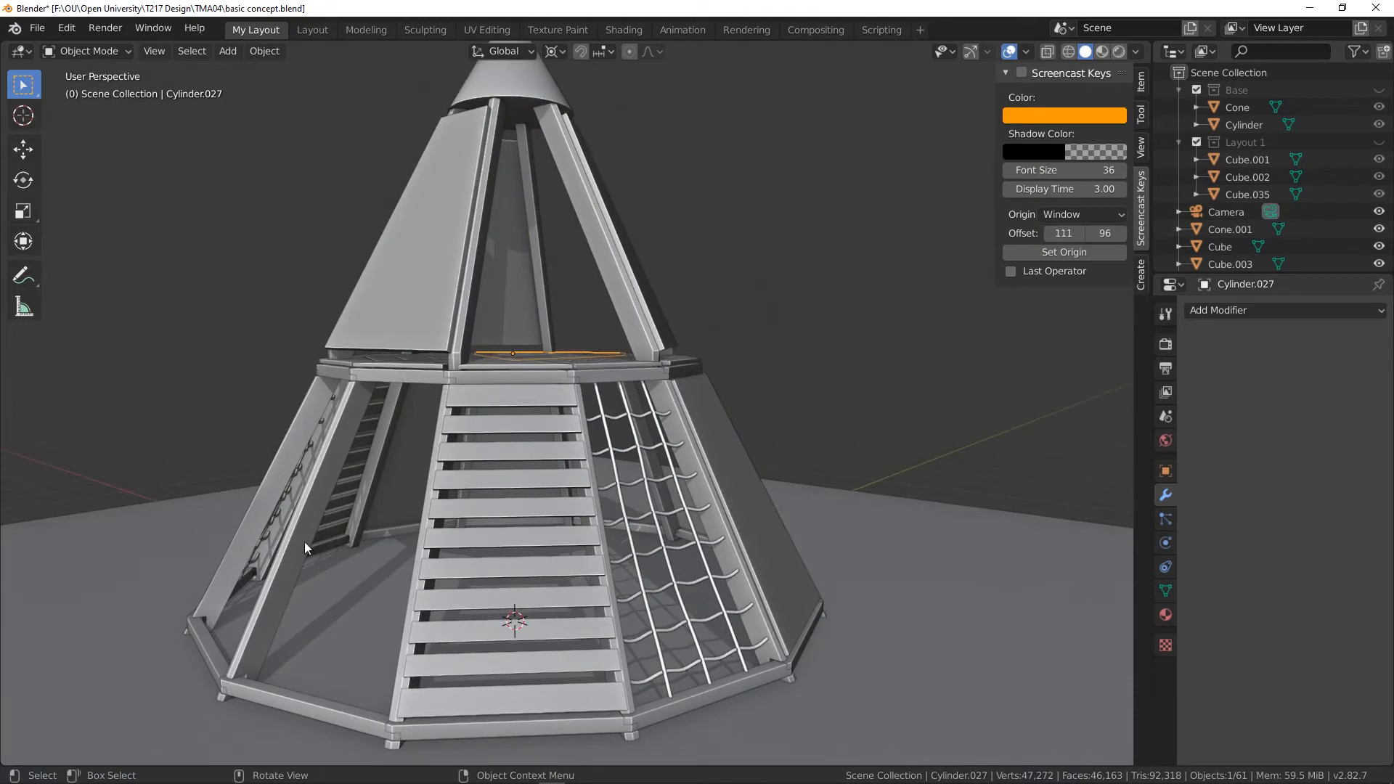
middle_drag(464, 674, 546, 604)
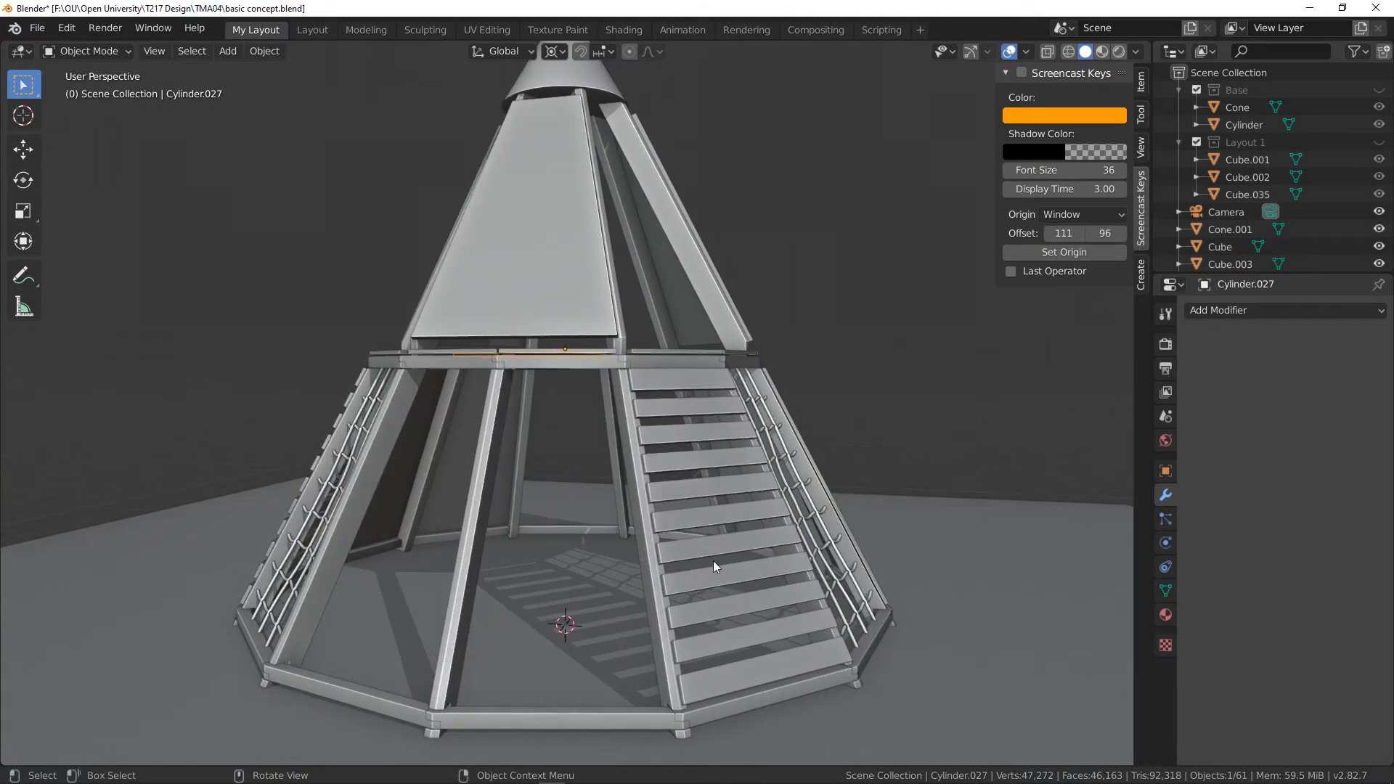
middle_drag(713, 560, 726, 631)
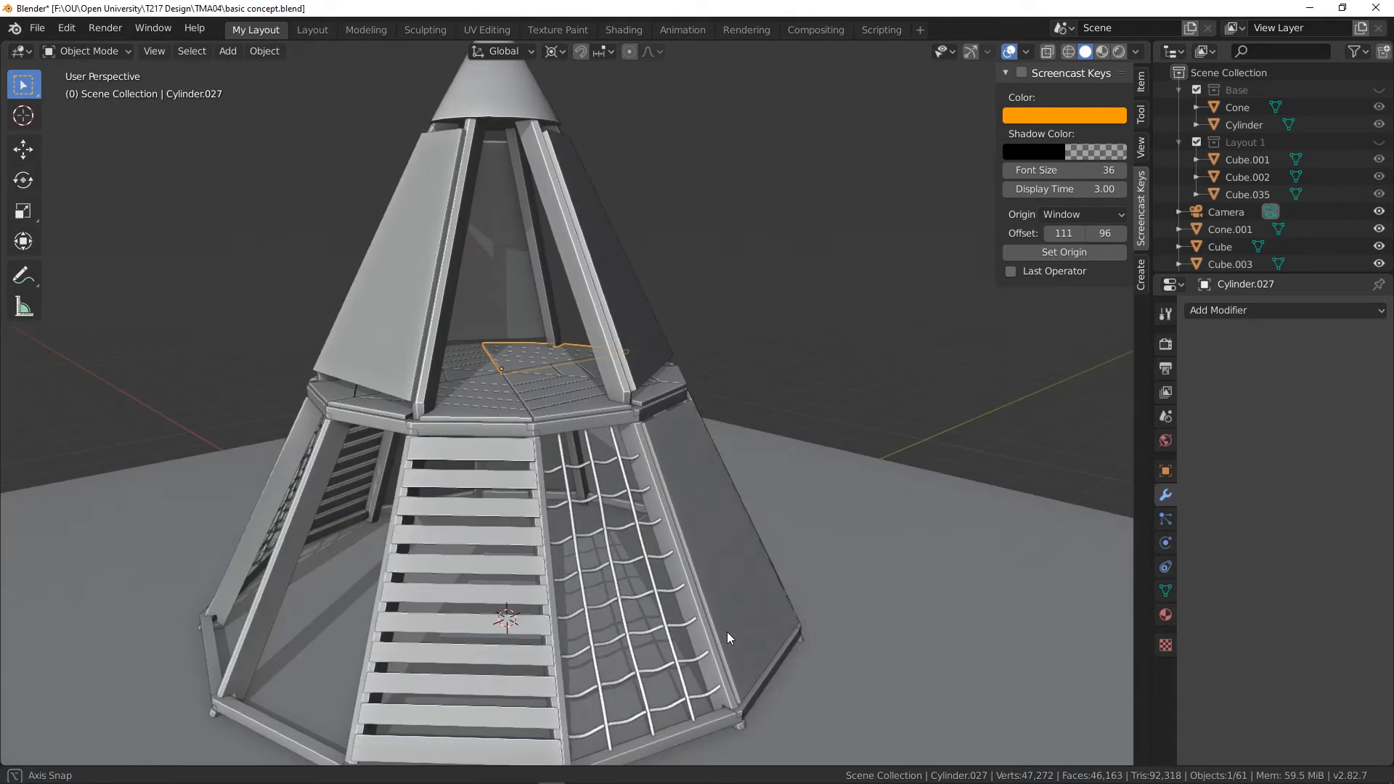
click(533, 381)
click(463, 459)
middle_drag(463, 455, 734, 572)
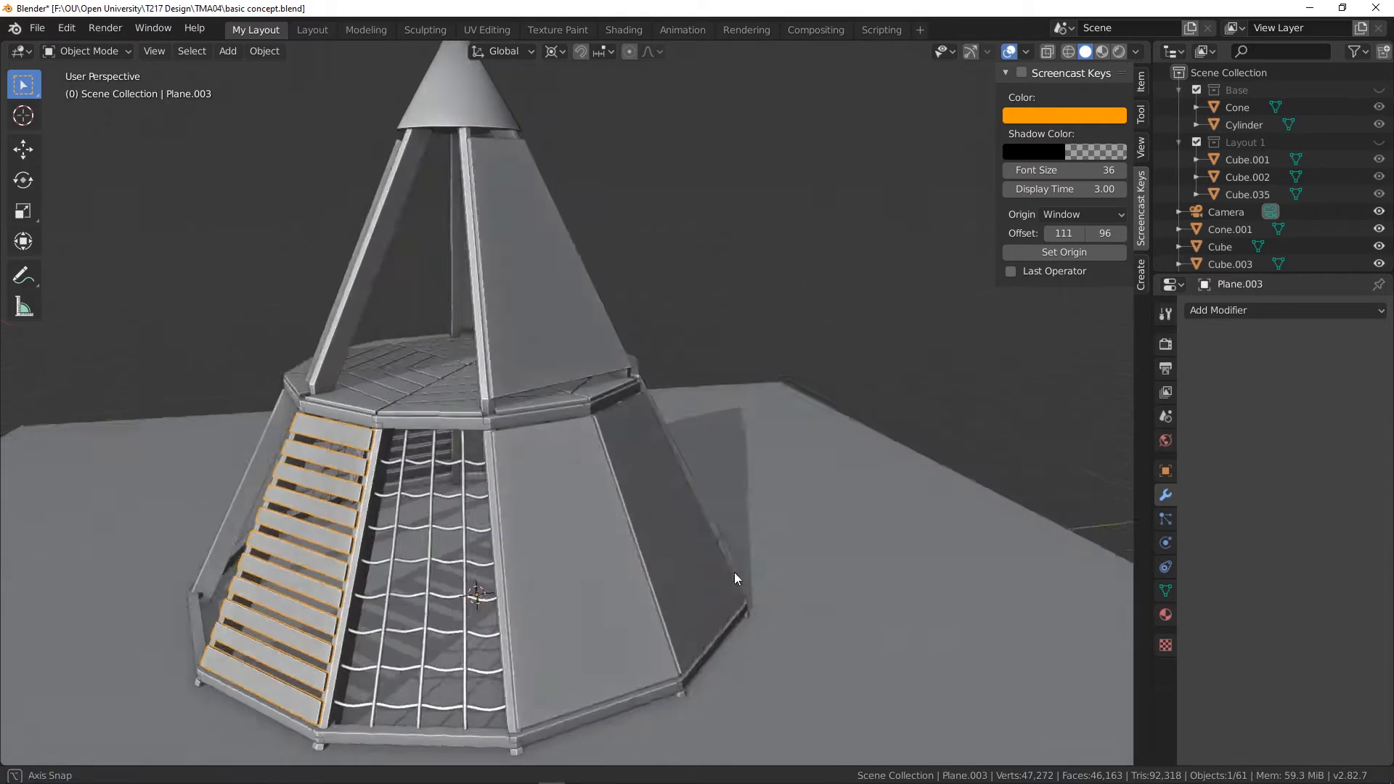
click(494, 482)
middle_drag(494, 482, 719, 558)
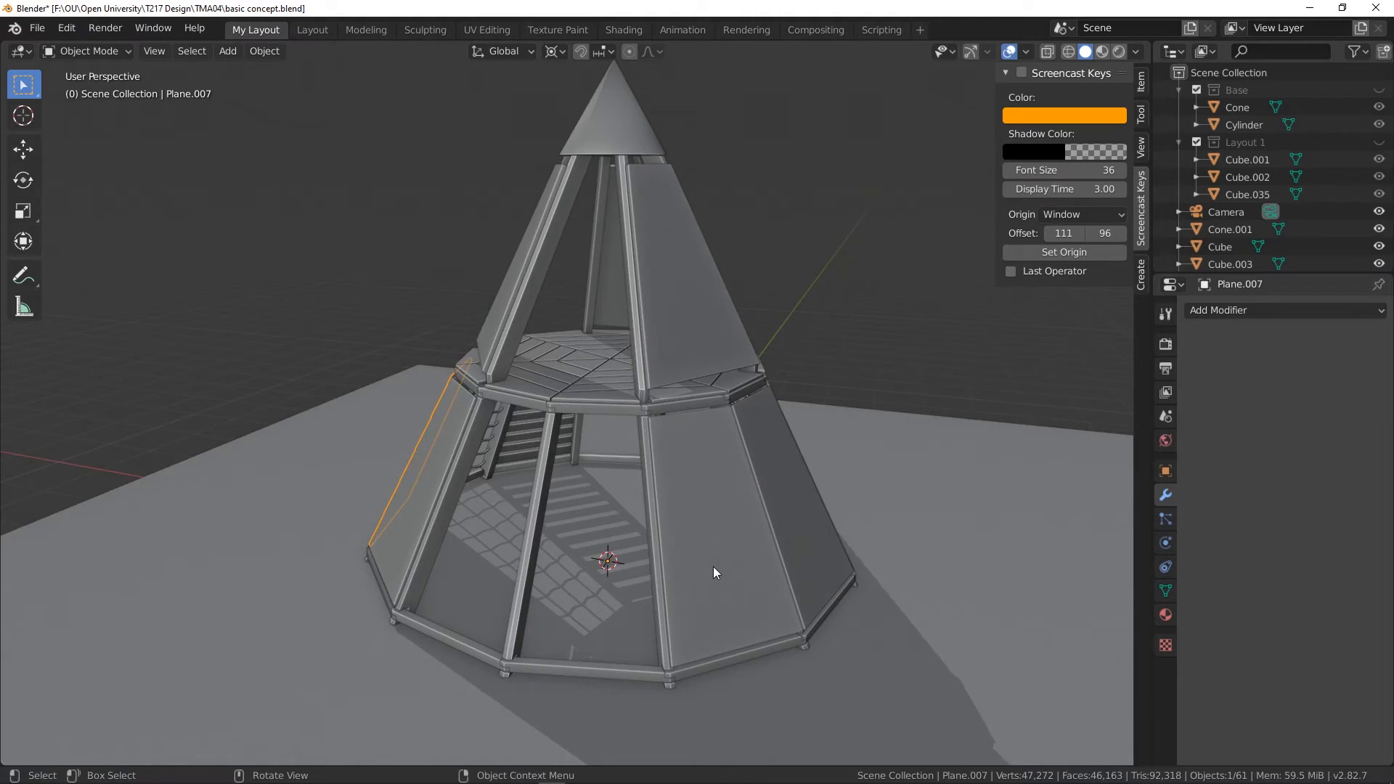
- Examine the open entrance bays, solid panels and rope net around the lower level from several sides
middle_drag(712, 566, 600, 538)
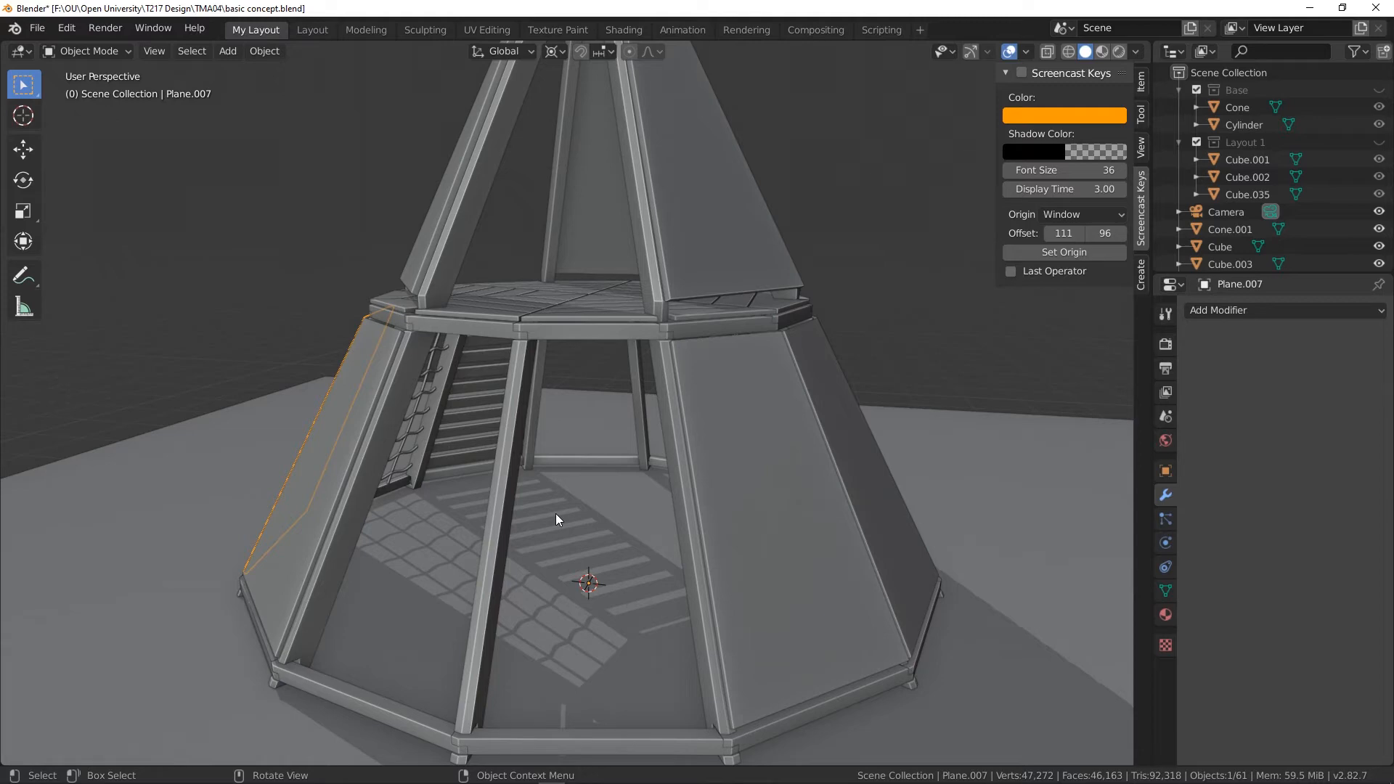
middle_drag(555, 518, 662, 560)
scroll(367, 554, down, 3)
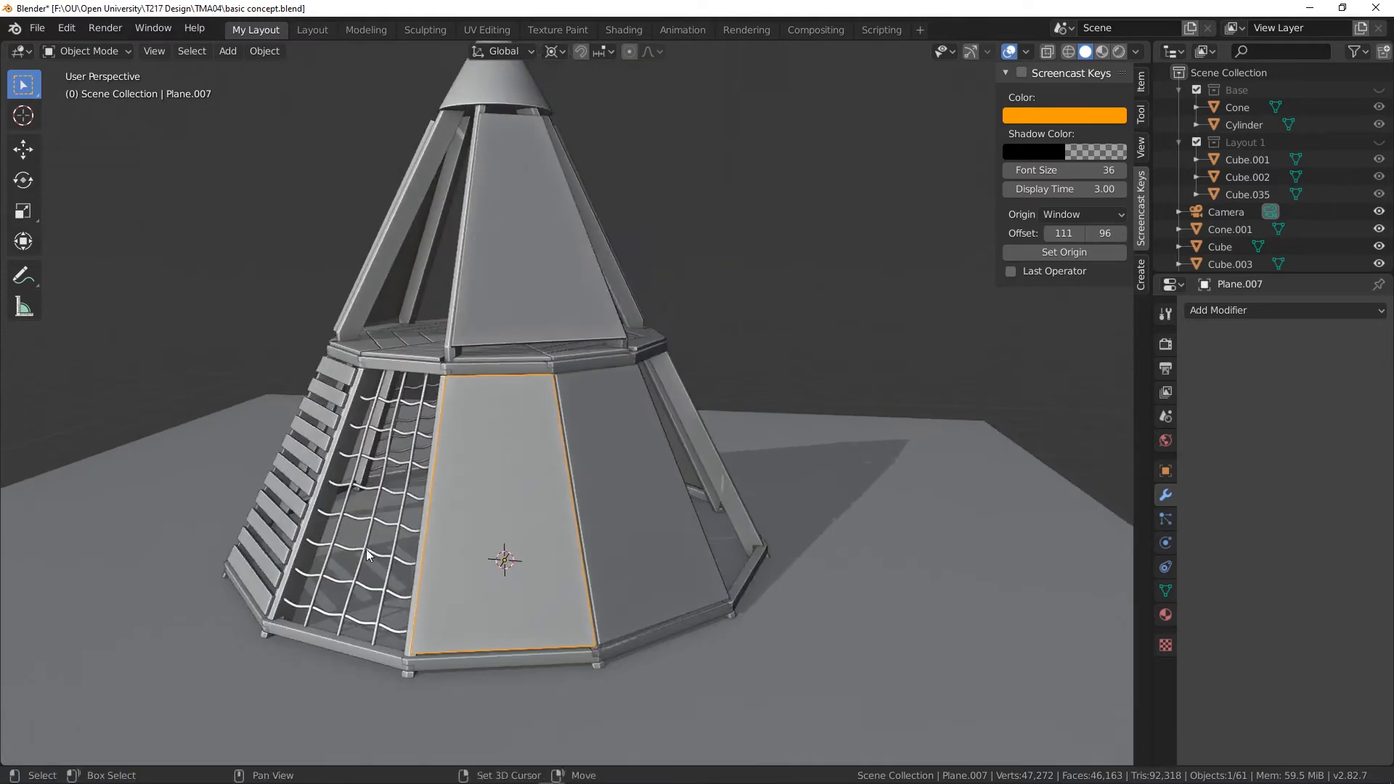
middle_drag(365, 549, 541, 501)
scroll(565, 443, down, 3)
middle_drag(385, 471, 488, 498)
scroll(420, 464, up, 5)
- Examine the conical roof cap and the tops of the upper posts and panels beneath it
middle_drag(532, 608, 508, 386)
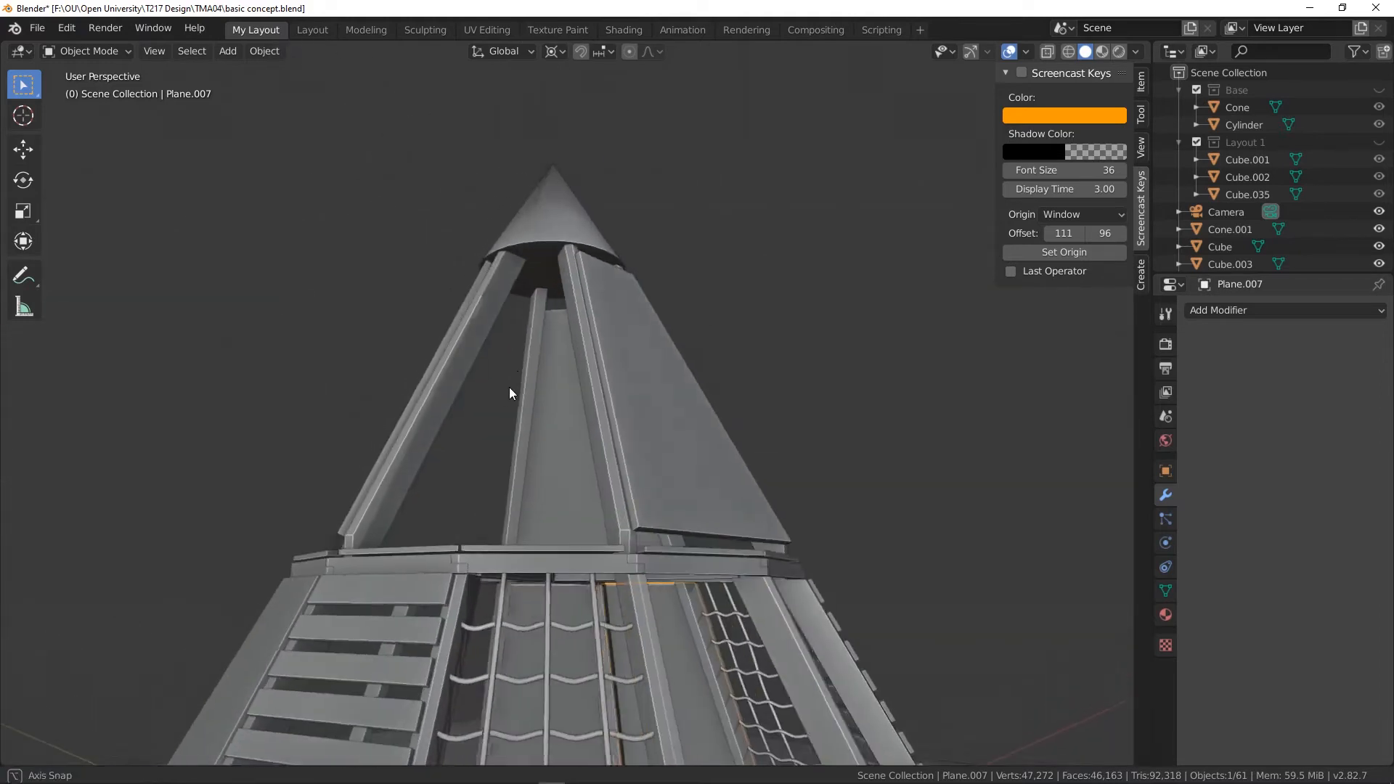
scroll(556, 232, up, 3)
shift+middle_drag(604, 203, 509, 353)
scroll(523, 343, up, 1)
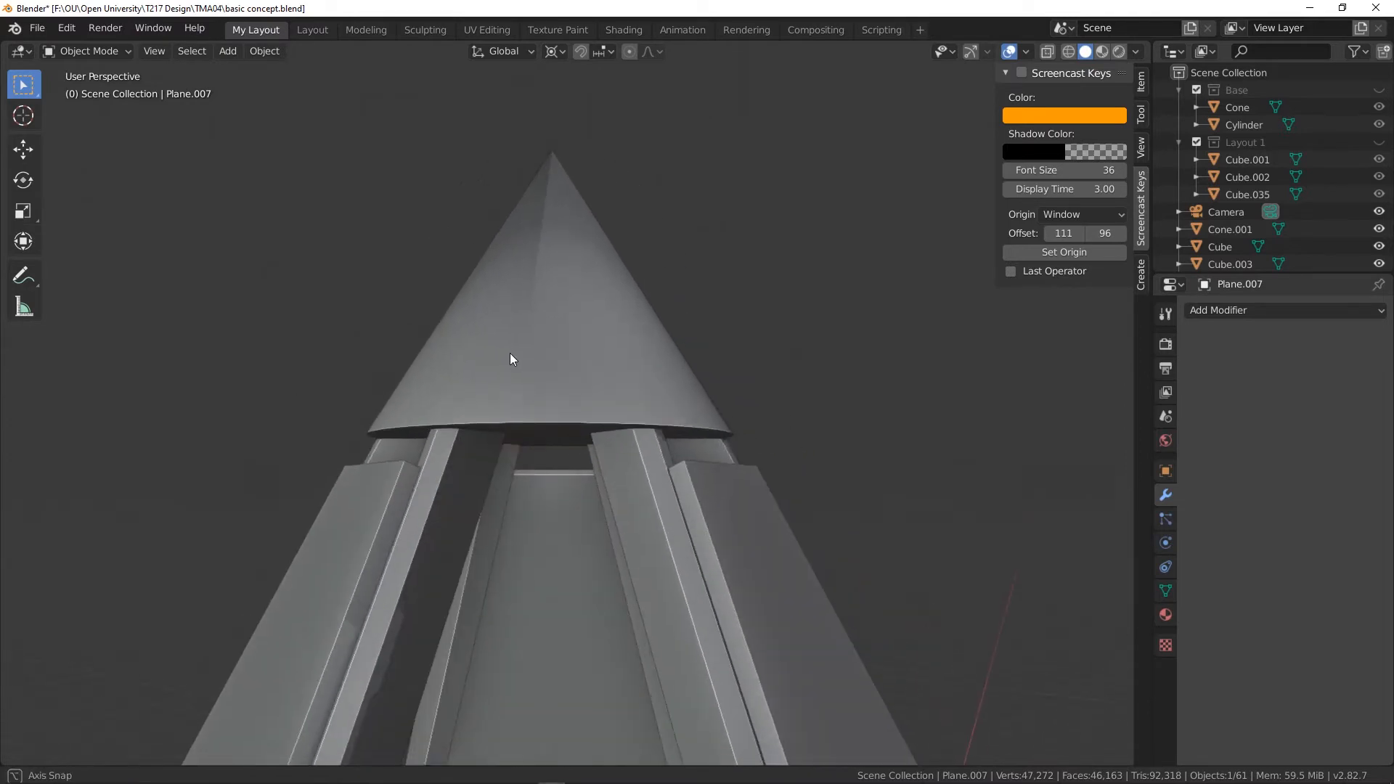
scroll(510, 353, down, 1)
middle_drag(598, 389, 576, 385)
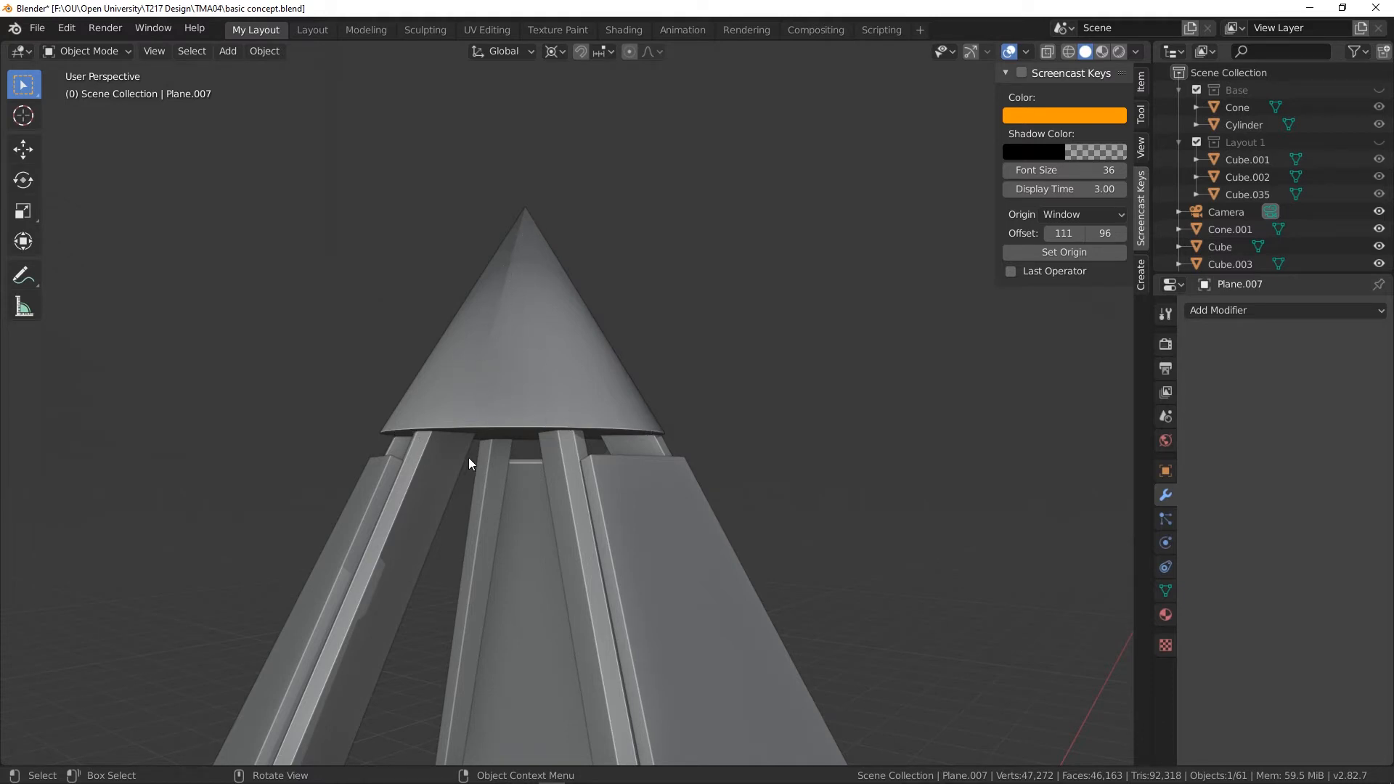
middle_drag(628, 425, 528, 520)
scroll(529, 520, down, 3)
shift+middle_drag(545, 397, 560, 328)
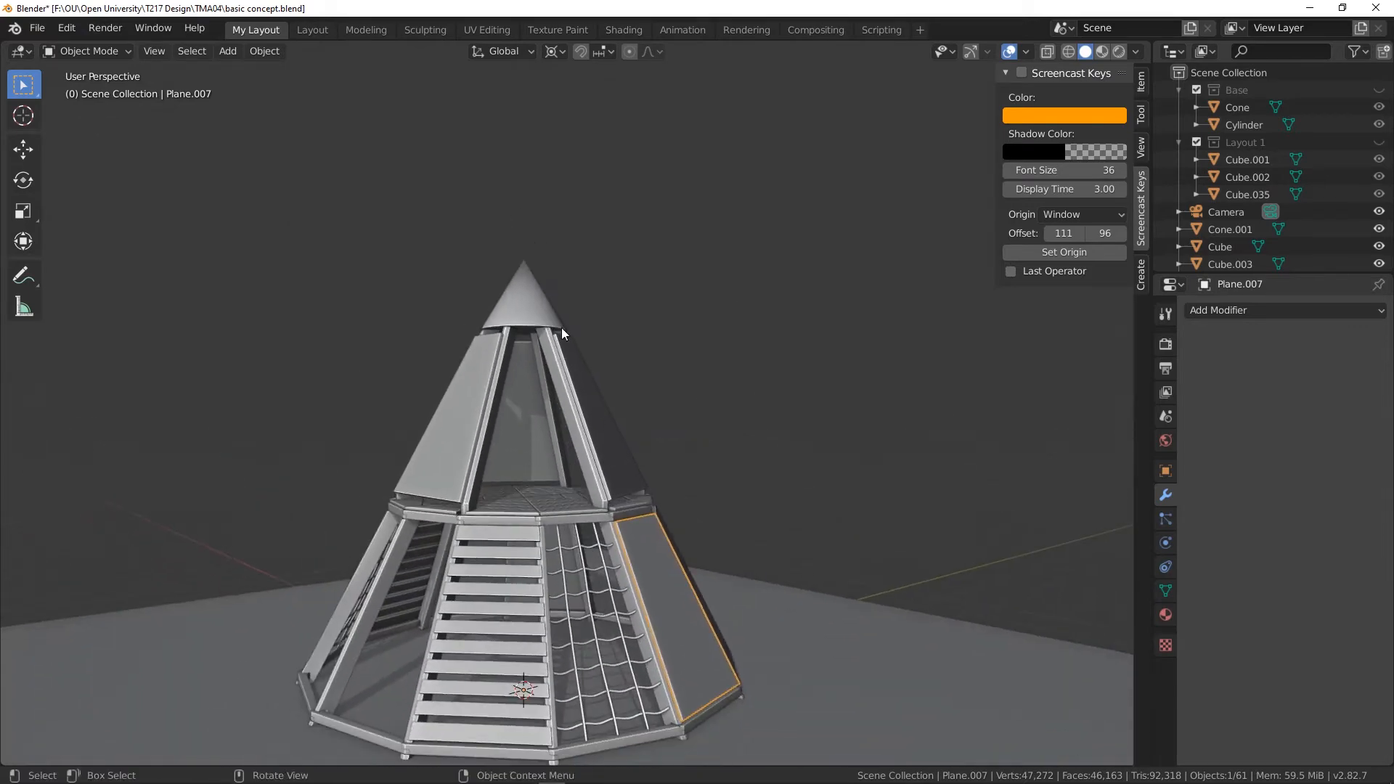
- Review the complete tower from all around, including the open lower bays, the platform and the upper panels
middle_drag(642, 434, 637, 458)
middle_drag(511, 536, 604, 486)
scroll(608, 574, up, 3)
scroll(551, 494, down, 2)
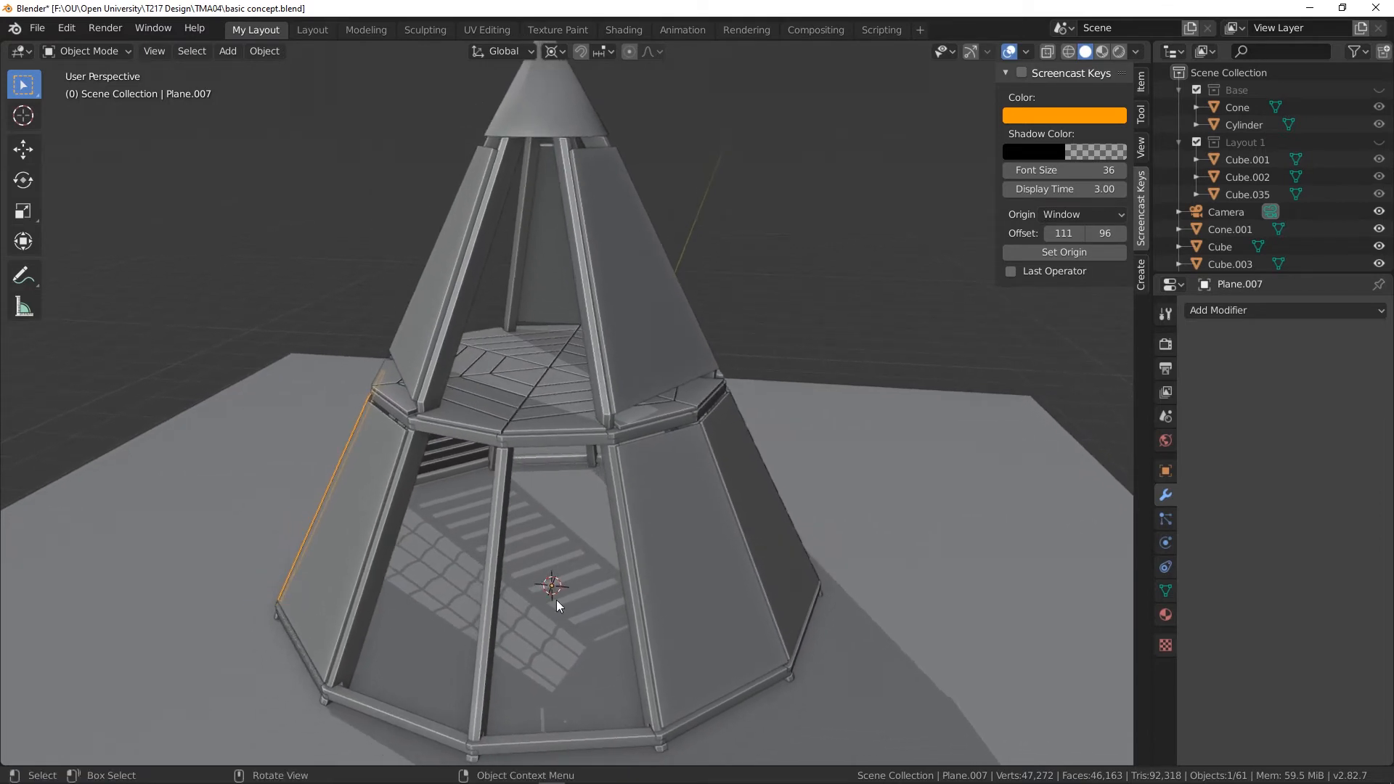
middle_drag(513, 651, 553, 601)
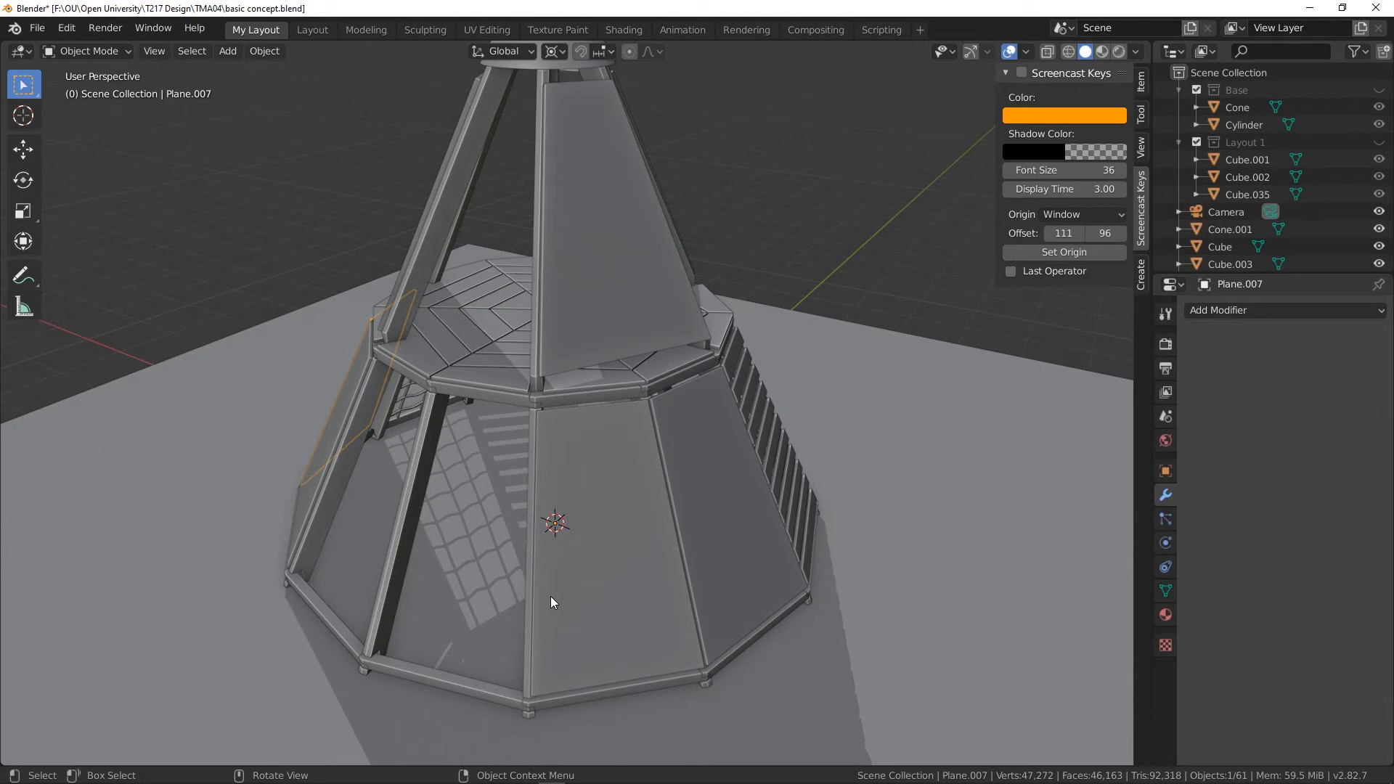
middle_drag(560, 586, 594, 590)
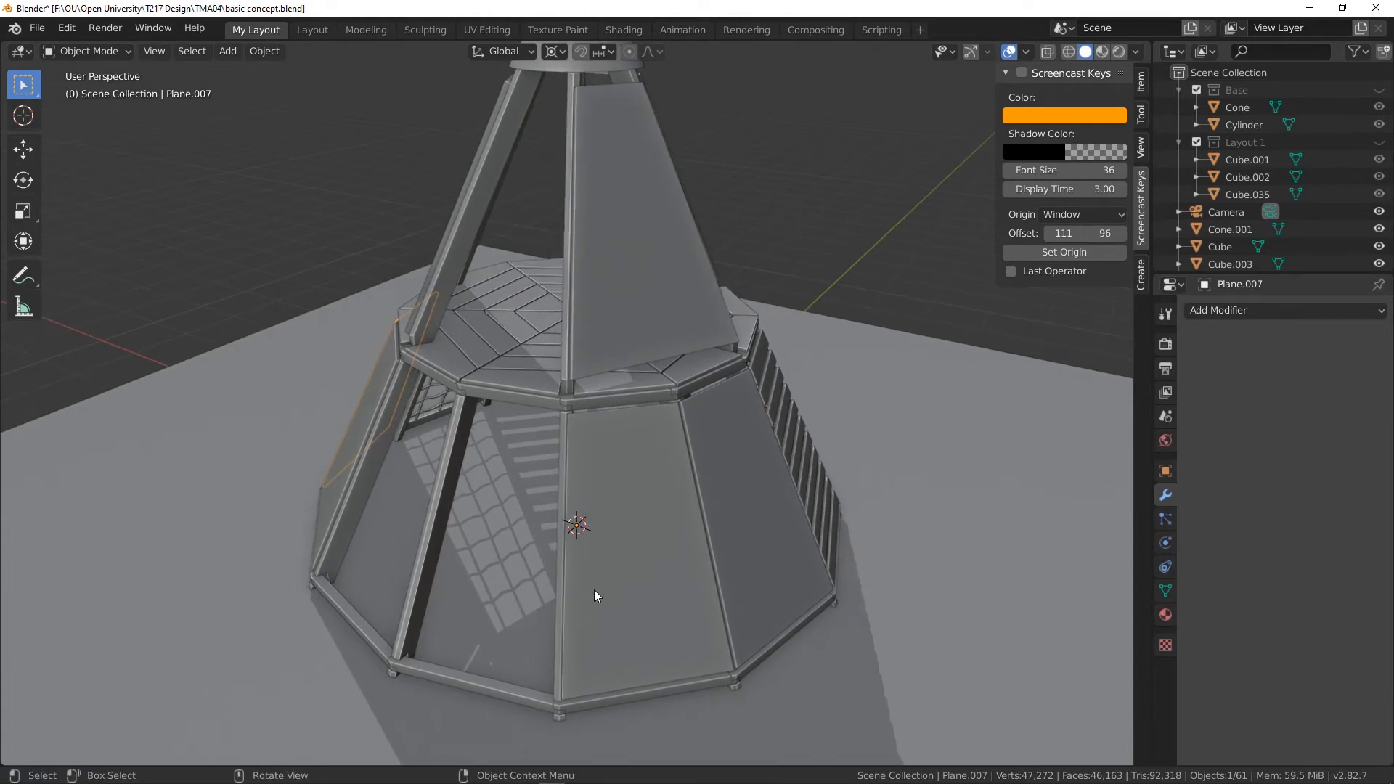
mouse_move(594, 590)
middle_down()
mouse_move(630, 575)
mouse_move(577, 626)
mouse_move(656, 622)
mouse_move(547, 627)
mouse_move(616, 603)
middle_up()
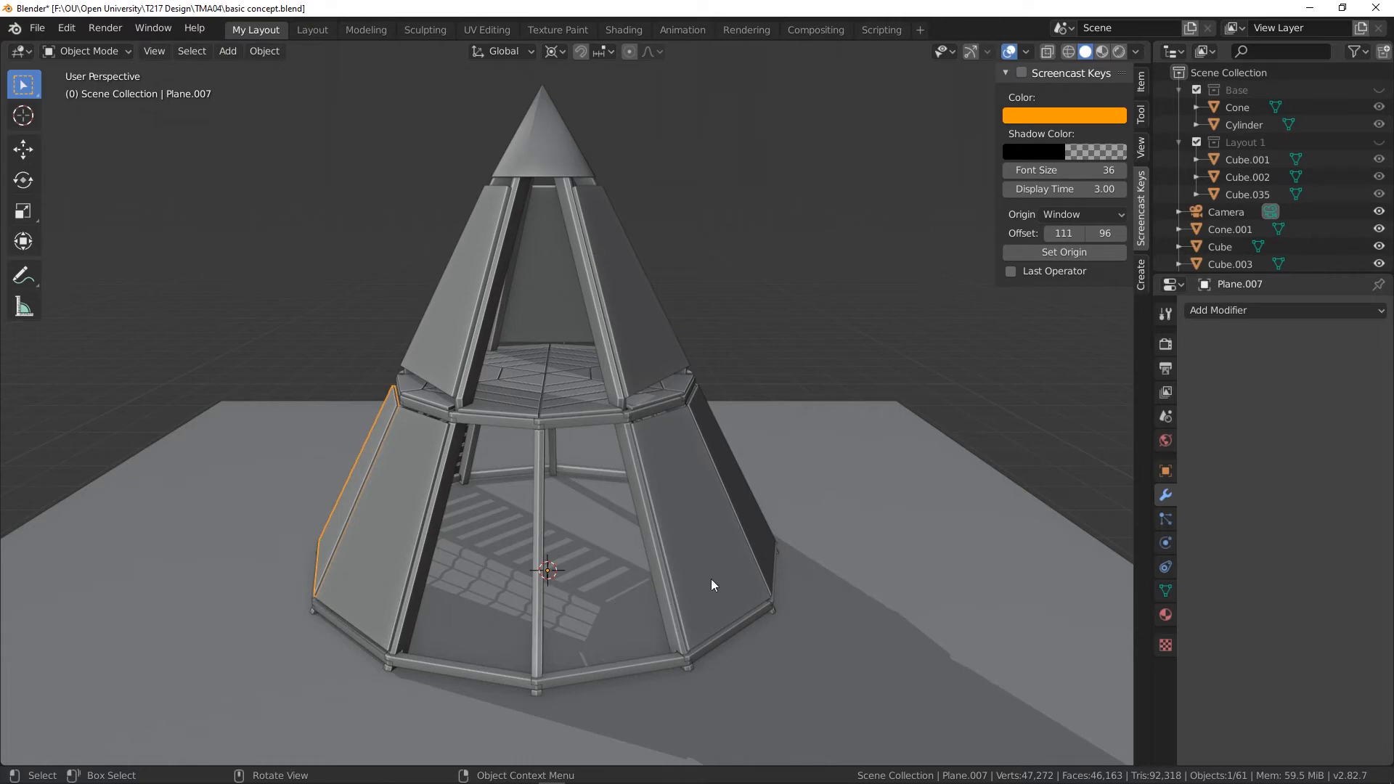
middle_drag(712, 585, 633, 601)
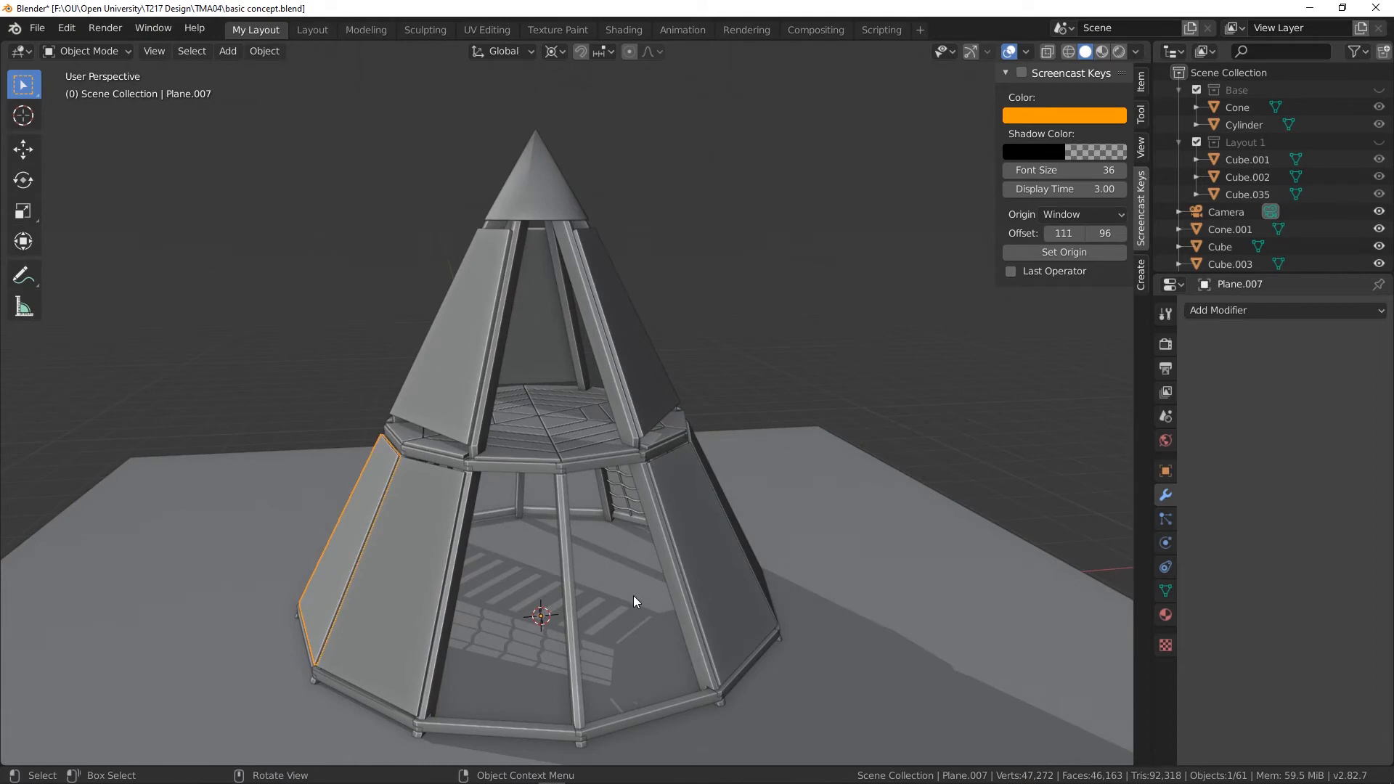
middle_drag(633, 595, 687, 560)
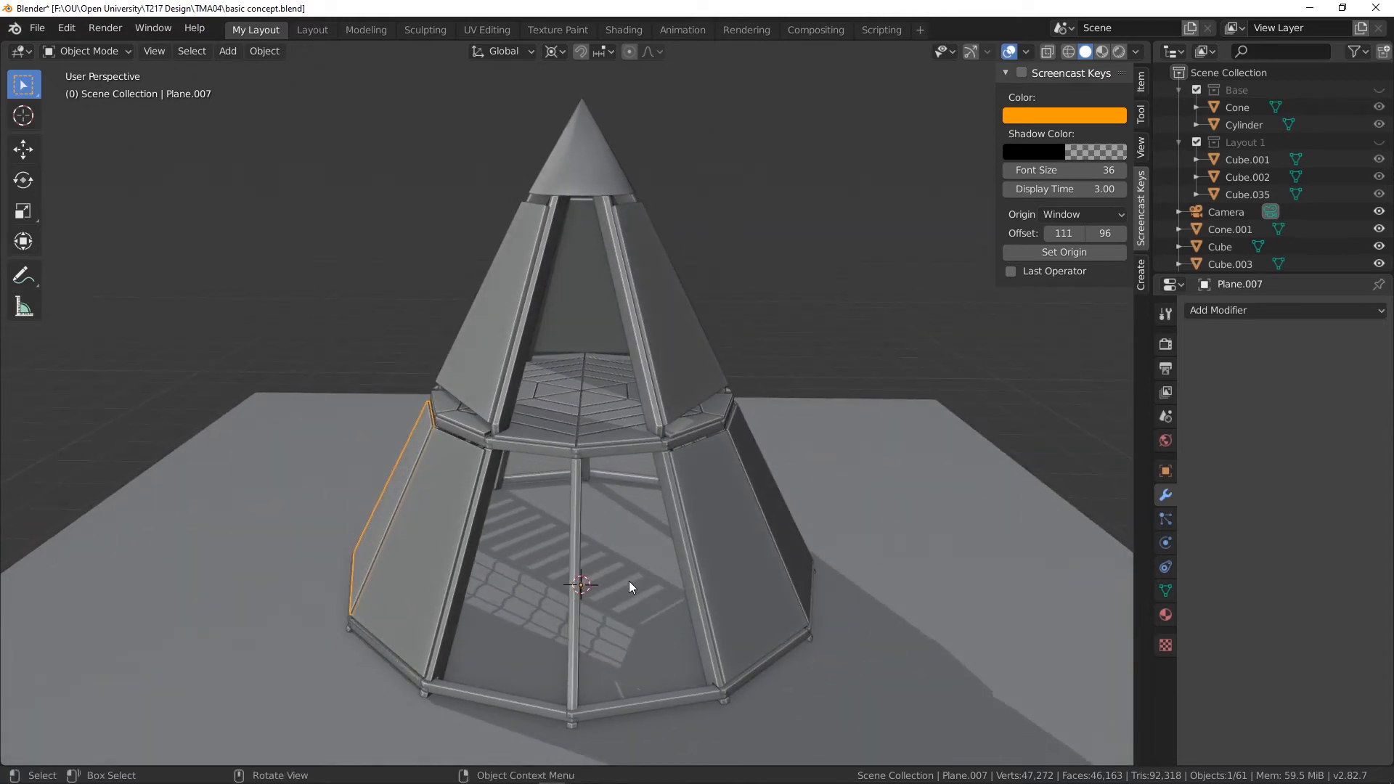
middle_drag(629, 580, 660, 581)
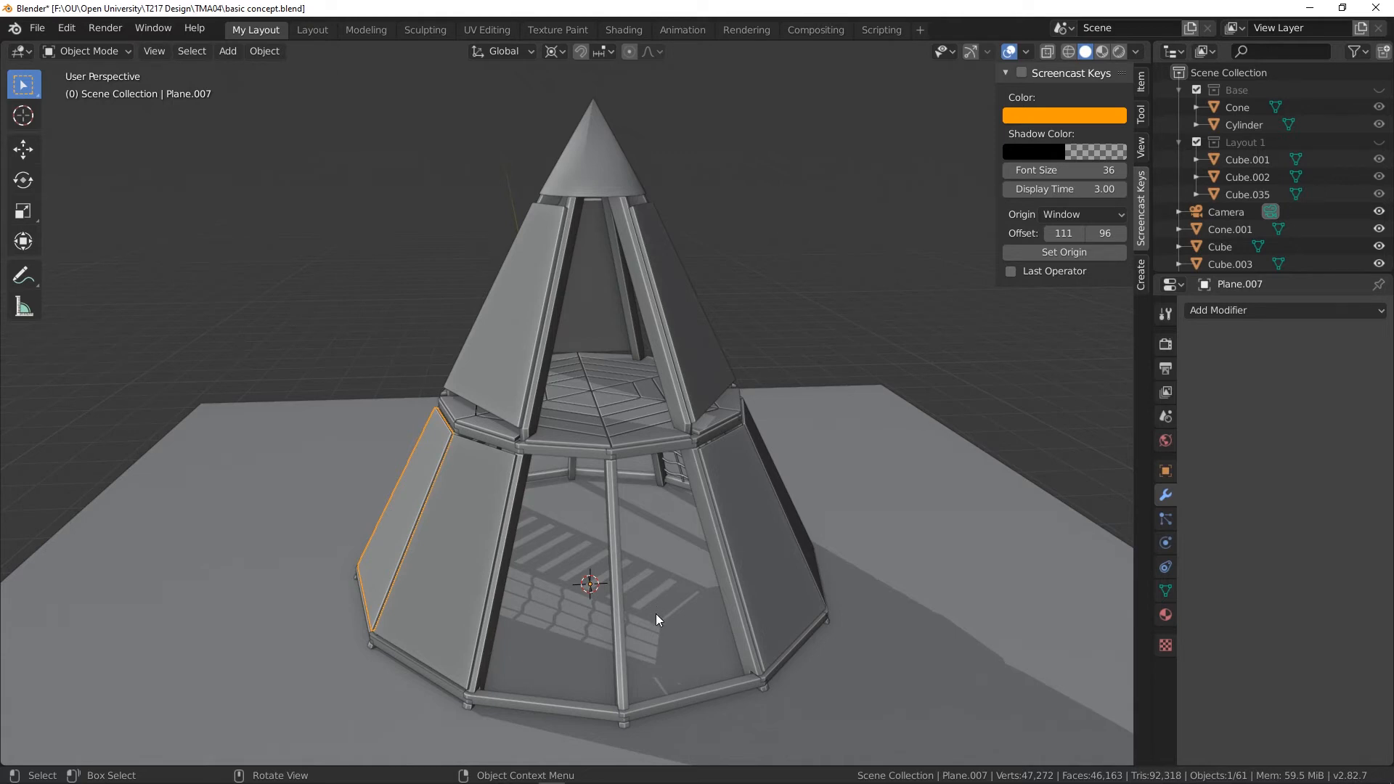
middle_drag(656, 613, 665, 376)
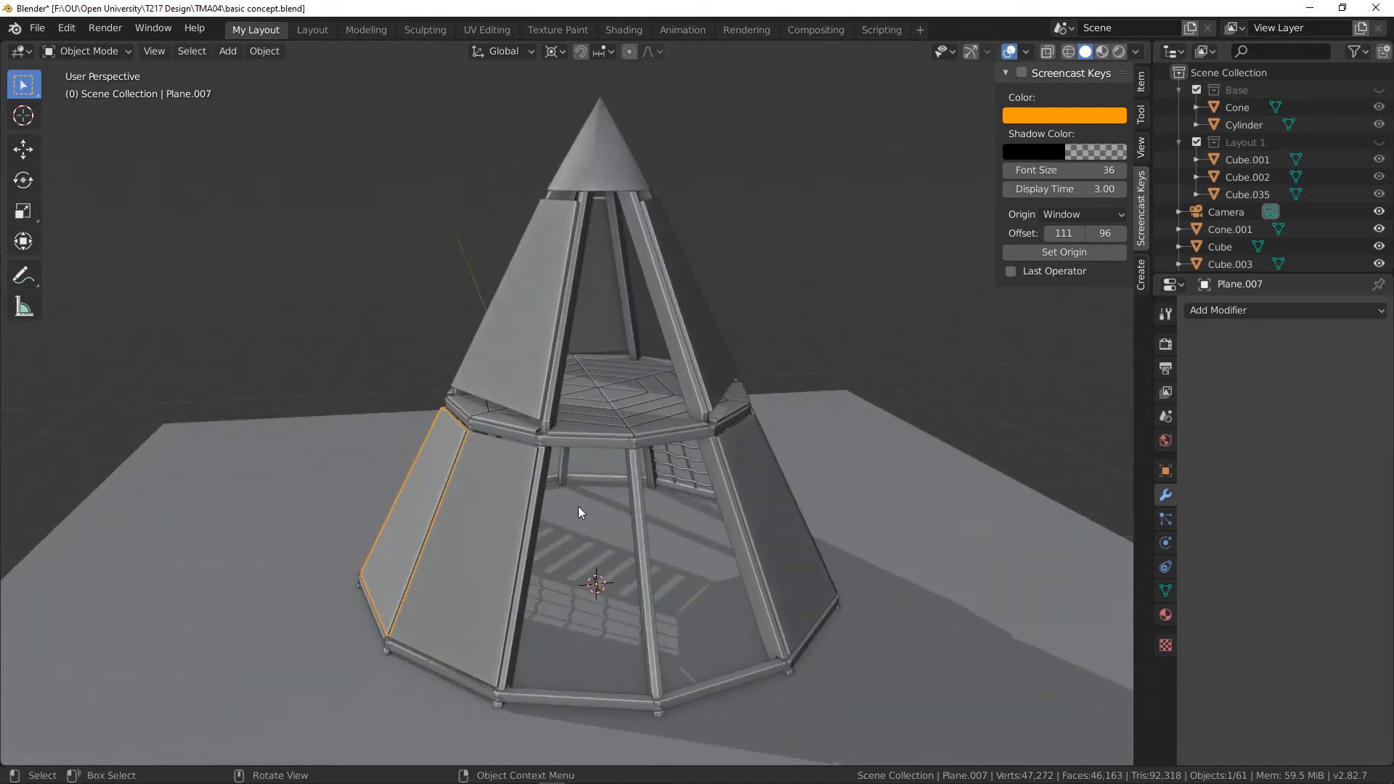
- Open FinalLayoutWireframe.blend from the TMA04 folder, discarding the changes to the basic concept file
click(36, 28)
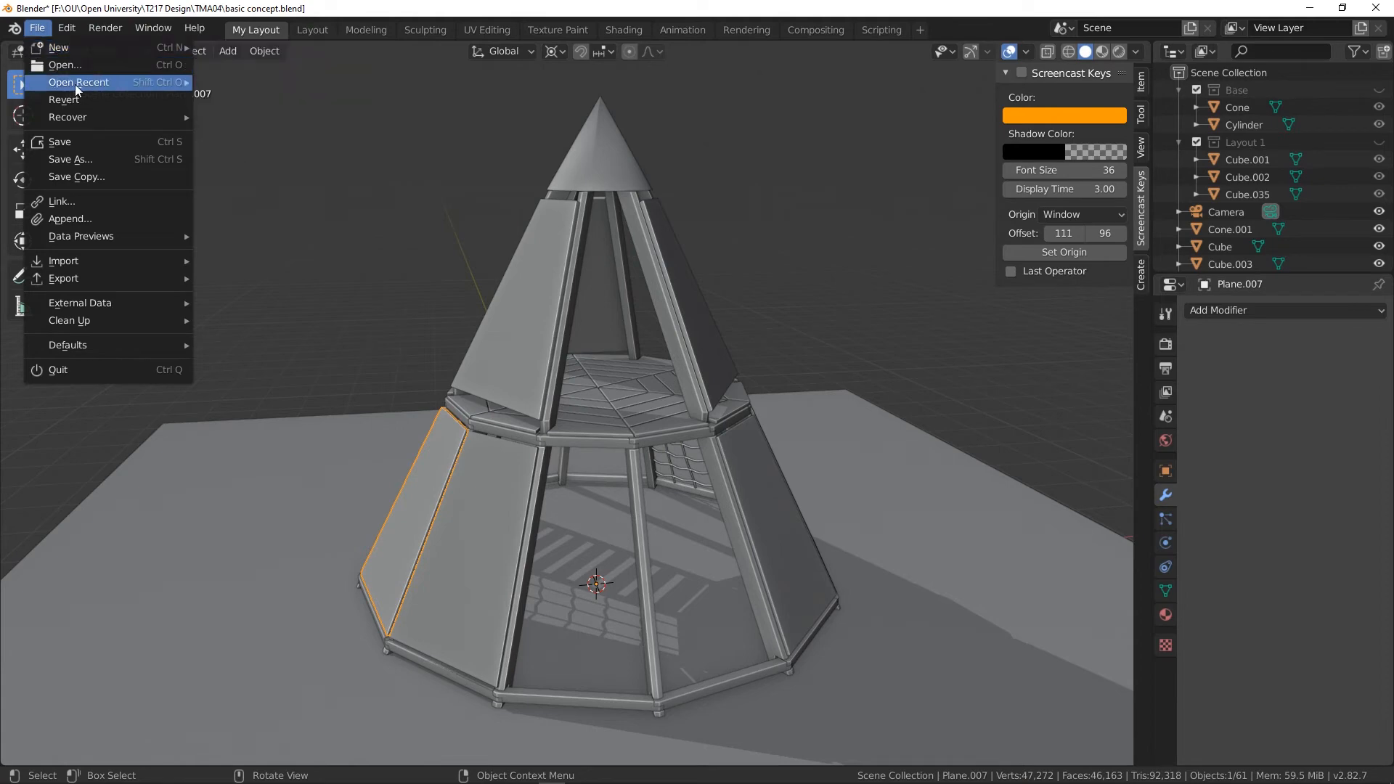
click(72, 64)
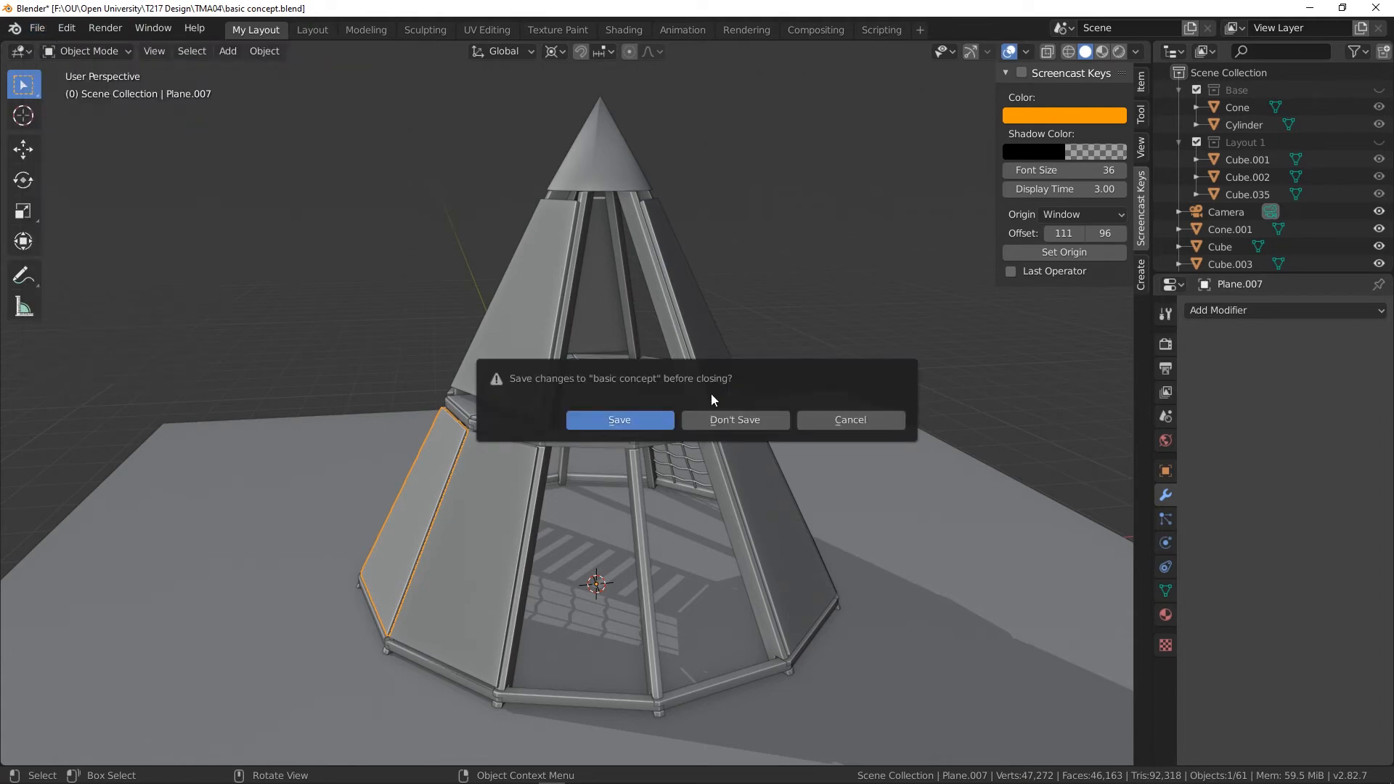
click(725, 421)
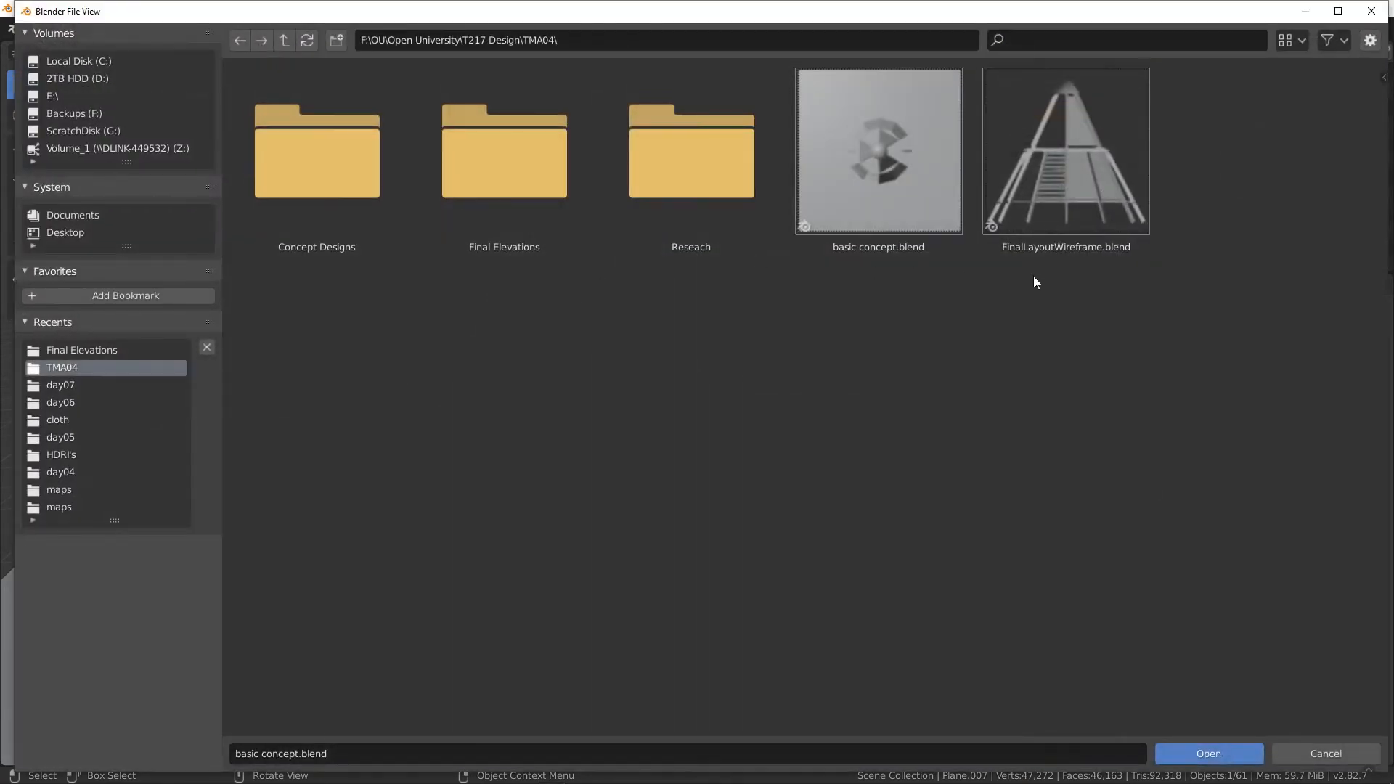
double_click(1034, 188)
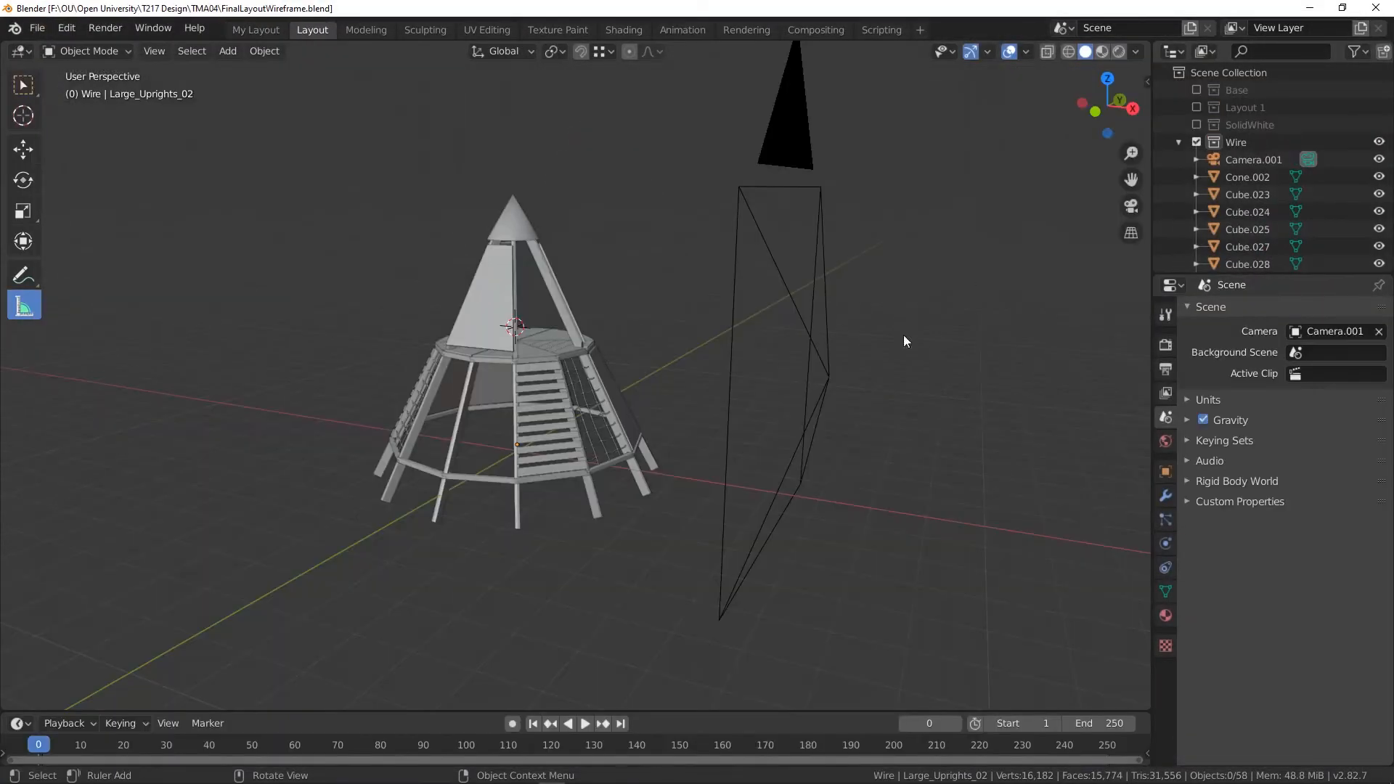
- Examine the wireframe layout's slatted climbing panel, rope net and platform up close, selecting part of the decking
middle_drag(686, 415, 594, 333)
scroll(520, 368, up, 3)
scroll(594, 333, up, 3)
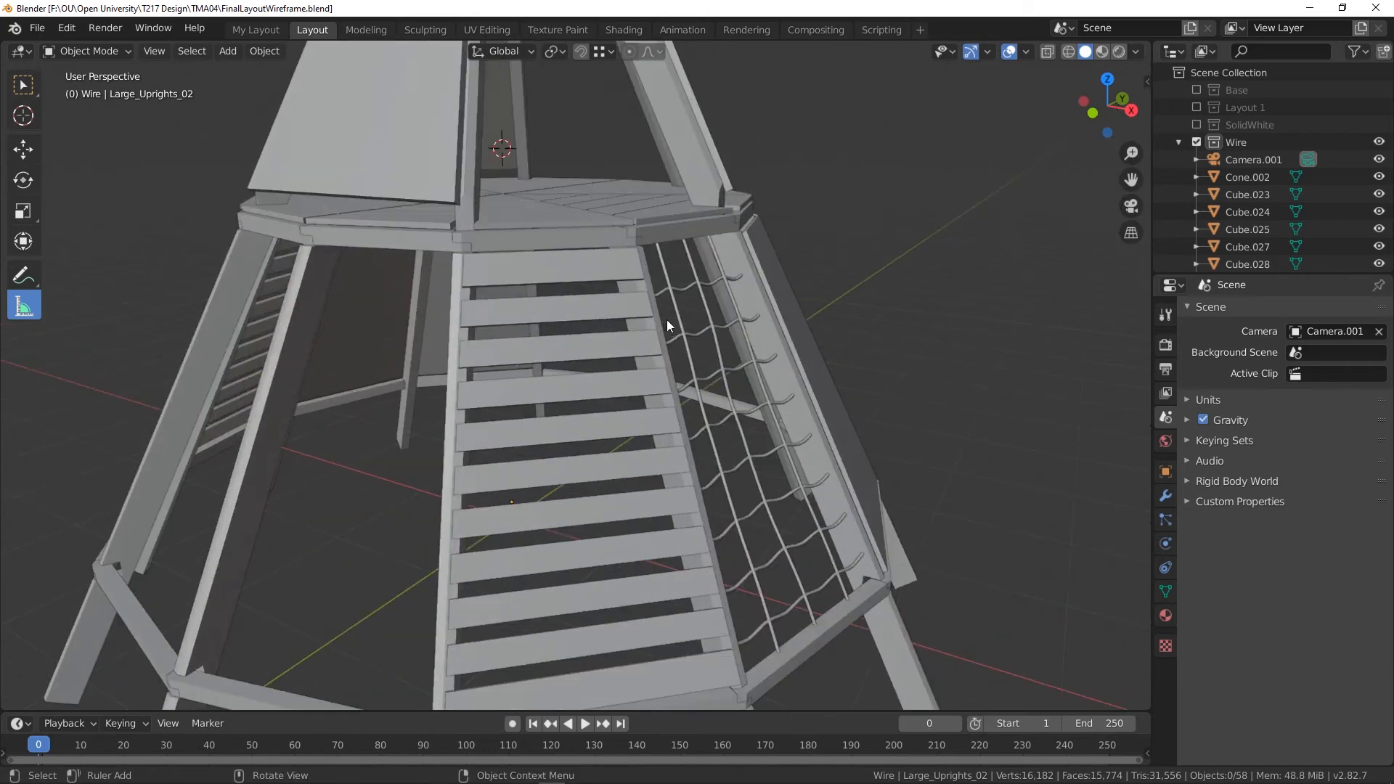
click(629, 229)
middle_drag(627, 206, 633, 219)
scroll(634, 219, down, 1)
click(634, 219)
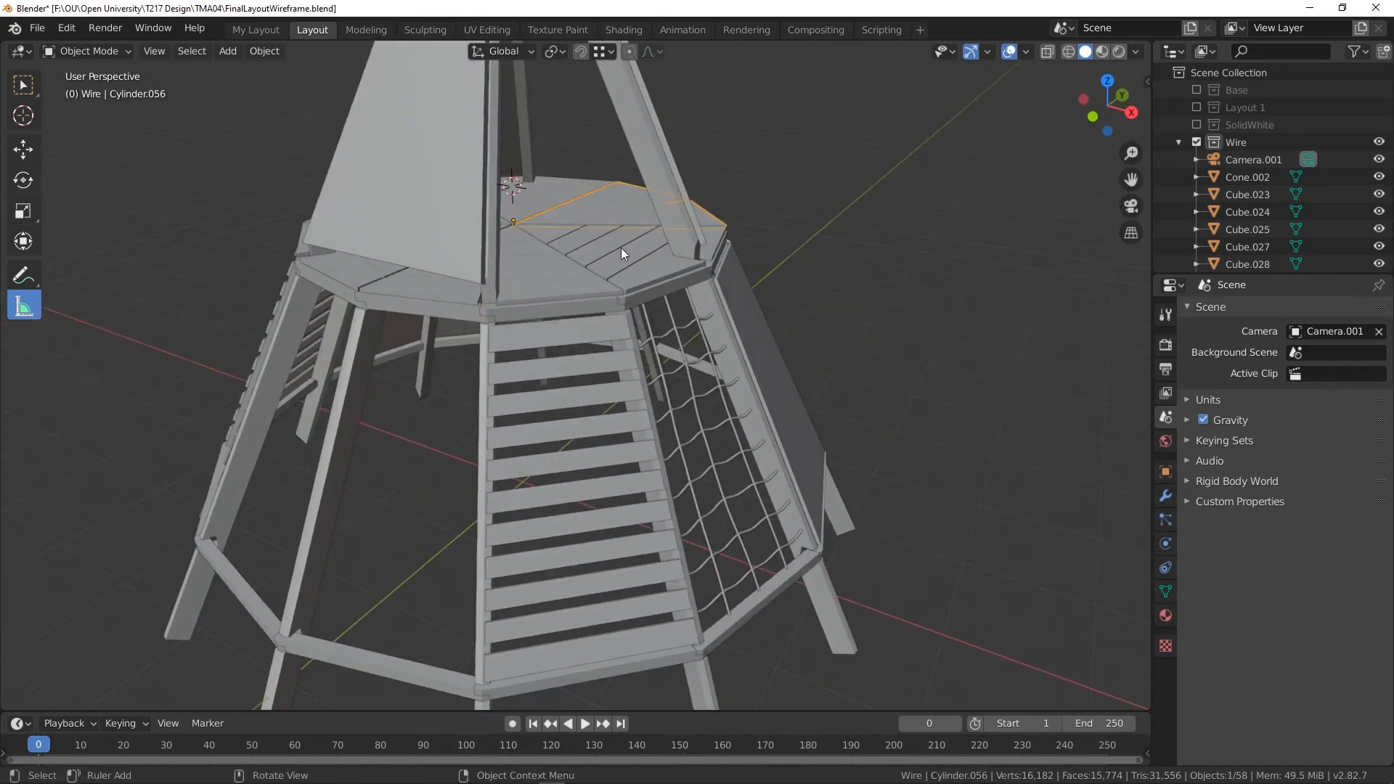
- Put the platform decking into Edit Mode and examine the marked edges along its boards
click(88, 51)
click(91, 80)
middle_drag(504, 194, 513, 246)
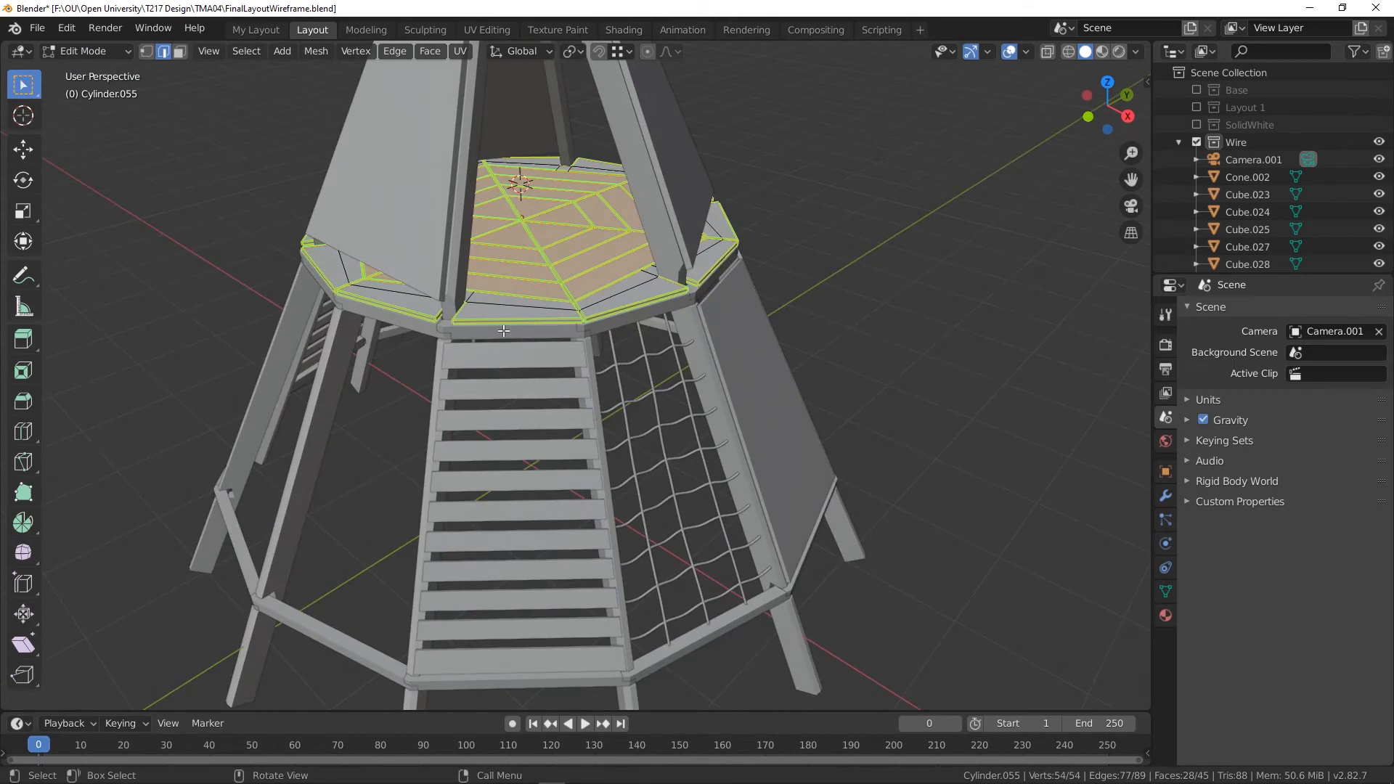
scroll(511, 326, up, 4)
scroll(476, 334, down, 3)
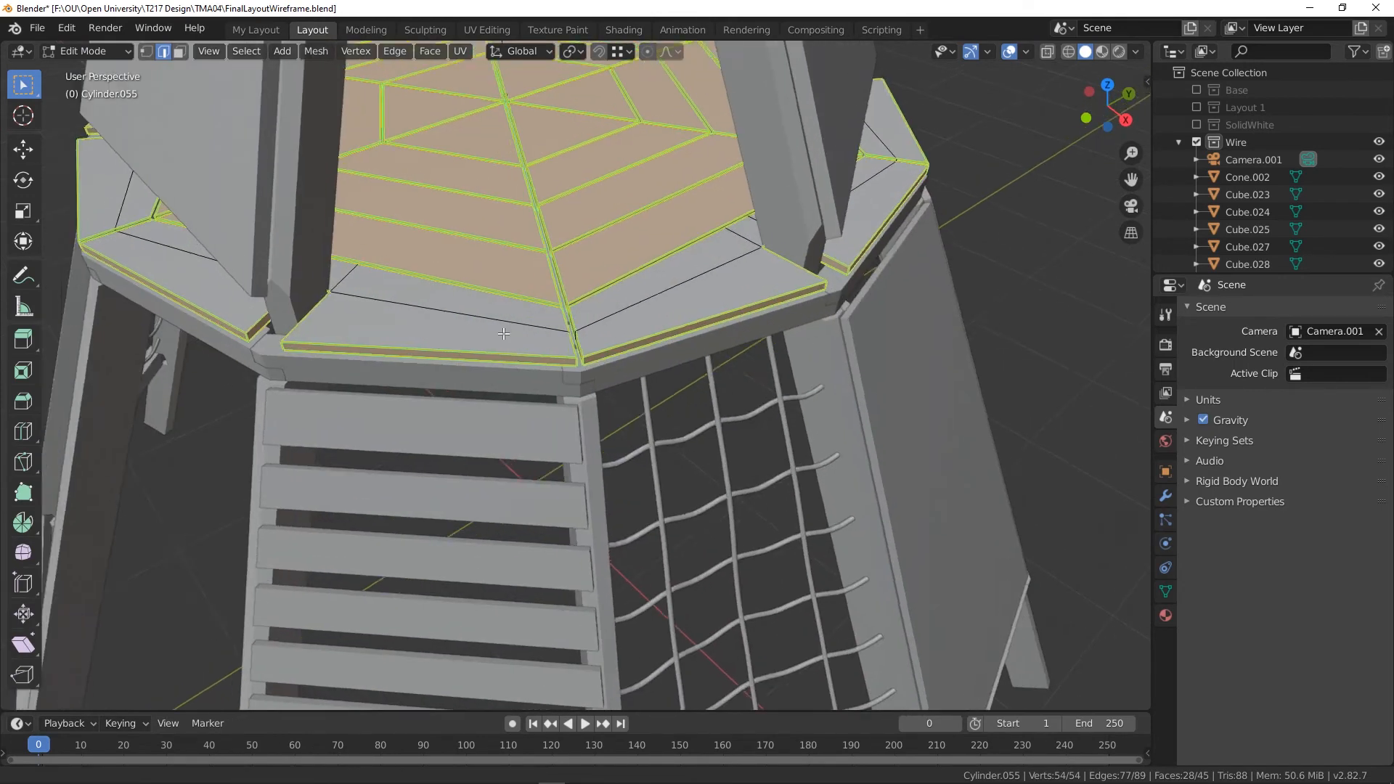
scroll(467, 306, up, 3)
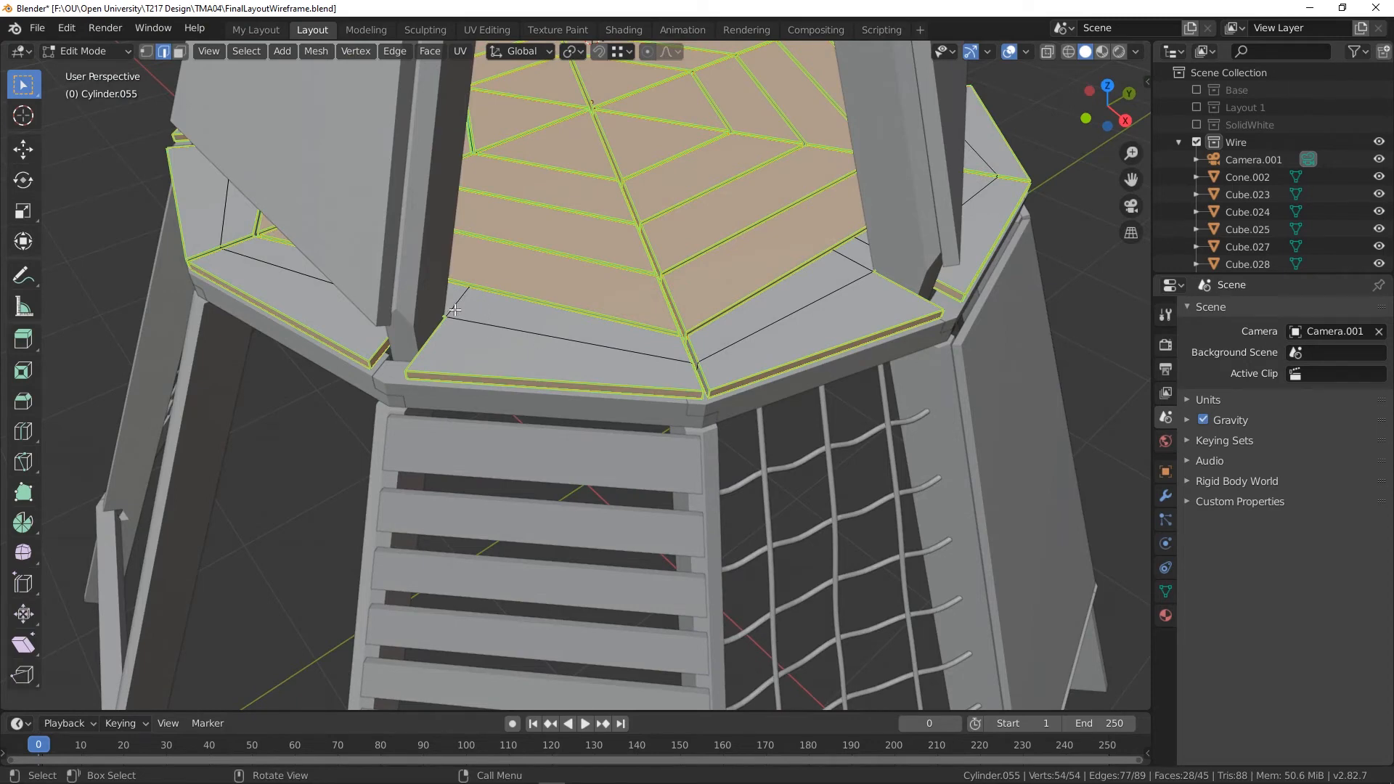
- Look through the scene camera and select Camera.001 in the Wire collection
click(87, 52)
click(101, 90)
key(KP_0)
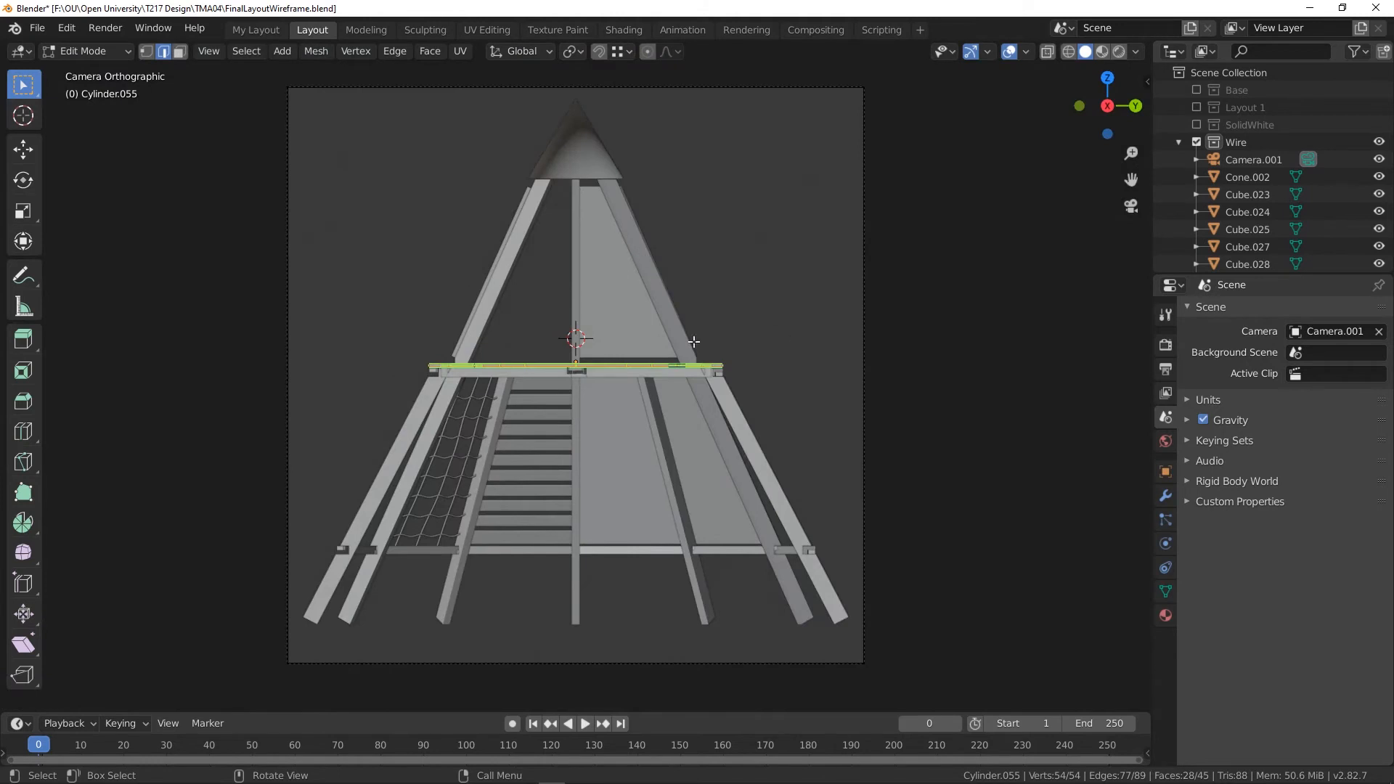
scroll(1183, 240, down, 10)
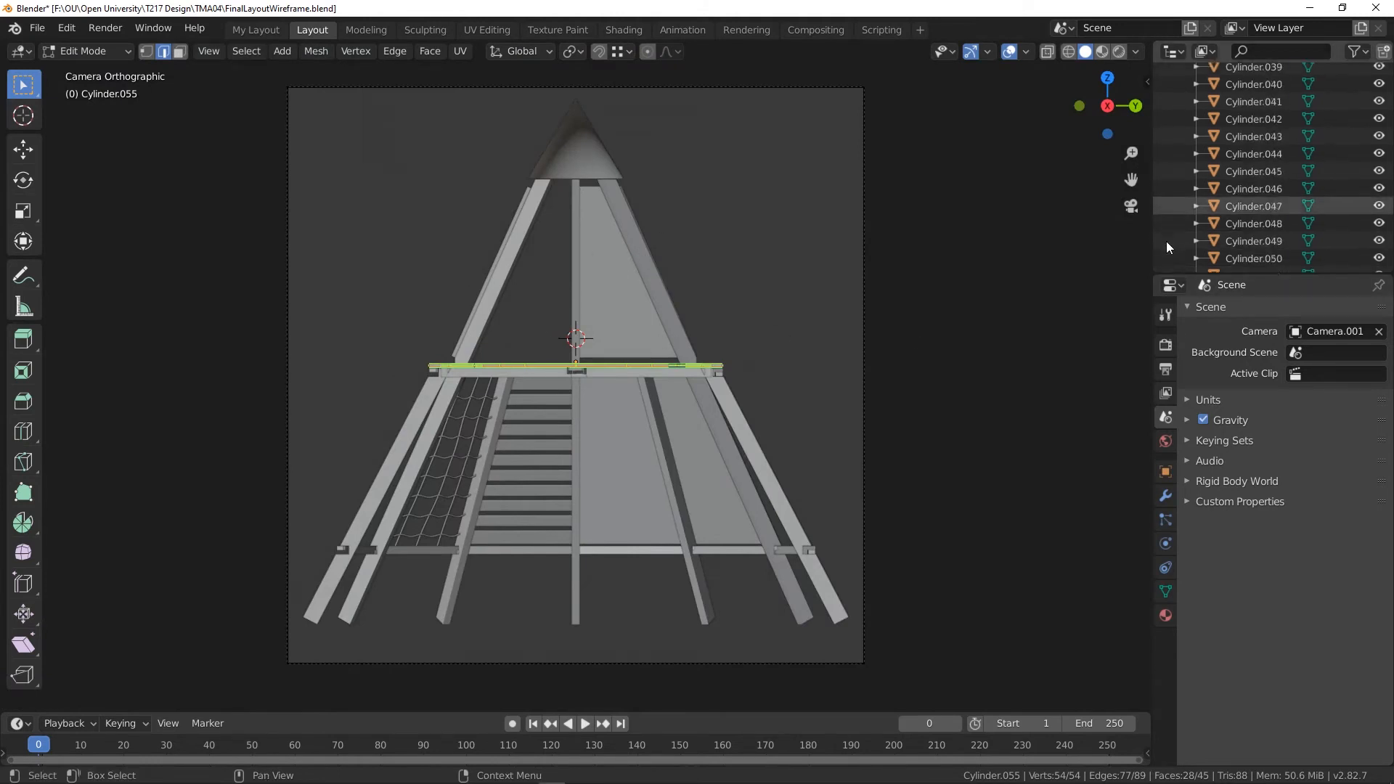
scroll(1199, 232, up, 10)
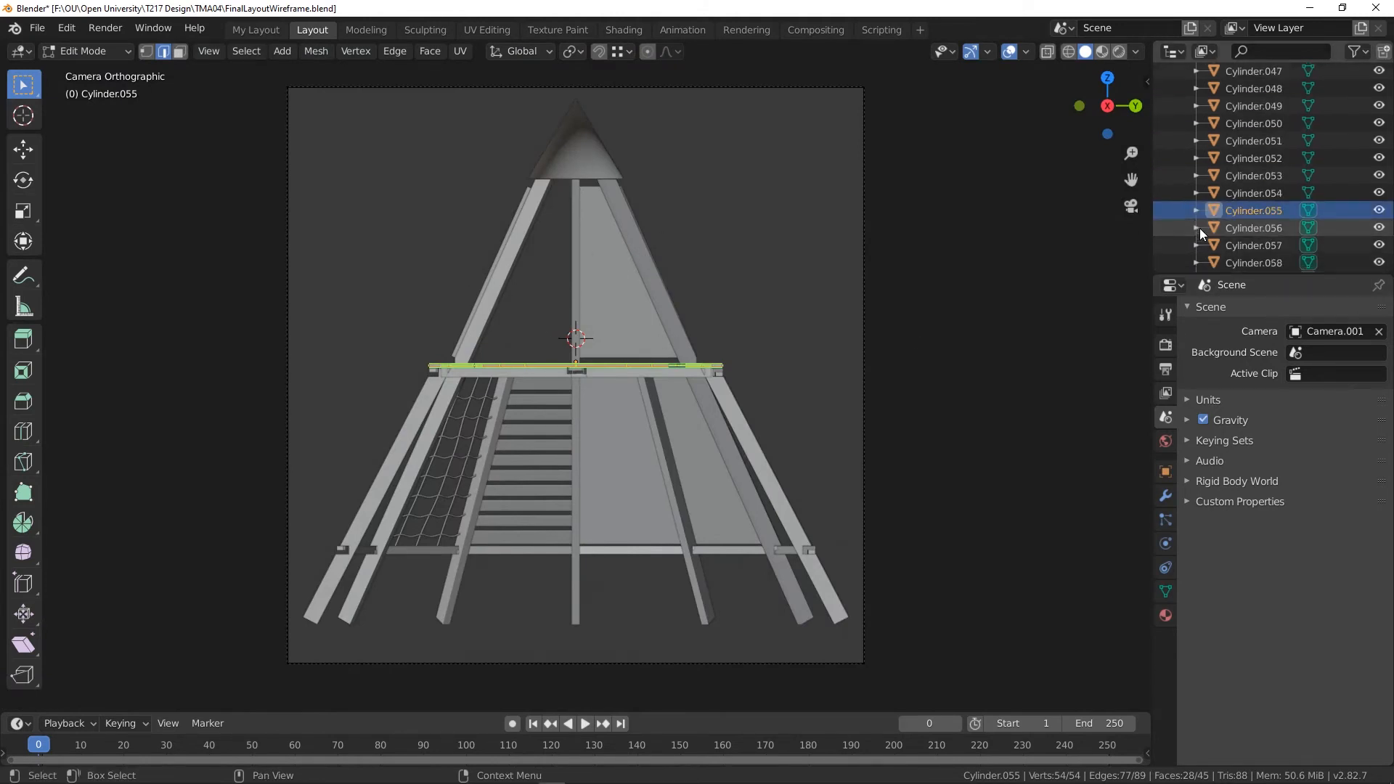
scroll(1199, 227, up, 8)
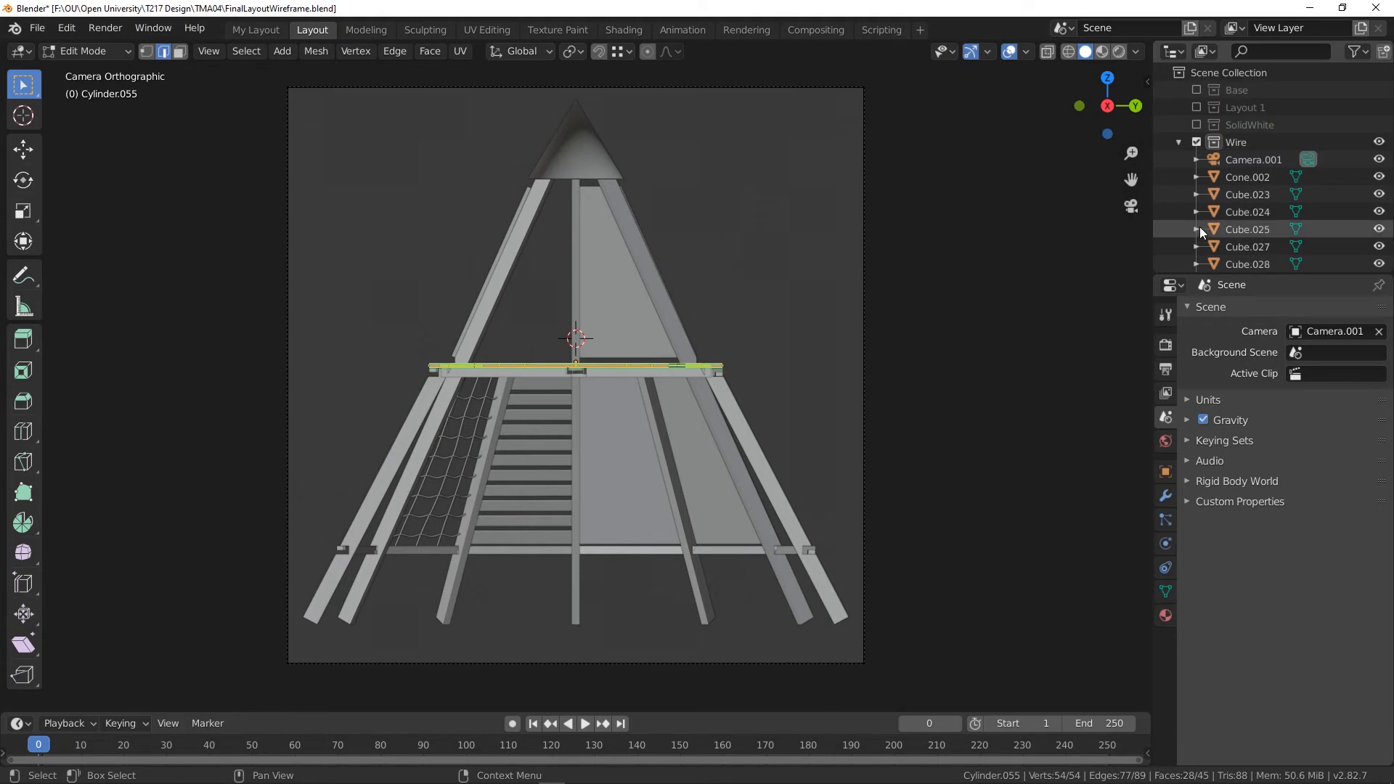
click(1263, 159)
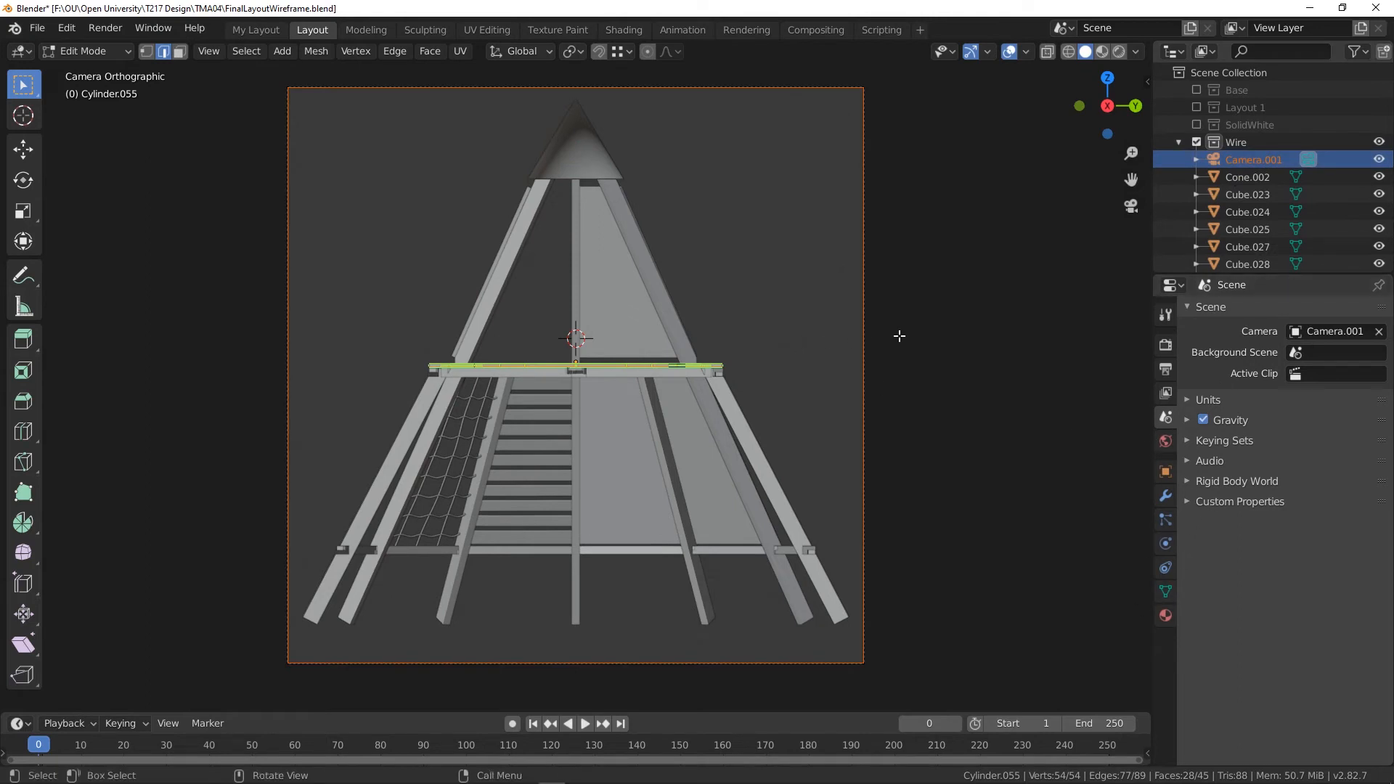
- Return to Object Mode, make Camera.001 the active object and review its orthographic lens settings and projection types
click(936, 320)
click(87, 51)
click(93, 71)
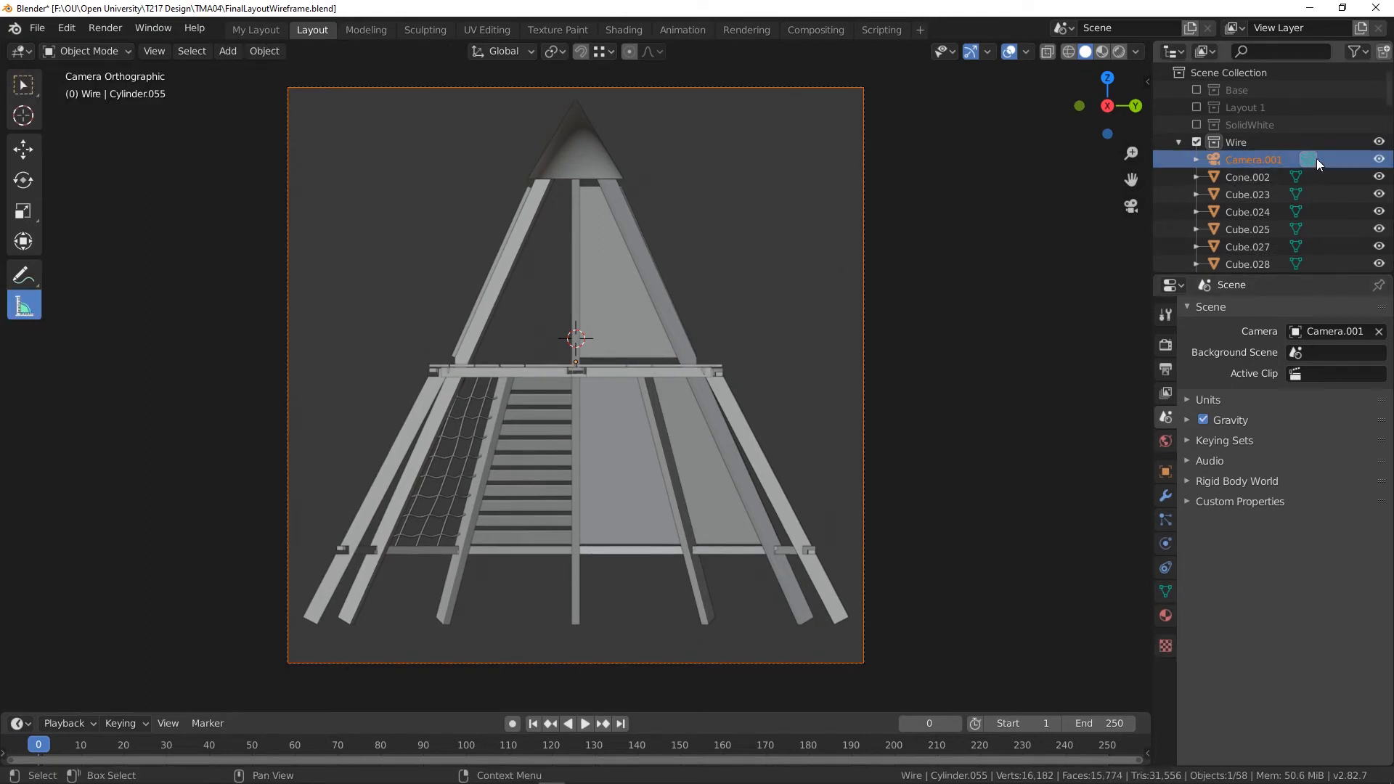
click(1243, 158)
click(1166, 544)
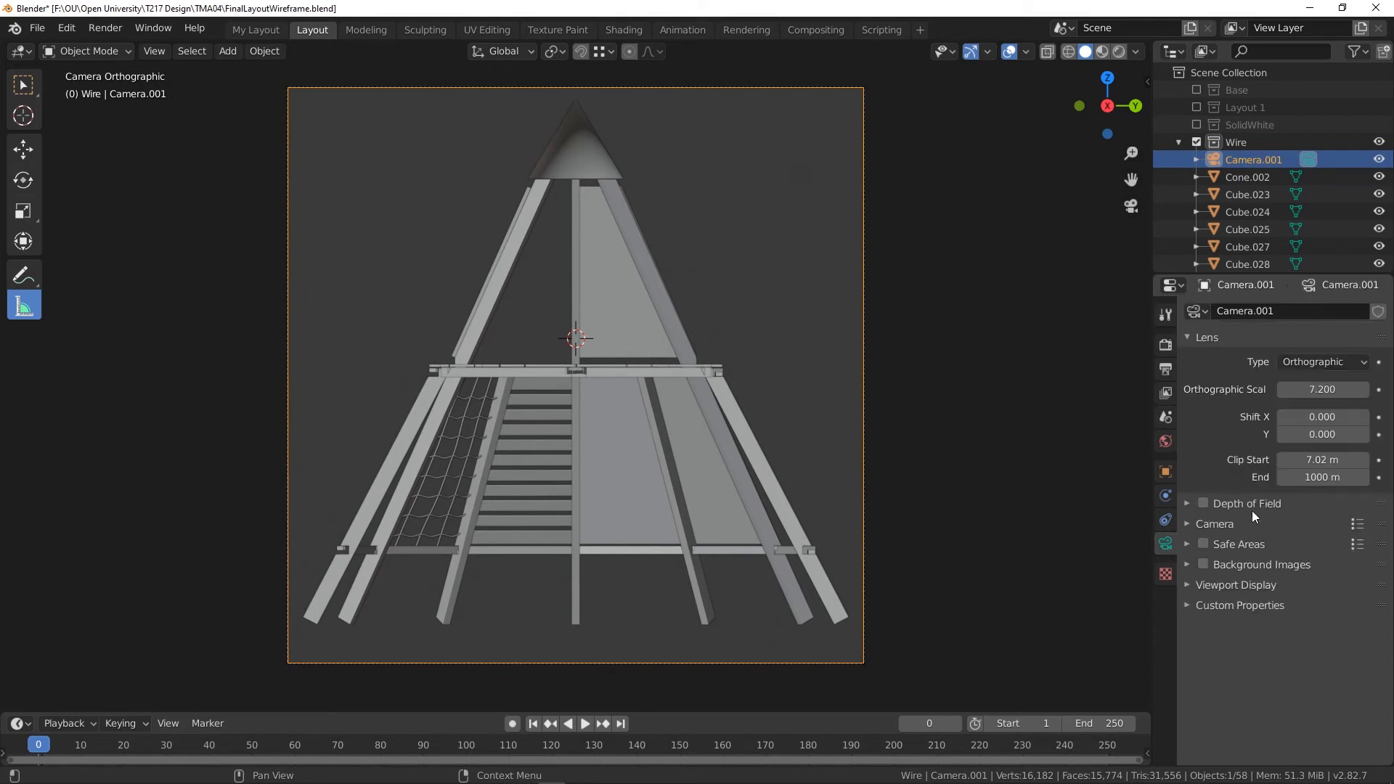
click(1305, 365)
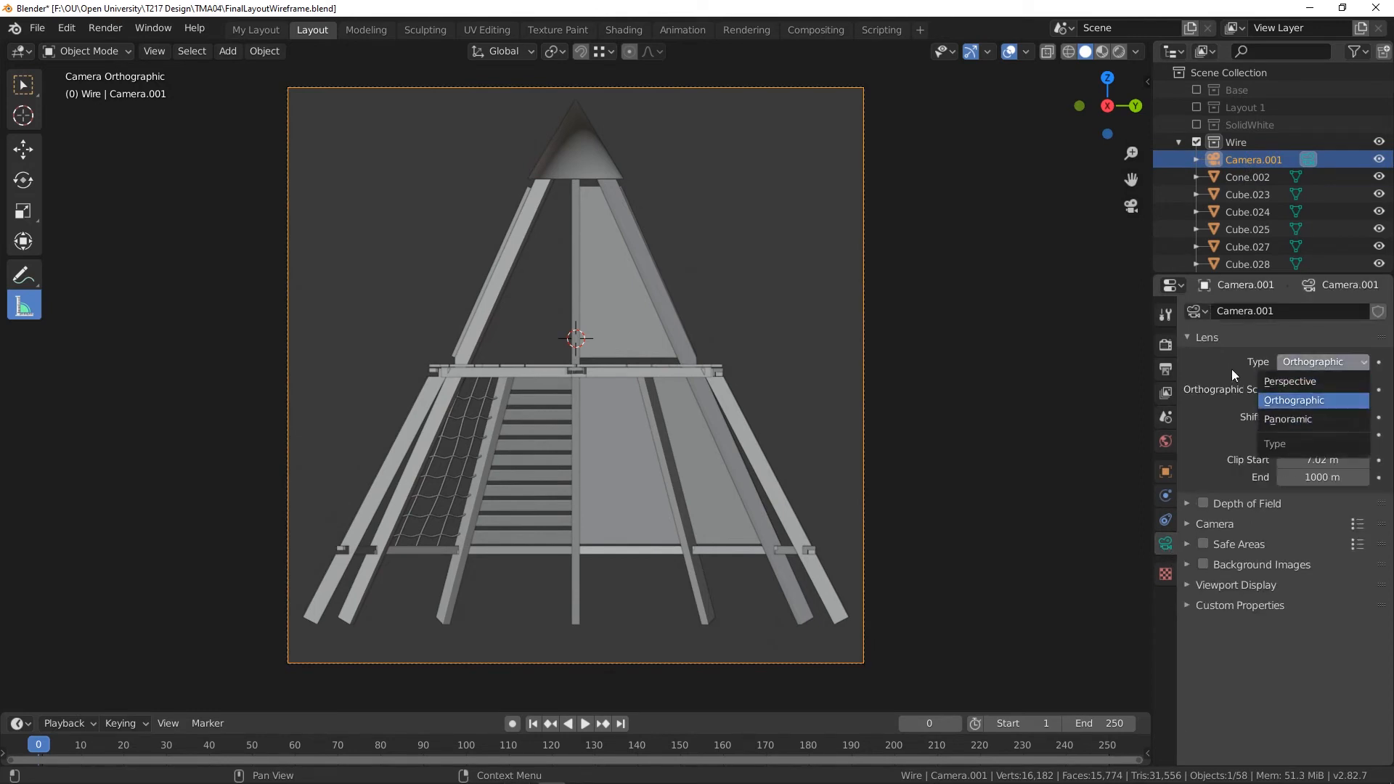
- Review the Eevee render settings with Freestyle line thickness, and bring up the view layer's Freestyle settings
click(1165, 344)
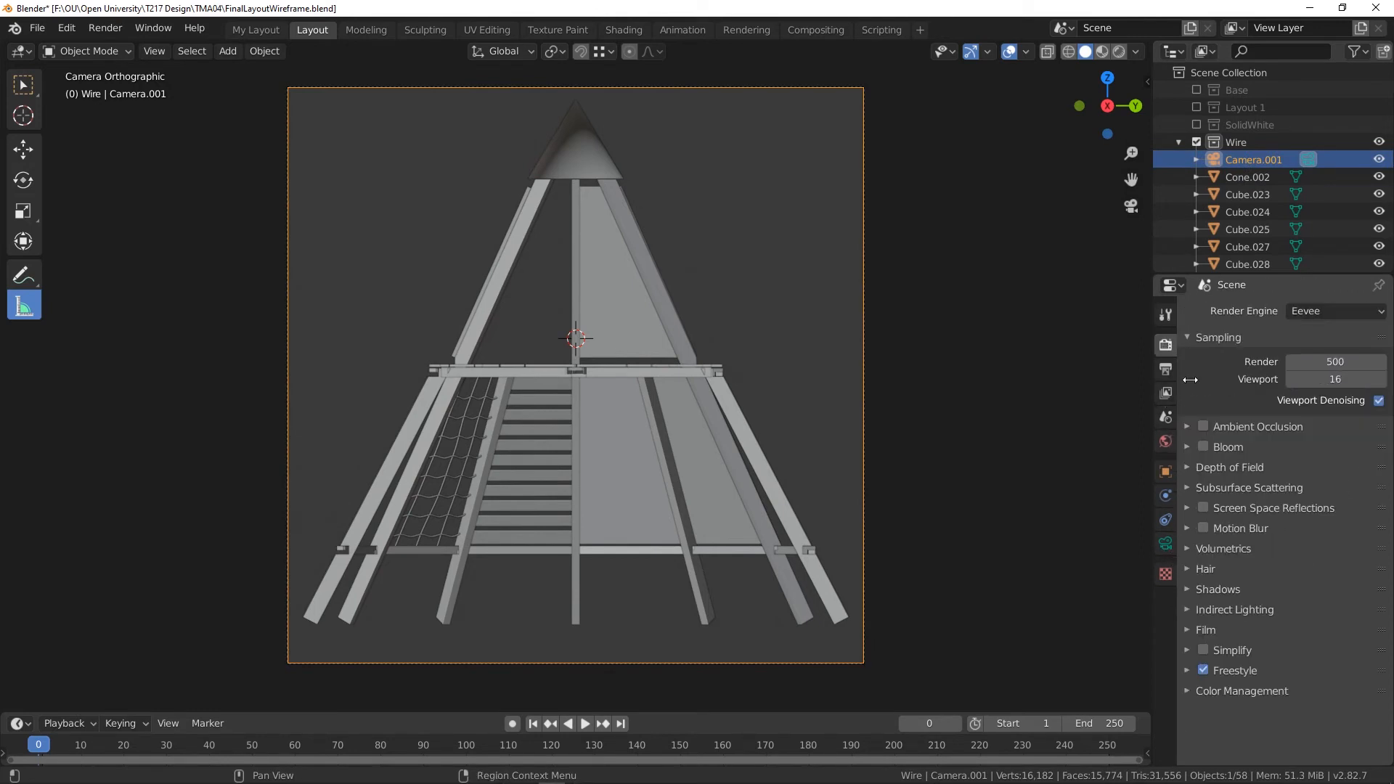
click(1186, 671)
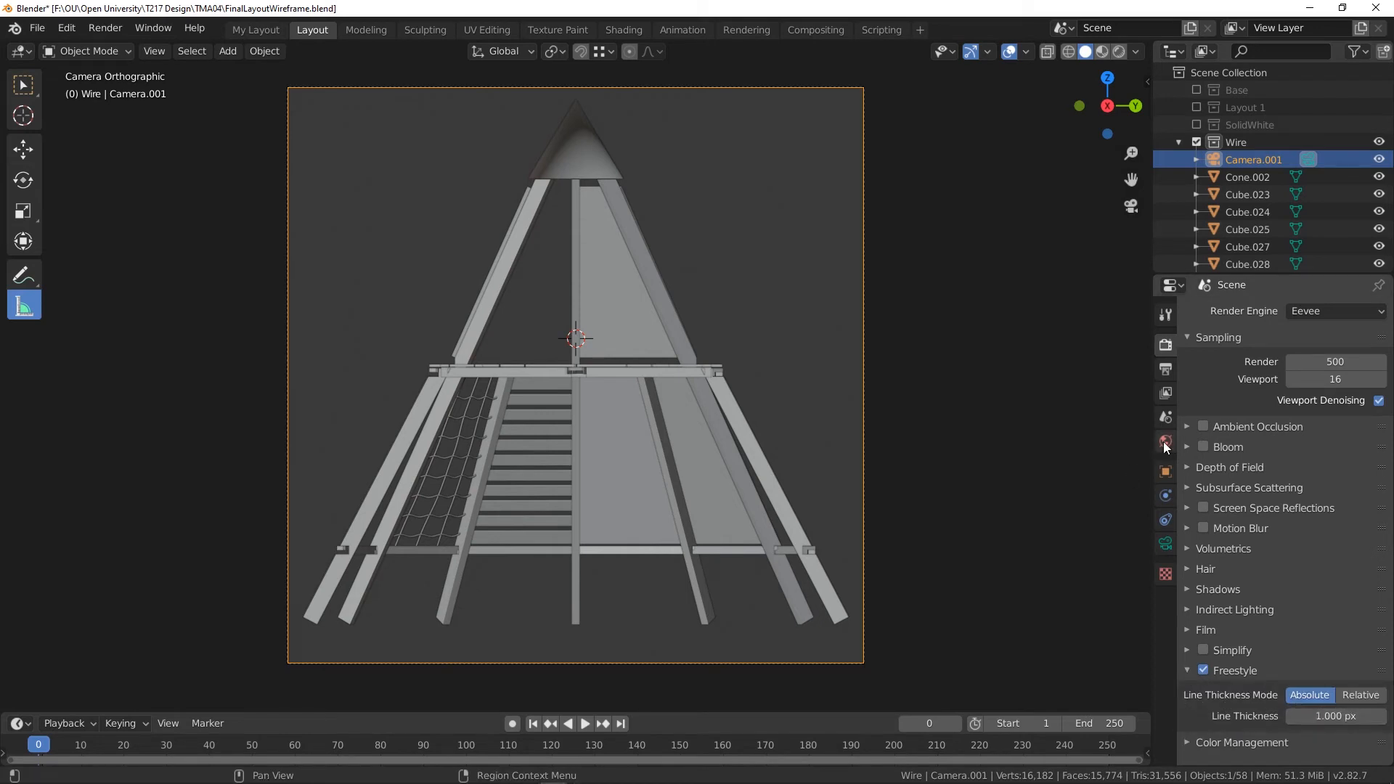
click(1166, 415)
click(1165, 393)
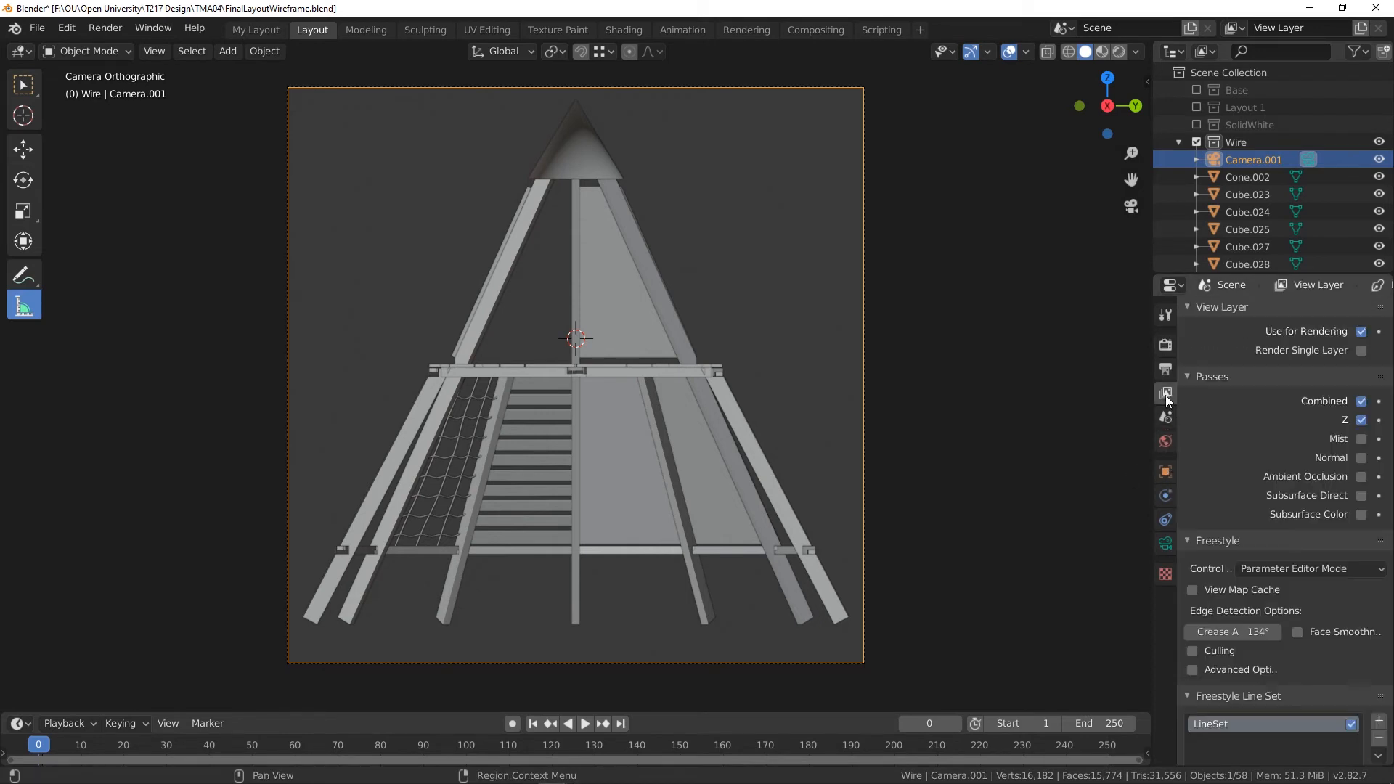
- Examine the Freestyle line set's edge types and the line style's stroke options, widening the properties area to read them
scroll(1197, 440, down, 8)
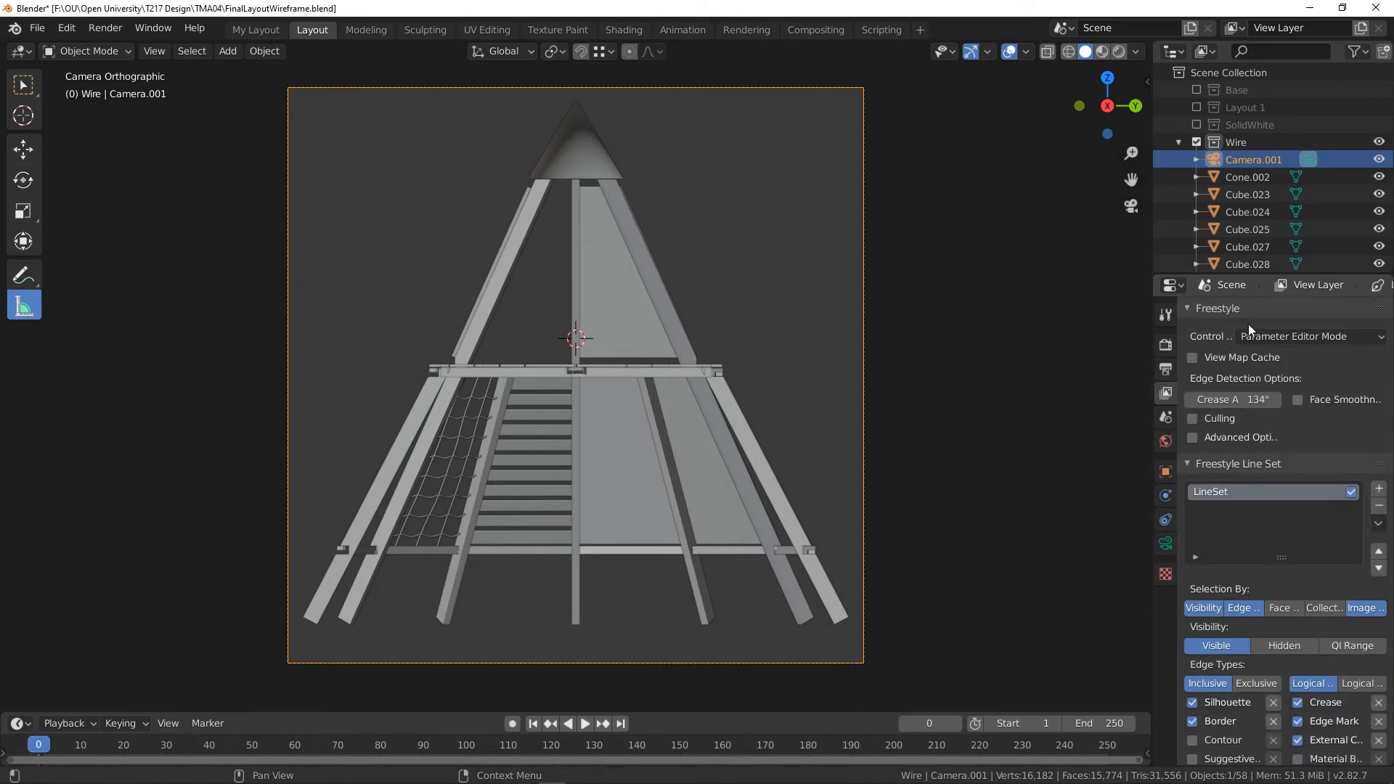
scroll(1261, 450, down, 2)
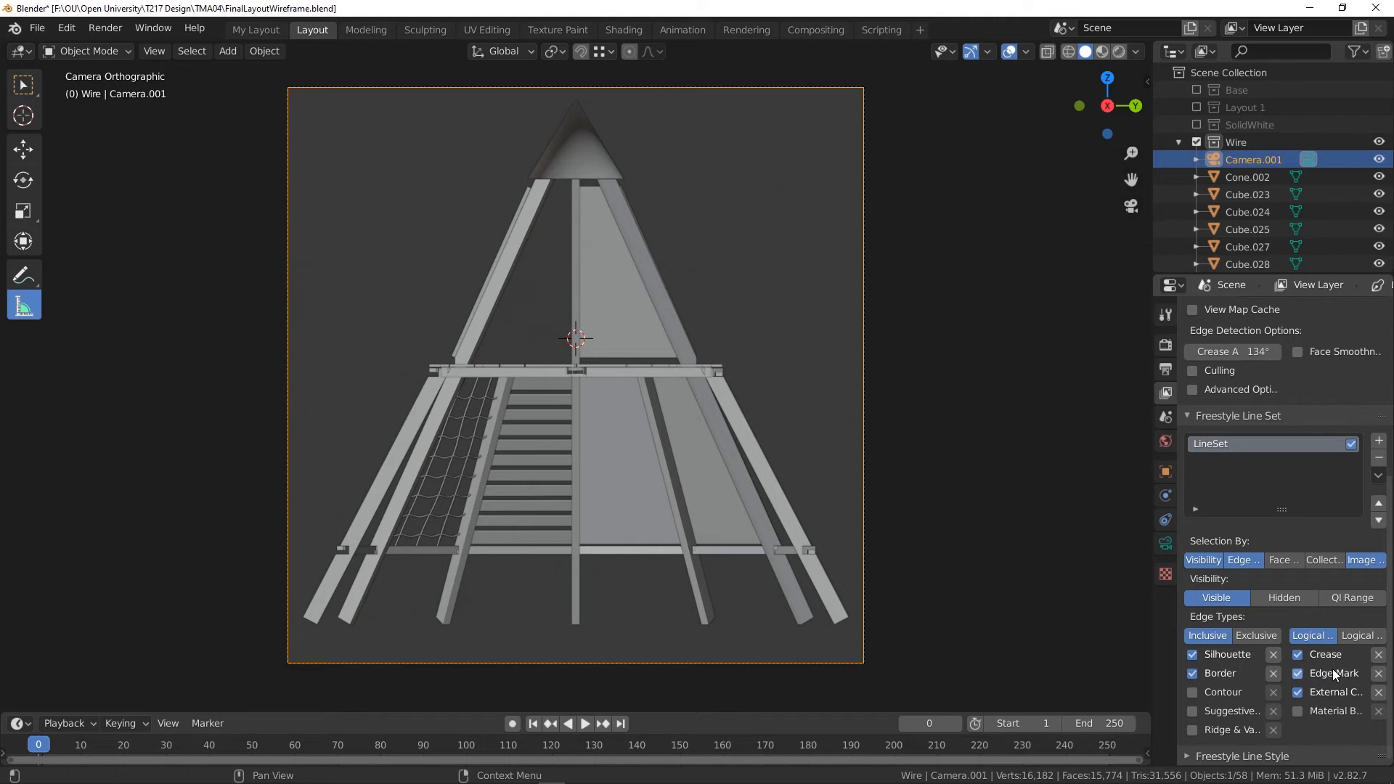
scroll(1266, 632, down, 10)
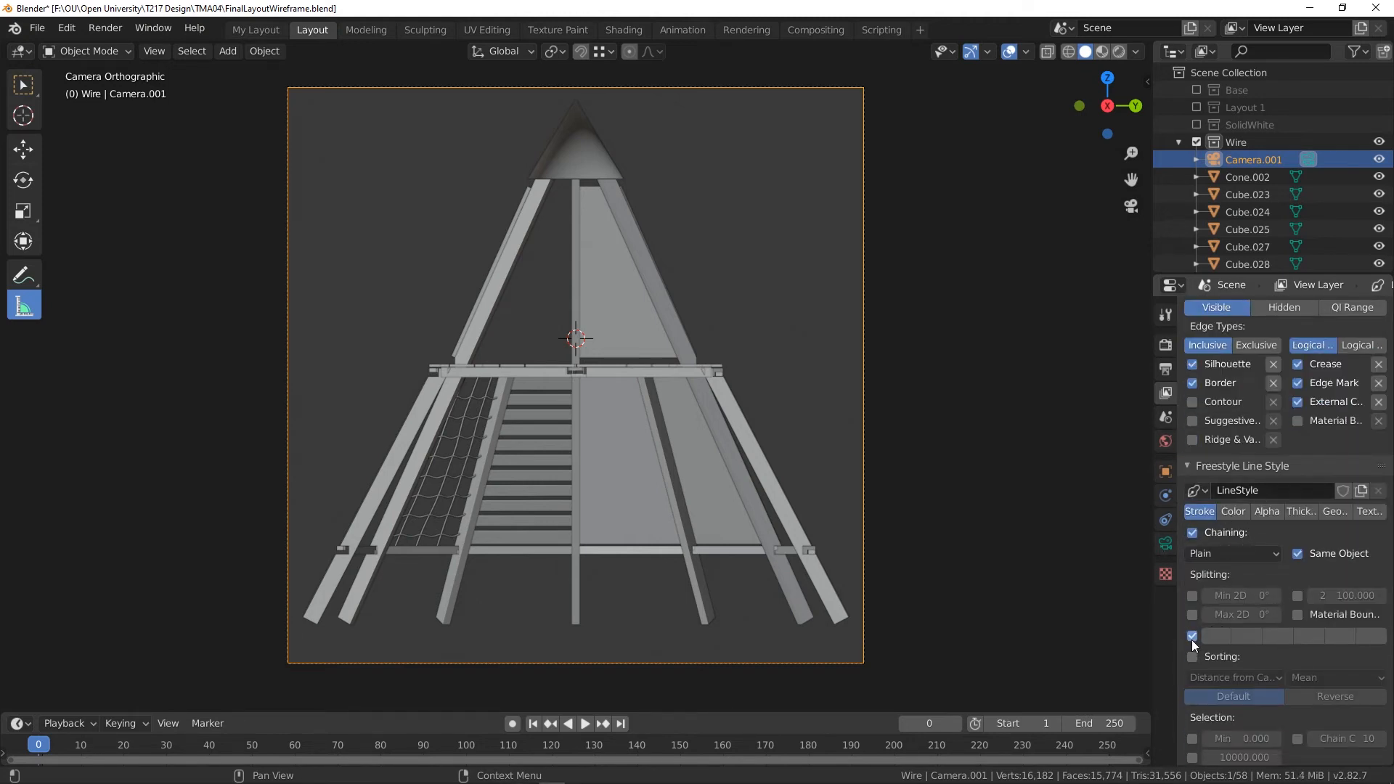
drag(1178, 508, 1071, 510)
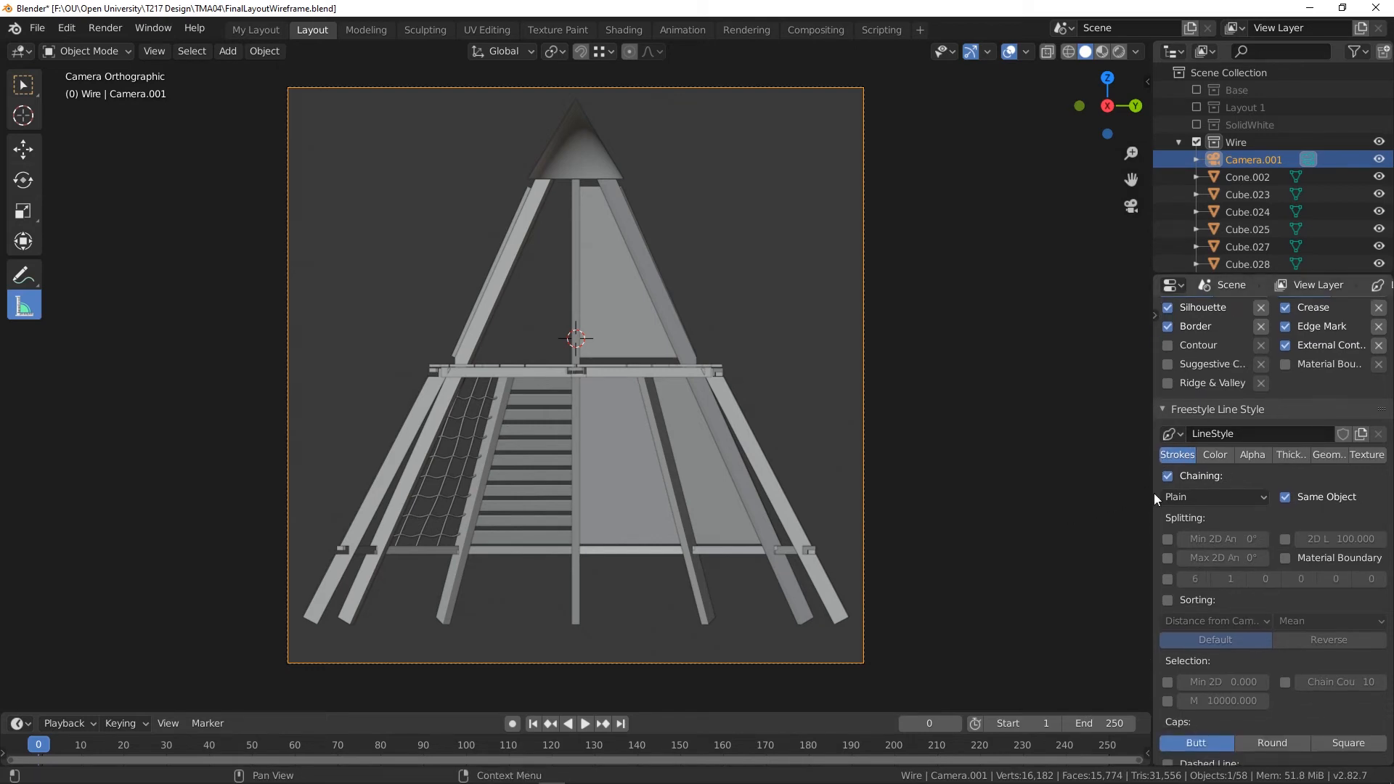
drag(1152, 493, 989, 494)
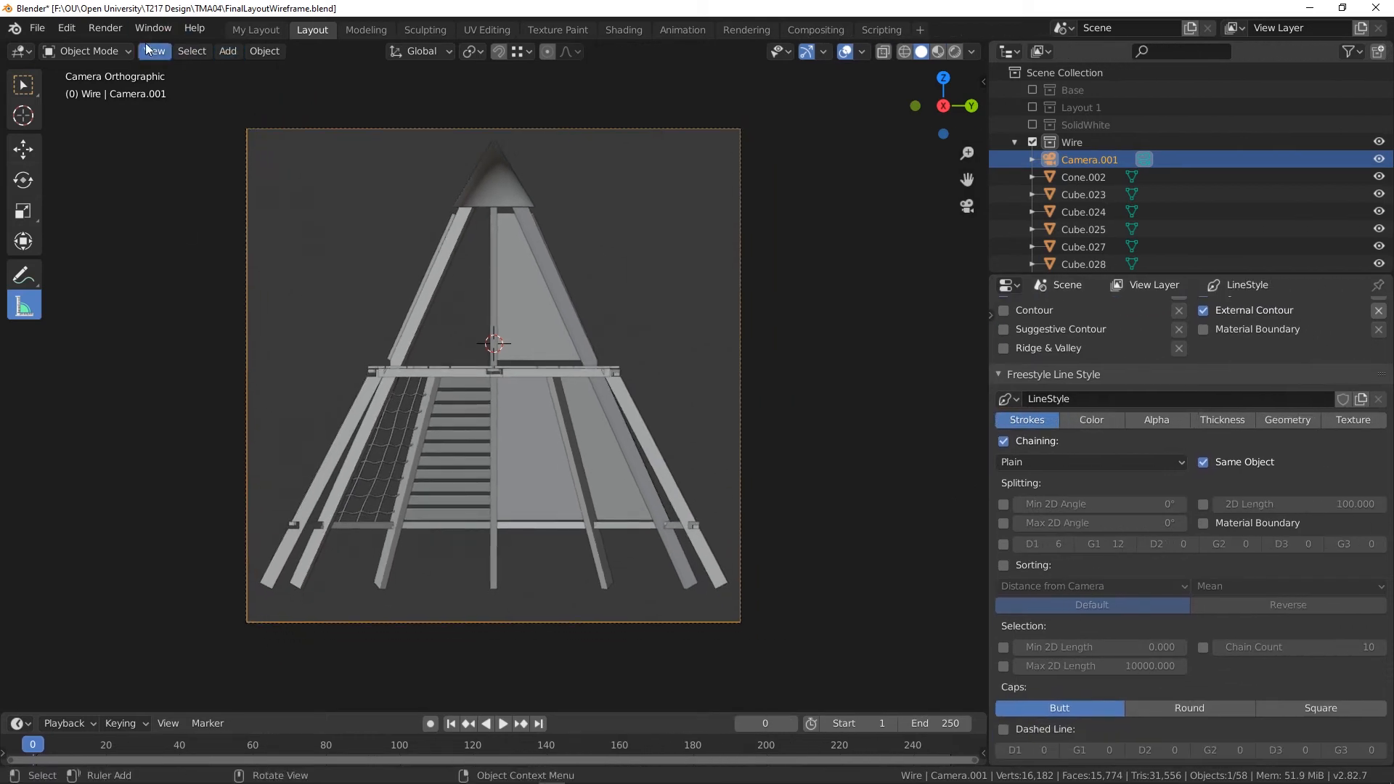
- Render the clipped camera view as a Freestyle line drawing, examine the whole elevation and close the render
click(105, 27)
click(146, 46)
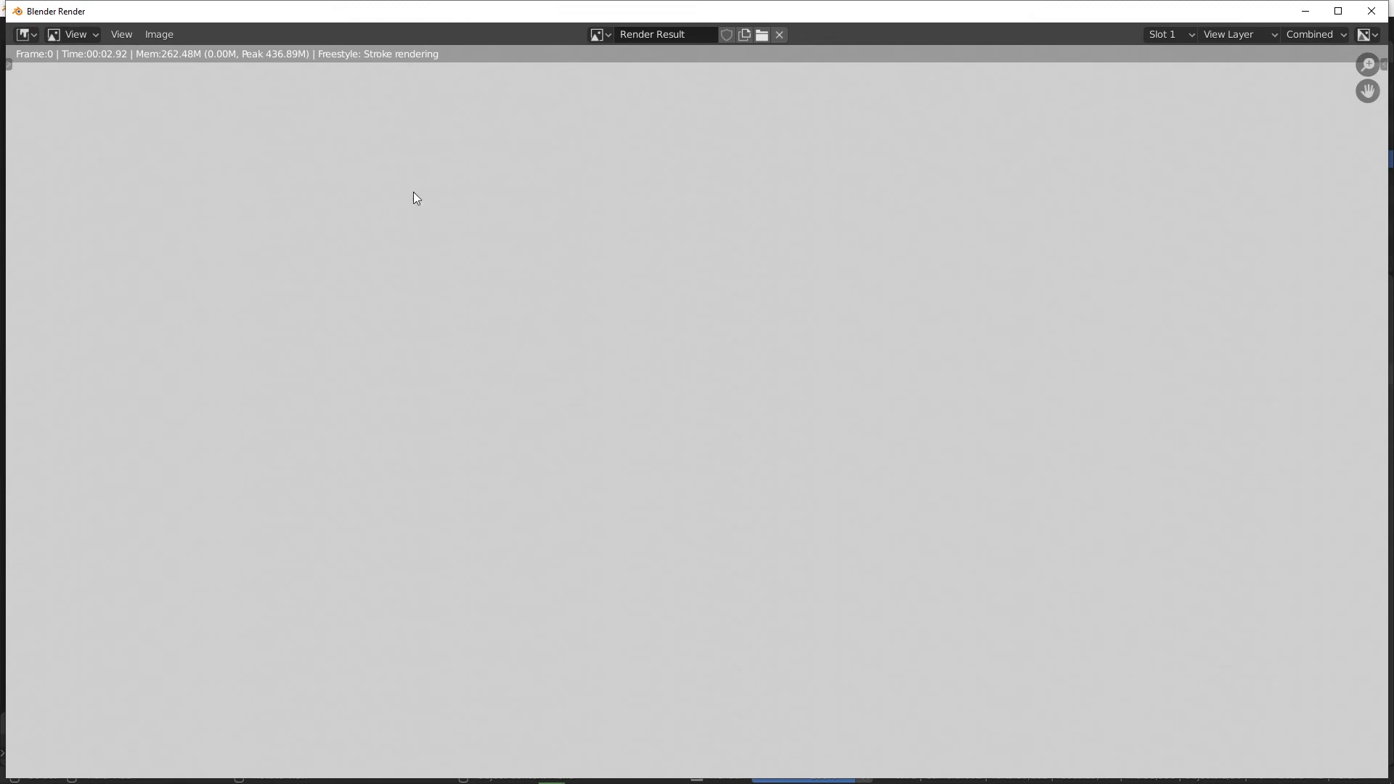
scroll(747, 447, down, 3)
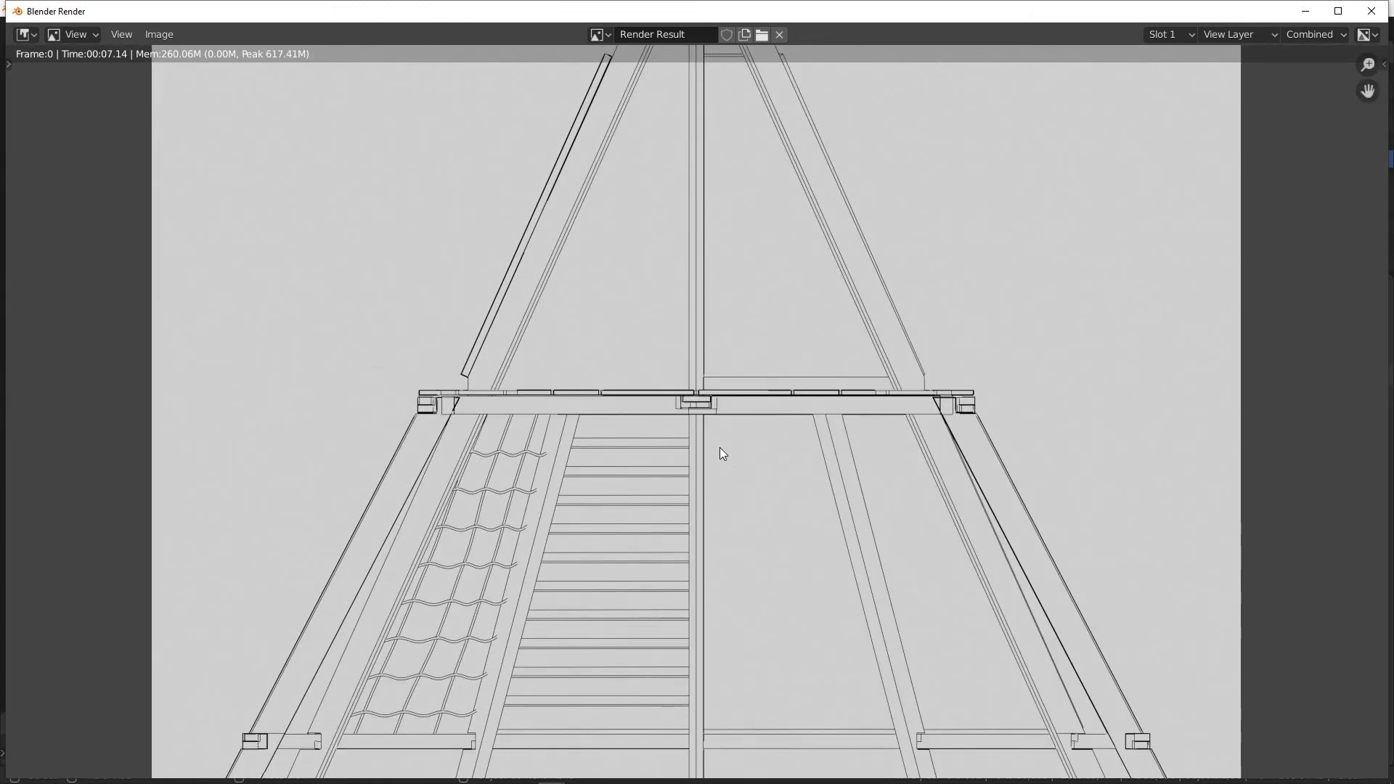
scroll(726, 450, down, 2)
middle_drag(743, 460, 704, 437)
scroll(698, 458, up, 2)
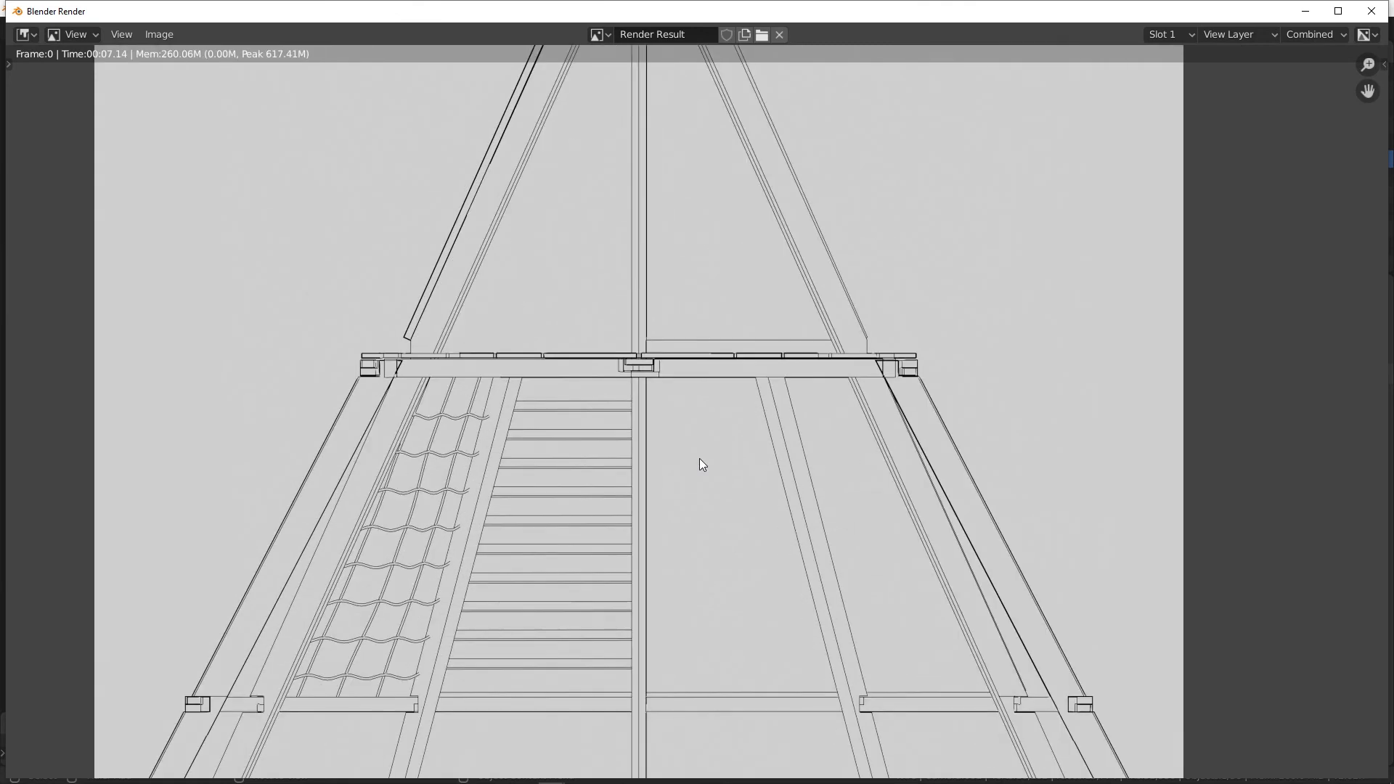
scroll(699, 458, down, 1)
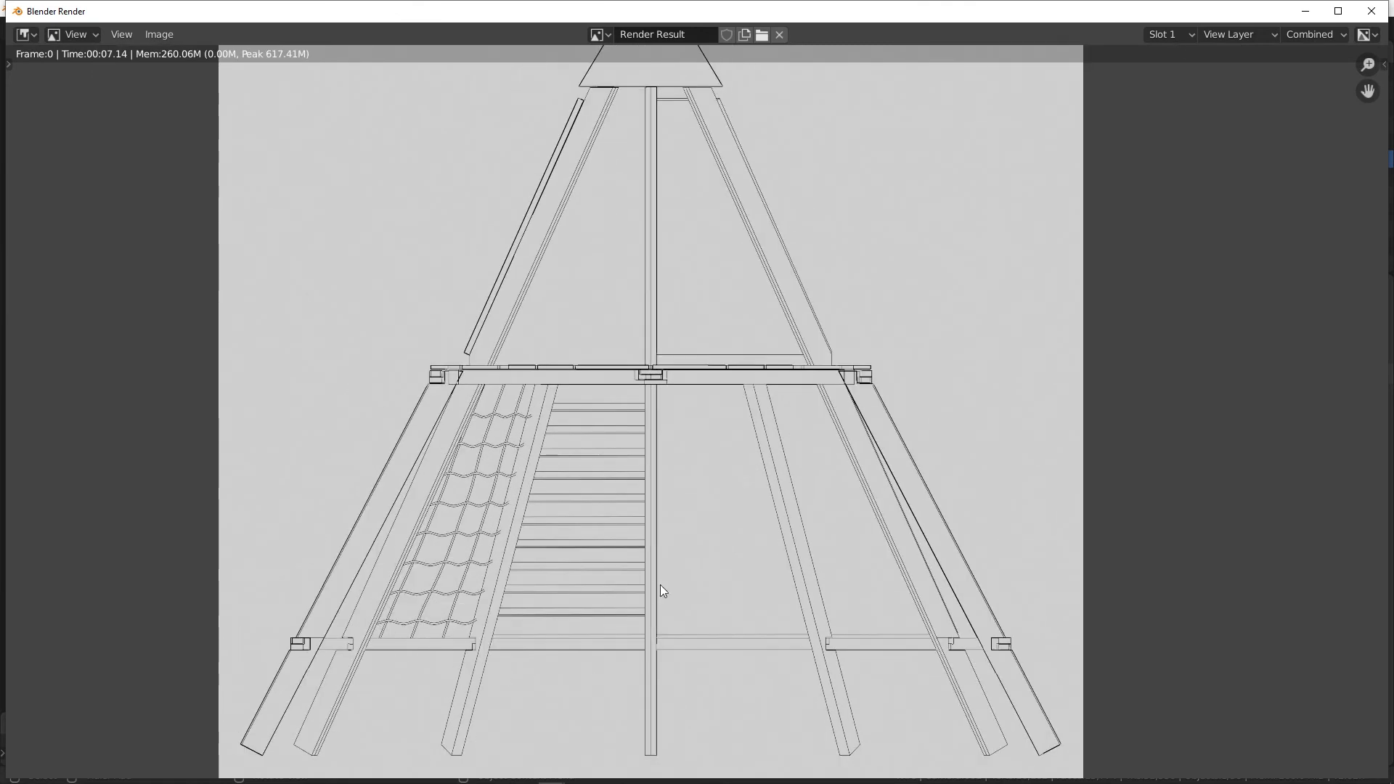
click(1369, 11)
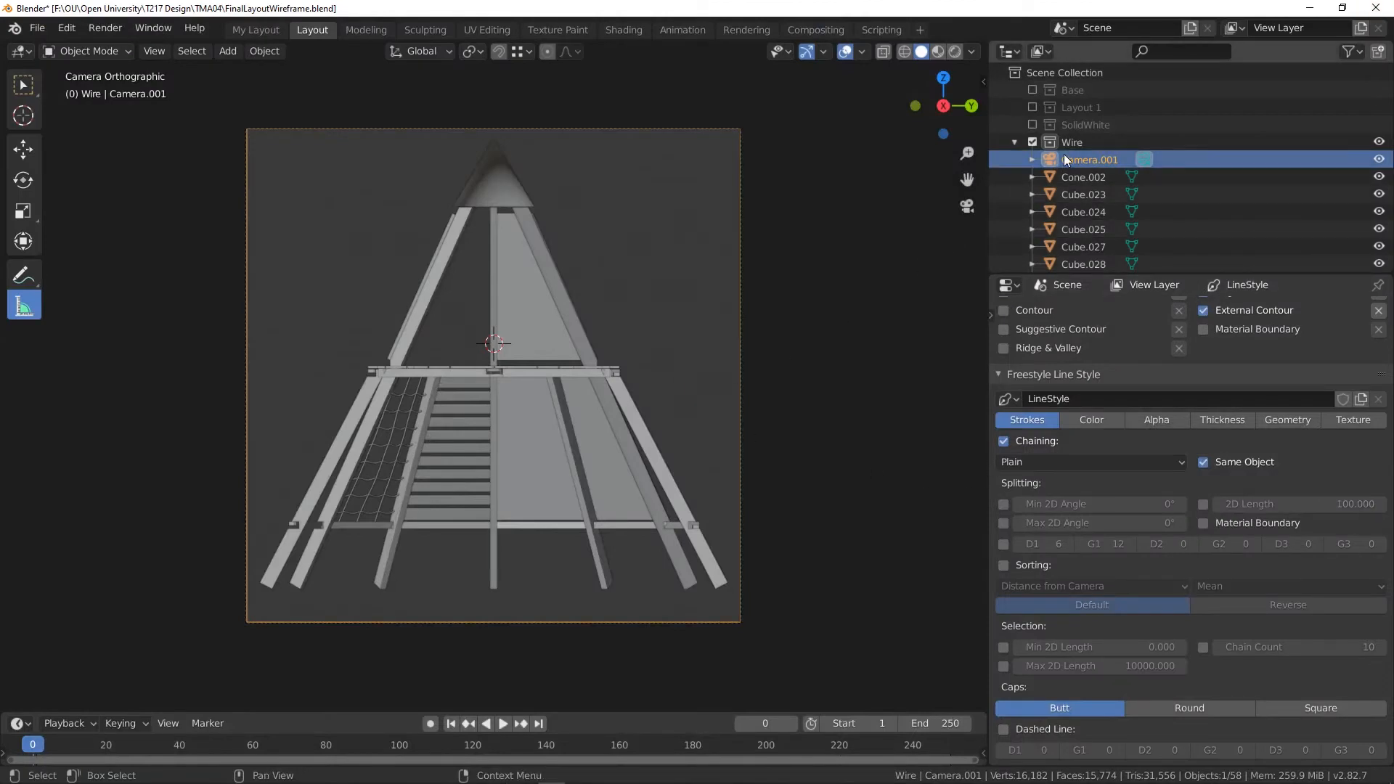
- Set Camera.001's Clip Start to 0.001 m so the front of the tower is no longer cut away
click(990, 314)
click(1001, 543)
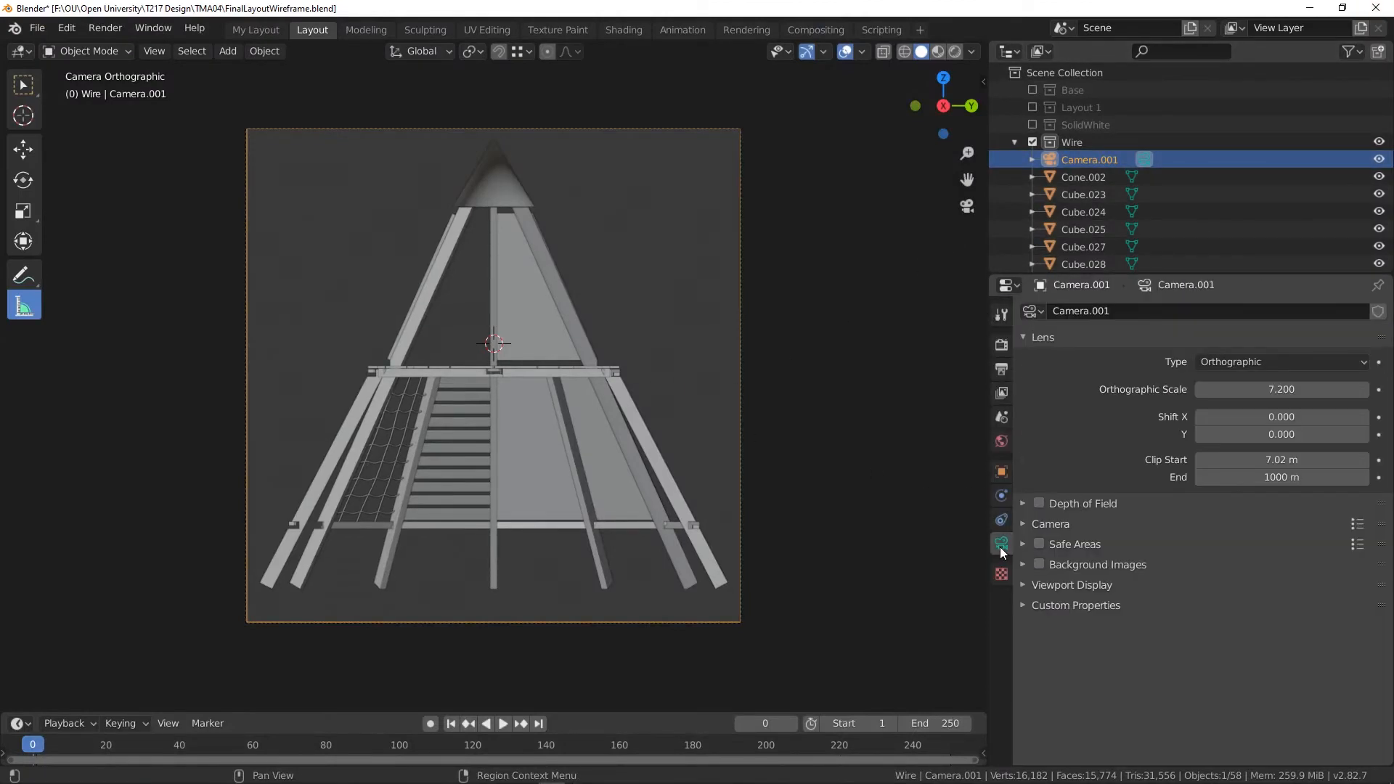
drag(1281, 461, 1226, 461)
- Render the unclipped camera view and examine the line drawing's beams, slats, rope net and feet
click(106, 27)
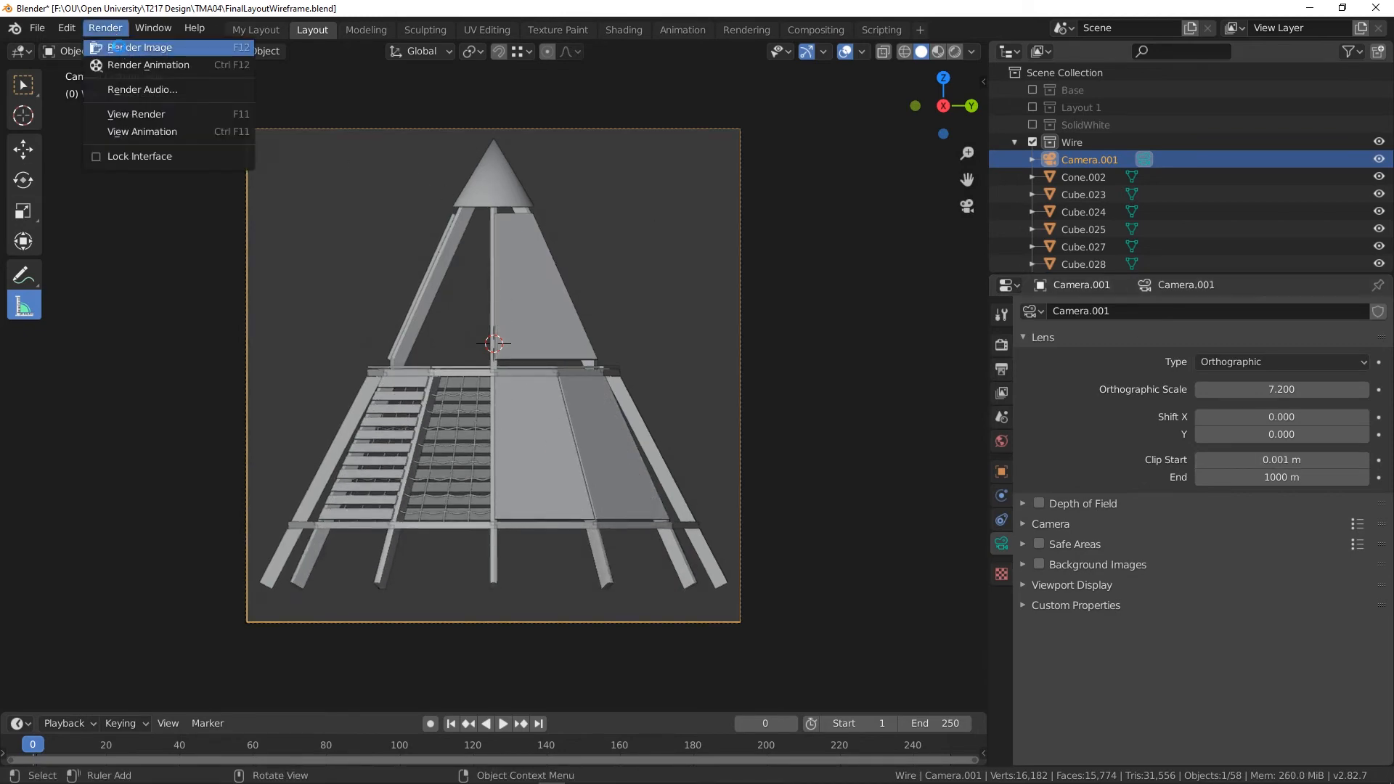
click(116, 47)
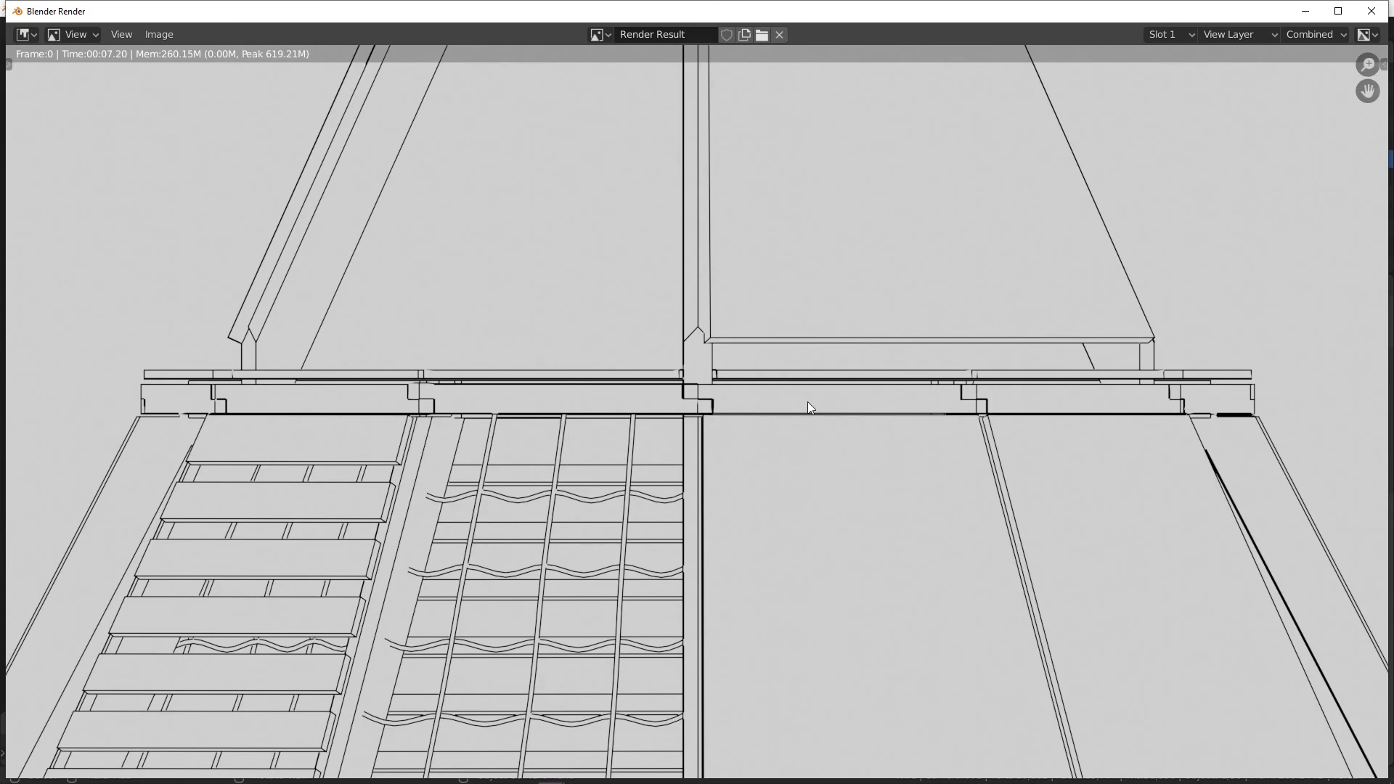
scroll(755, 405, down, 4)
mouse_move(759, 450)
middle_down()
mouse_move(706, 363)
mouse_move(712, 414)
mouse_move(685, 413)
middle_up()
scroll(712, 410, down, 1)
scroll(595, 500, up, 2)
scroll(606, 497, down, 1)
scroll(609, 493, up, 1)
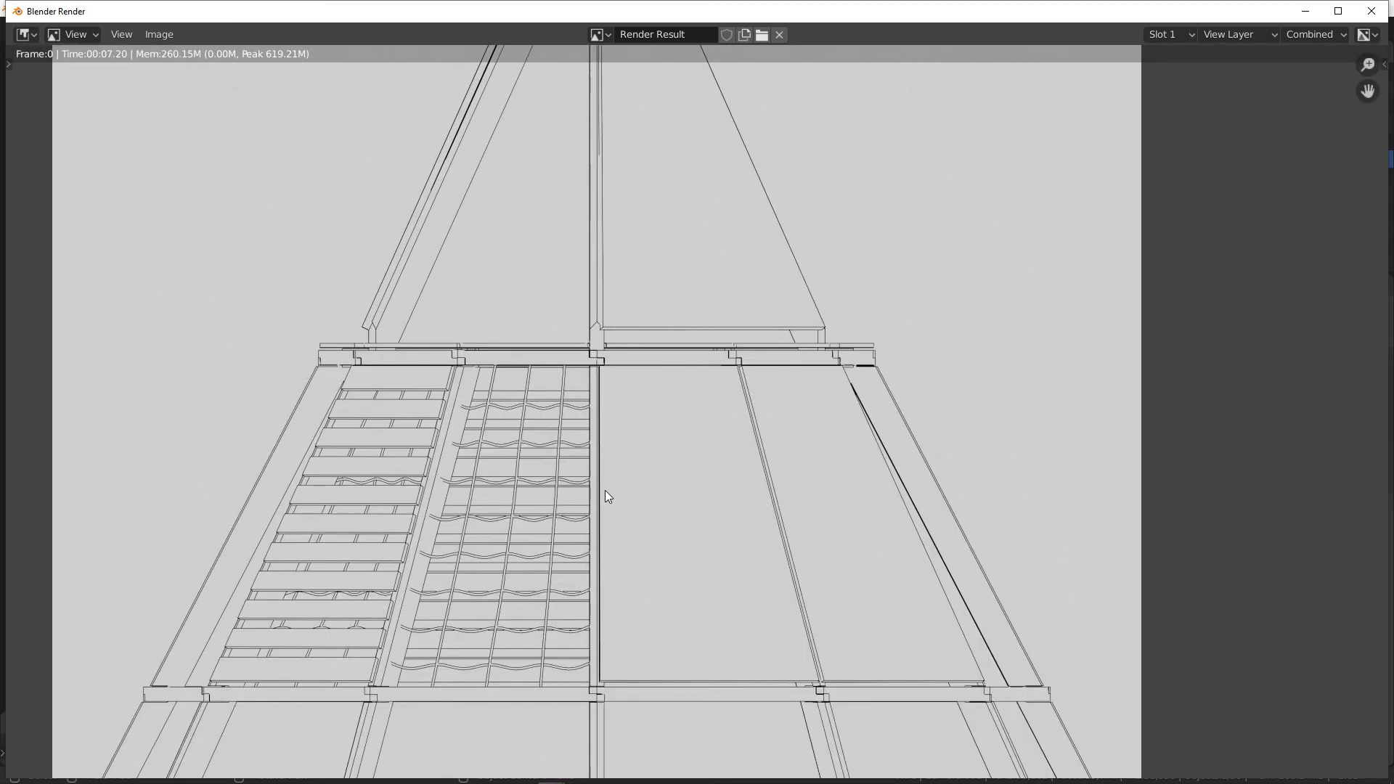
middle_drag(604, 490, 633, 410)
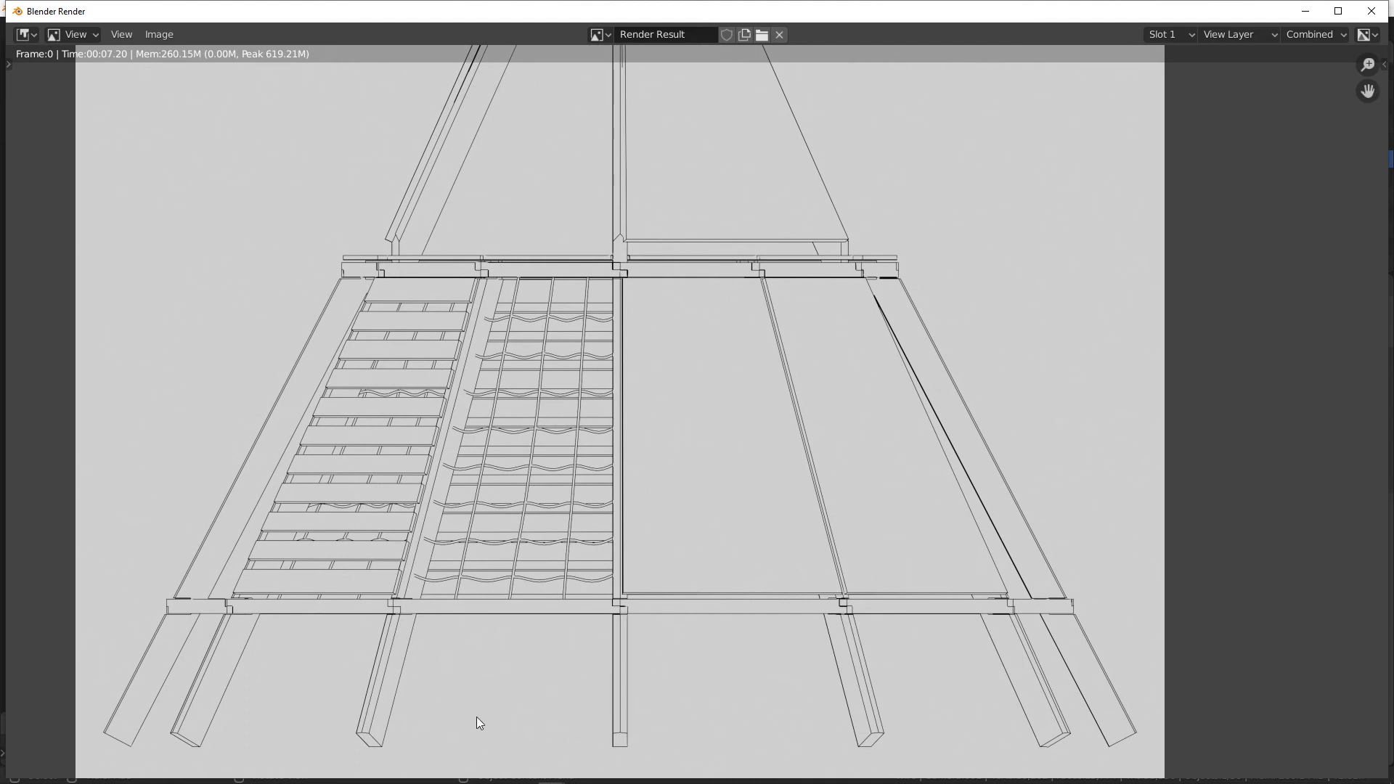
- Examine the whole unclipped line drawing from the roof cone to the feet and close the render
scroll(585, 441, down, 1)
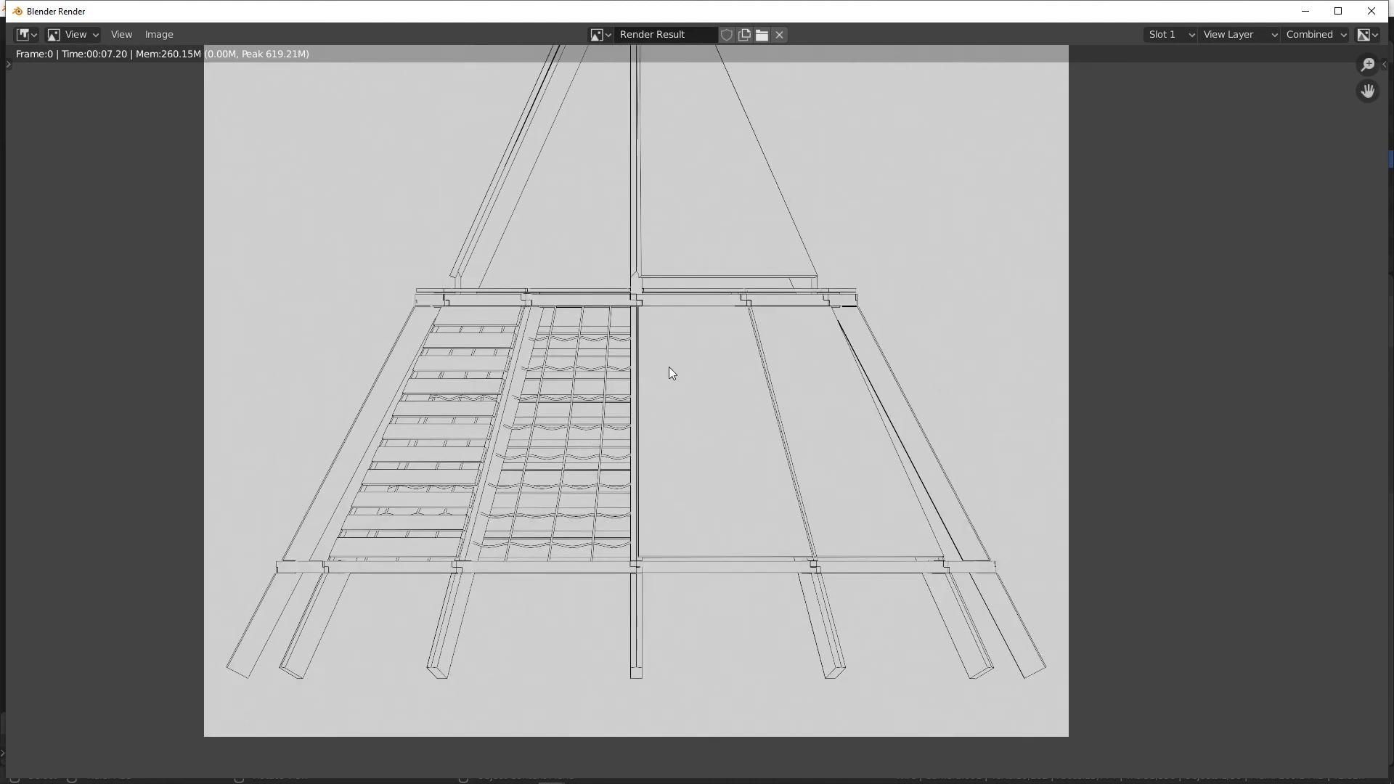
scroll(604, 215, down, 1)
middle_drag(604, 215, 572, 325)
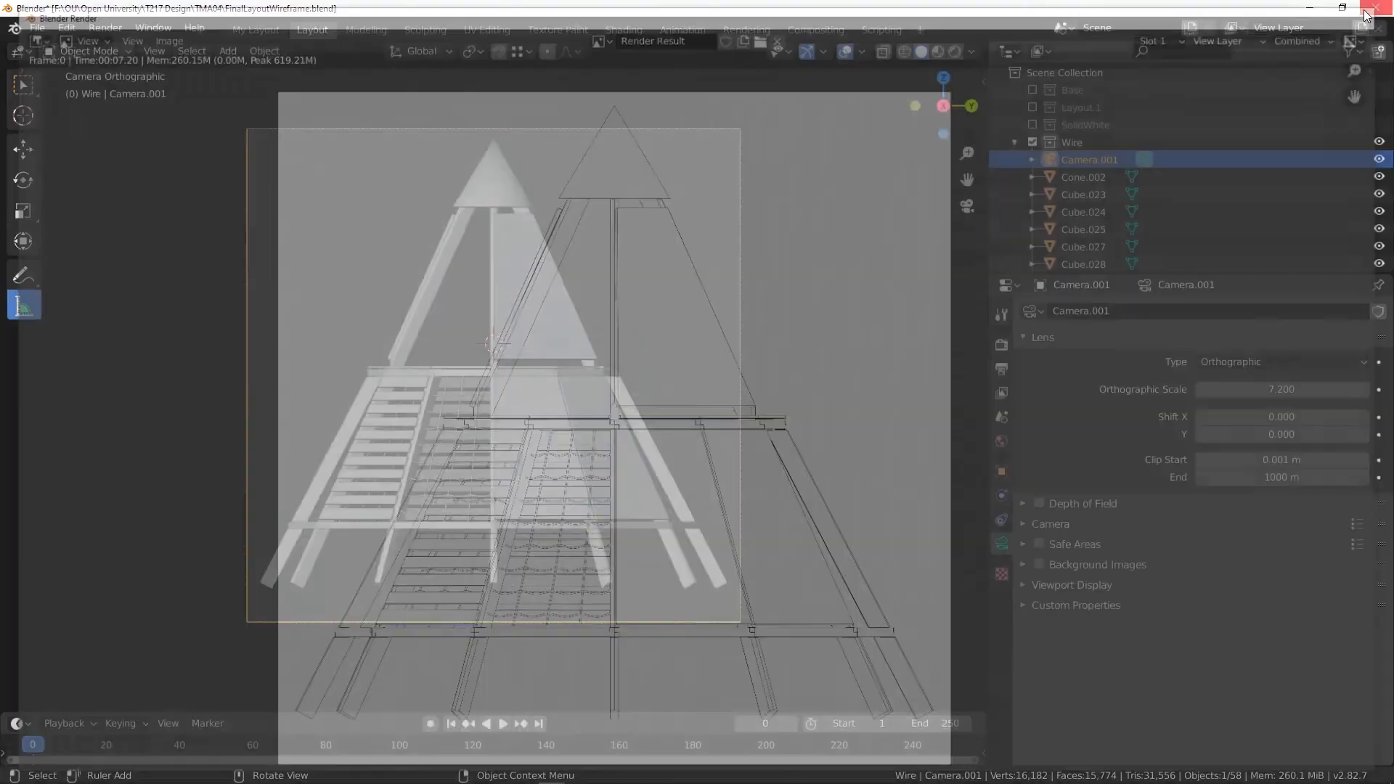
click(1370, 11)
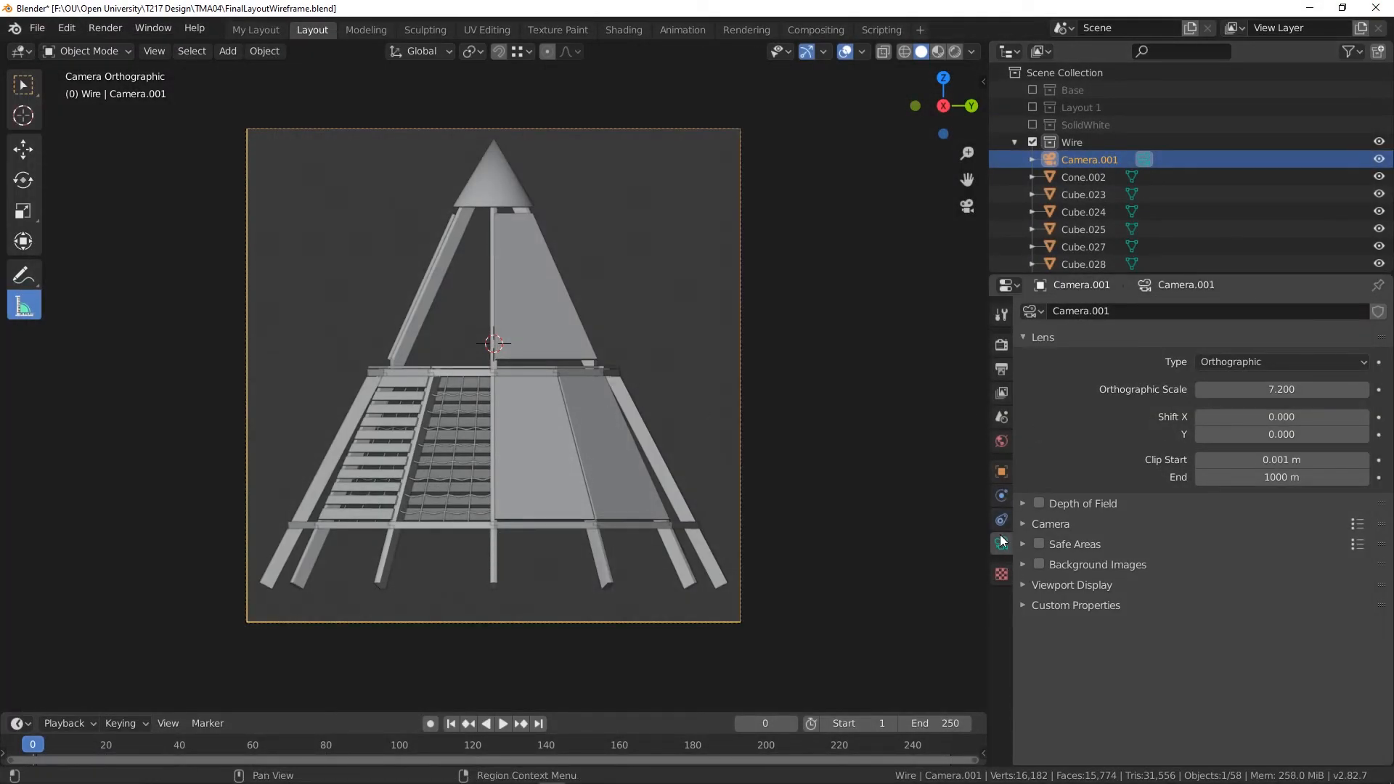
- Enable the dash-and-gap split pattern in the Freestyle line style's stroke splitting options
click(1000, 392)
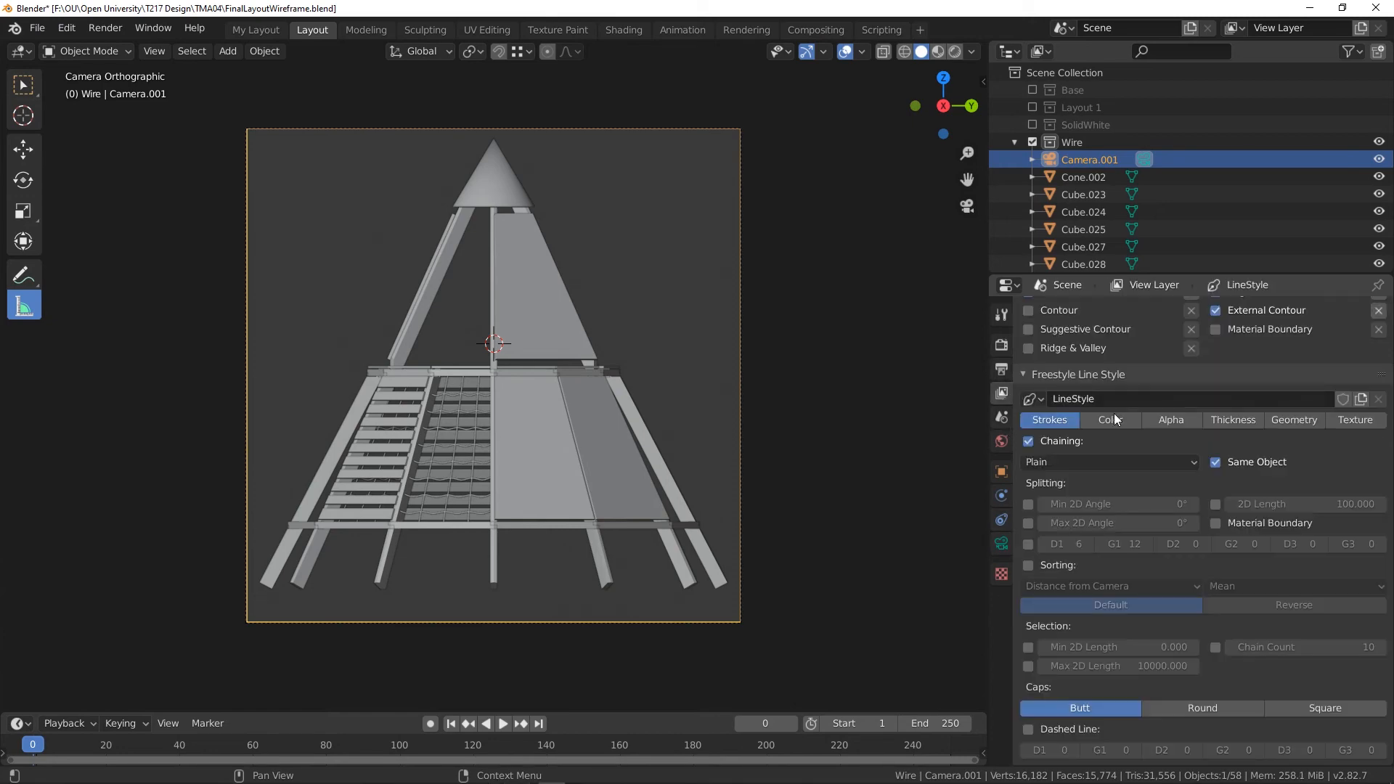
shift+middle_drag(862, 484, 770, 431)
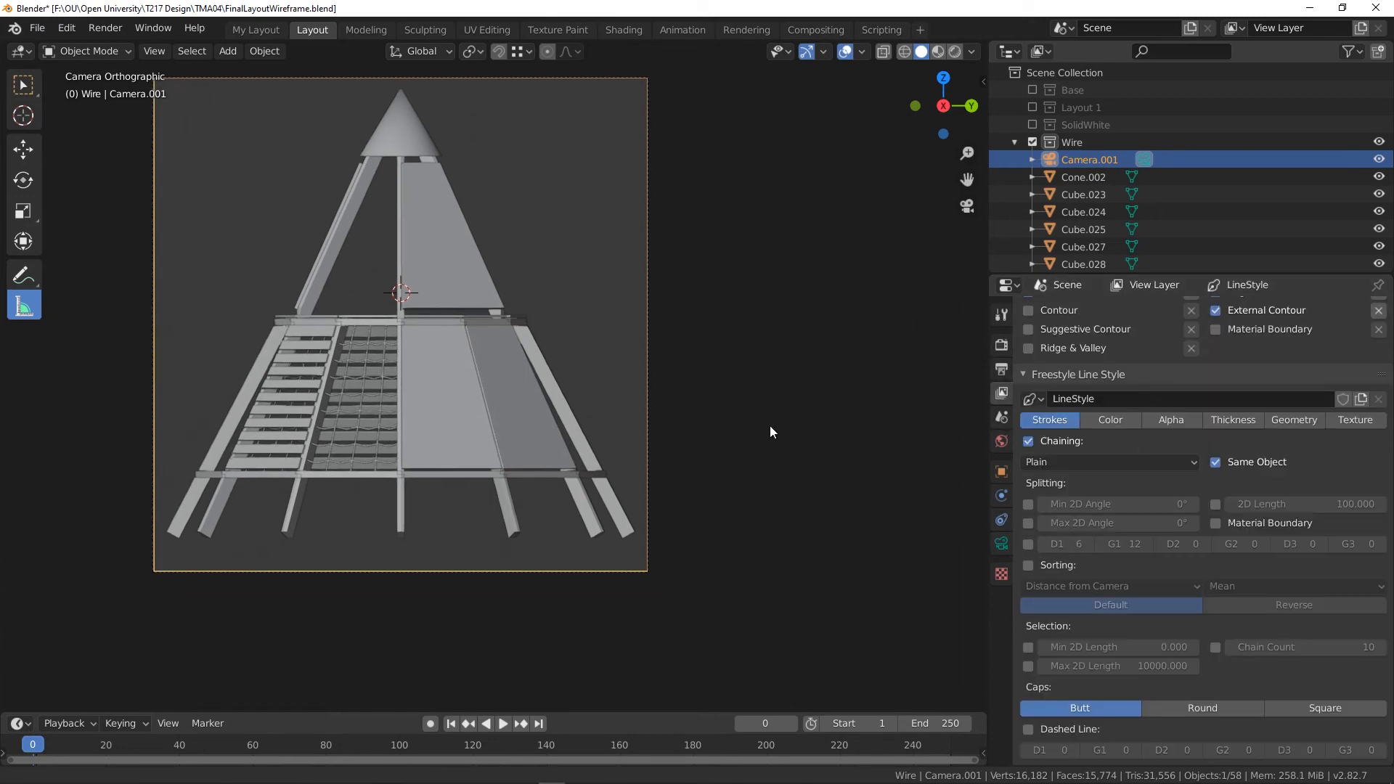
scroll(770, 432, up, 6)
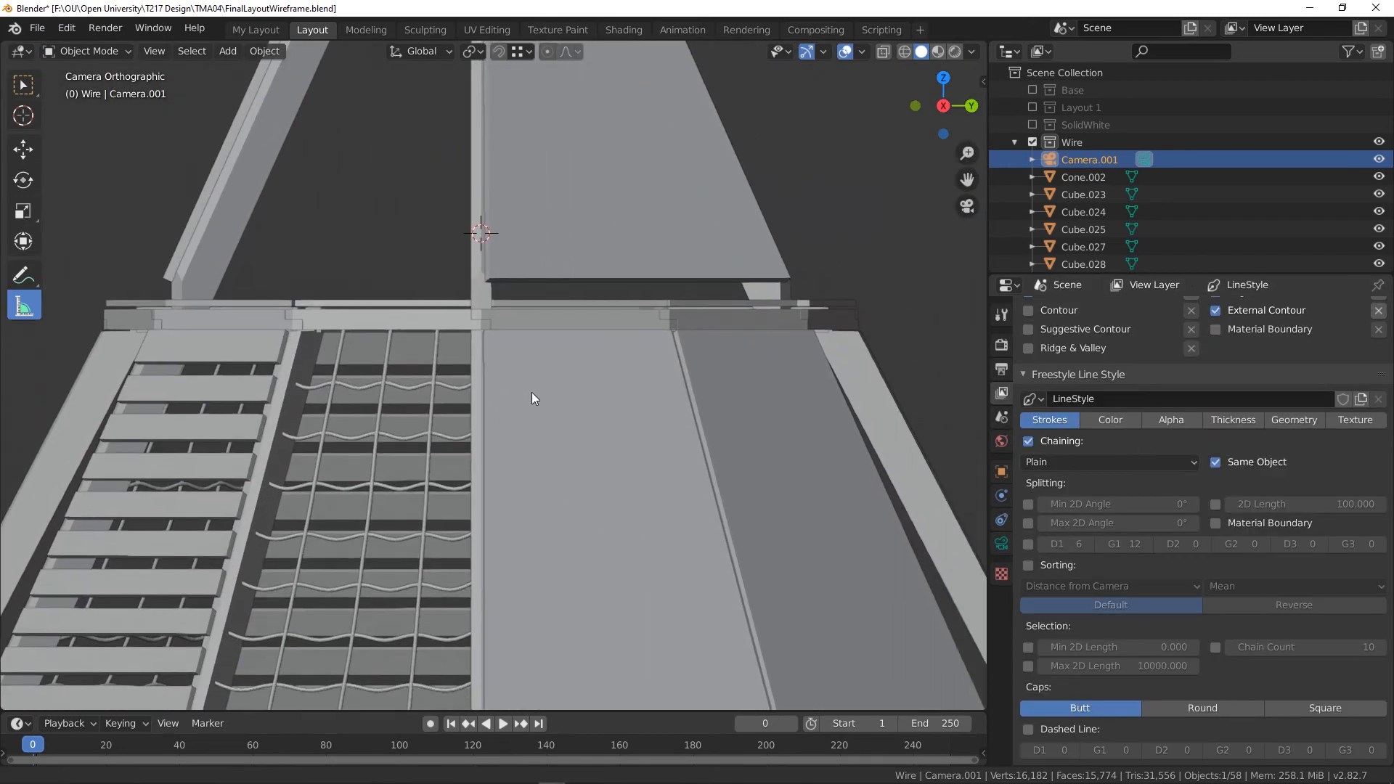
shift+middle_drag(531, 392, 544, 381)
shift+middle_drag(571, 443, 562, 361)
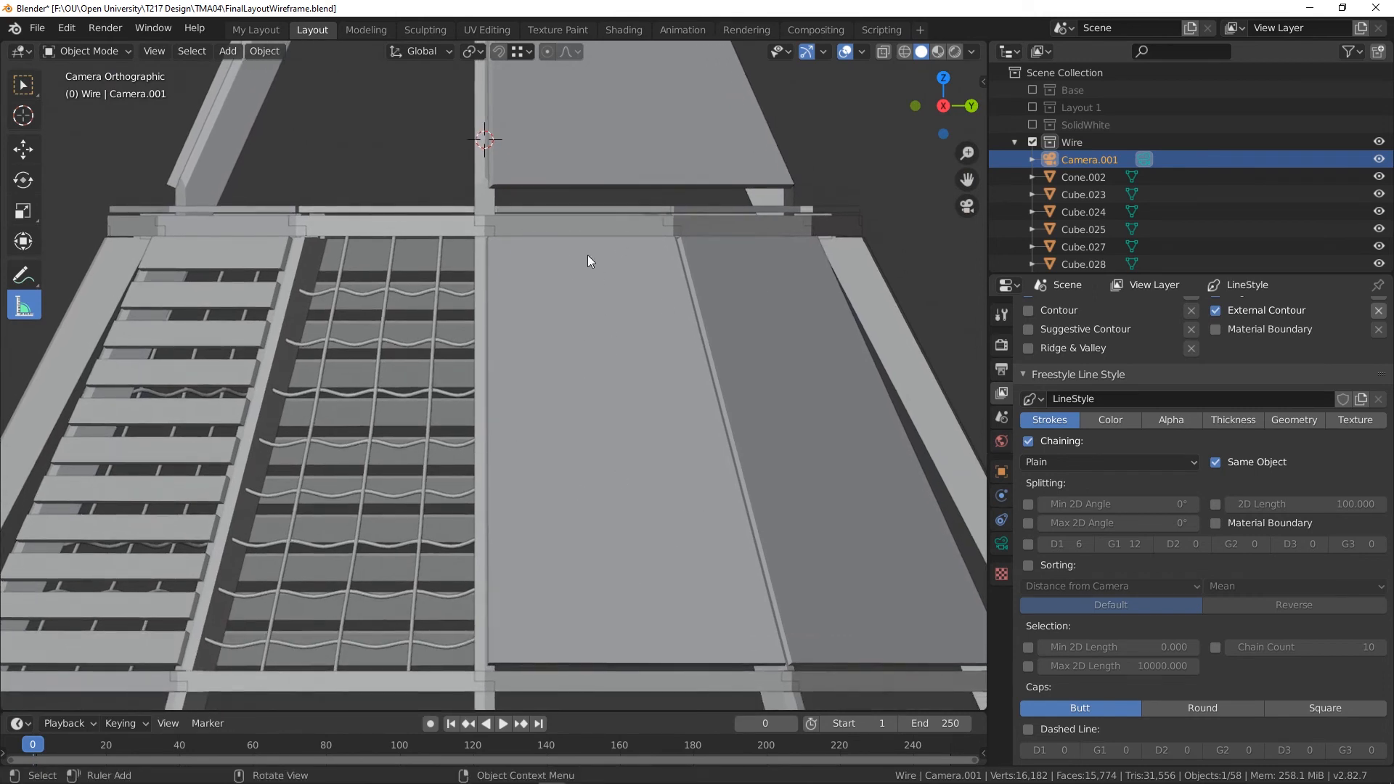
click(1027, 546)
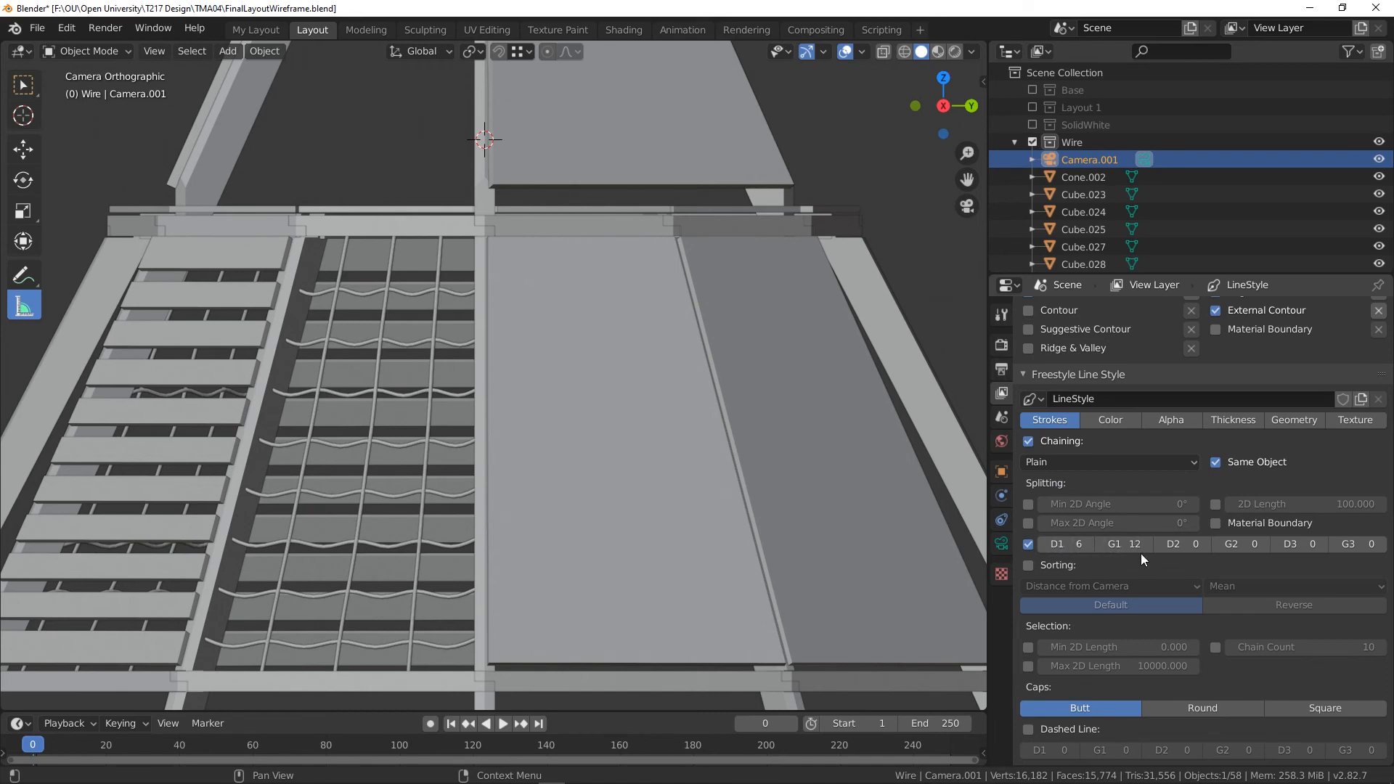
- Render the camera view with the split strokes, examine the dashed lines up close and across the tower, and close the render
click(109, 28)
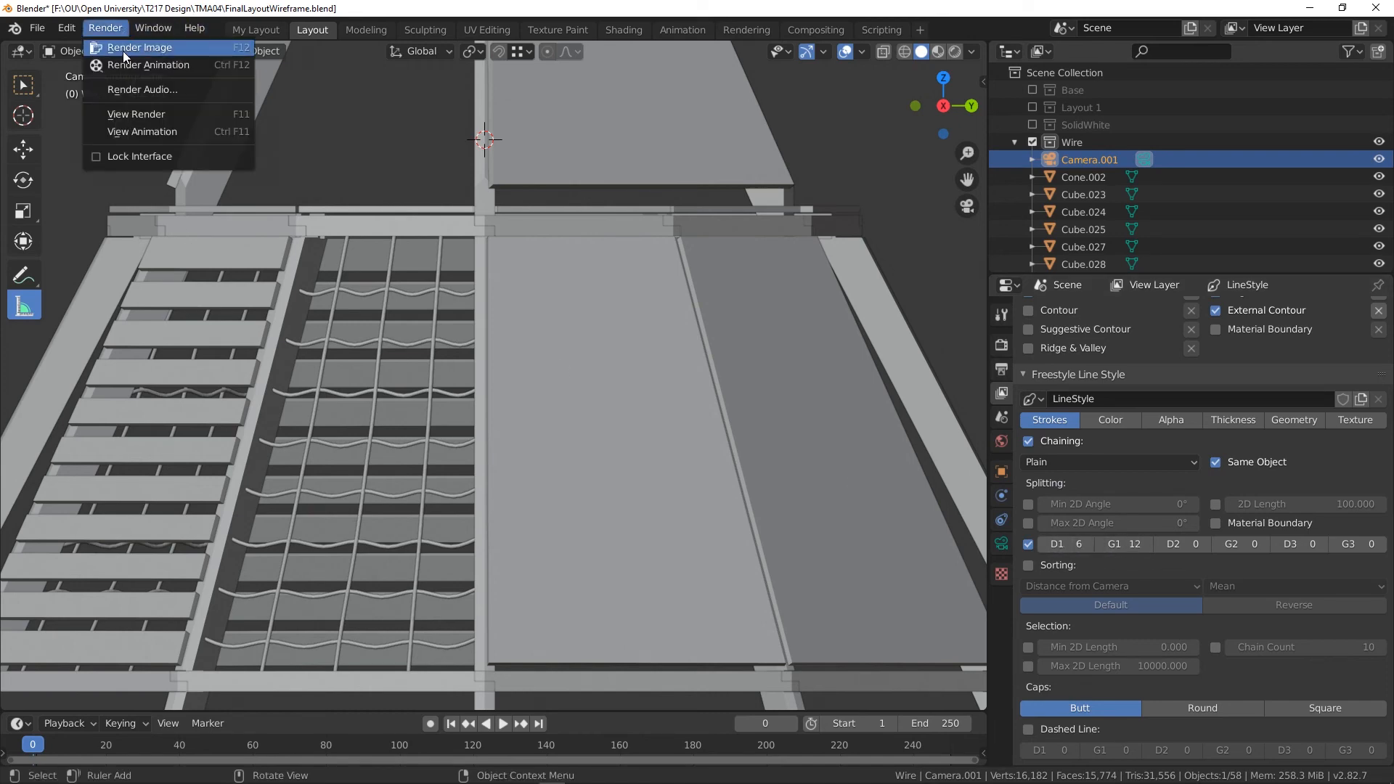
click(124, 48)
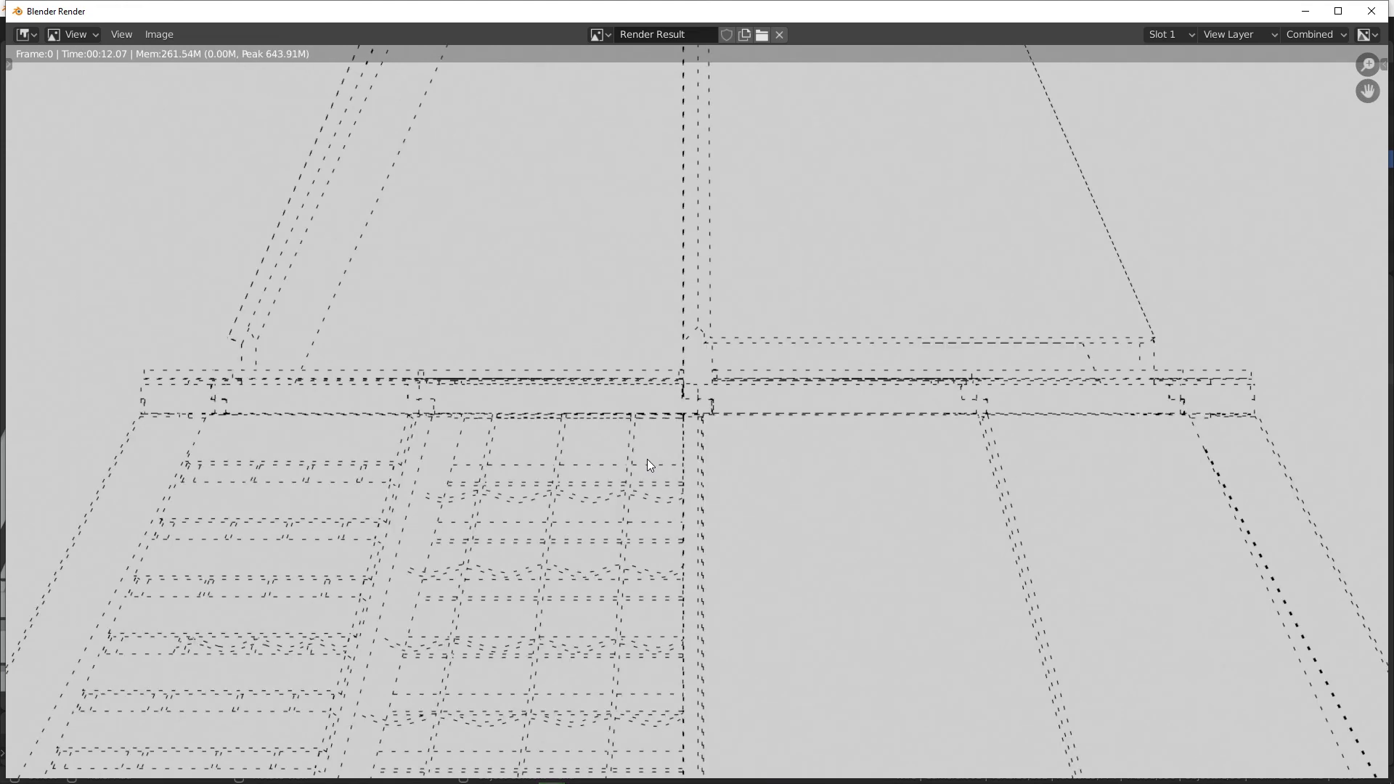
middle_drag(733, 520, 625, 538)
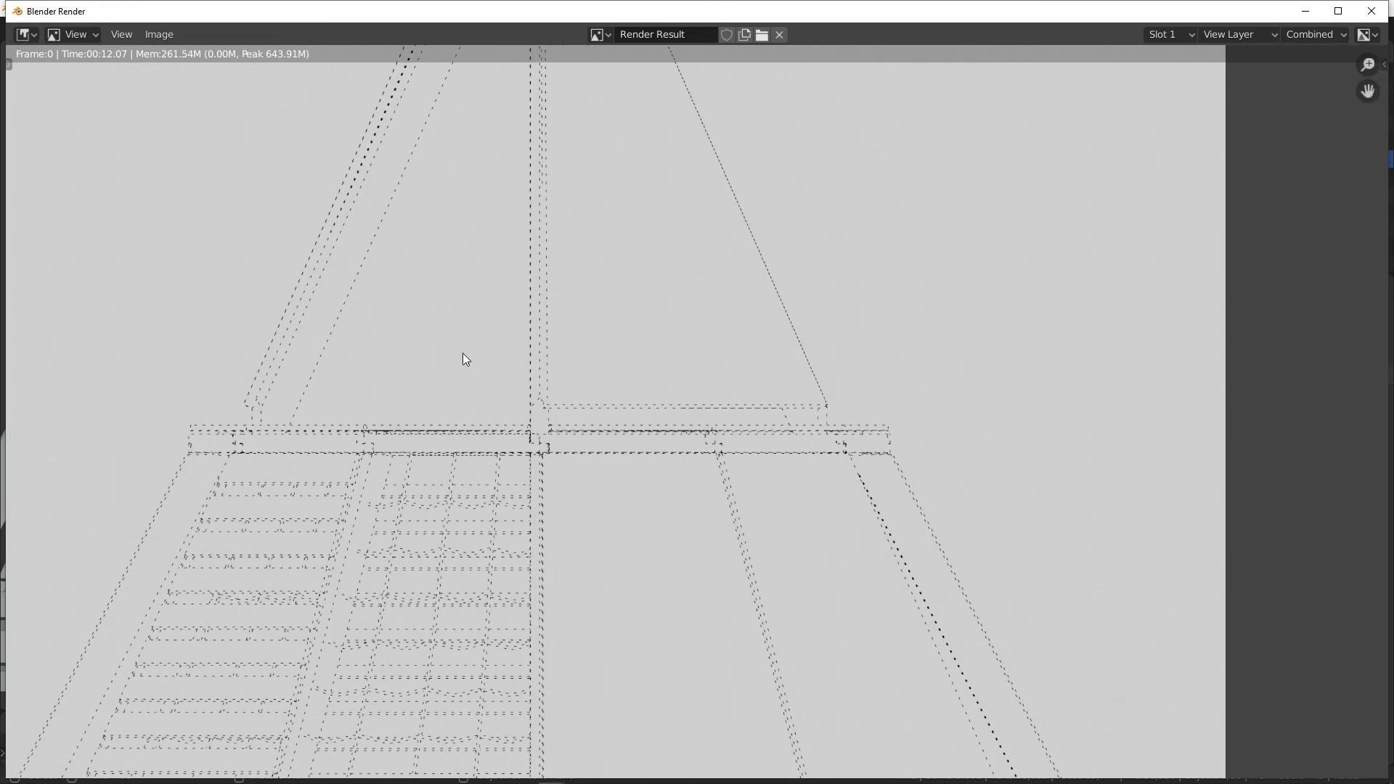
middle_drag(463, 358, 465, 477)
scroll(522, 361, up, 5)
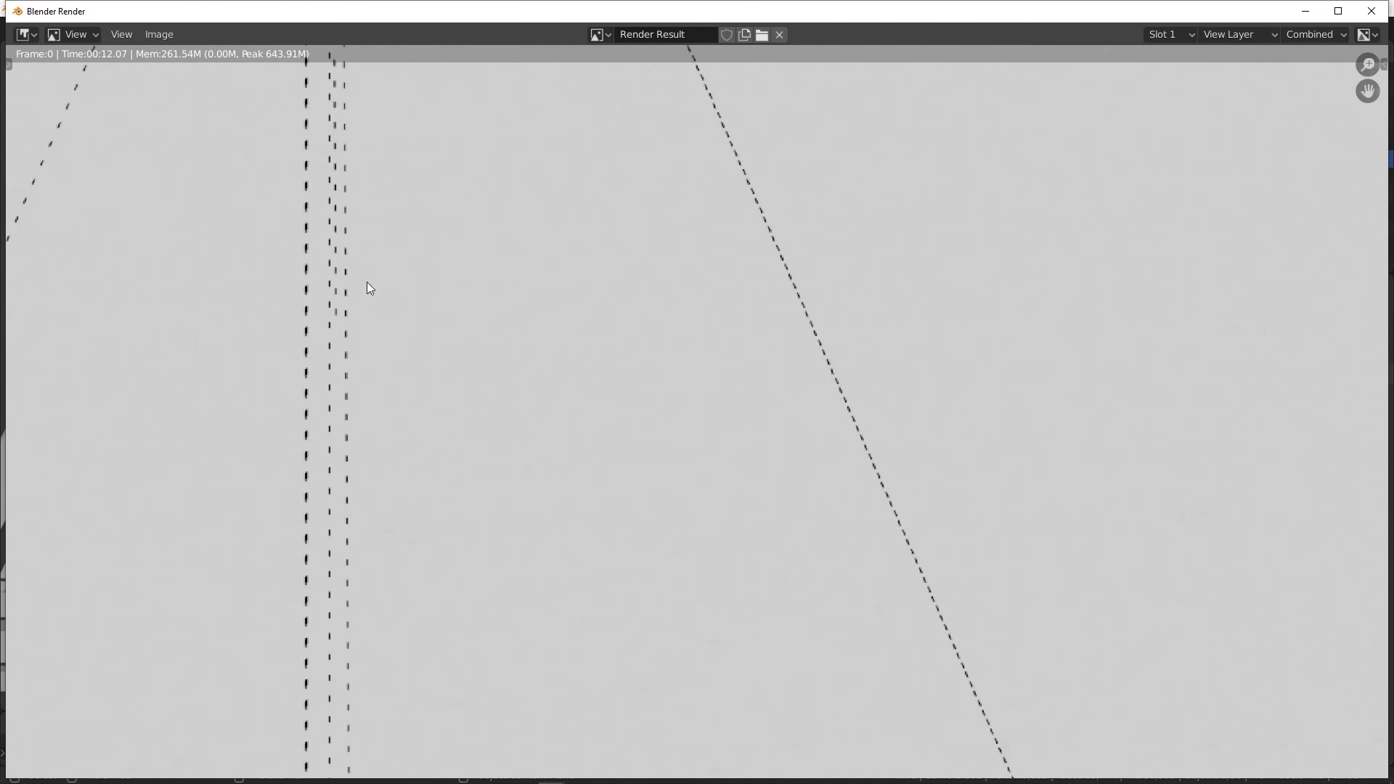
scroll(527, 118, down, 4)
scroll(769, 437, down, 2)
middle_drag(731, 523, 695, 339)
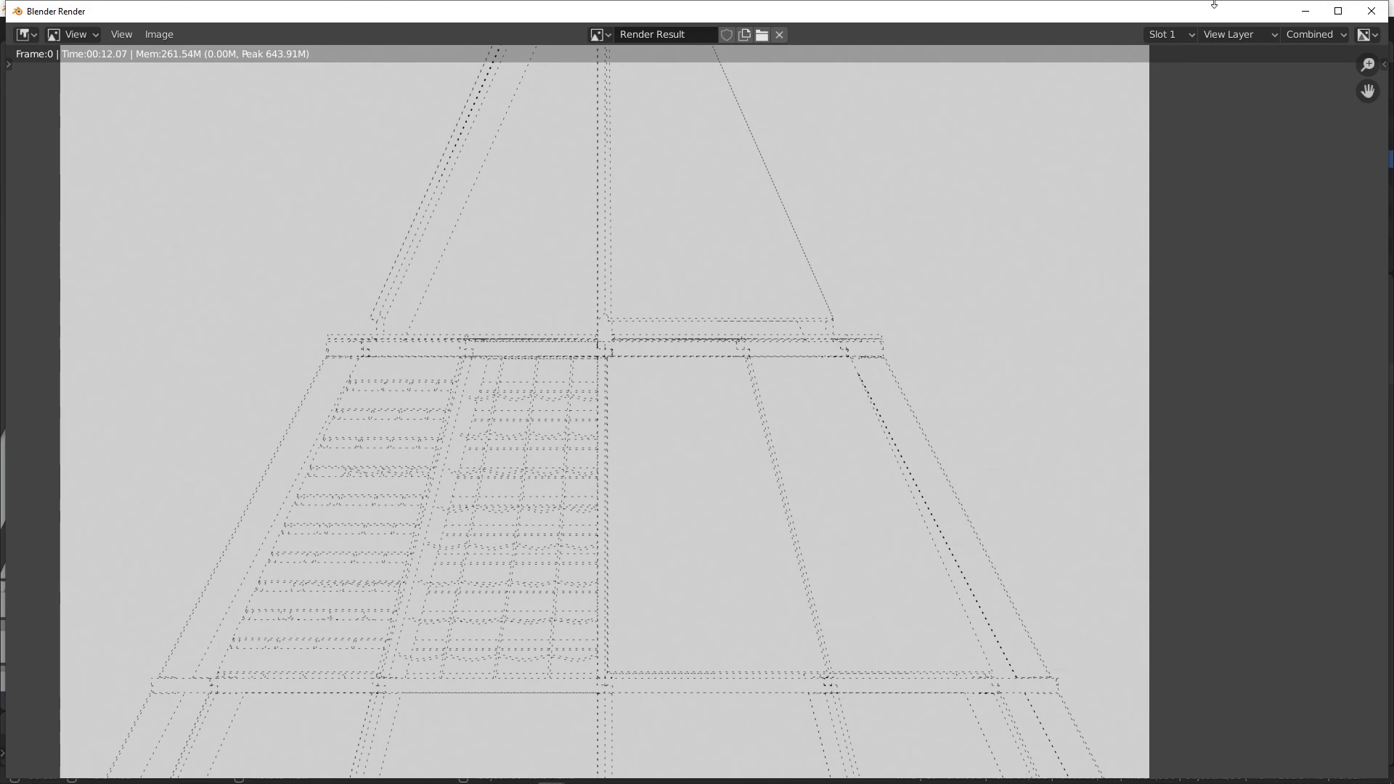
click(1370, 11)
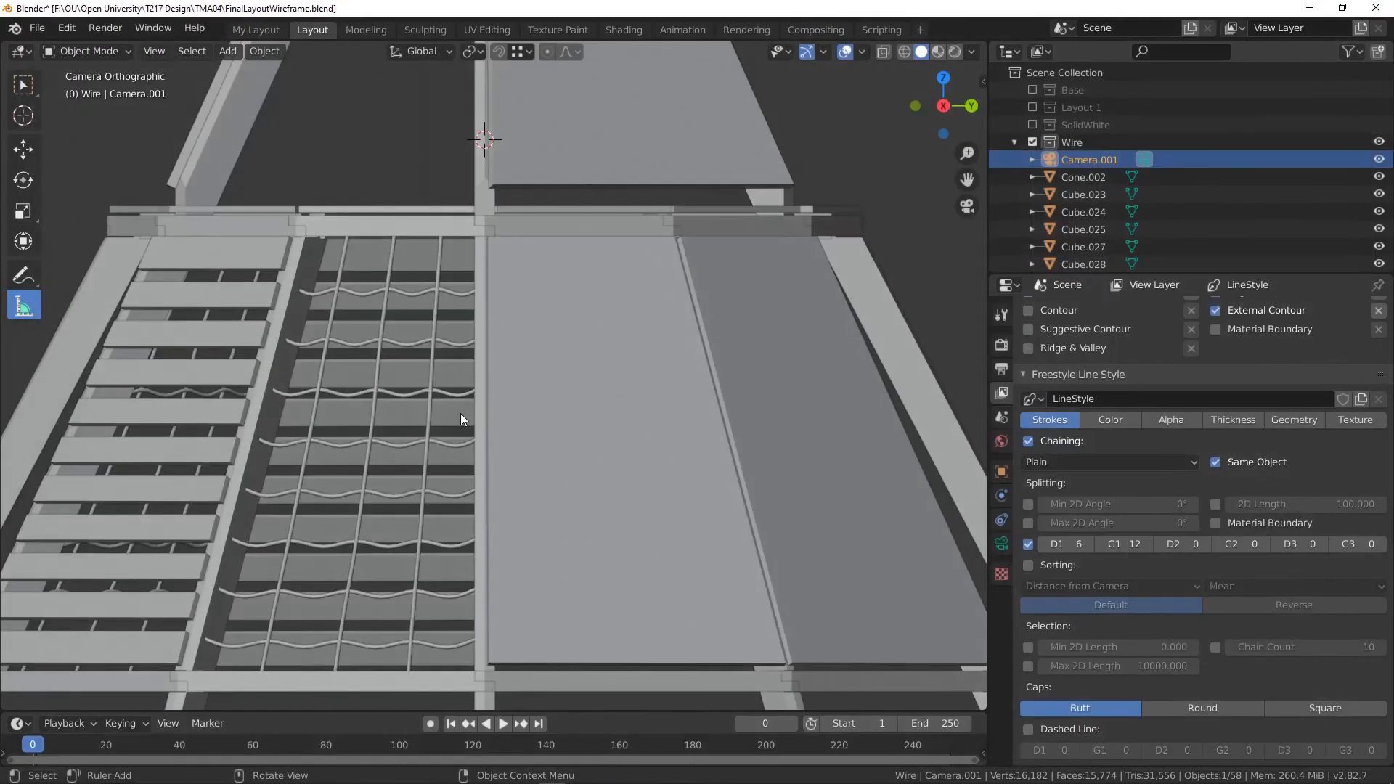
- Examine the 3D tower model from several angles, including the platform, beam joints, side panels, slatted side and rope net
middle_drag(460, 413, 501, 406)
scroll(639, 418, up, 2)
scroll(472, 404, up, 4)
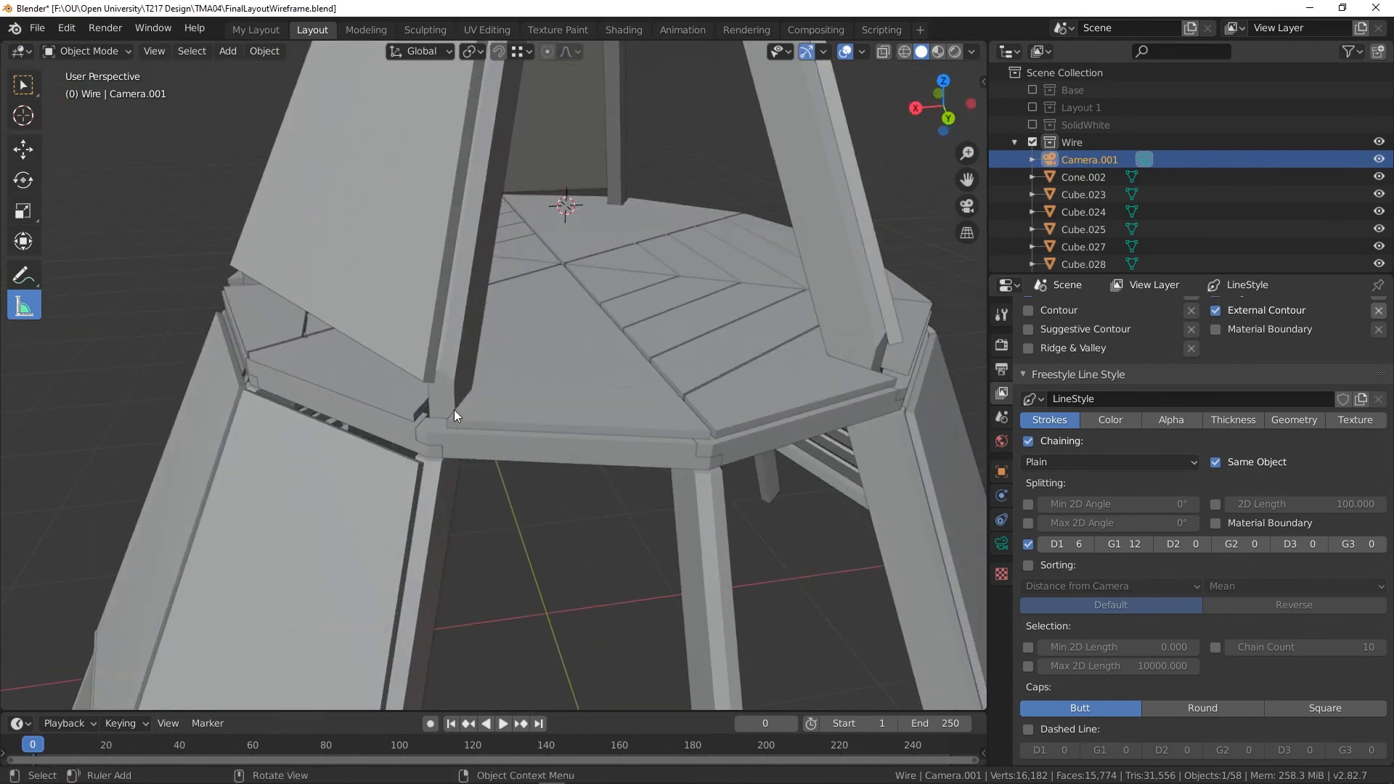
middle_drag(454, 409, 486, 446)
scroll(485, 446, down, 2)
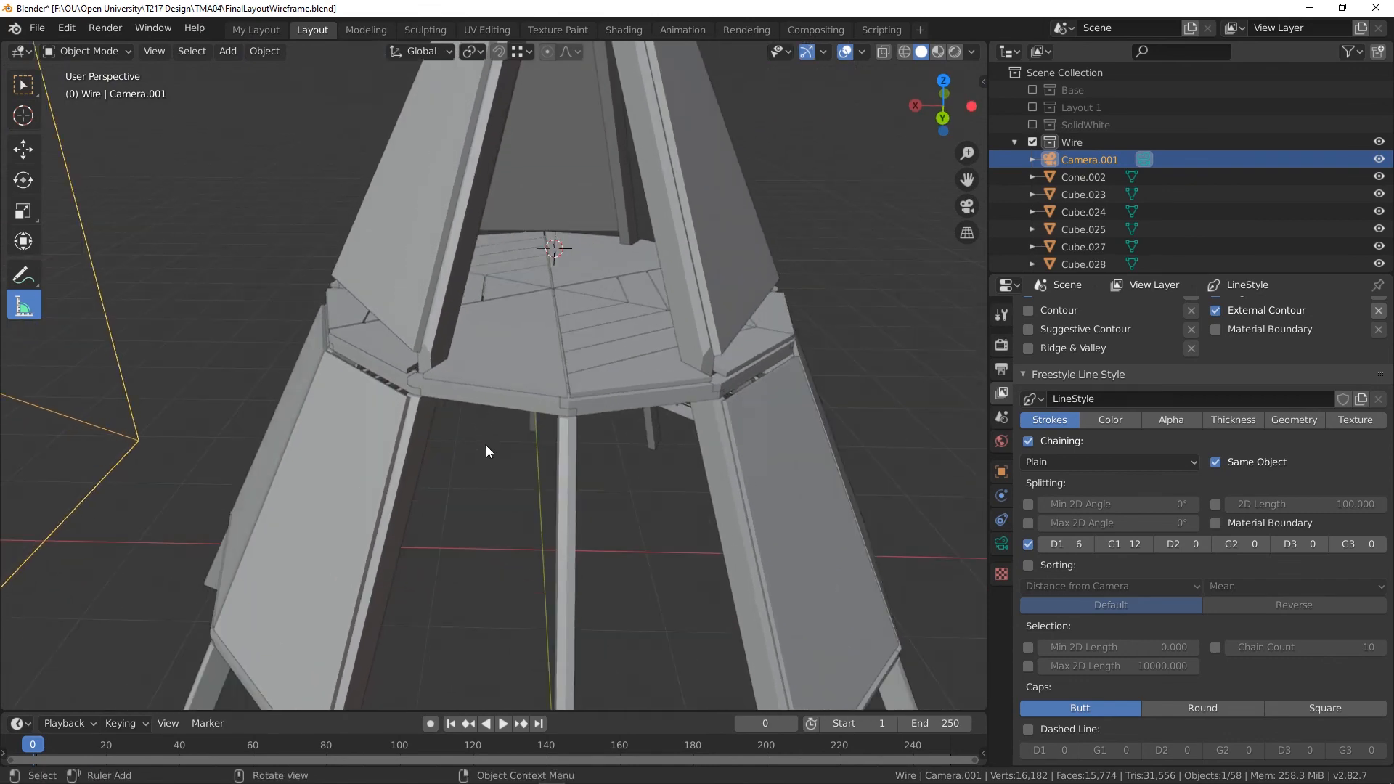
scroll(484, 480, up, 2)
scroll(485, 480, down, 3)
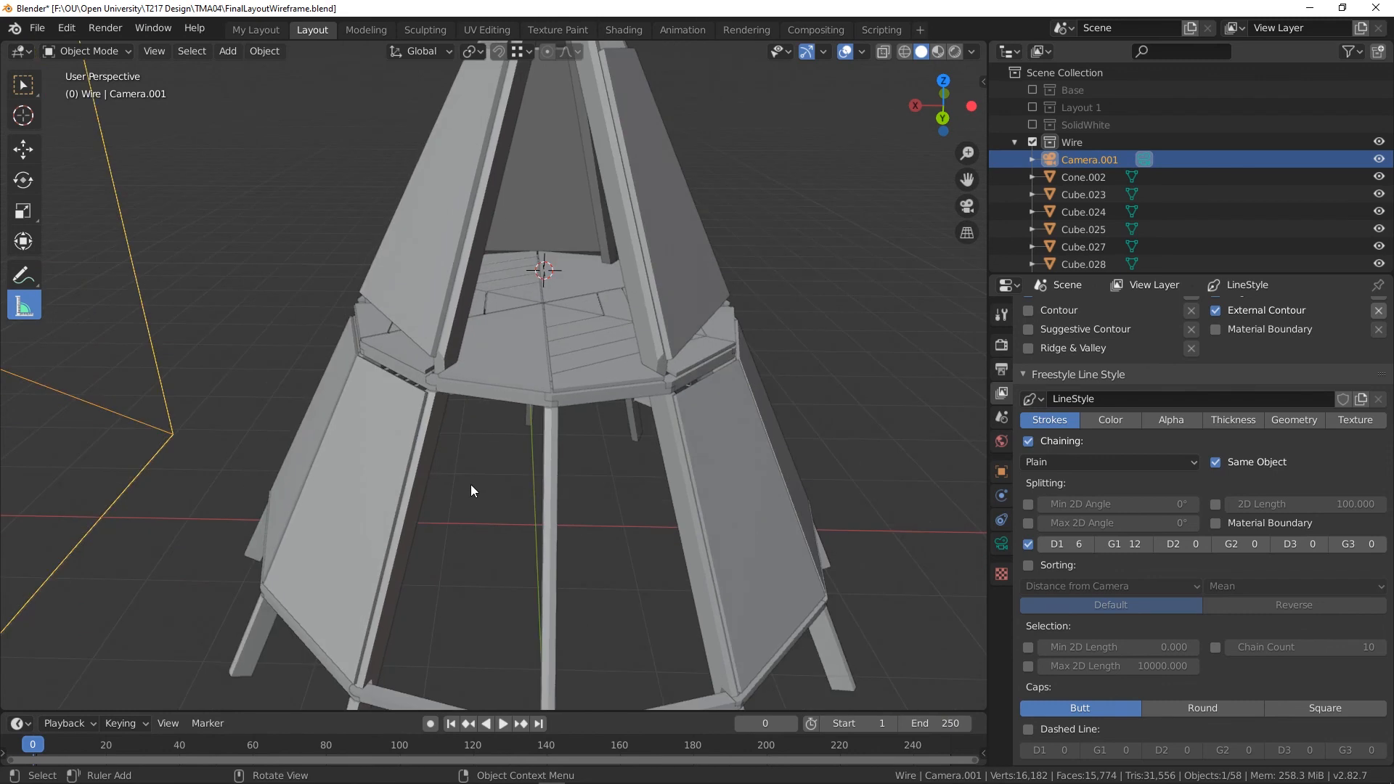
middle_drag(473, 488, 476, 406)
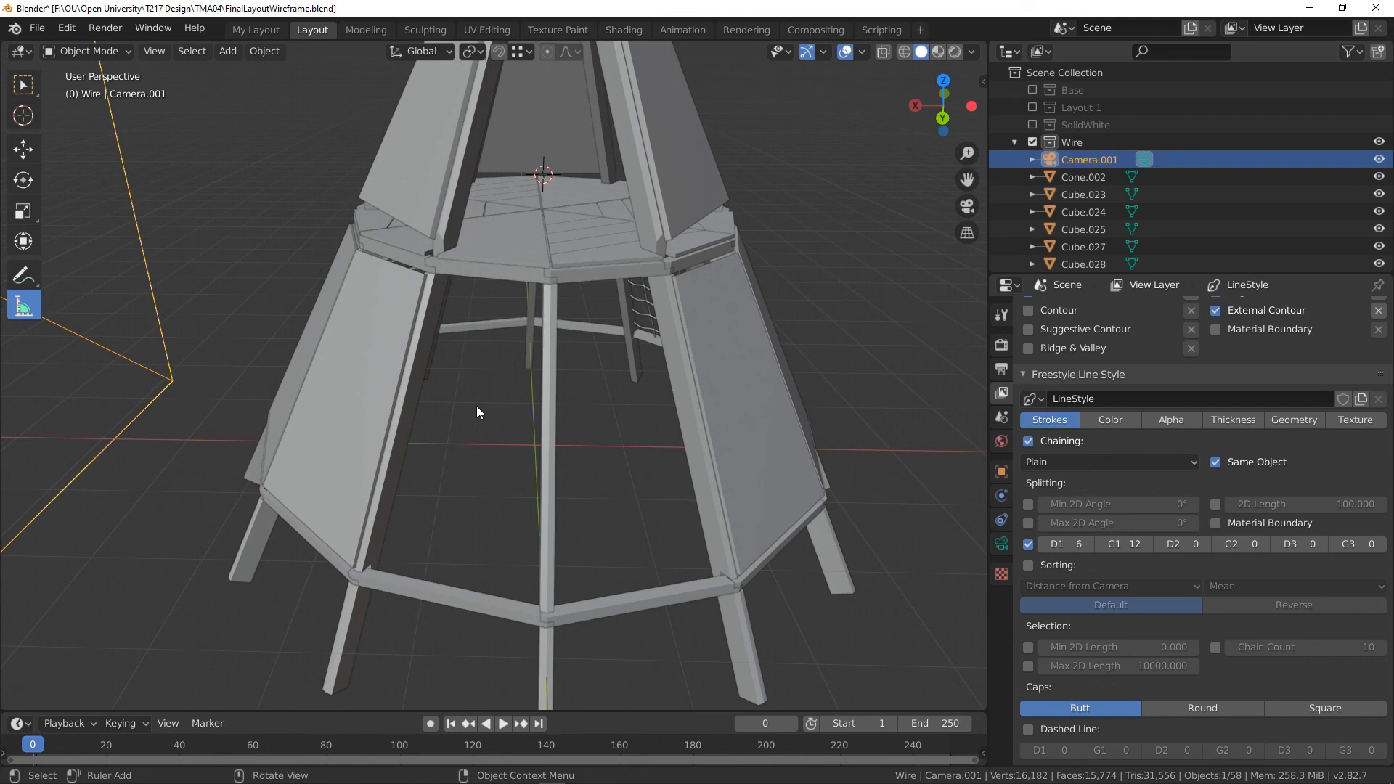
middle_drag(530, 405, 518, 485)
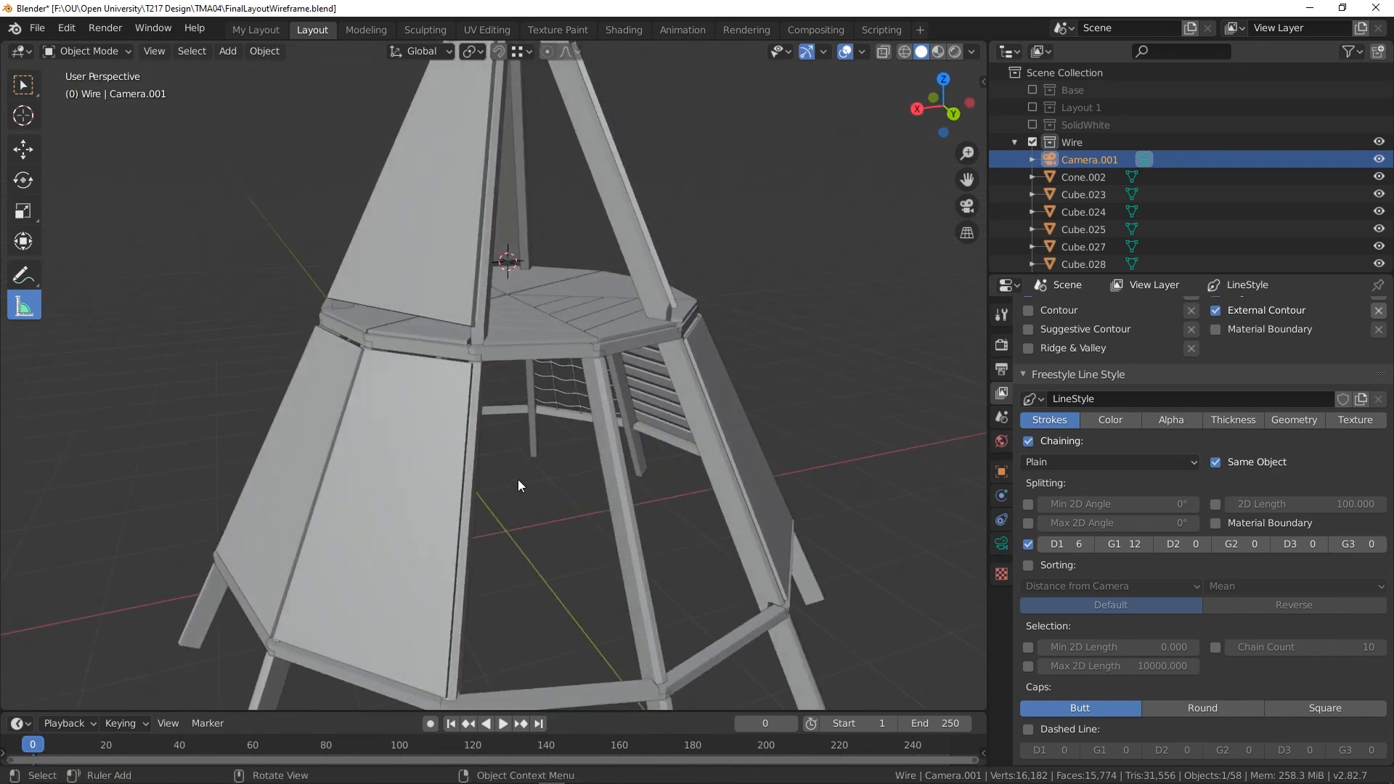
scroll(518, 485, down, 2)
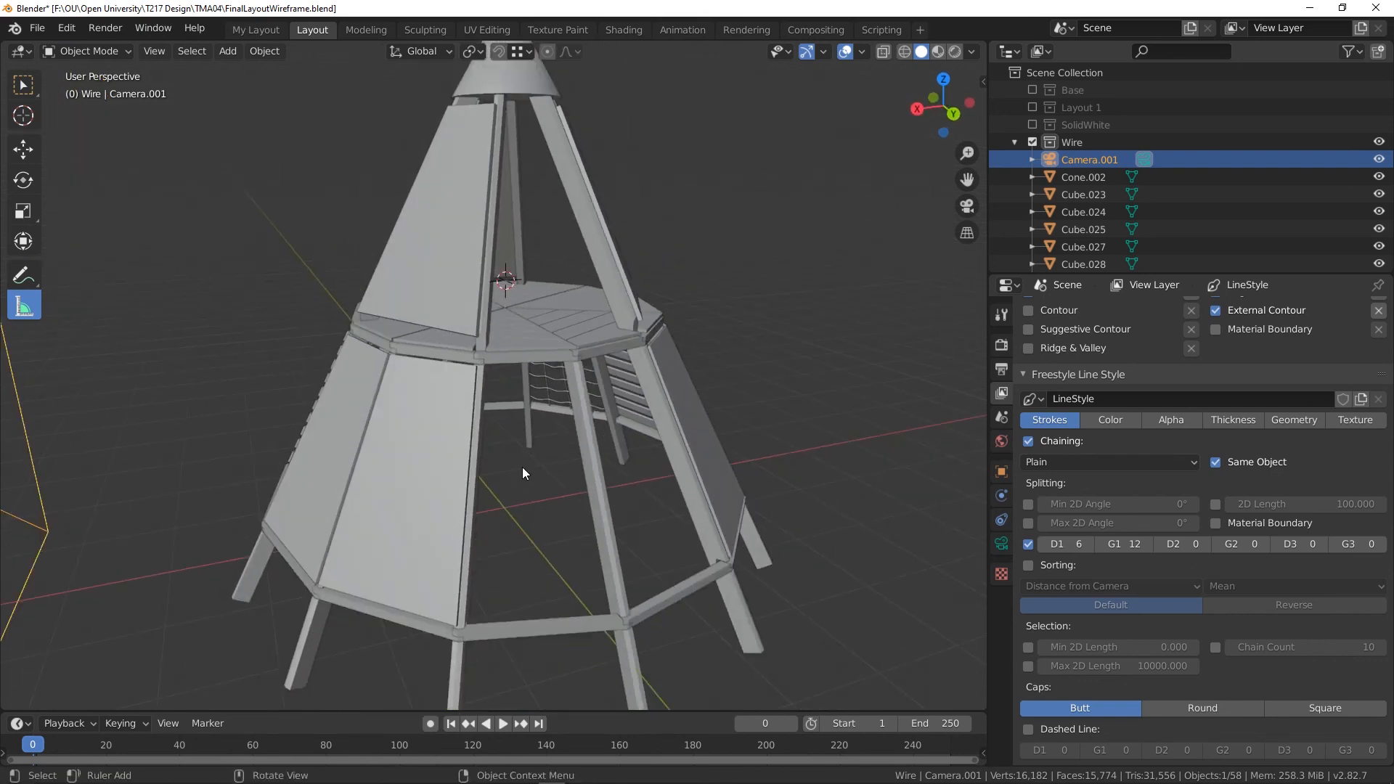
scroll(523, 472, up, 2)
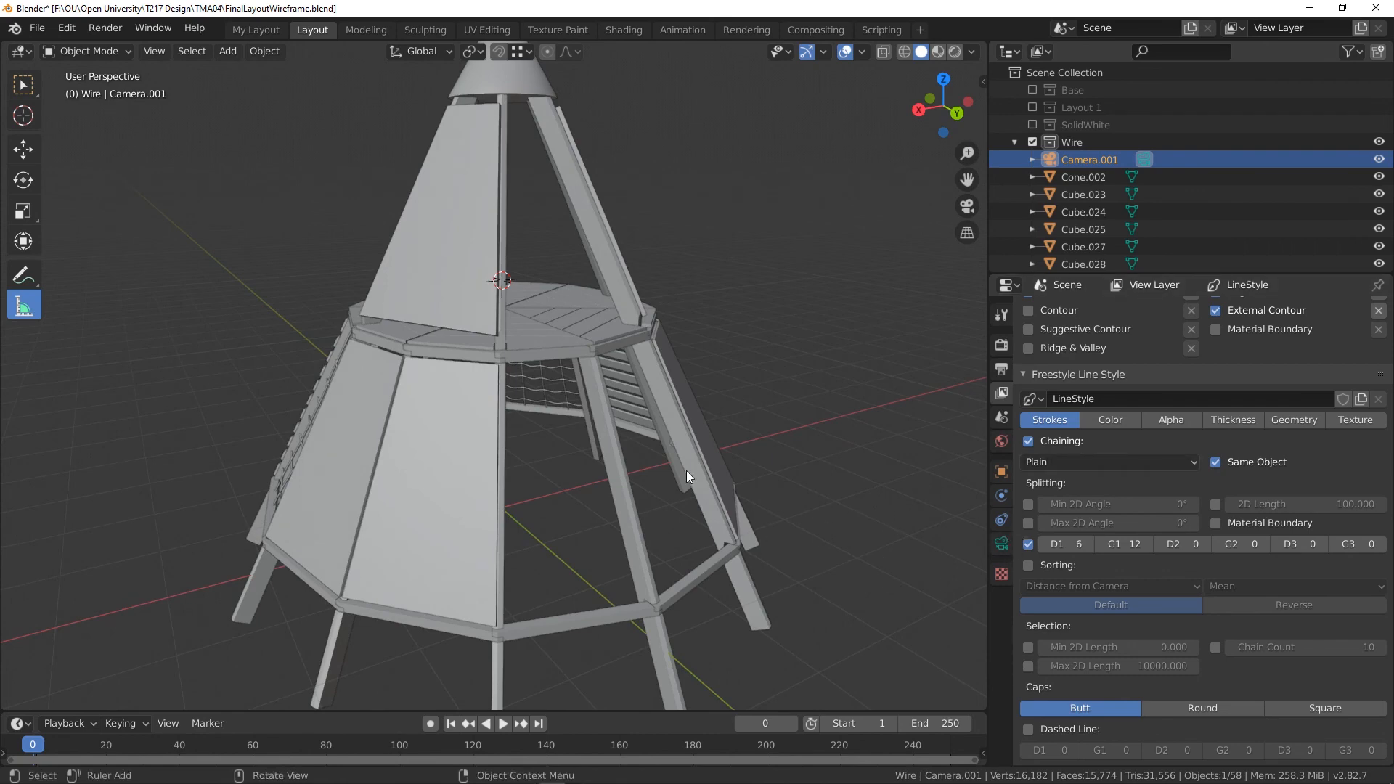
mouse_move(448, 449)
middle_down()
mouse_move(412, 346)
mouse_move(546, 350)
mouse_move(417, 410)
mouse_move(452, 414)
mouse_move(463, 451)
middle_up()
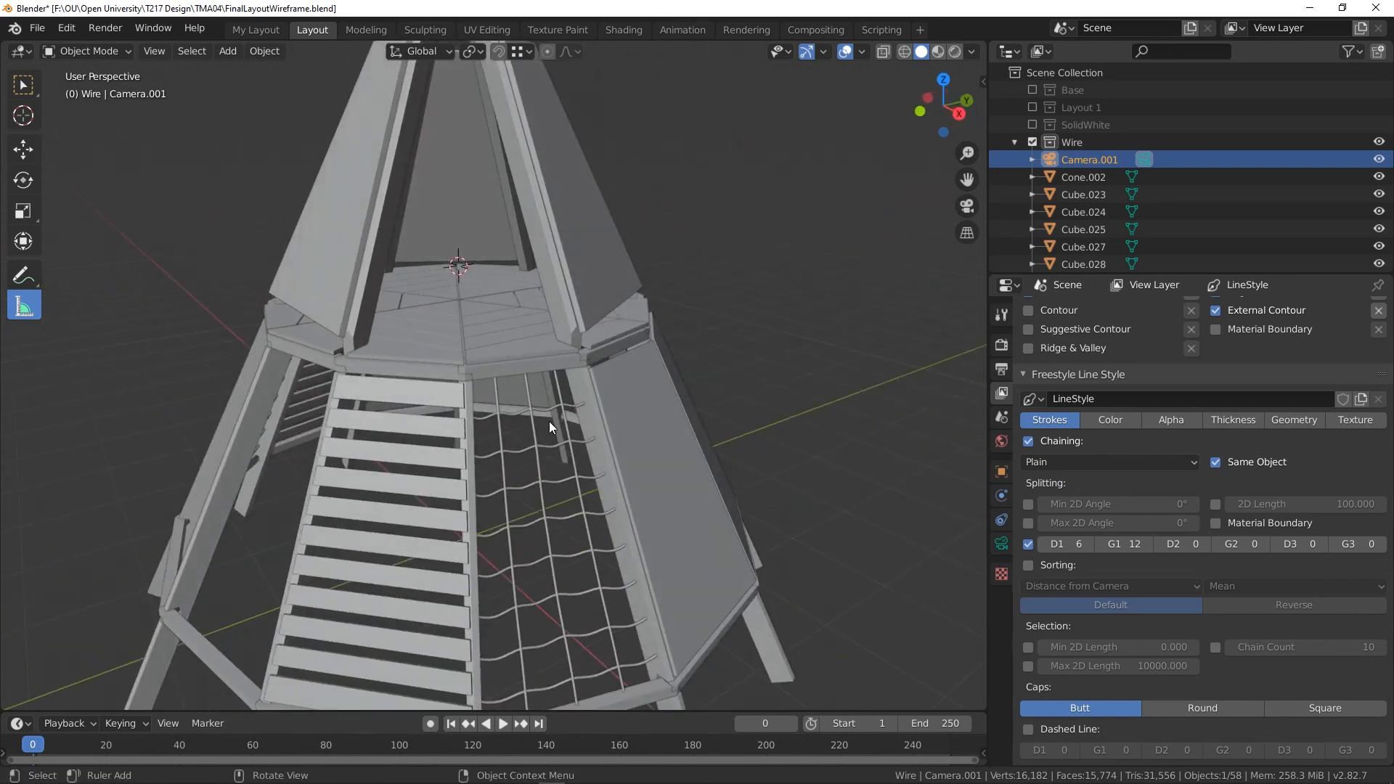